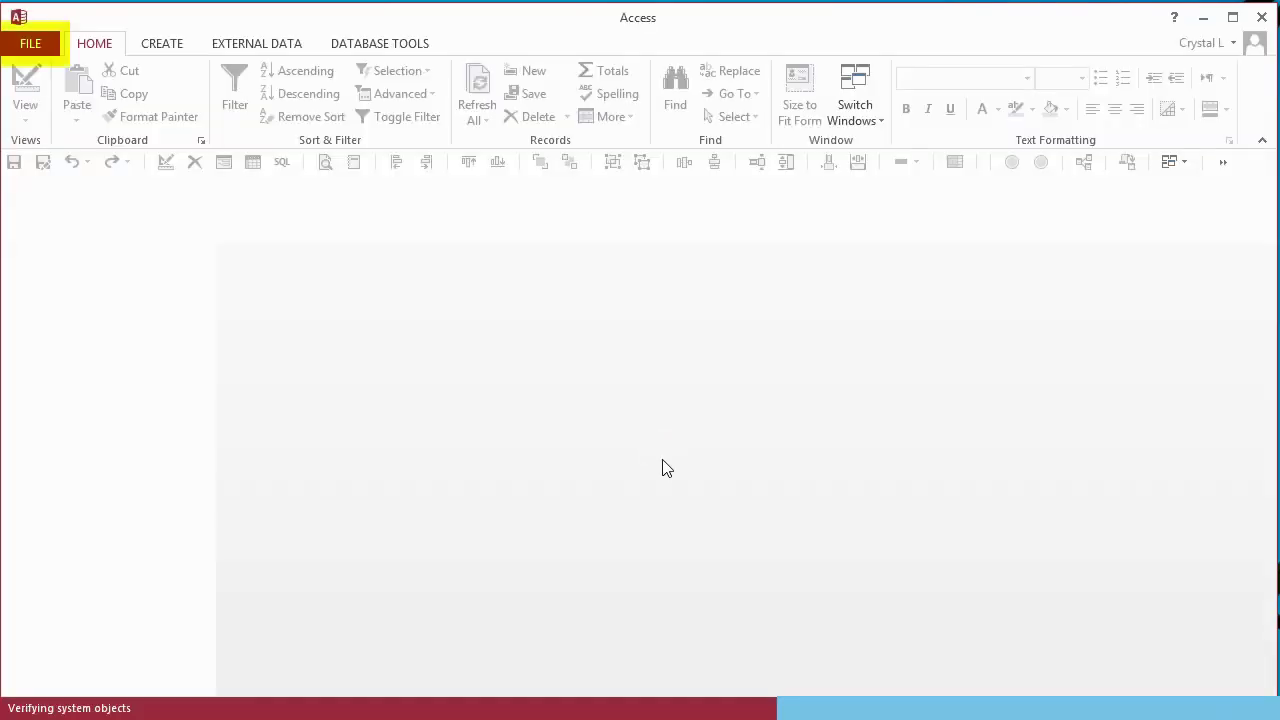
# - Switch the database to overlapping windows, turn off Perform name AutoCorrect, then compact and repair
pyautogui.click(30, 43)
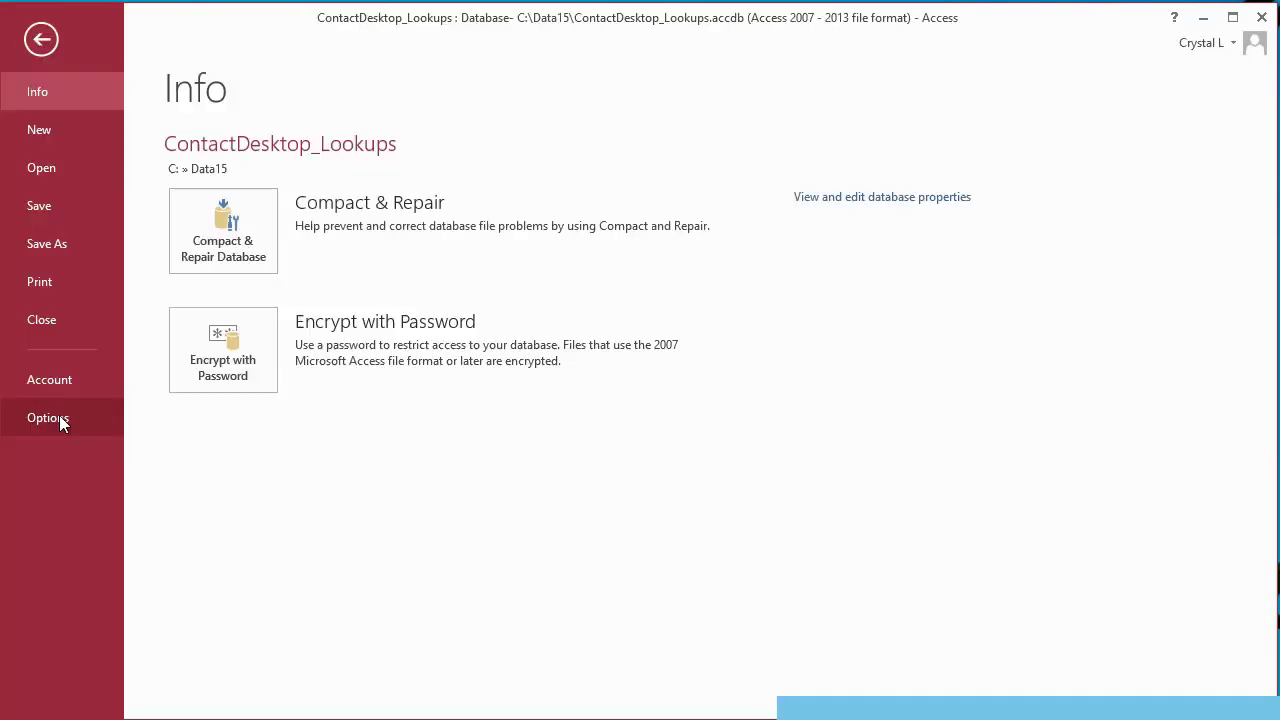
pyautogui.click(59, 415)
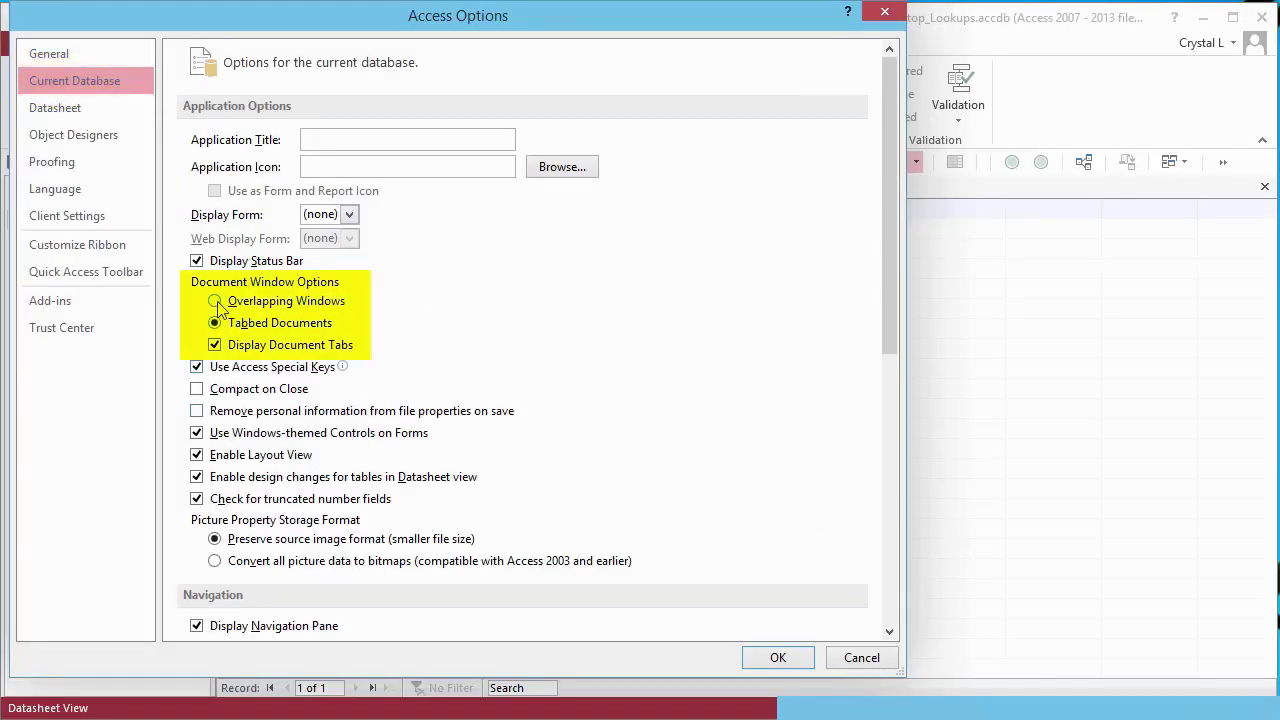
pyautogui.click(216, 302)
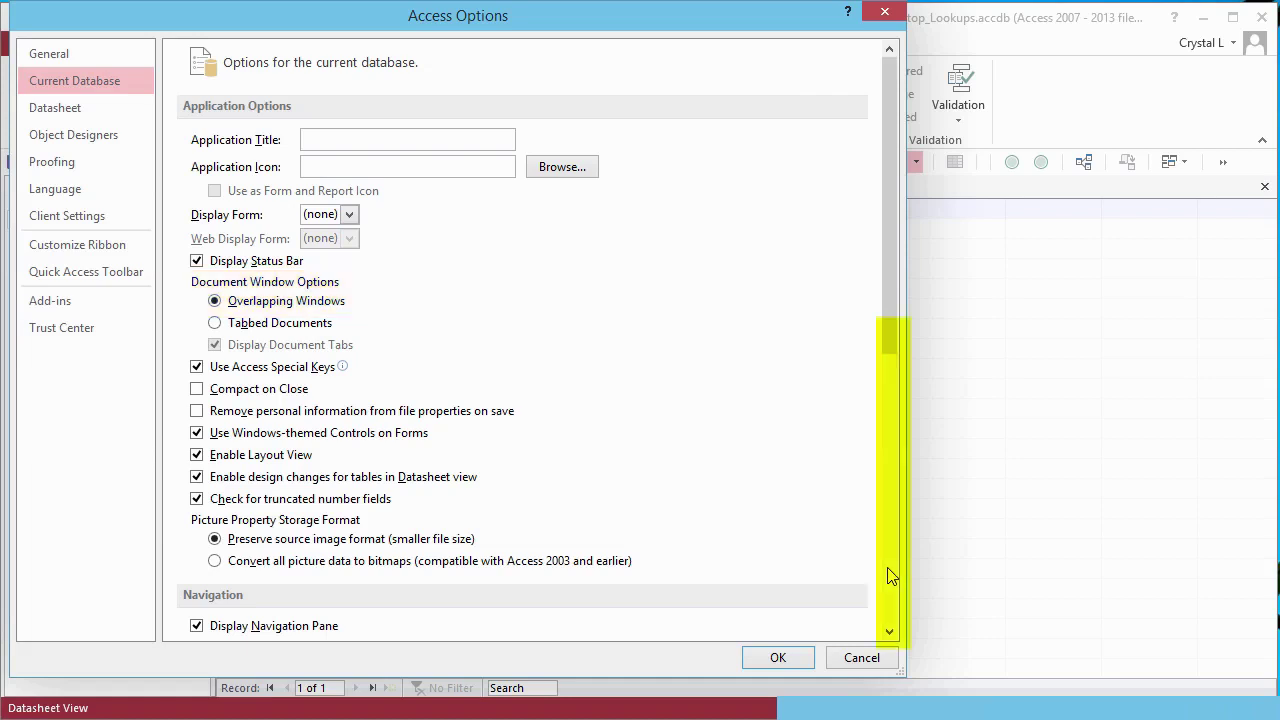
pyautogui.click(888, 570)
pyautogui.click(196, 332)
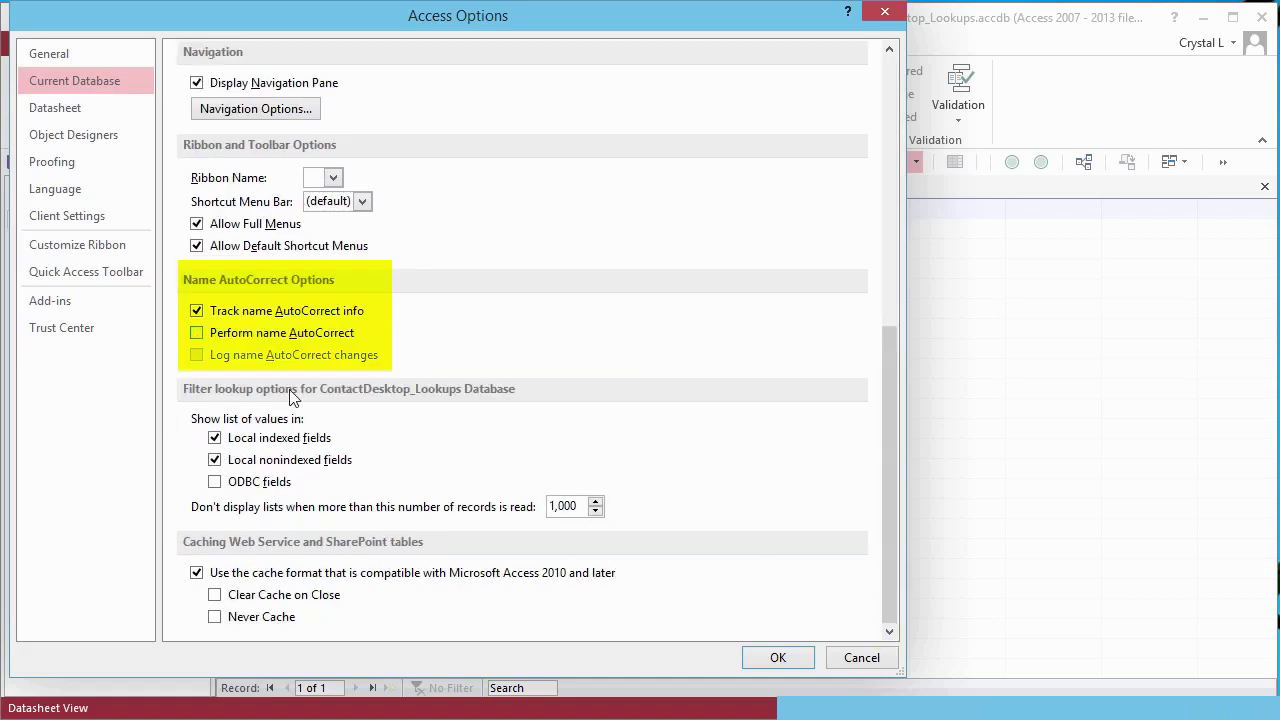
pyautogui.click(776, 660)
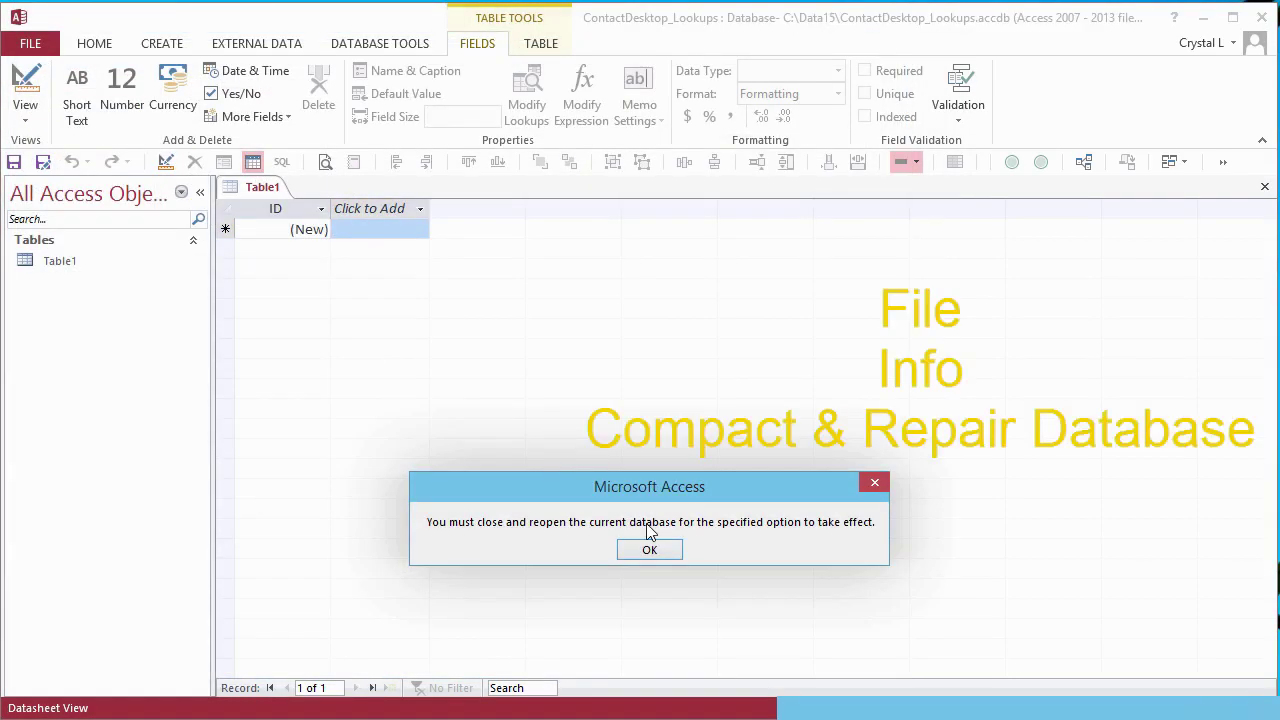
pyautogui.click(649, 550)
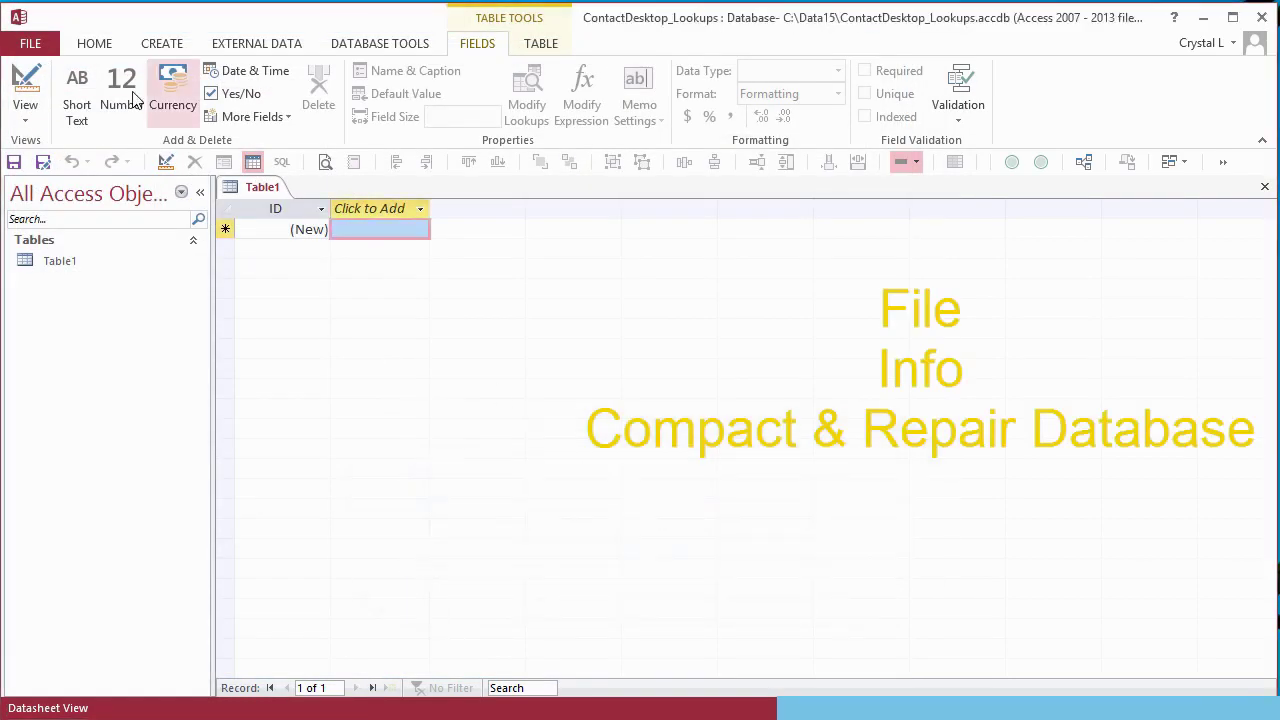
pyautogui.click(38, 50)
pyautogui.click(171, 232)
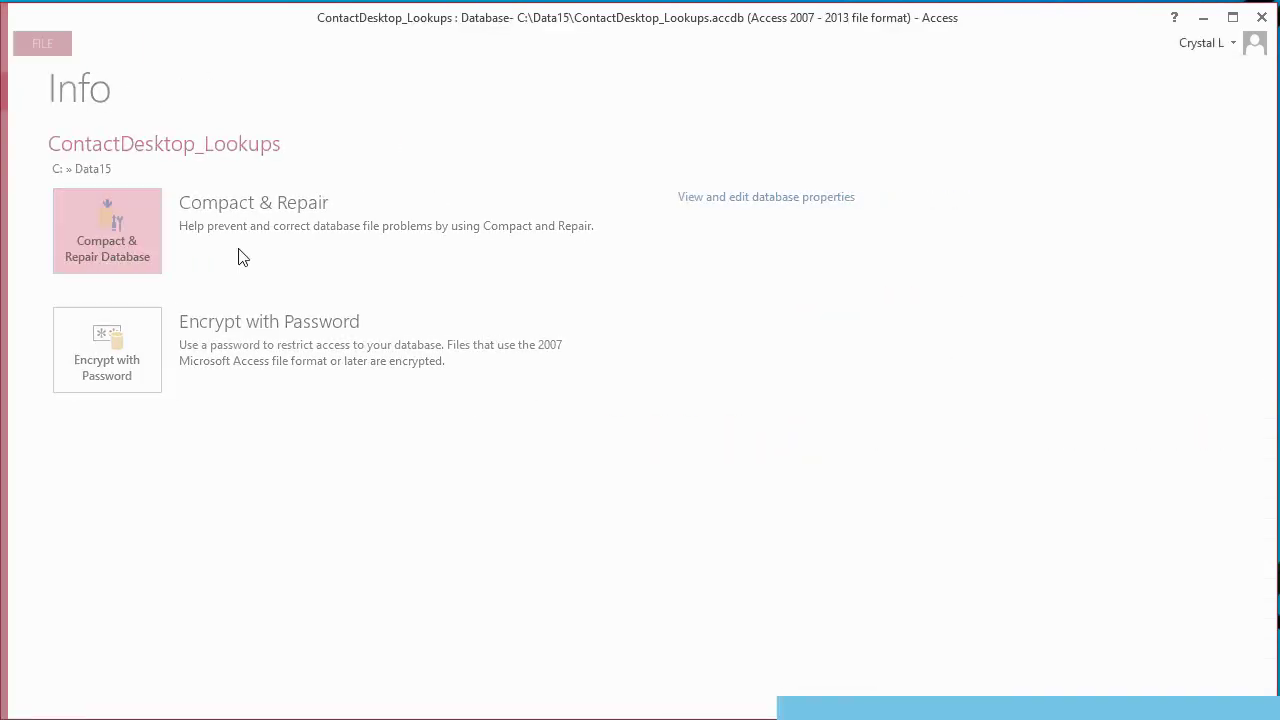
# - Turn off Track name AutoCorrect info and compact and repair the database again
pyautogui.click(31, 45)
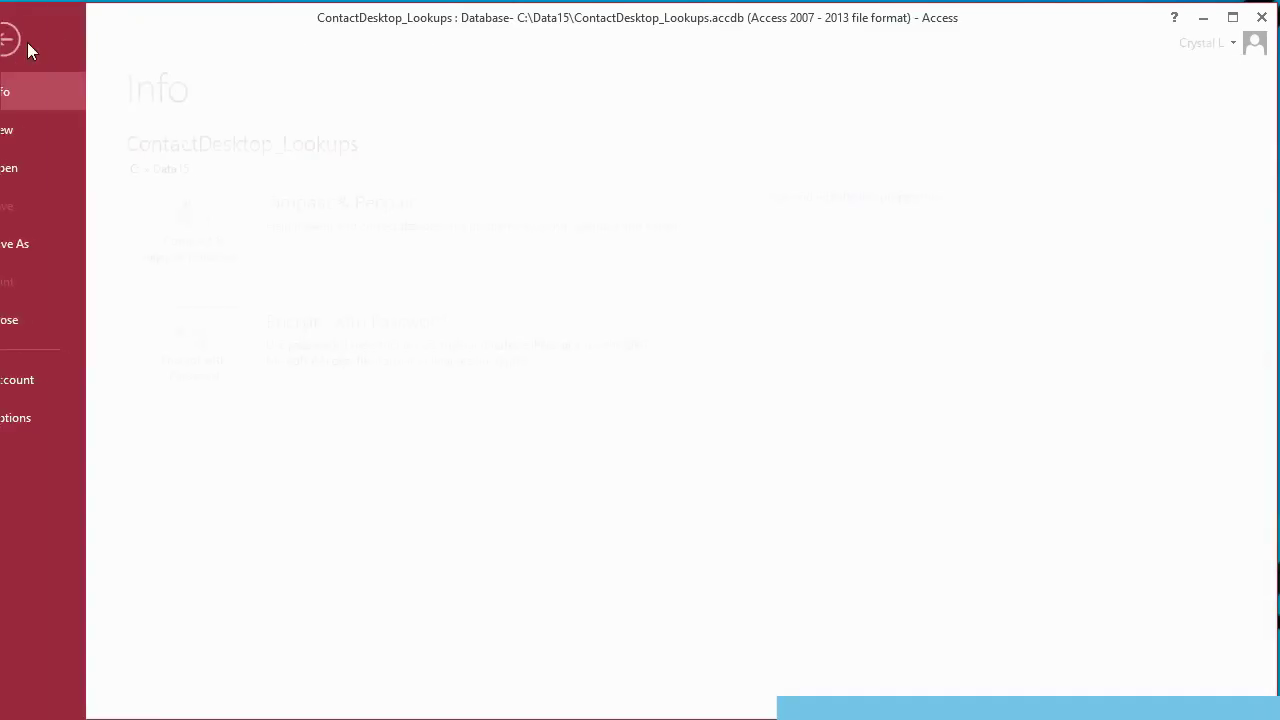
pyautogui.click(69, 416)
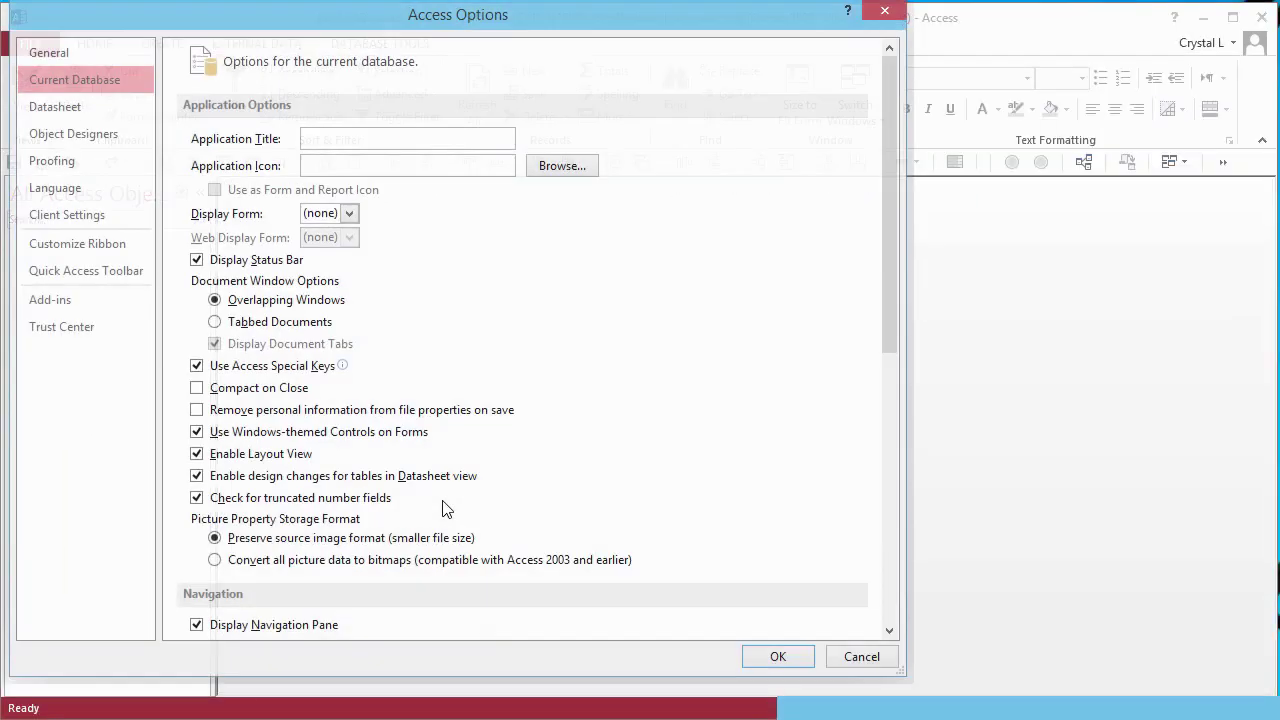
pyautogui.click(885, 581)
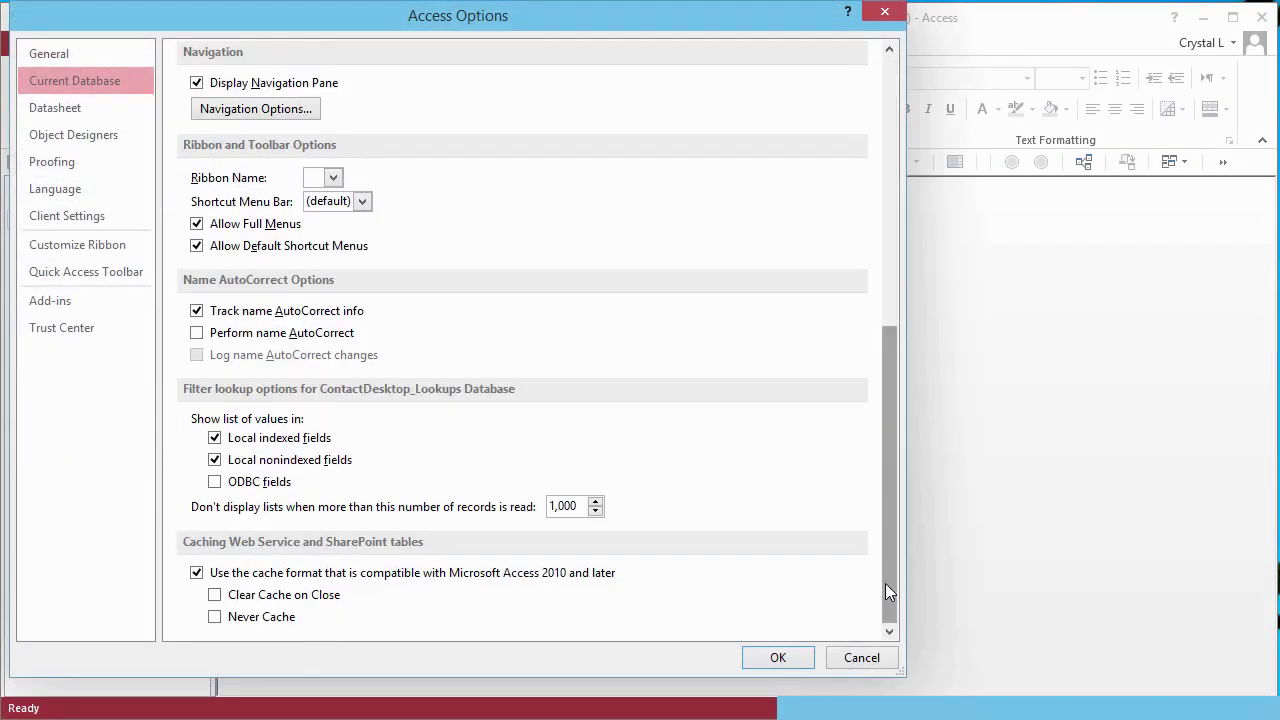
pyautogui.click(224, 311)
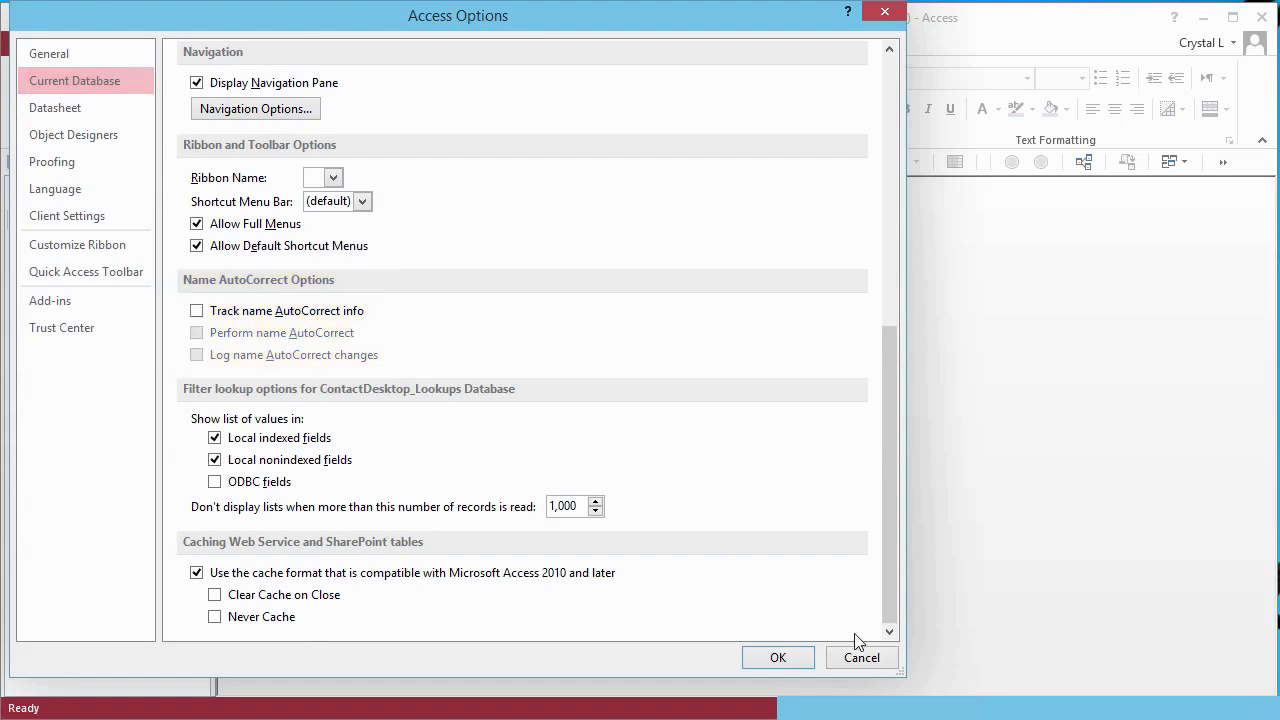
pyautogui.click(775, 658)
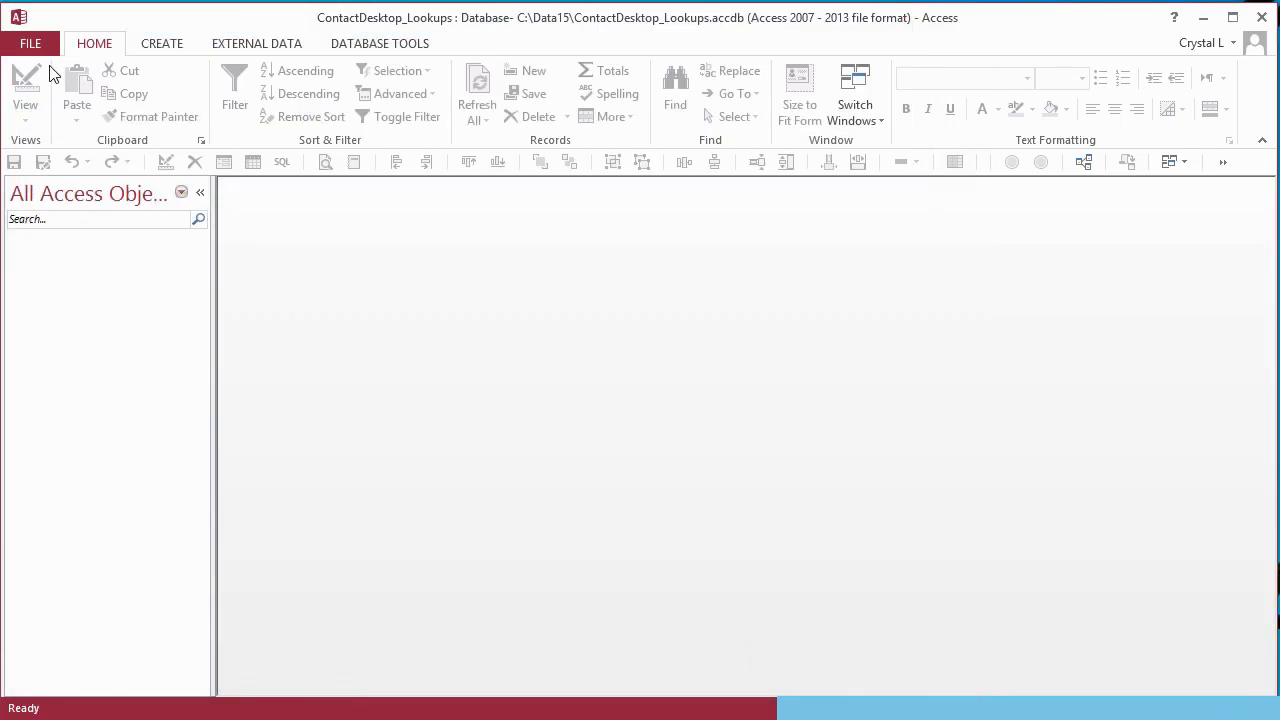
pyautogui.click(32, 43)
pyautogui.click(217, 245)
# - Start an Access import using the pasted path of Contacts_be_SampleData_141027.accdb as source
pyautogui.click(255, 46)
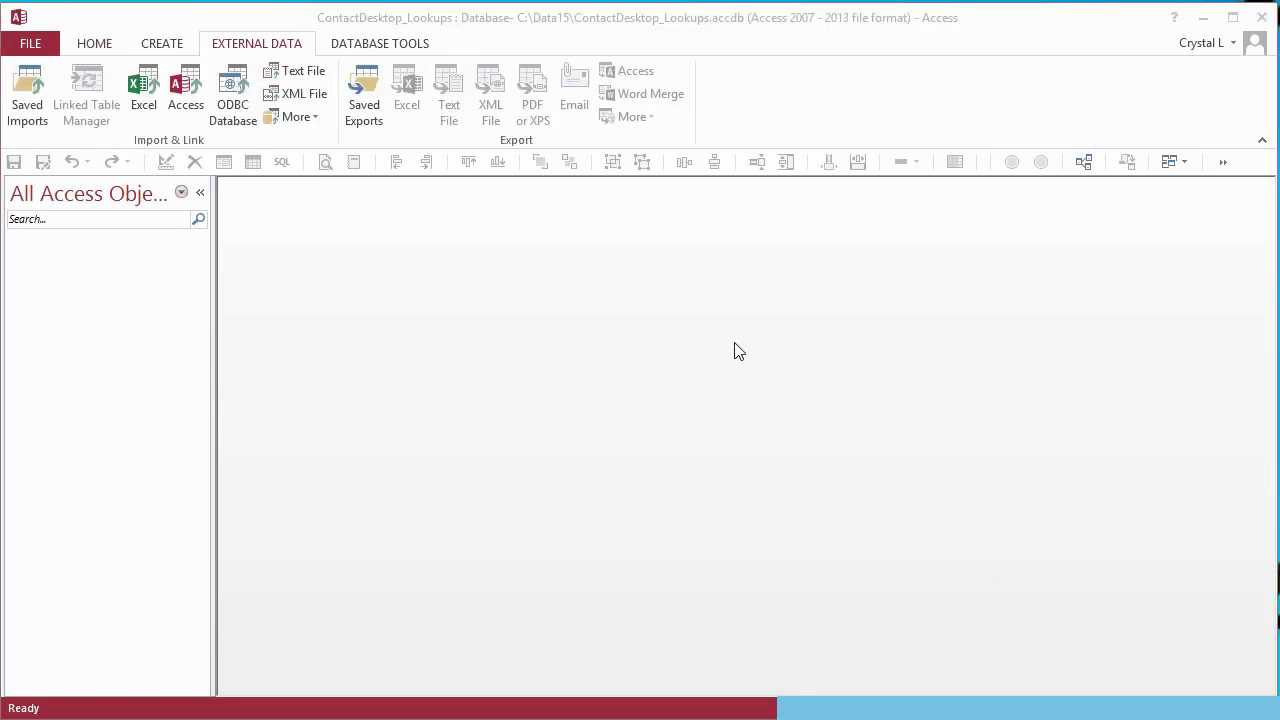
pyautogui.click(193, 92)
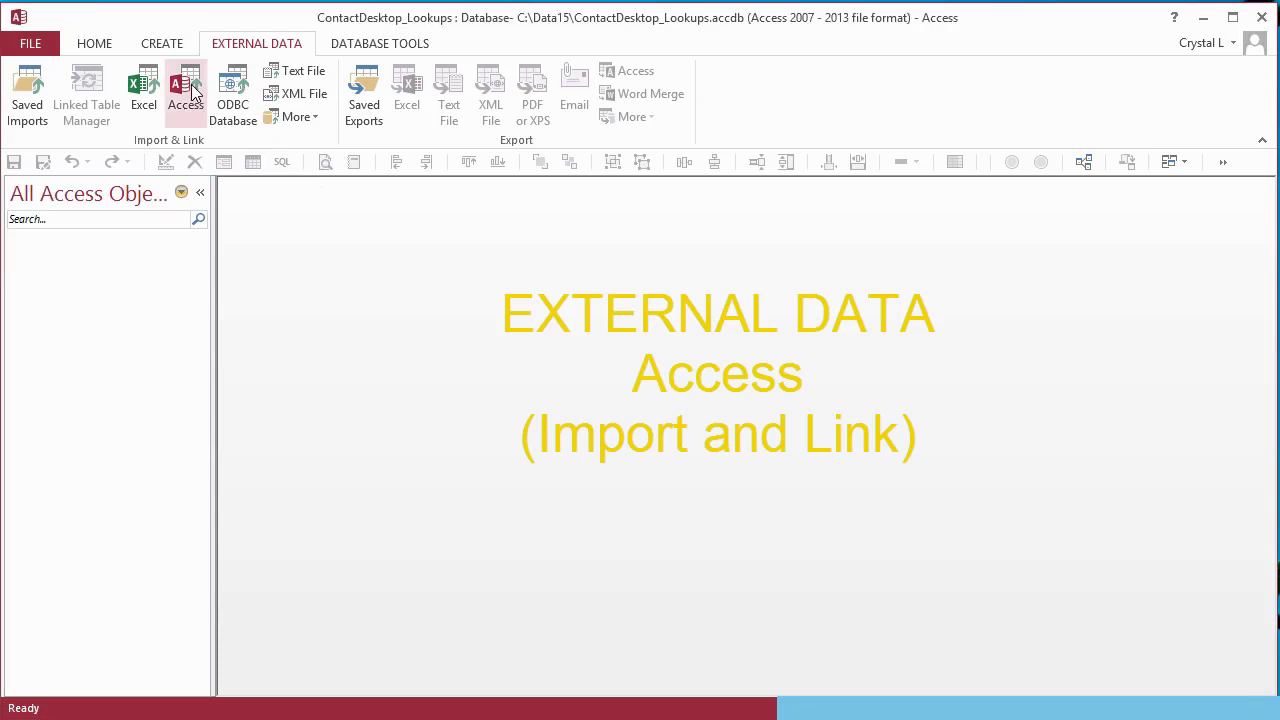
pyautogui.click(191, 84)
pyautogui.moveTo(560, 231); pyautogui.dragTo(383, 231)
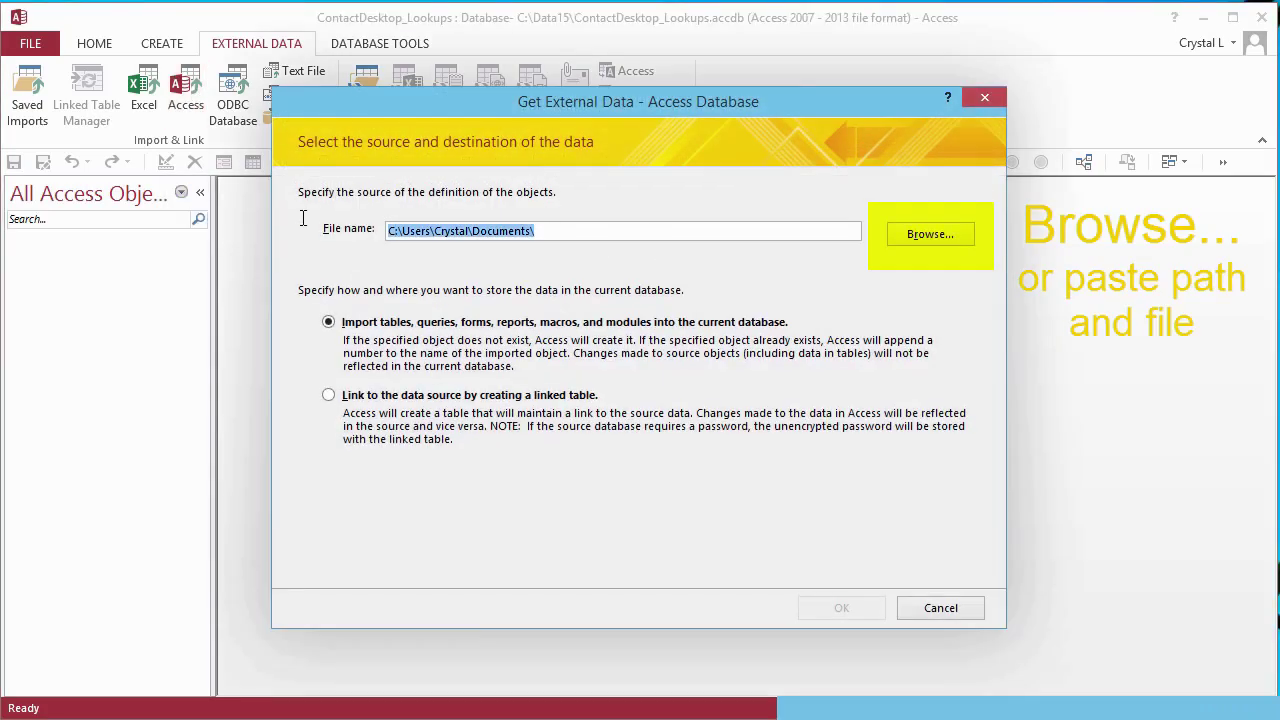
pyautogui.write('F:\\Tools_2012\\__Contacts2014\\Contacts_be_SampleData_141027.accdb')
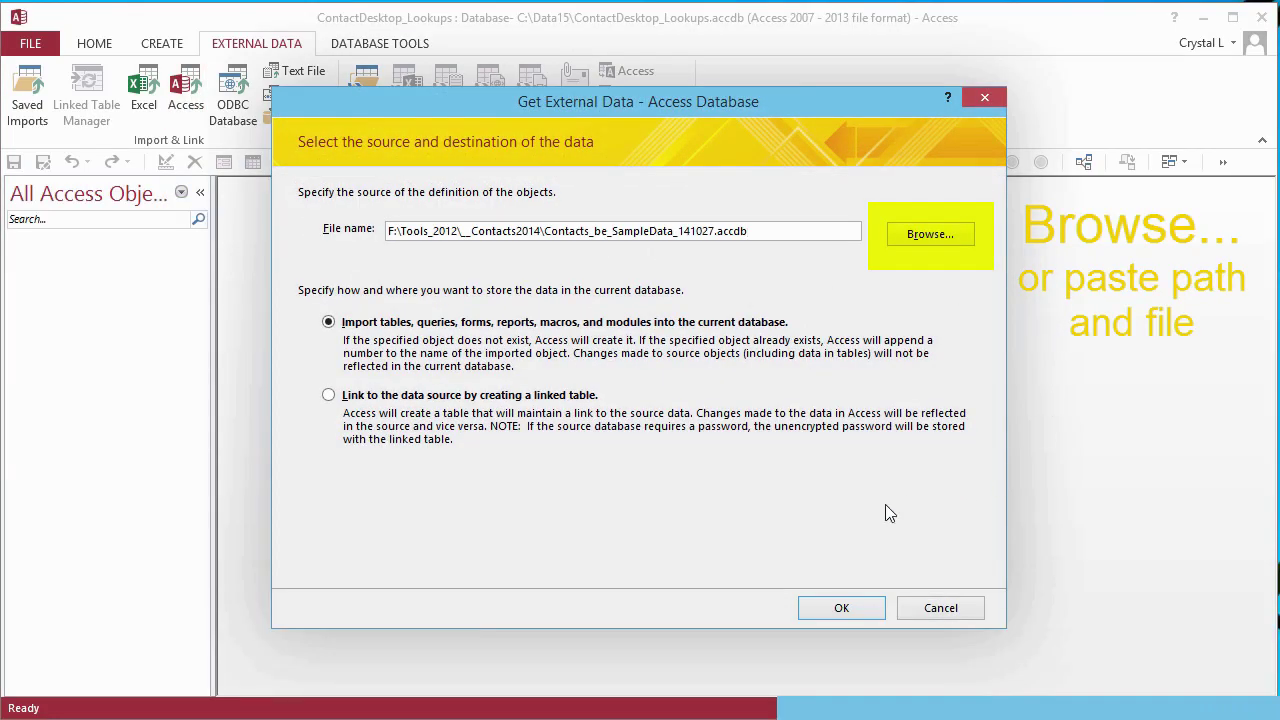
pyautogui.click(830, 607)
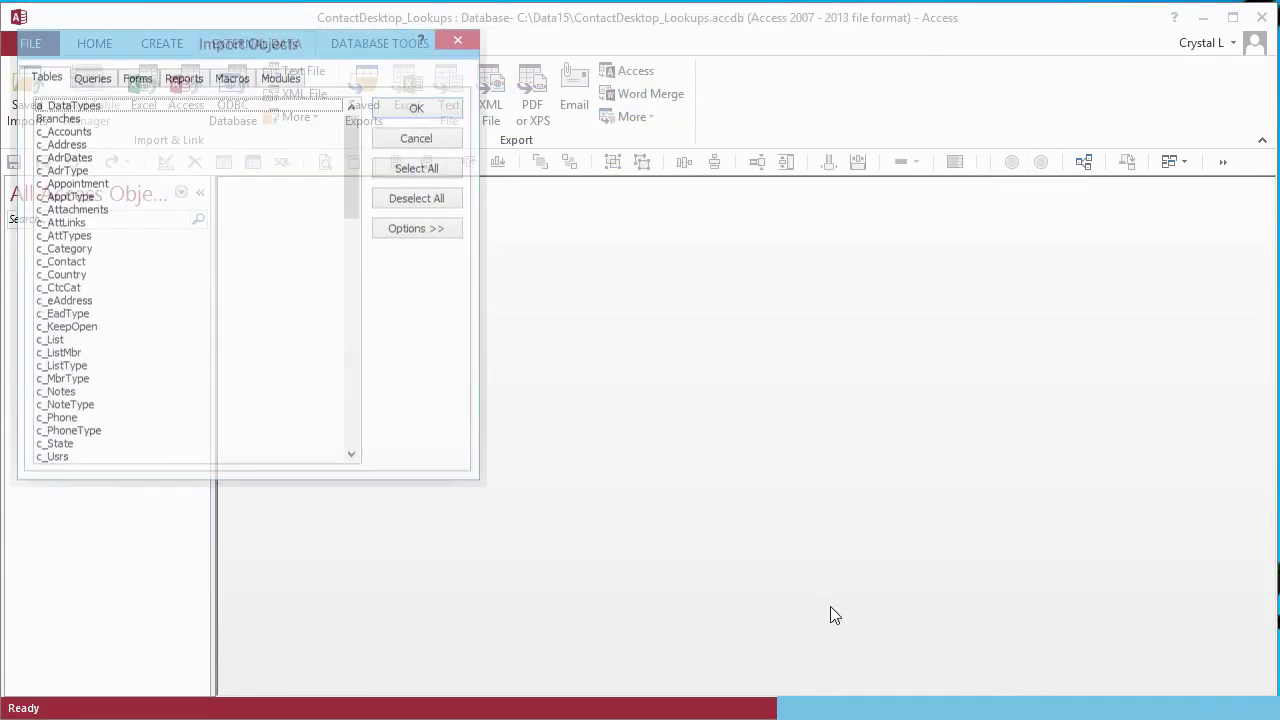
# - Set the import options to Definition Only and exclude relationships
pyautogui.moveTo(286, 49); pyautogui.dragTo(614, 129)
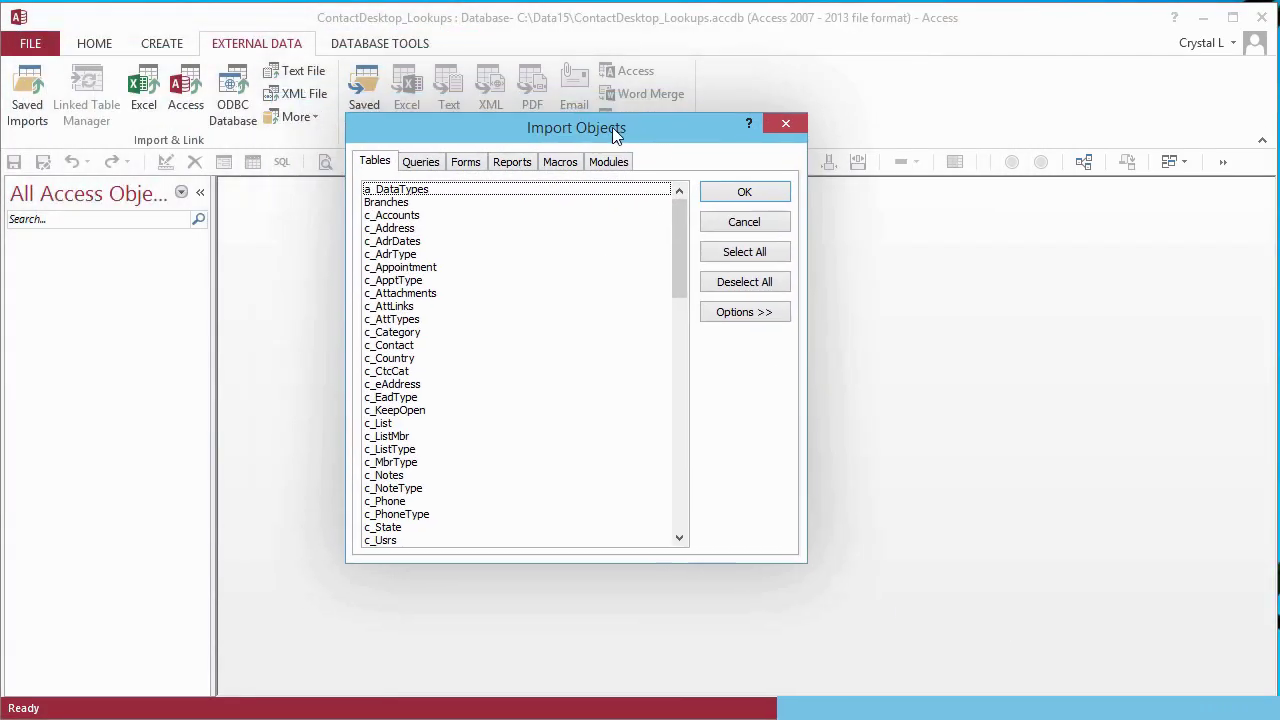
pyautogui.click(741, 316)
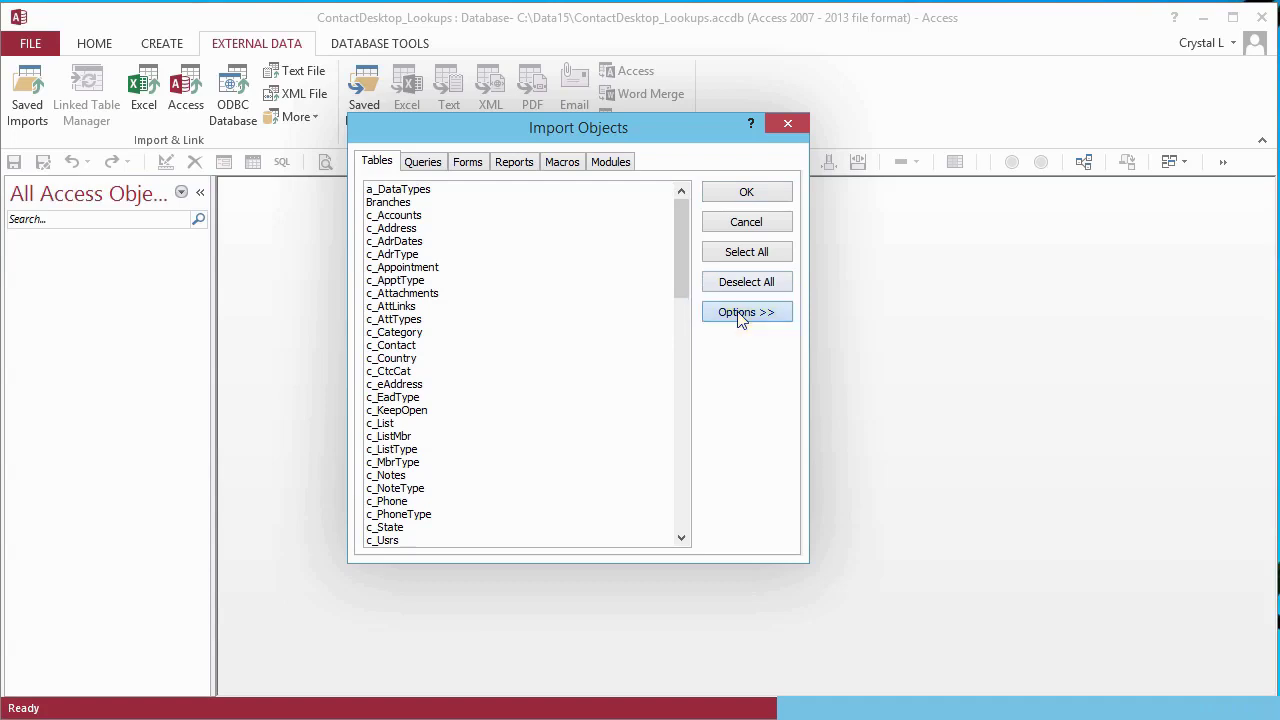
pyautogui.click(740, 314)
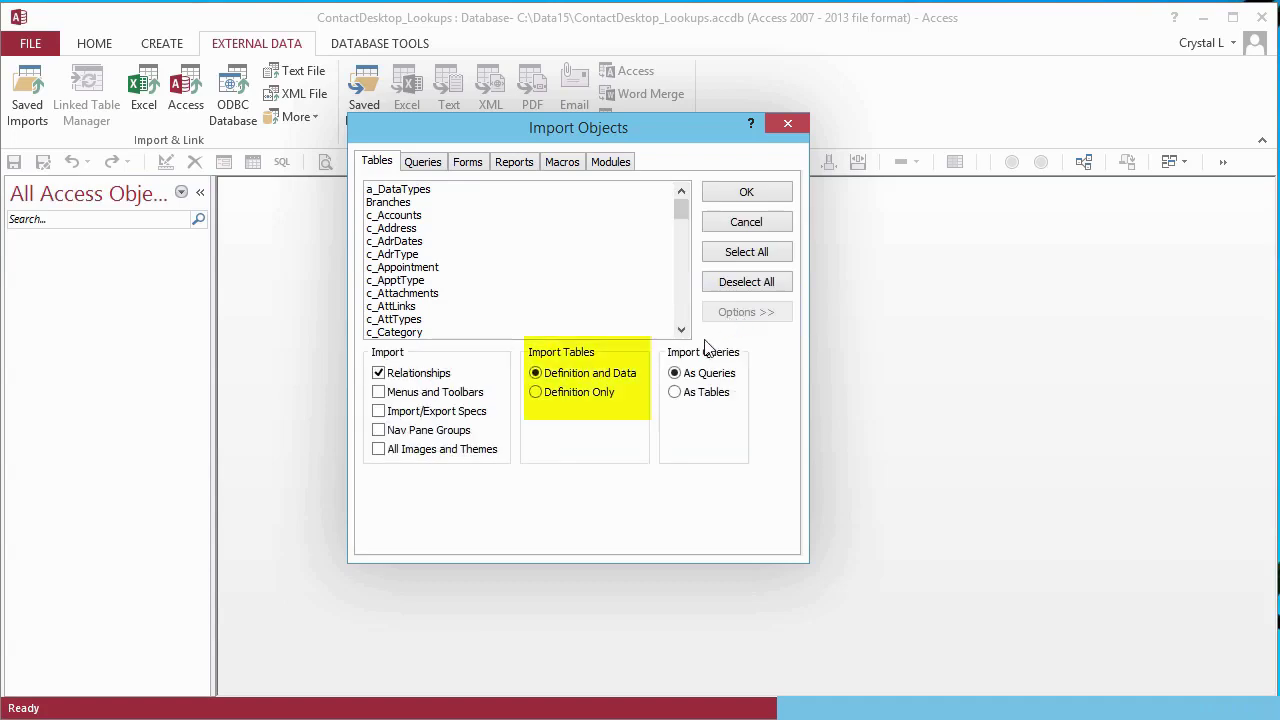
pyautogui.click(537, 393)
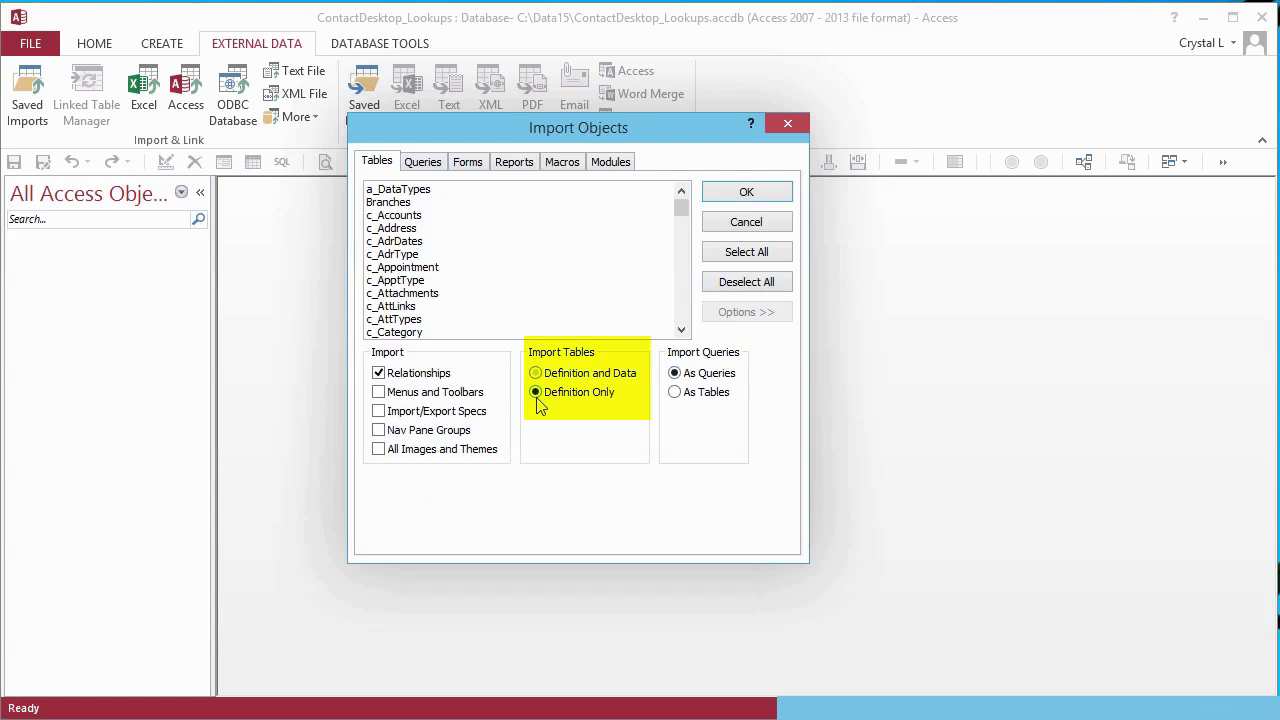
pyautogui.click(379, 374)
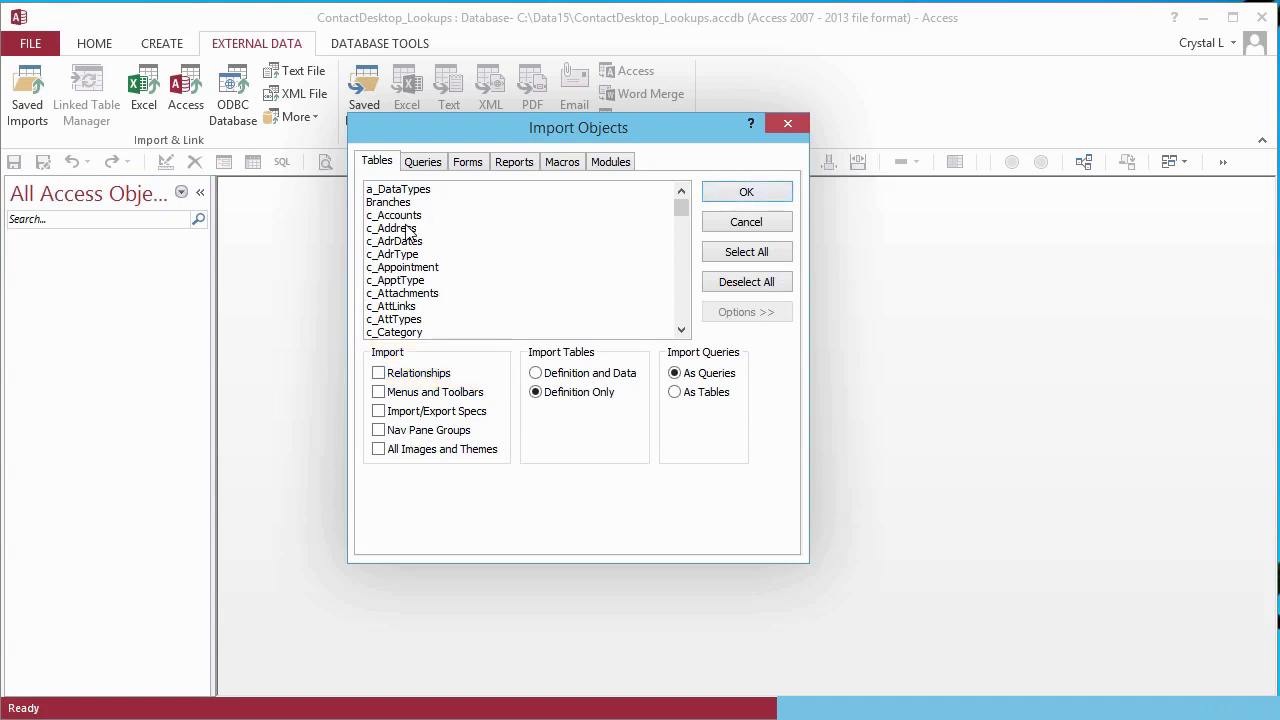
# - Select tables c_Category, c_Contact, c_CtcCat, c_eAddress, c_EadType, c_List, c_ListMbr, c_ListType, c_MbrType
pyautogui.click(460, 254)
pyautogui.scroll(-1, 440, 265)
pyautogui.click(418, 281)
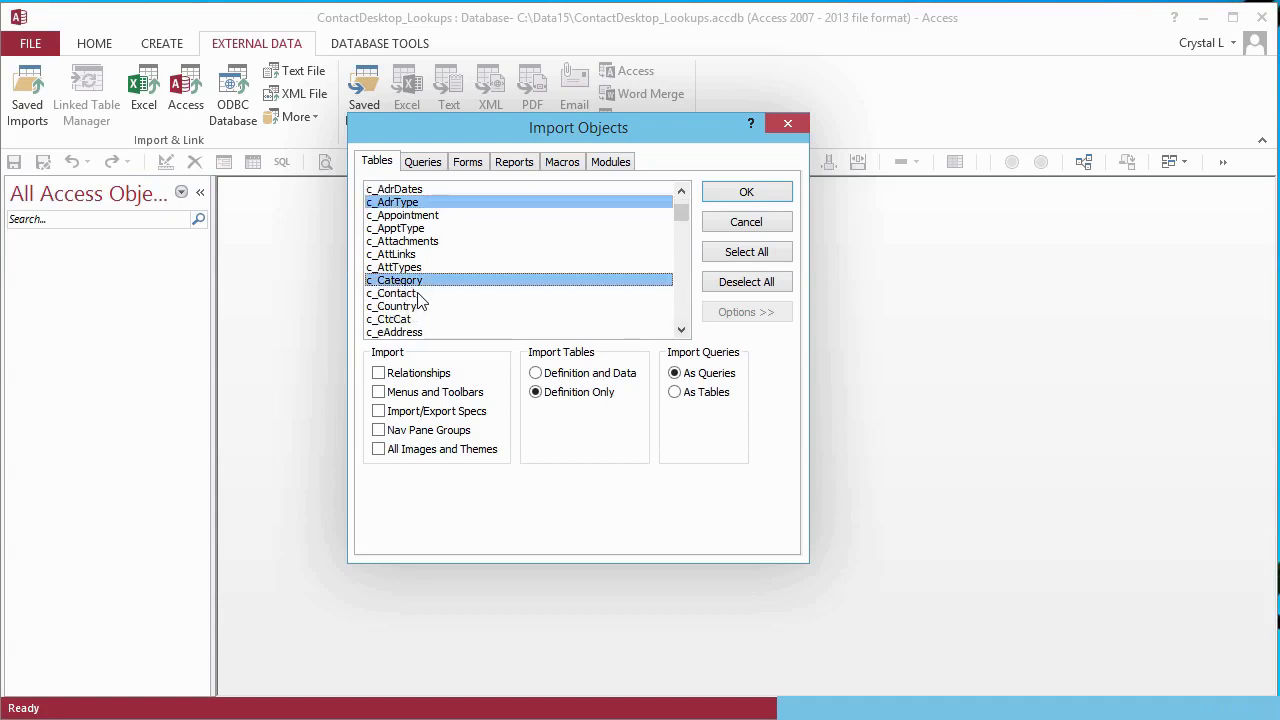
pyautogui.click(412, 294)
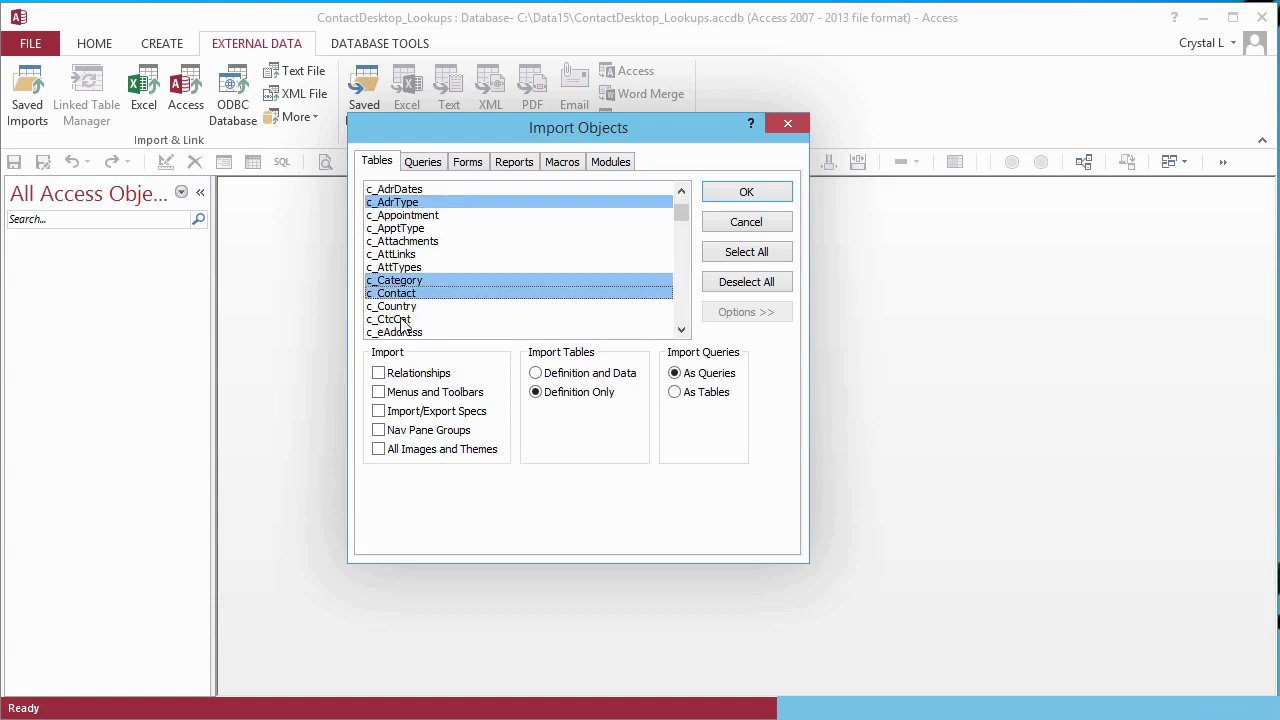
pyautogui.click(412, 319)
pyautogui.click(681, 330)
pyautogui.click(681, 330)
pyautogui.click(681, 330)
pyautogui.click(449, 246)
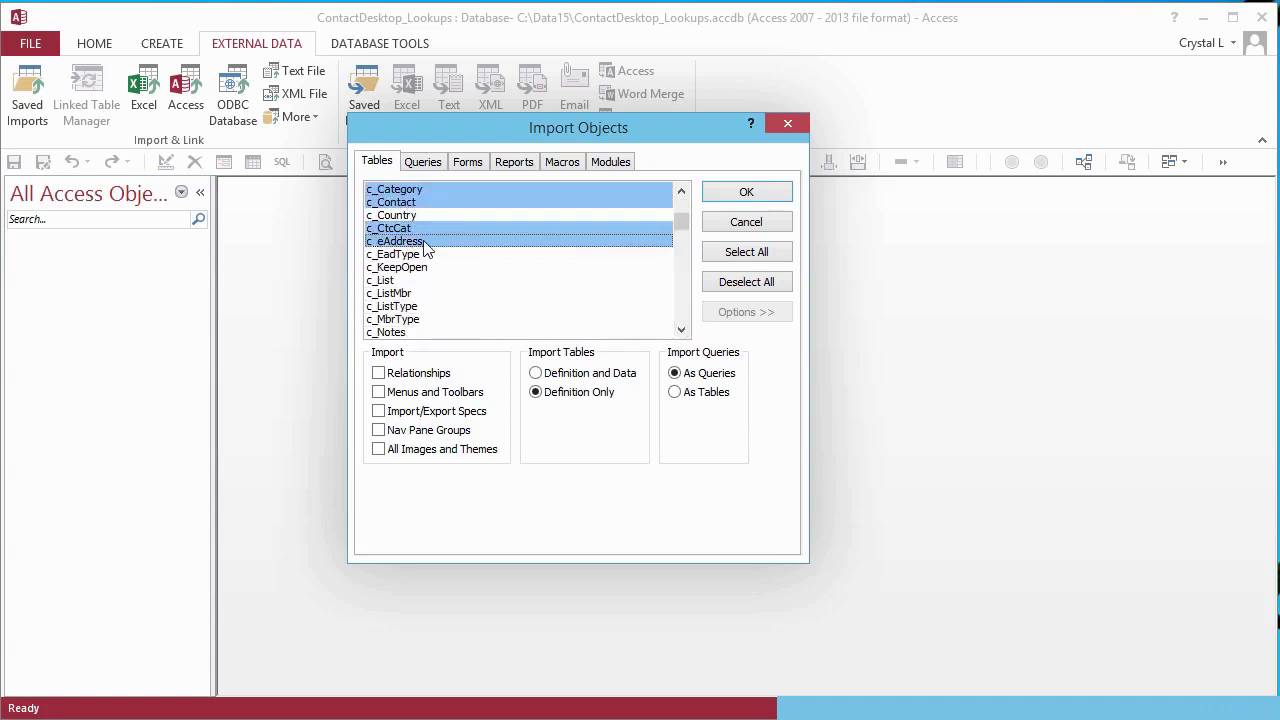
pyautogui.scroll(-1, 412, 250)
pyautogui.click(411, 243)
pyautogui.click(395, 267)
pyautogui.click(395, 280)
pyautogui.click(405, 293)
pyautogui.click(406, 306)
# - Add c_Phone, c_PhoneType, c_State and c_Web to the selection and run the import
pyautogui.scroll(-2, 400, 275)
pyautogui.click(396, 270)
pyautogui.click(403, 281)
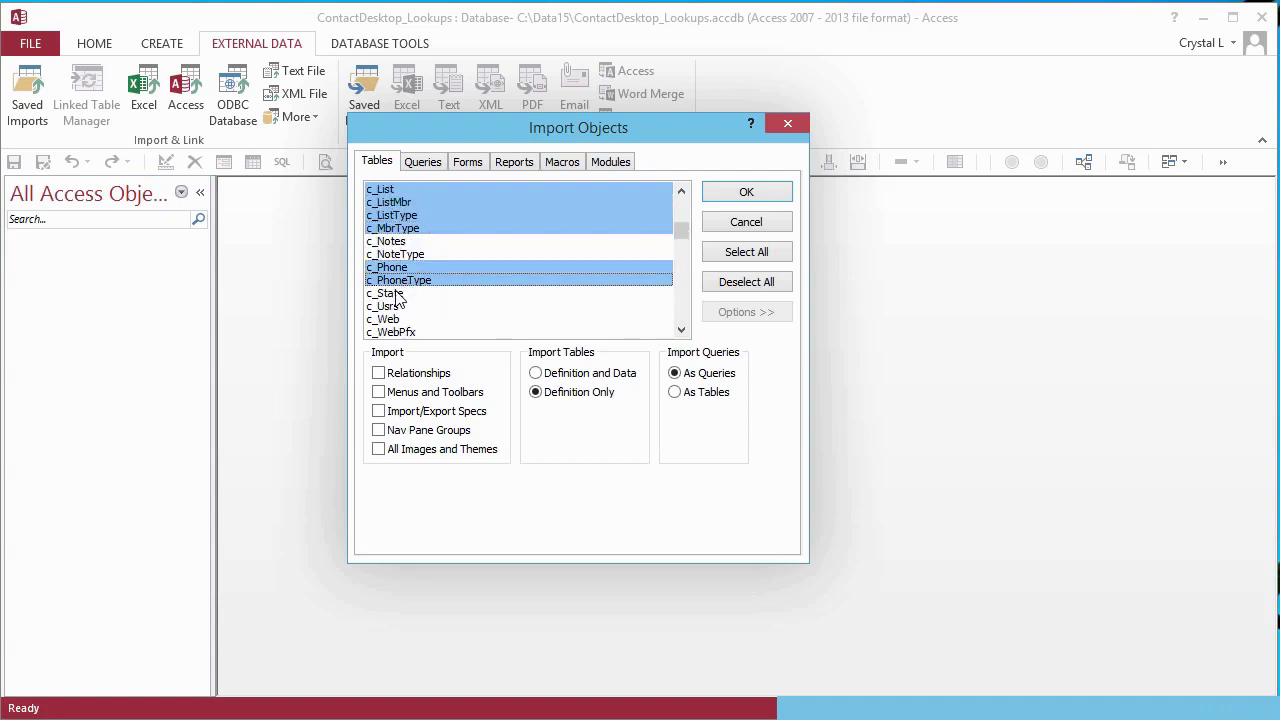
pyautogui.click(405, 294)
pyautogui.click(405, 320)
pyautogui.scroll(-2, 405, 320)
pyautogui.moveTo(681, 245); pyautogui.dragTo(681, 215)
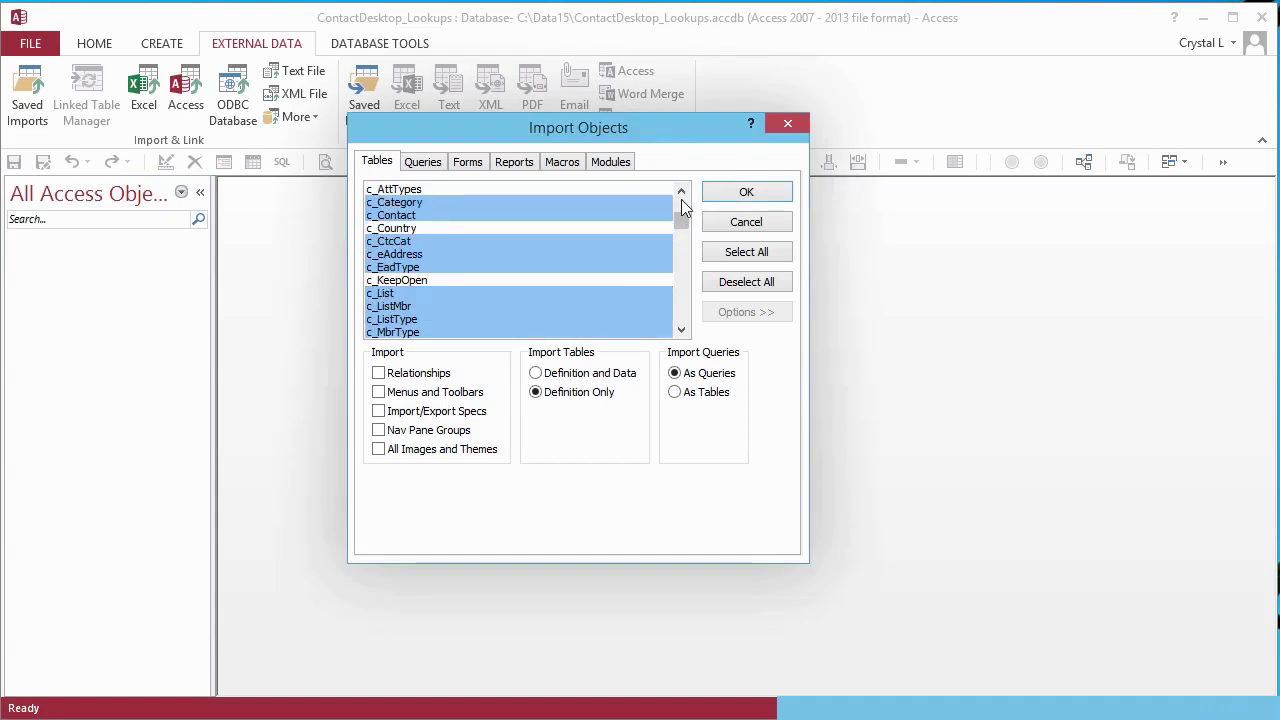
pyautogui.click(682, 192)
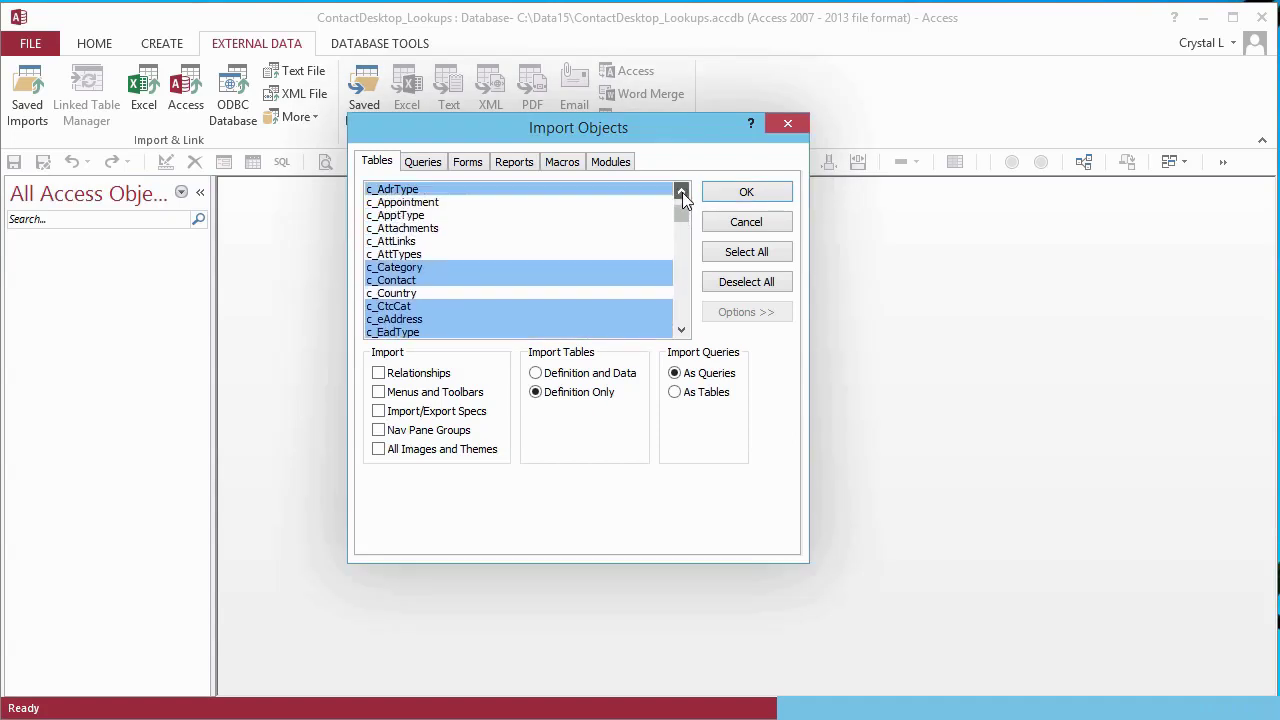
pyautogui.click(682, 192)
pyautogui.click(682, 192)
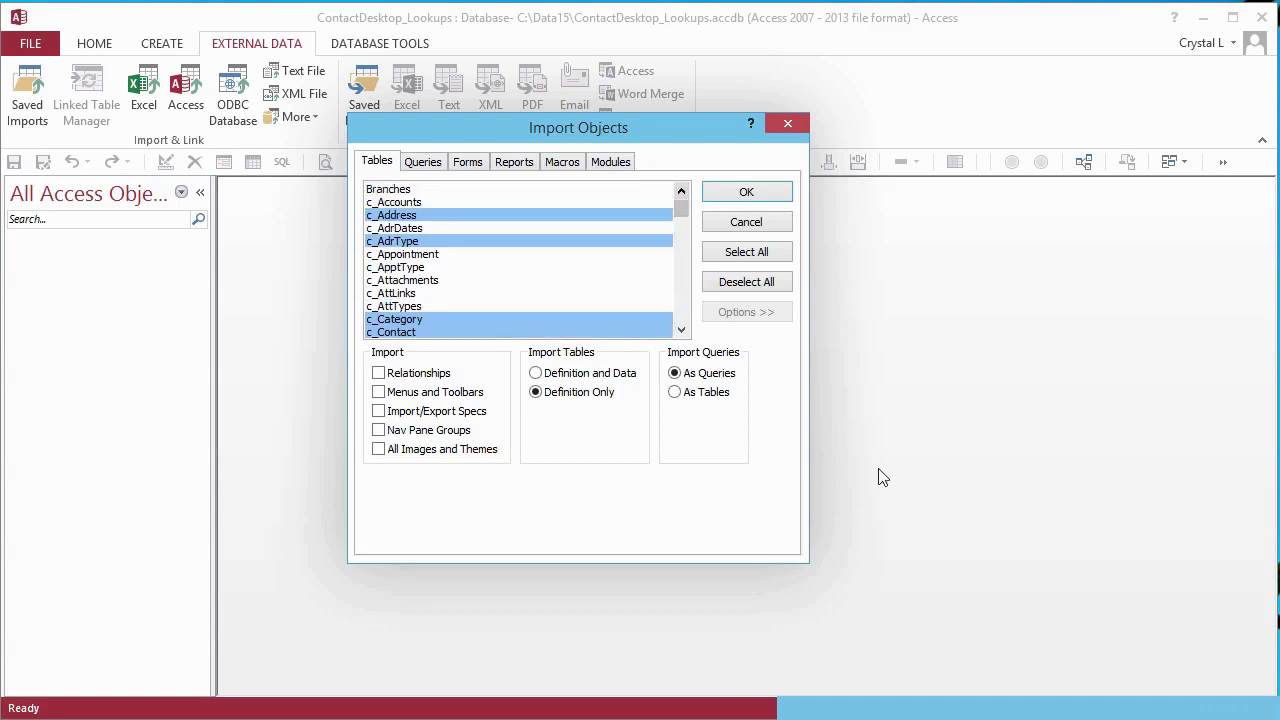
pyautogui.click(761, 193)
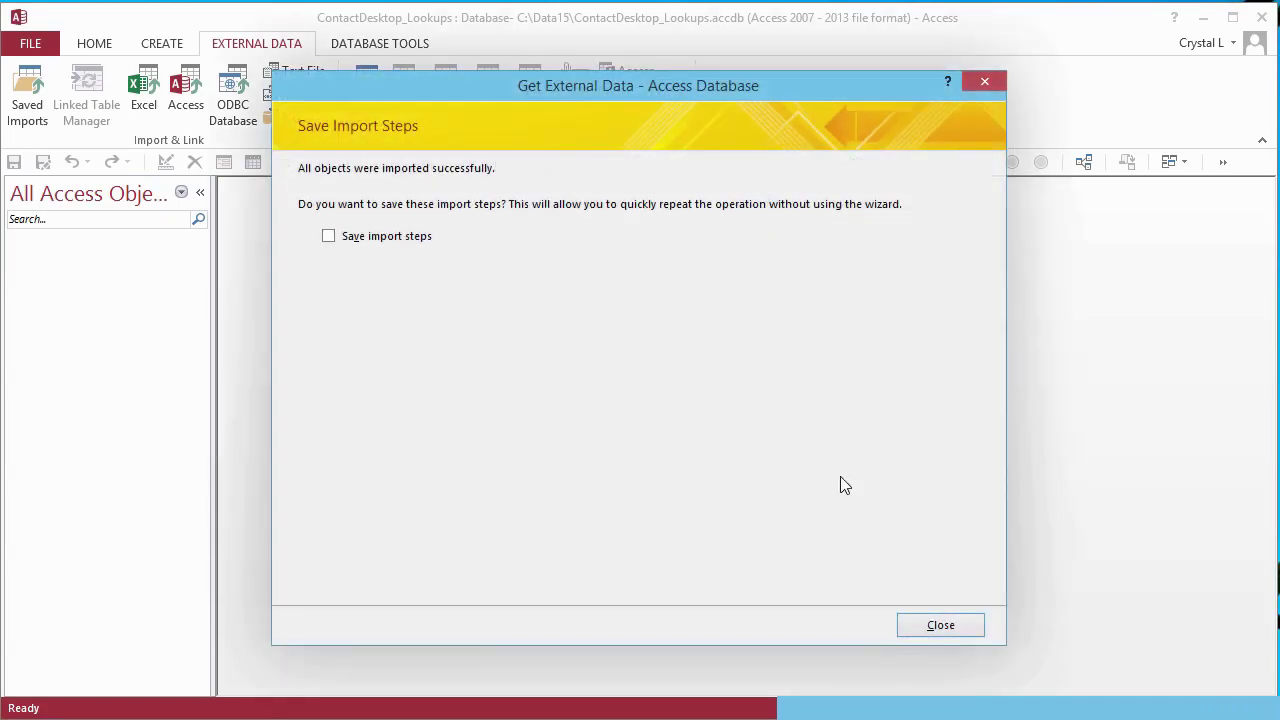
# - Begin another Access import with Contacts_be_SampleData_141027 as the source database
pyautogui.click(941, 626)
pyautogui.click(185, 95)
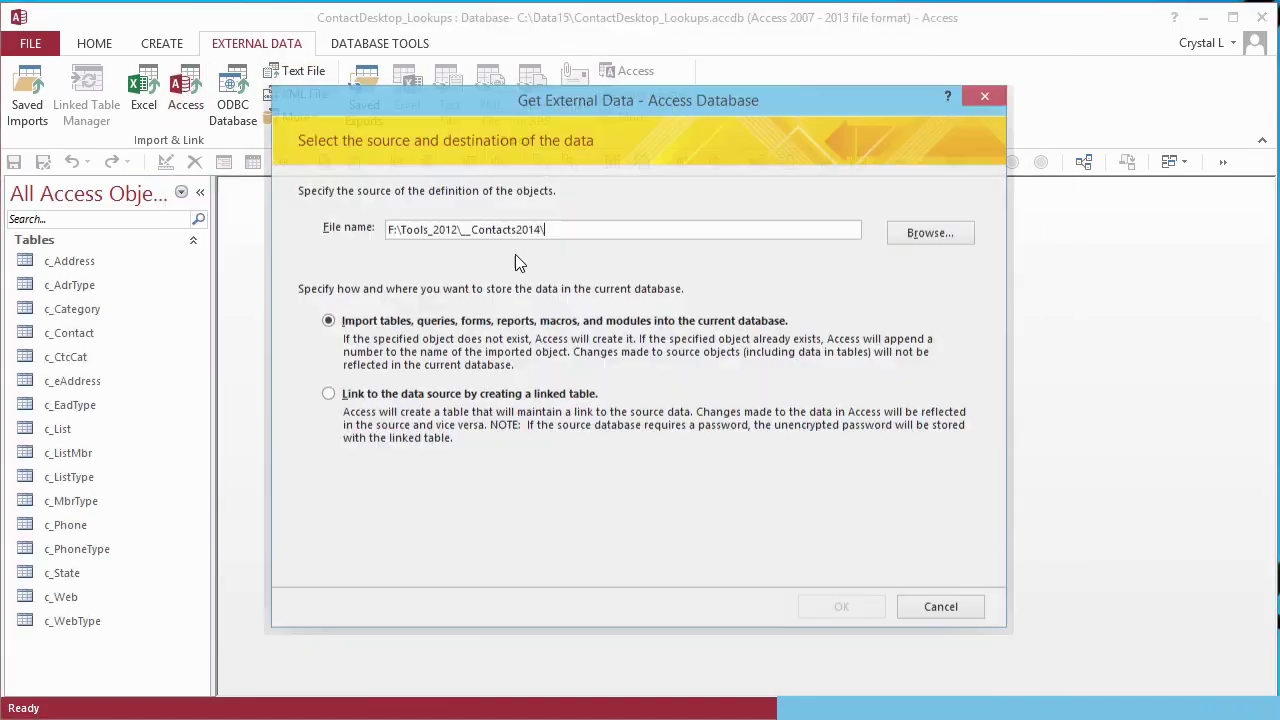
pyautogui.click(930, 234)
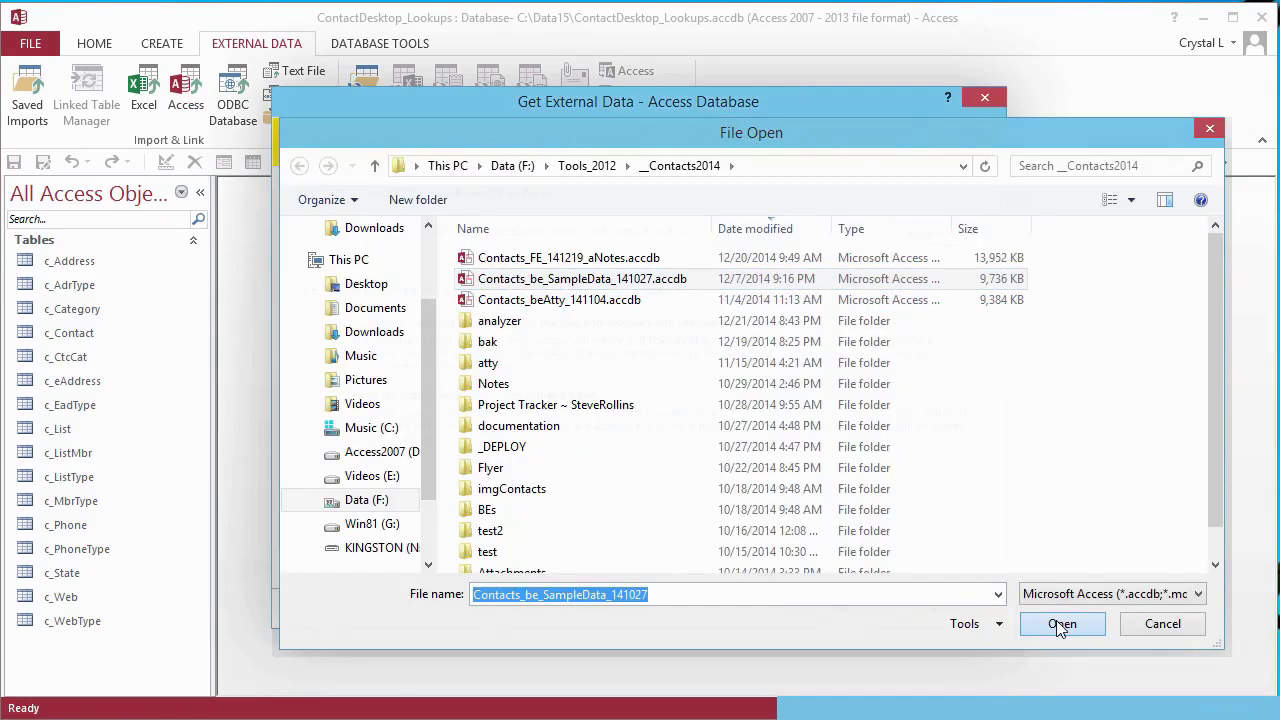
pyautogui.click(1060, 700)
pyautogui.click(842, 608)
# - Import the c_State table without saving the import steps
pyautogui.click(351, 248)
pyautogui.click(351, 248)
pyautogui.click(351, 248)
pyautogui.click(351, 248)
pyautogui.click(355, 250)
pyautogui.click(355, 250)
pyautogui.click(355, 250)
pyautogui.click(355, 250)
pyautogui.click(355, 250)
pyautogui.click(355, 250)
pyautogui.click(355, 250)
pyautogui.click(355, 250)
pyautogui.click(355, 250)
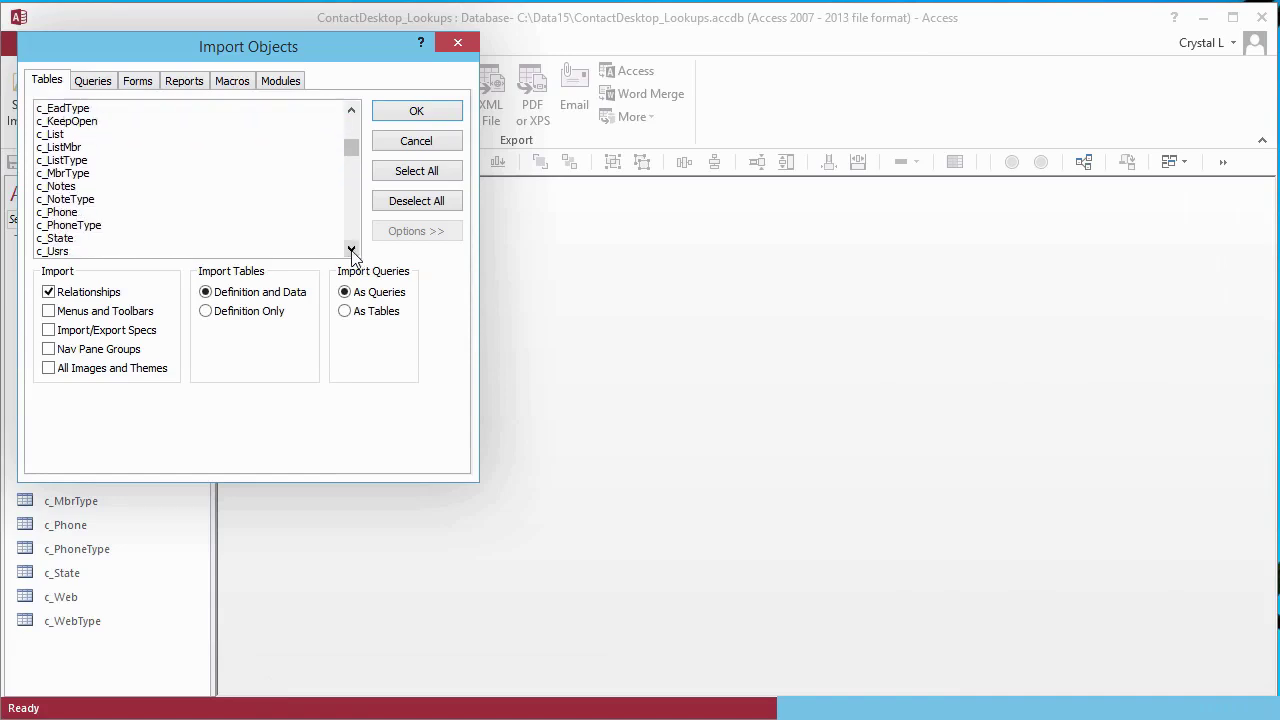
pyautogui.click(70, 238)
pyautogui.click(416, 111)
pyautogui.click(946, 626)
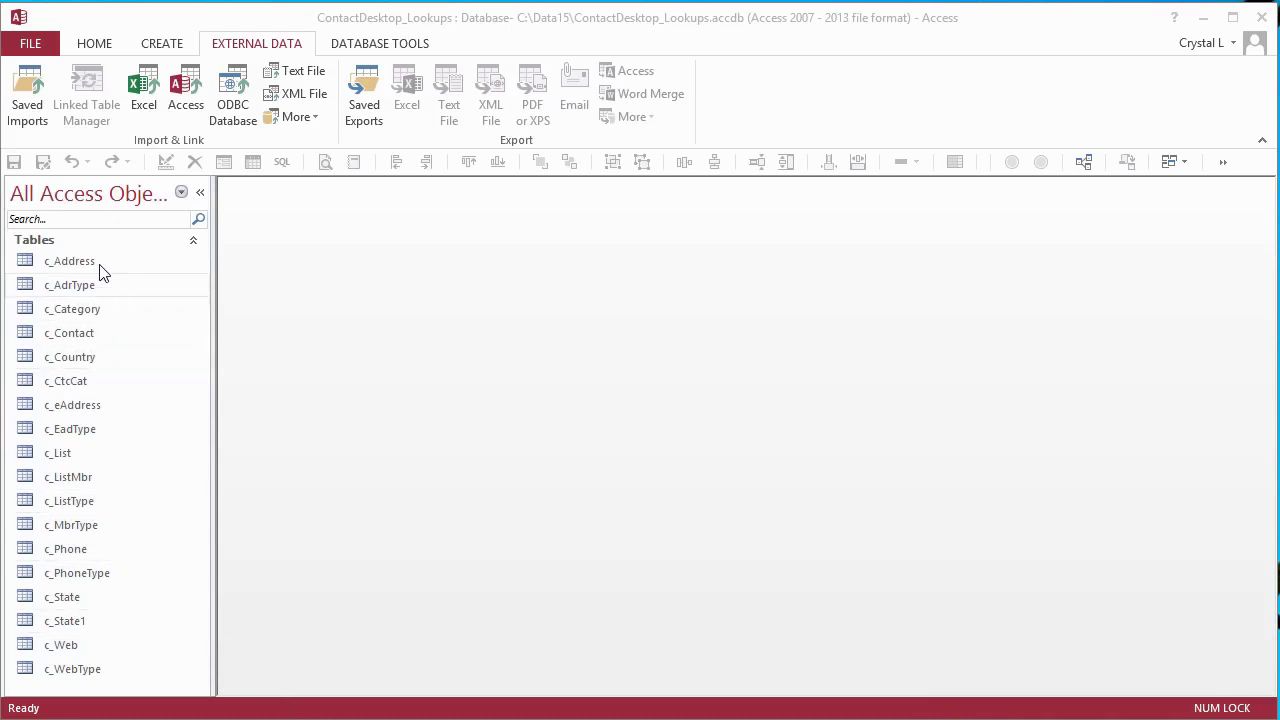
# - Open c_Address in Design View and inspect the CID field's lookup display control
pyautogui.rightClick(87, 268)
pyautogui.click(149, 297)
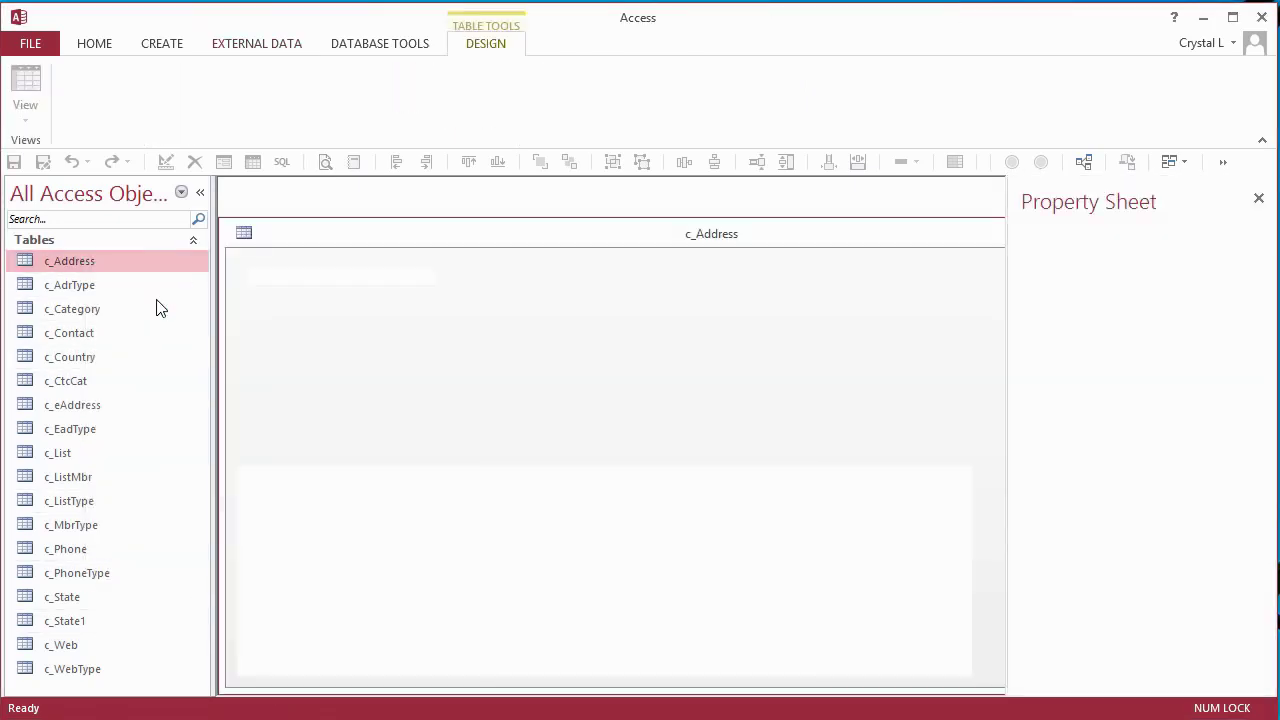
pyautogui.click(304, 298)
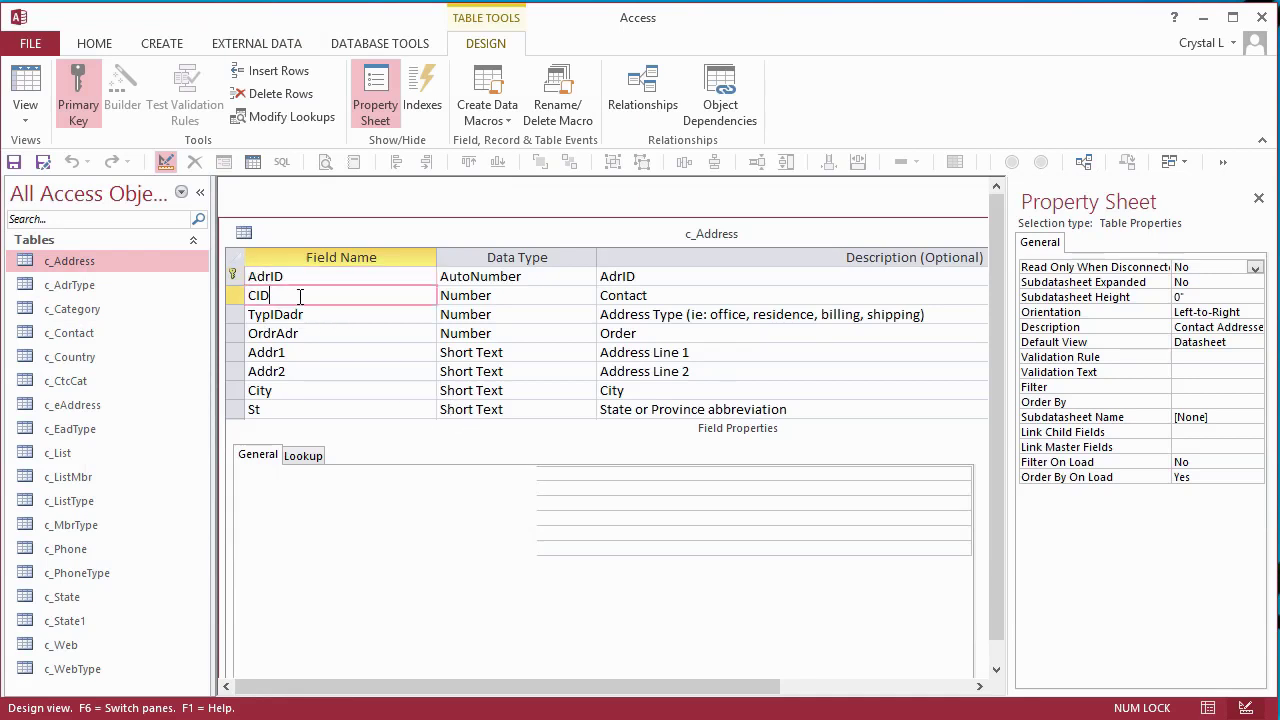
pyautogui.click(312, 458)
pyautogui.click(958, 474)
pyautogui.click(960, 474)
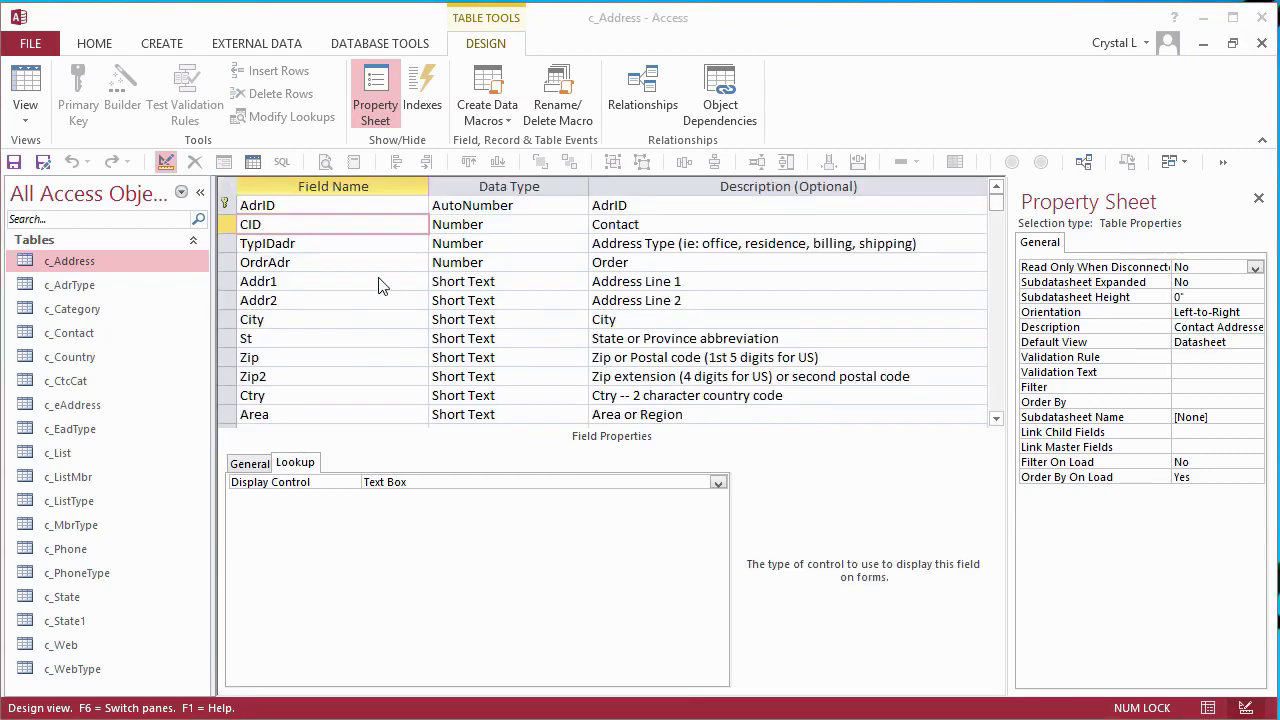
# - Delete the old CID field, re-add CID, and choose Lookup Wizard as its data type
pyautogui.click(226, 224)
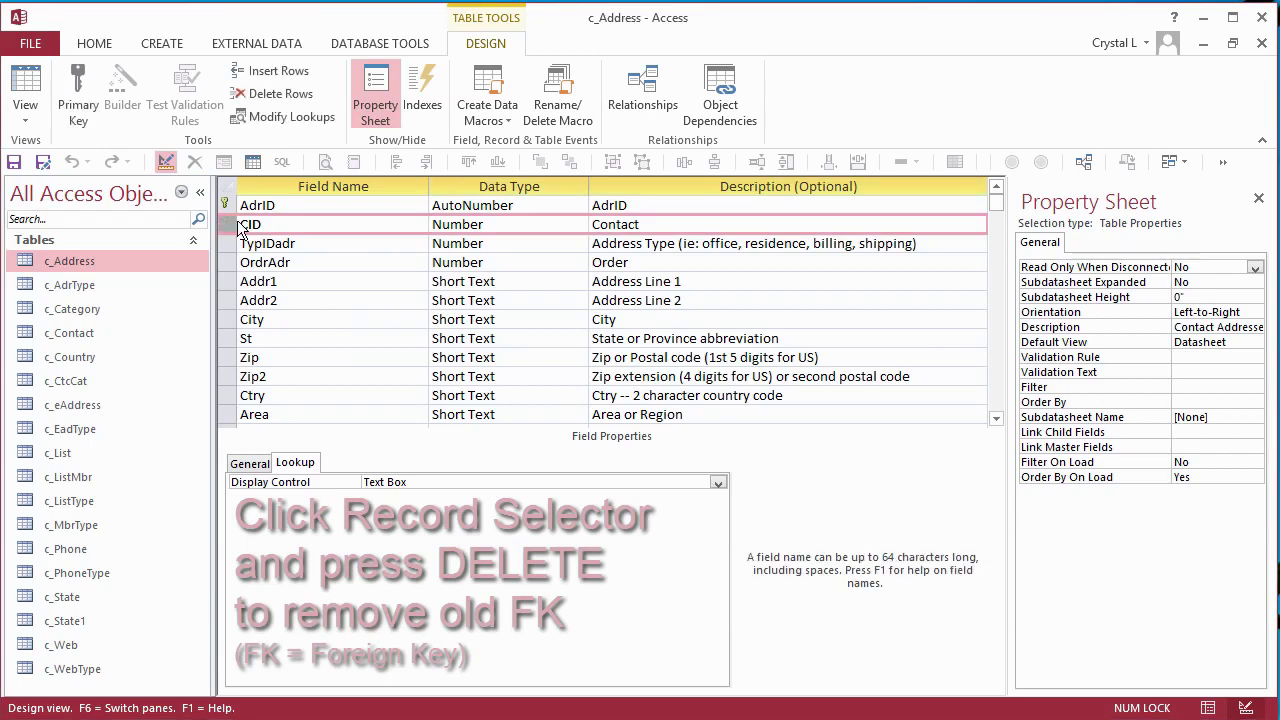
pyautogui.press('Delete')
pyautogui.press('Insert')
pyautogui.write('CID')
pyautogui.press('Tab')
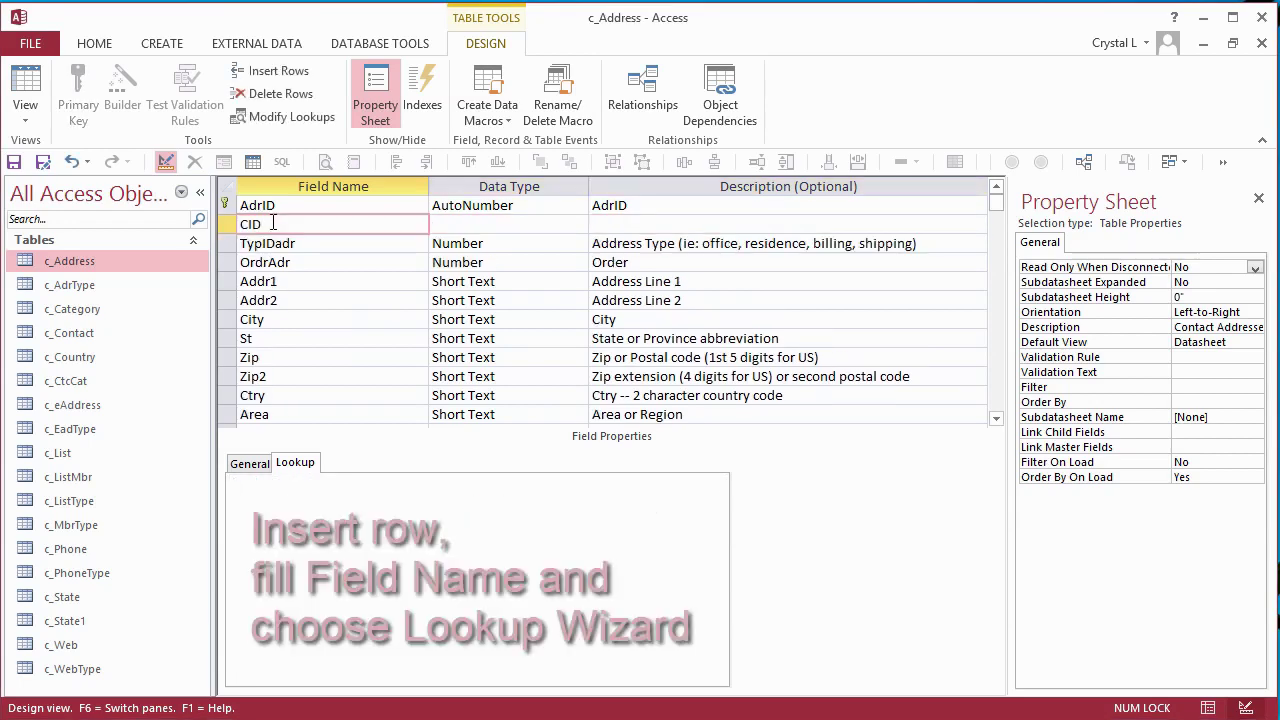
pyautogui.click(578, 224)
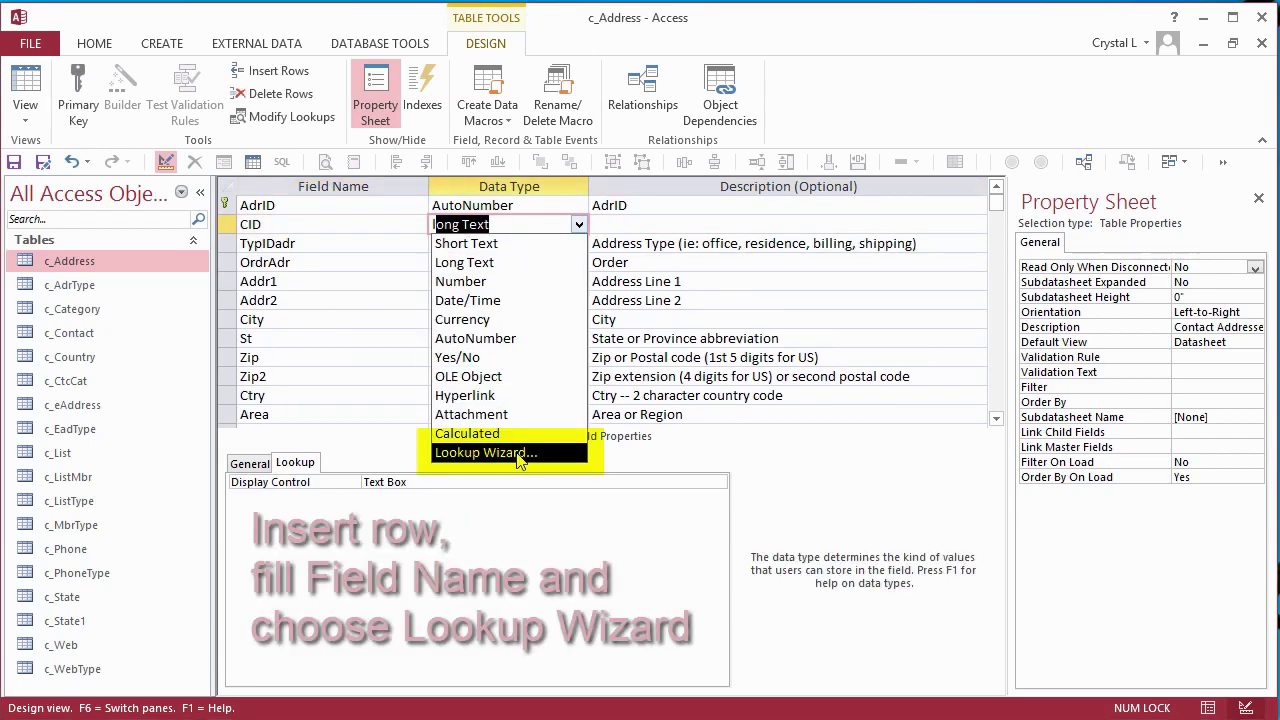
pyautogui.click(519, 456)
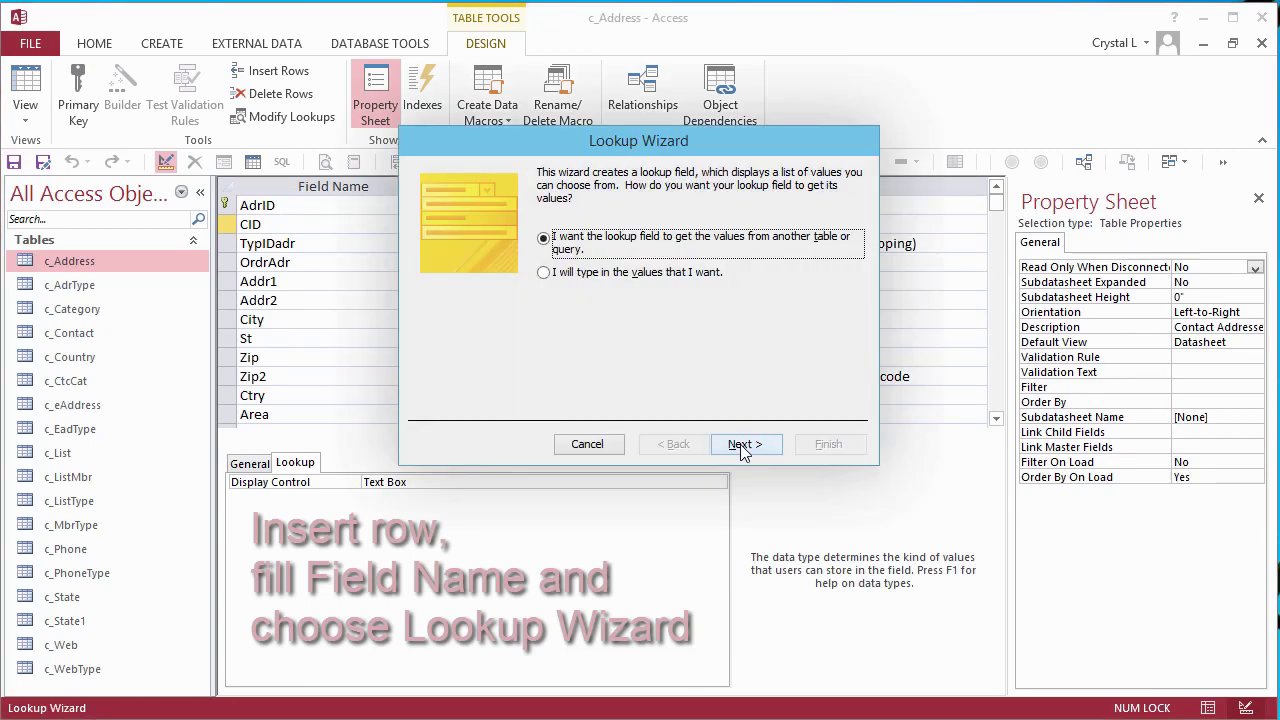
# - Base the lookup on c_Contact with CID and MainName, sorted by MainName, key column visible
pyautogui.click(743, 444)
pyautogui.press('Down')
pyautogui.press('Down')
pyautogui.press('Down')
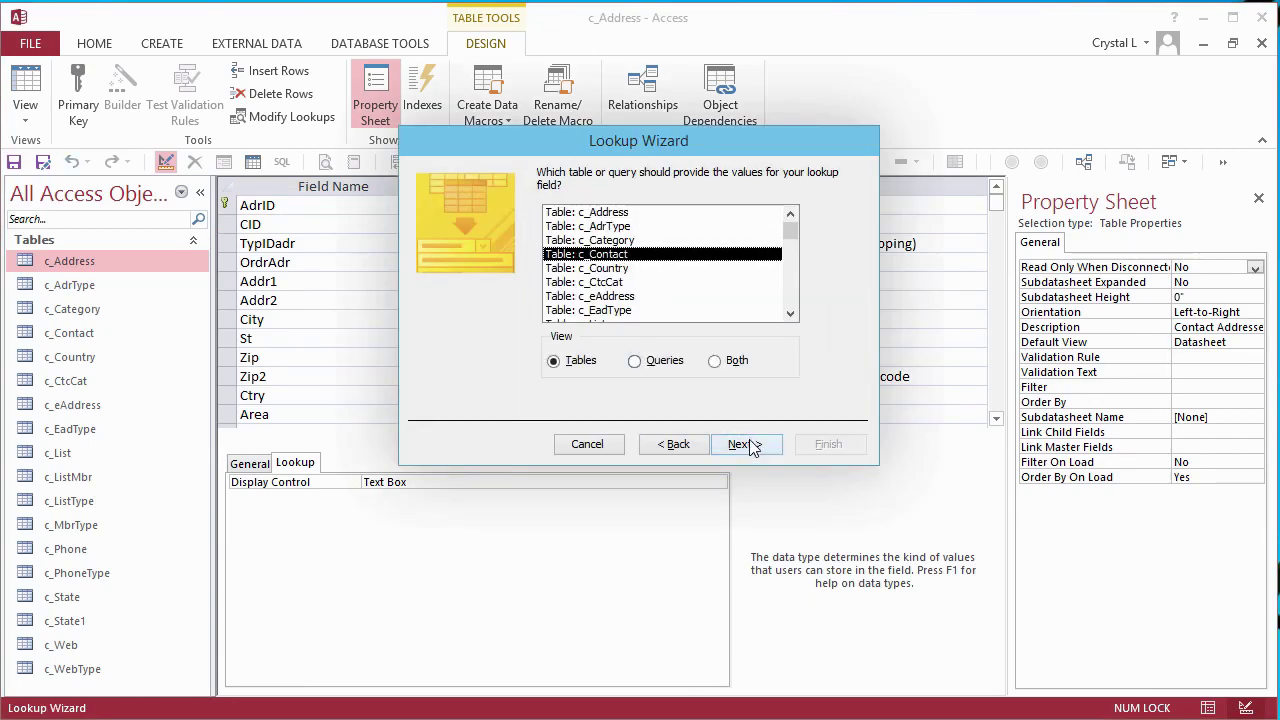
pyautogui.click(745, 444)
pyautogui.doubleClick(422, 307)
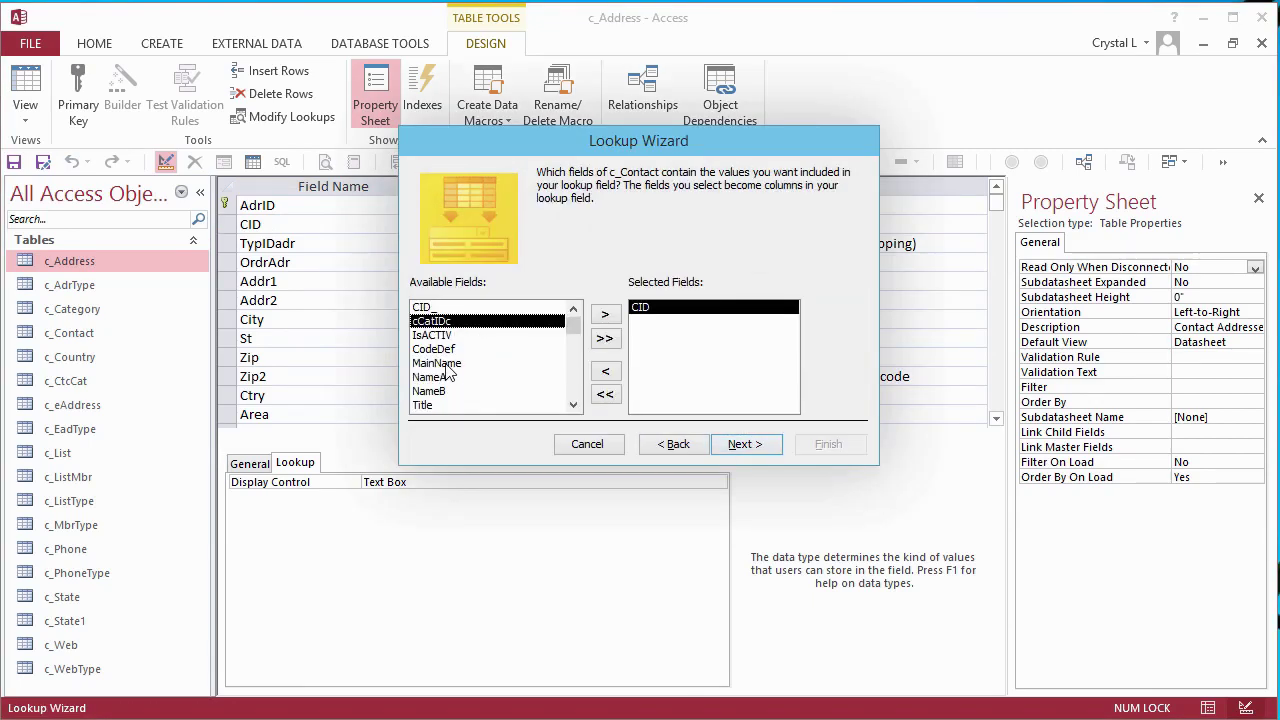
pyautogui.doubleClick(446, 364)
pyautogui.click(745, 444)
pyautogui.click(576, 240)
pyautogui.click(475, 285)
pyautogui.press('Return')
pyautogui.hotkey('alt', 'h')
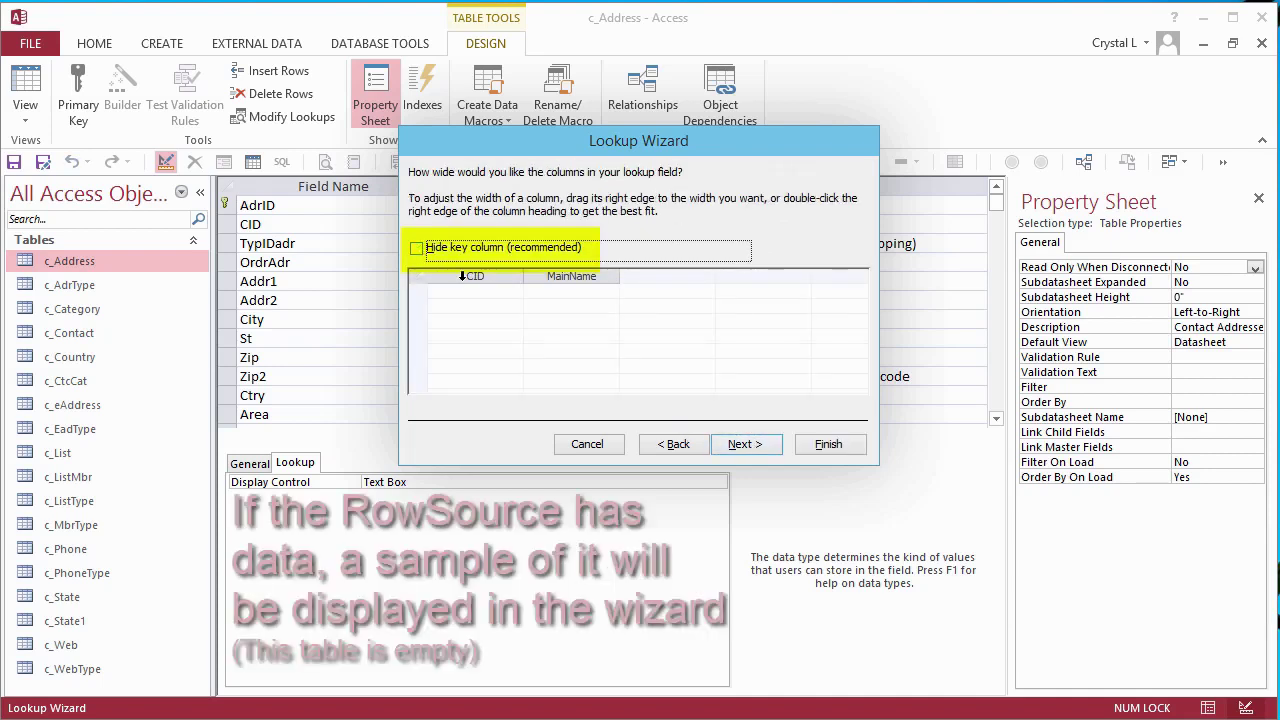
pyautogui.click(750, 446)
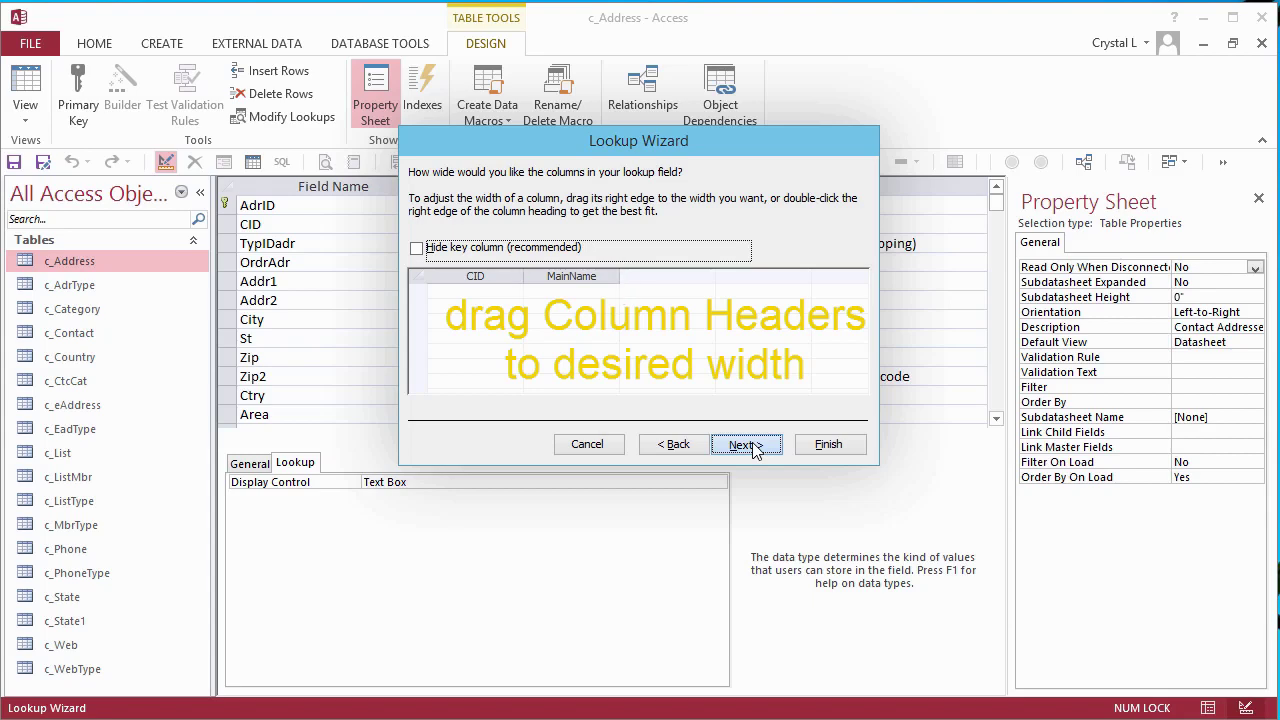
# - Enforce data integrity with restricted deletes, finish the wizard, and save the table
pyautogui.click(745, 445)
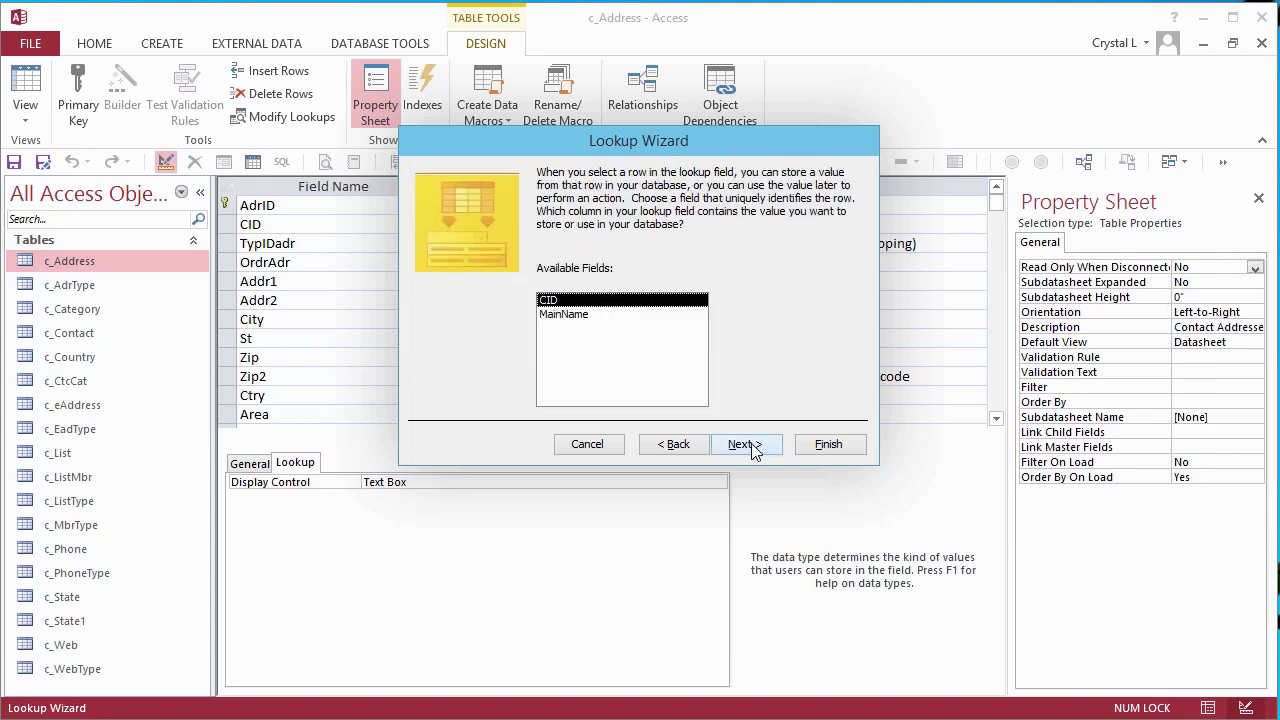
pyautogui.click(745, 445)
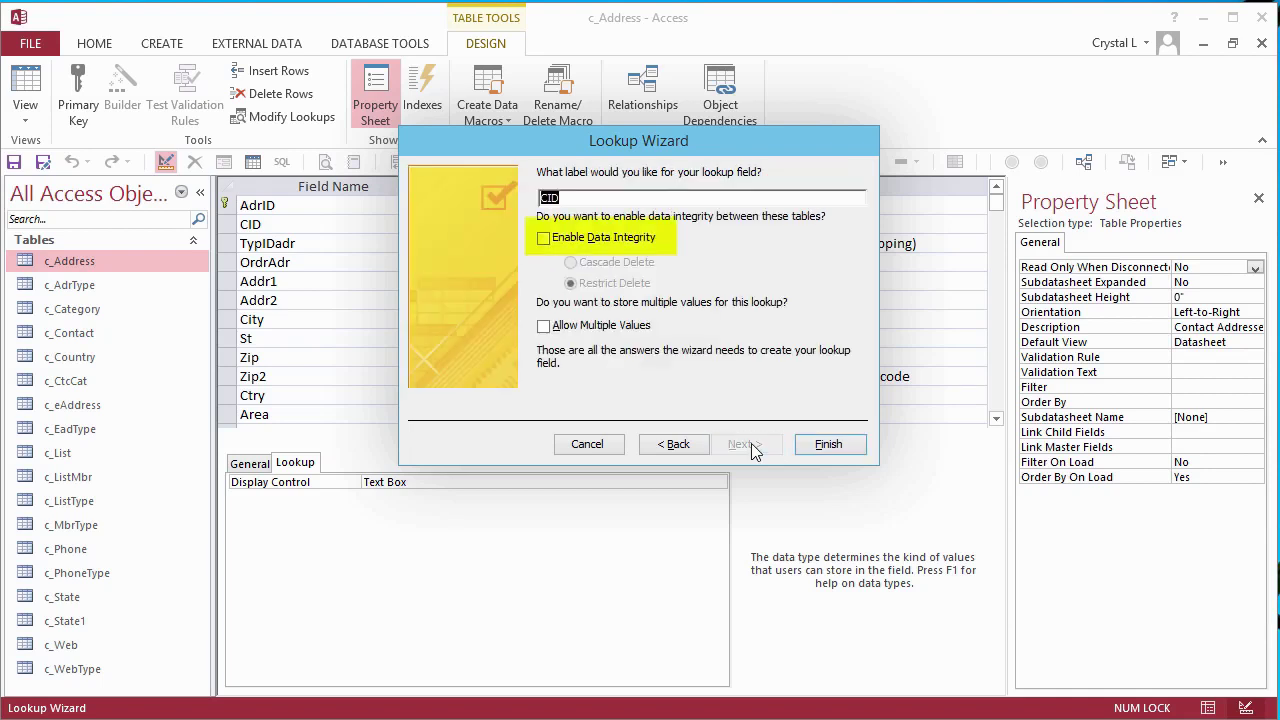
pyautogui.click(543, 238)
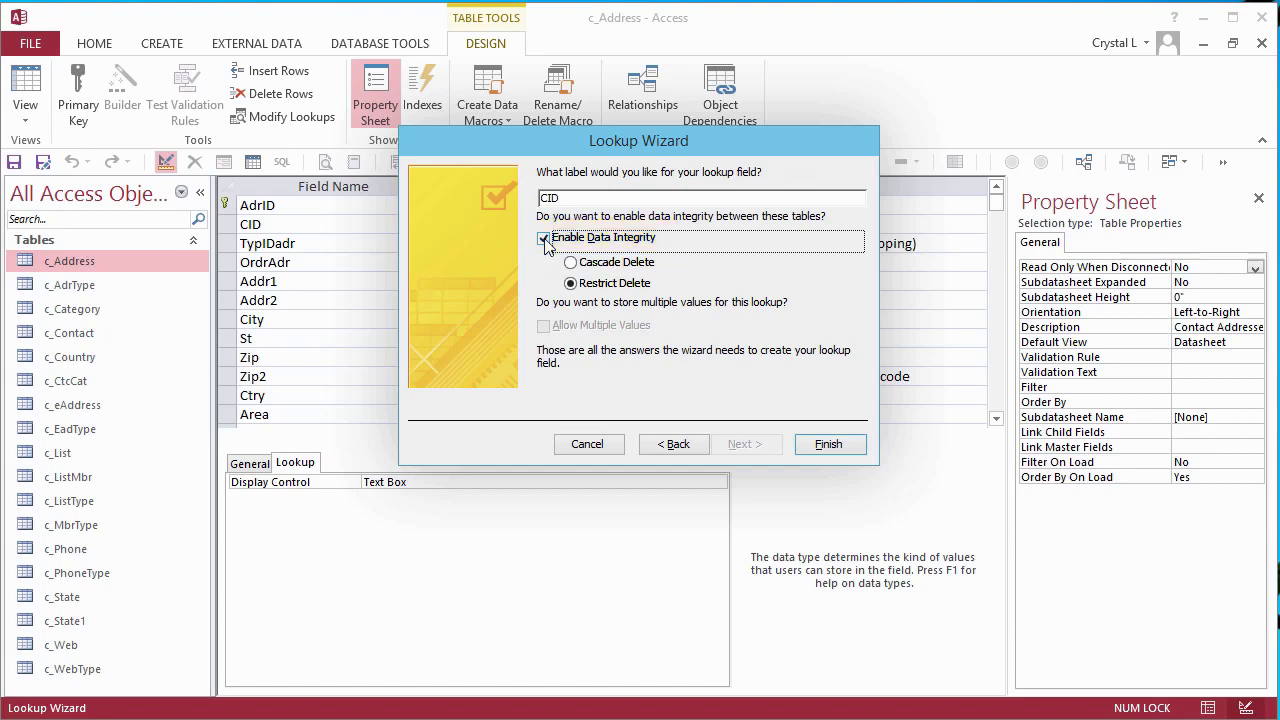
pyautogui.click(827, 446)
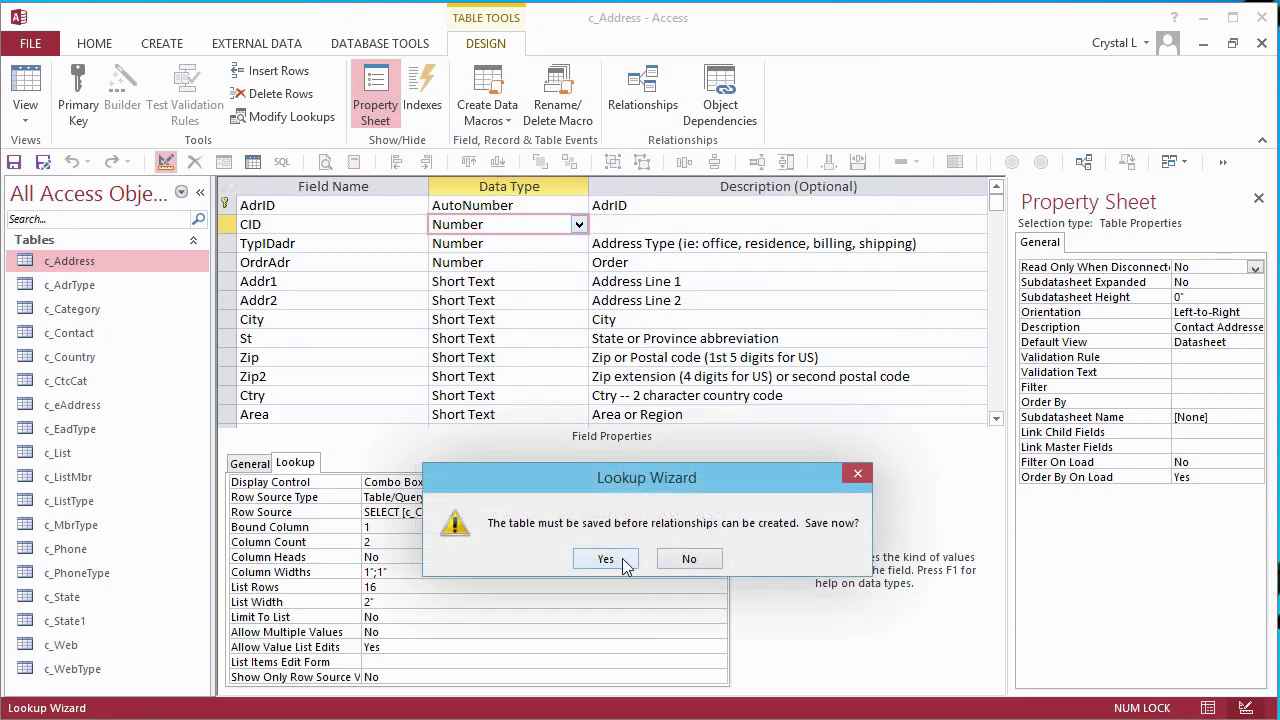
pyautogui.click(622, 559)
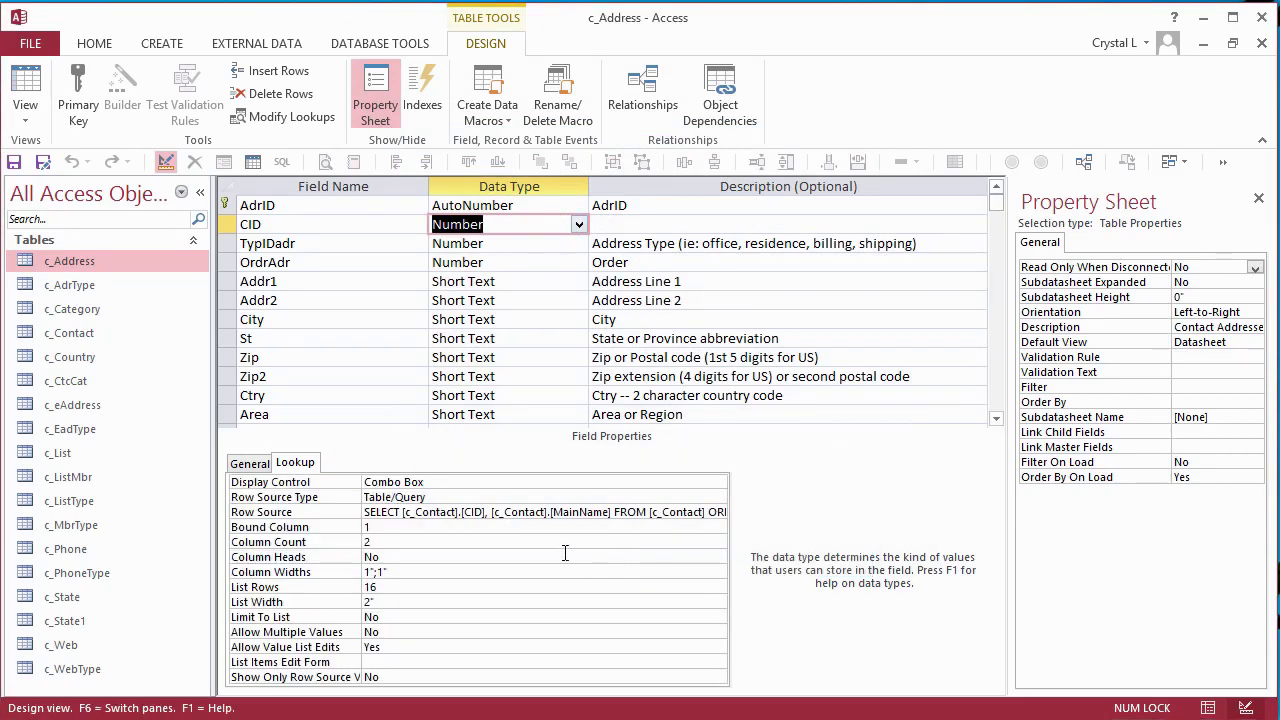
pyautogui.click(470, 511)
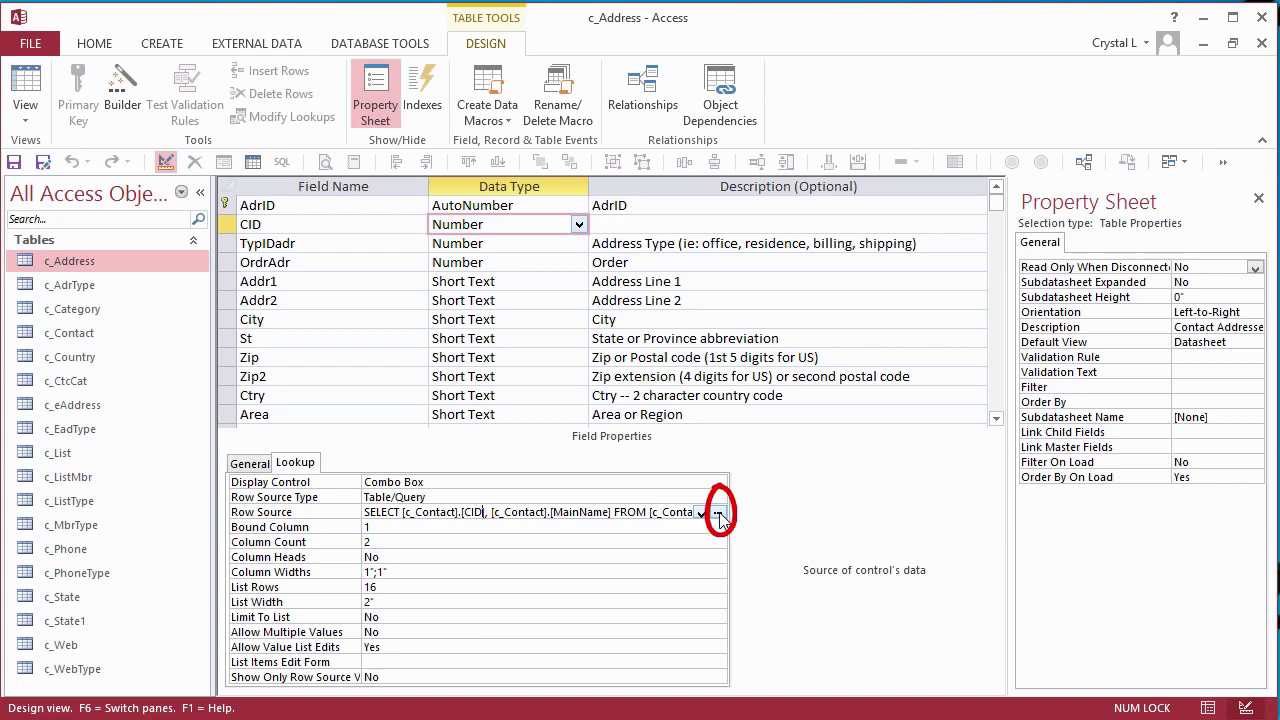
# - Replace MainName in CID's row source with a pasted Fullname concatenation expression
pyautogui.click(719, 517)
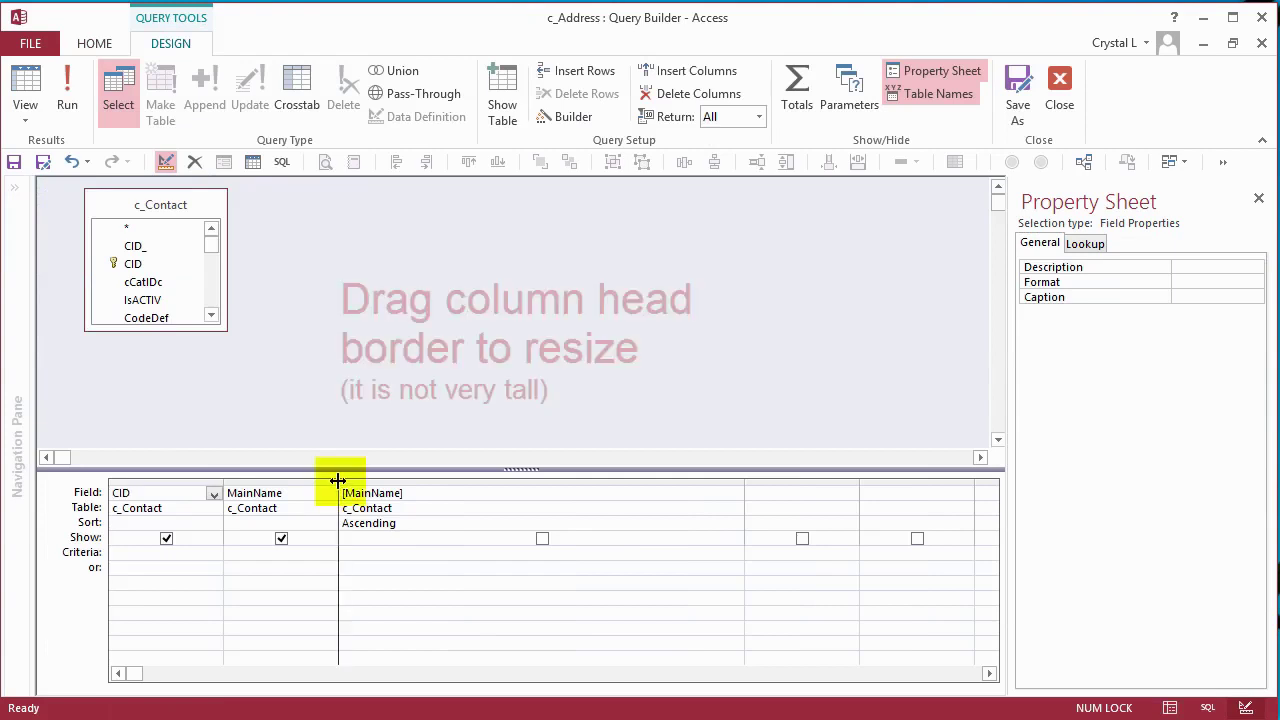
pyautogui.moveTo(338, 481); pyautogui.dragTo(653, 481)
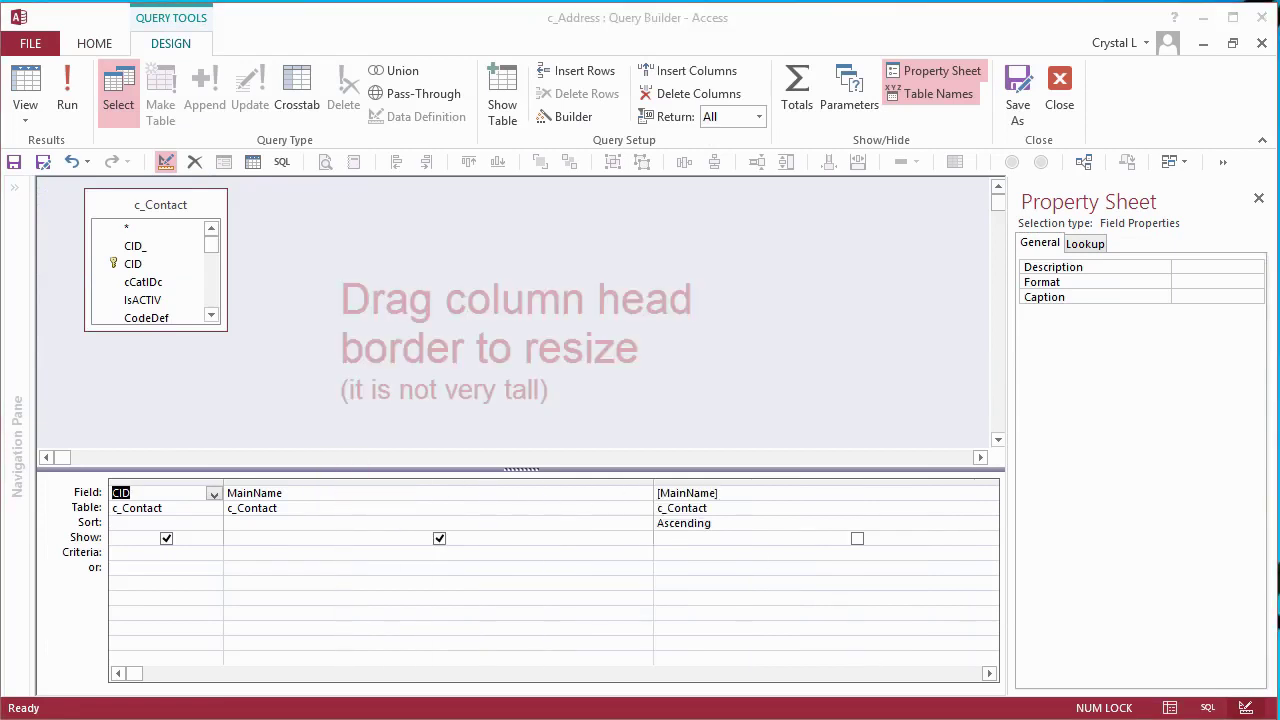
pyautogui.click(297, 494)
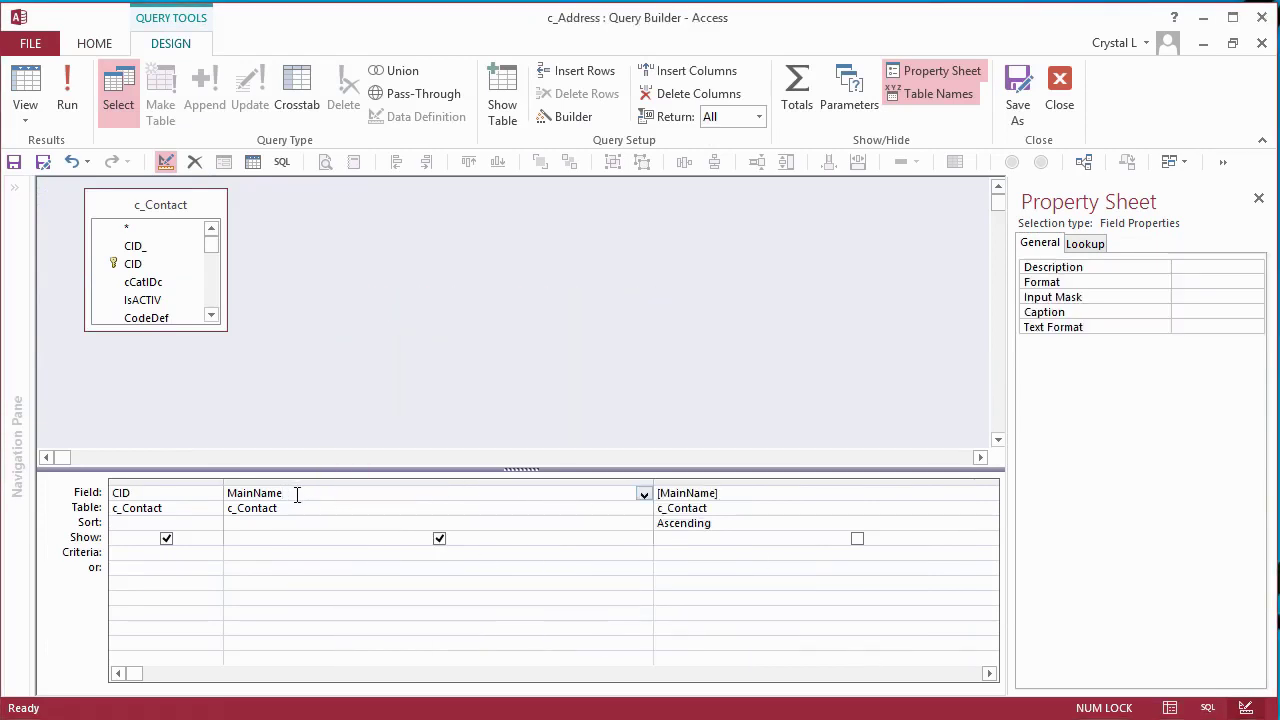
pyautogui.moveTo(297, 494); pyautogui.dragTo(204, 492)
pyautogui.write('Fullname')
pyautogui.hotkey('ctrl', 'v')
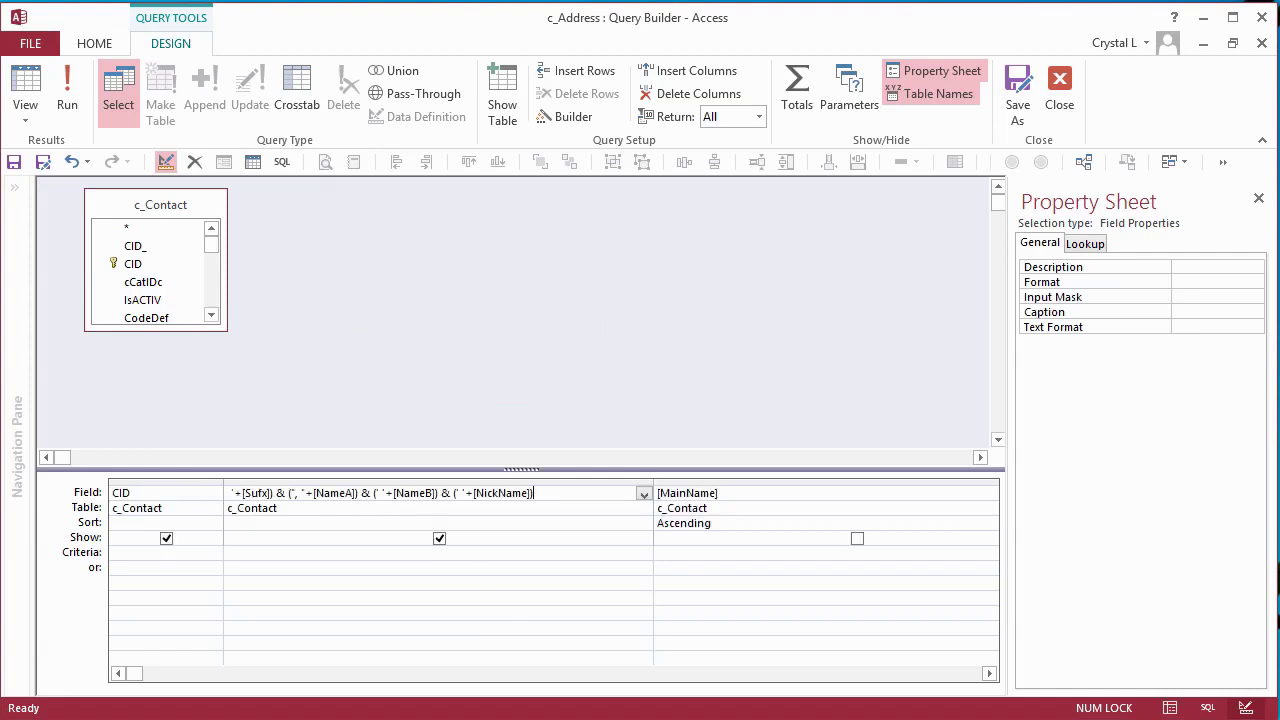
pyautogui.click(433, 596)
# - Add NameA as a hidden column to the row source and close the query builder
pyautogui.click(211, 315)
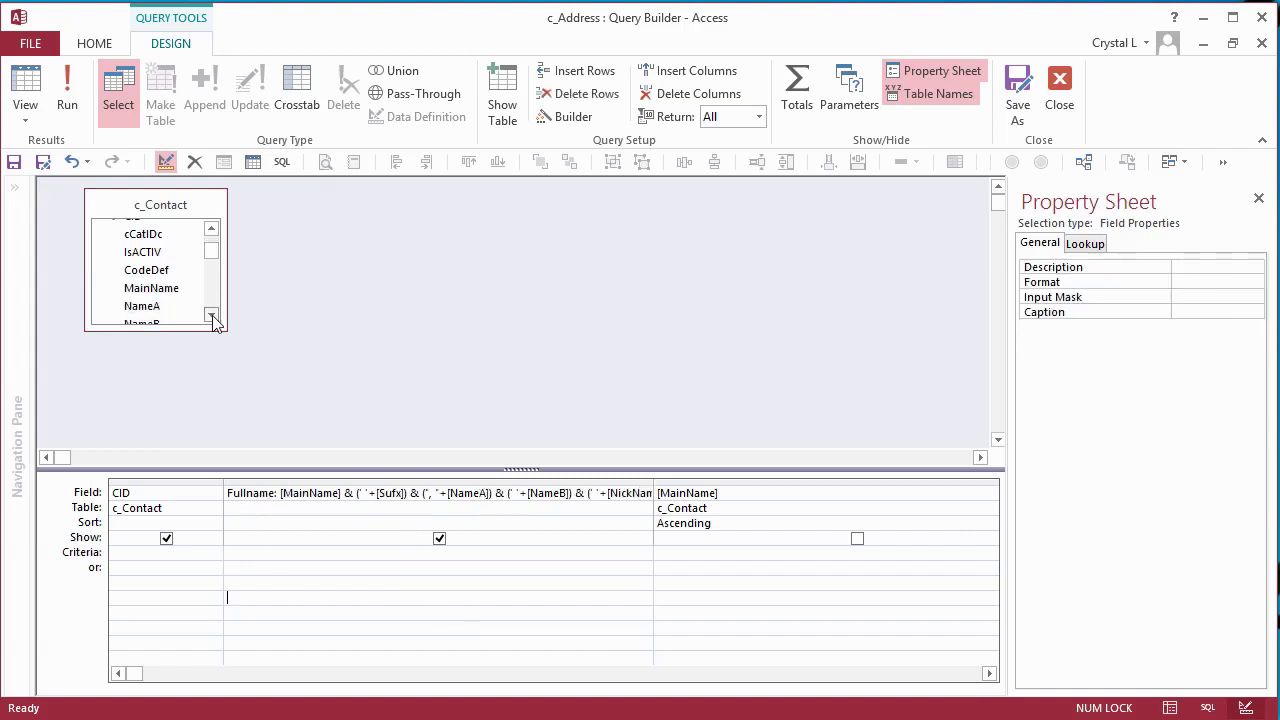
pyautogui.click(152, 313)
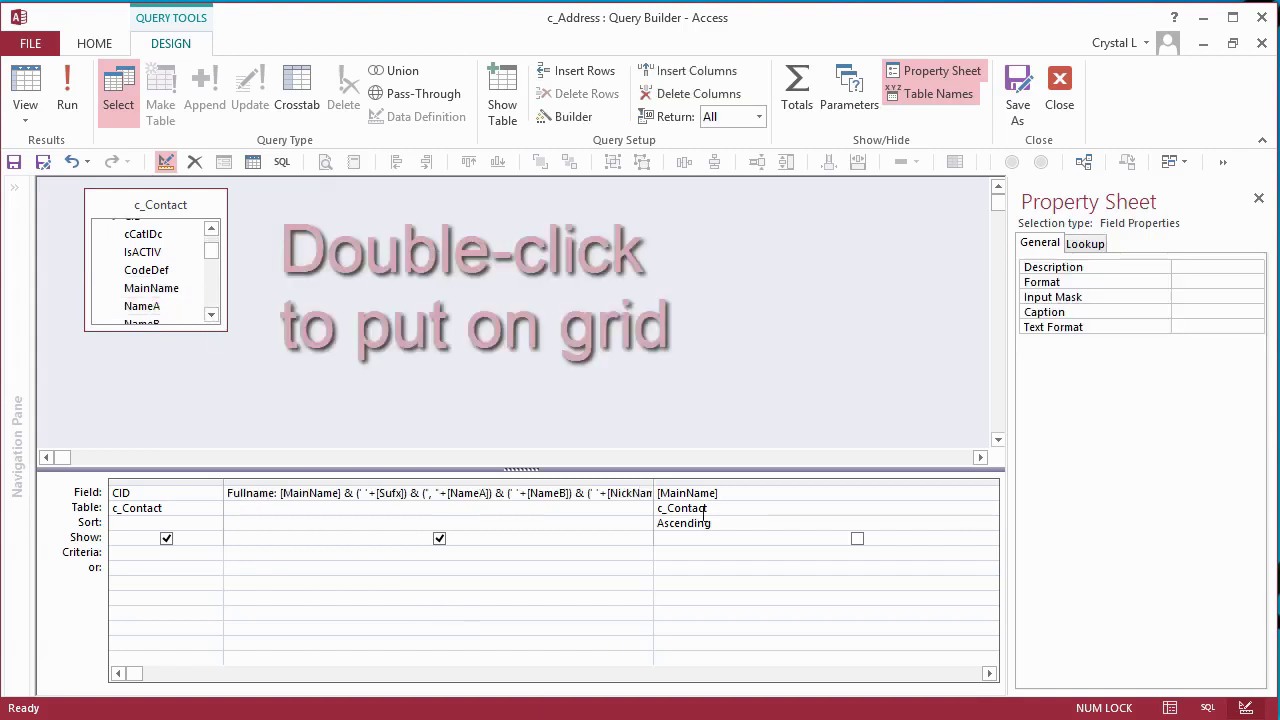
pyautogui.click(990, 673)
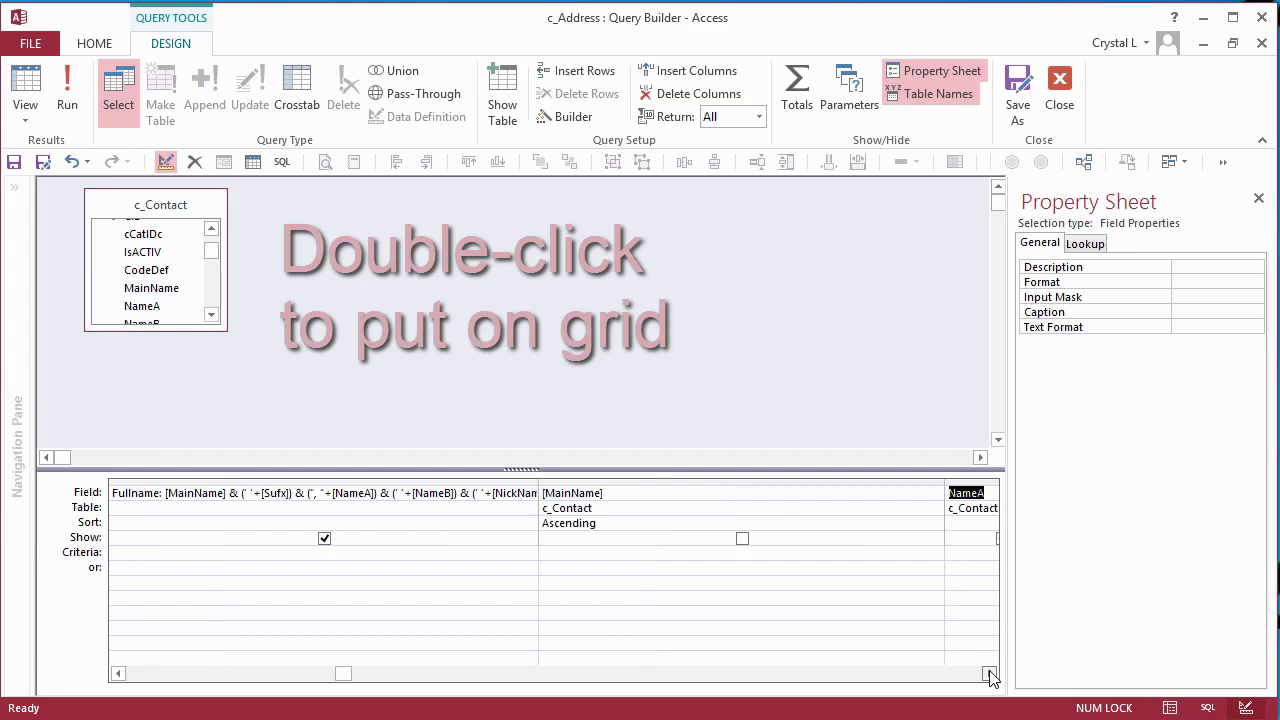
pyautogui.doubleClick(945, 485)
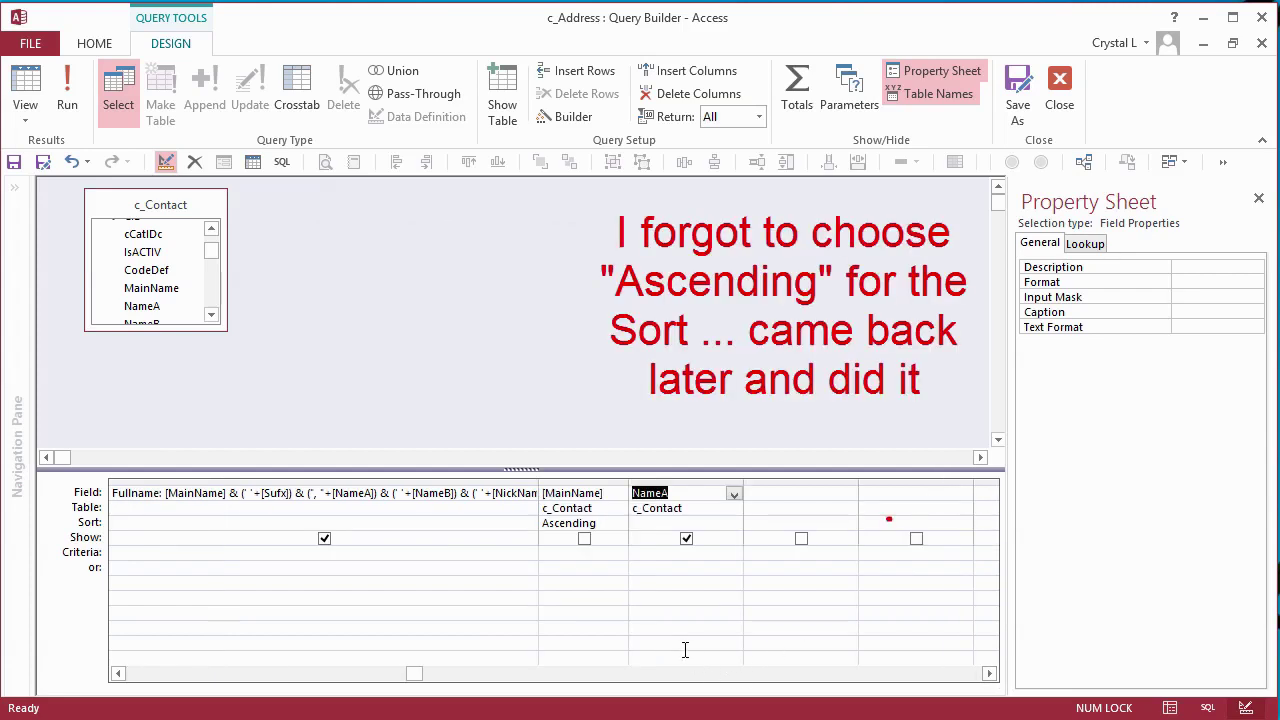
pyautogui.click(686, 539)
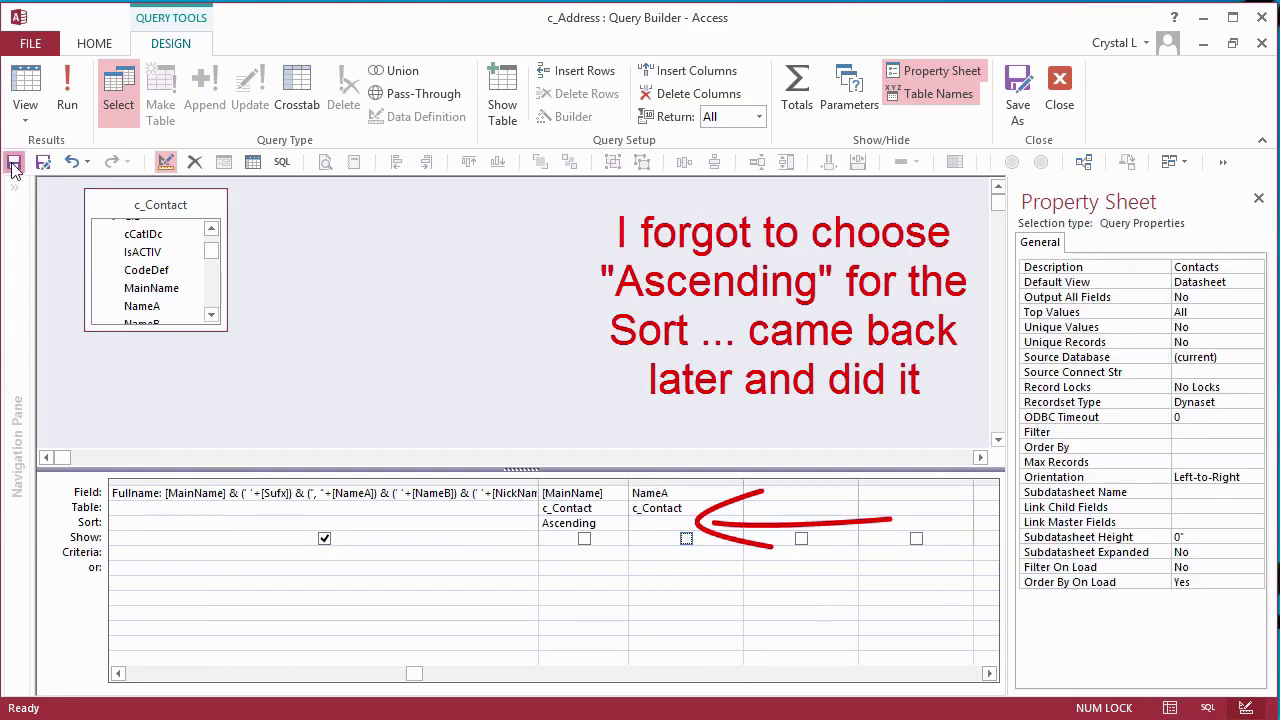
pyautogui.click(1060, 88)
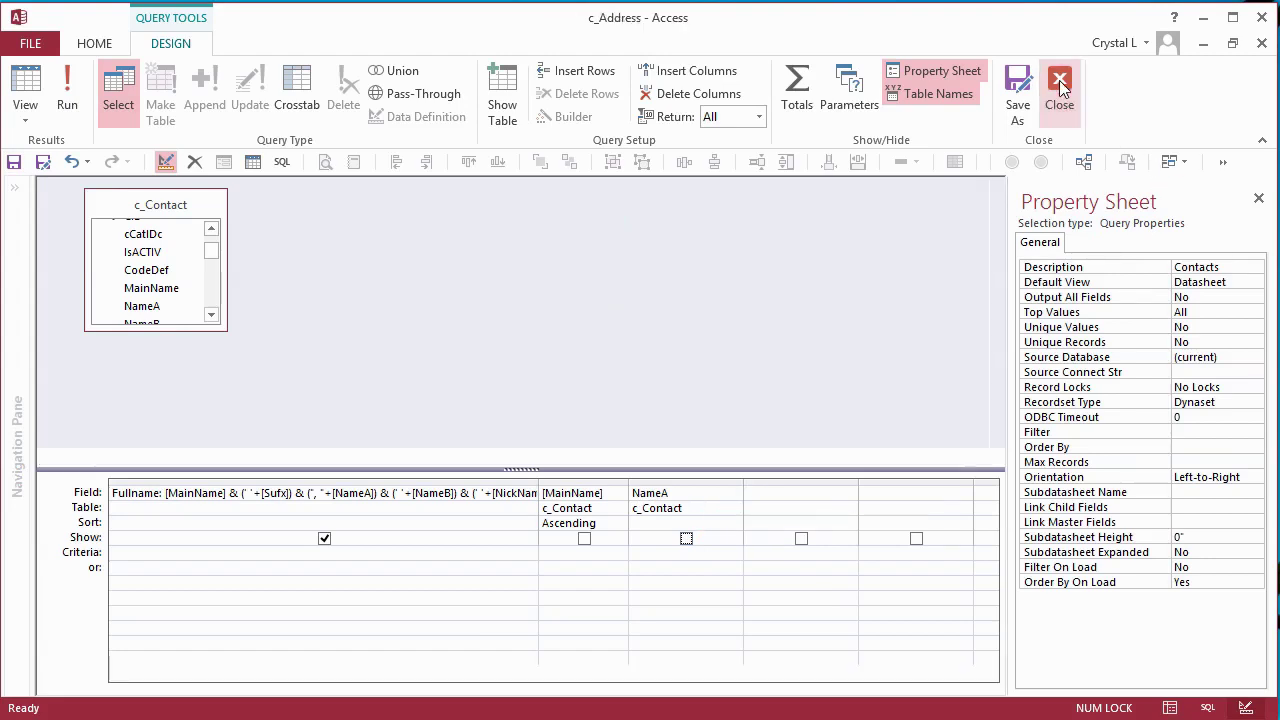
pyautogui.click(650, 224)
# - Describe CID as 'contact' and set its lookup column widths to 1";2.5"
pyautogui.write('contact')
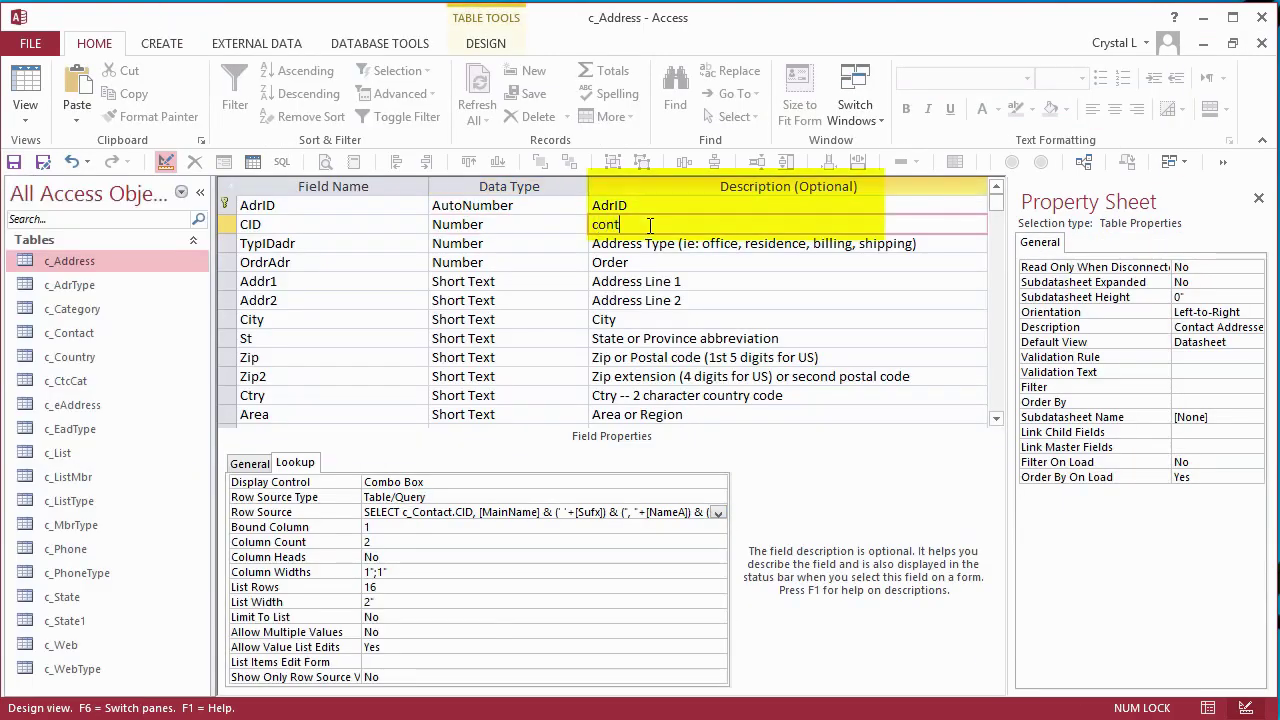
pyautogui.click(718, 281)
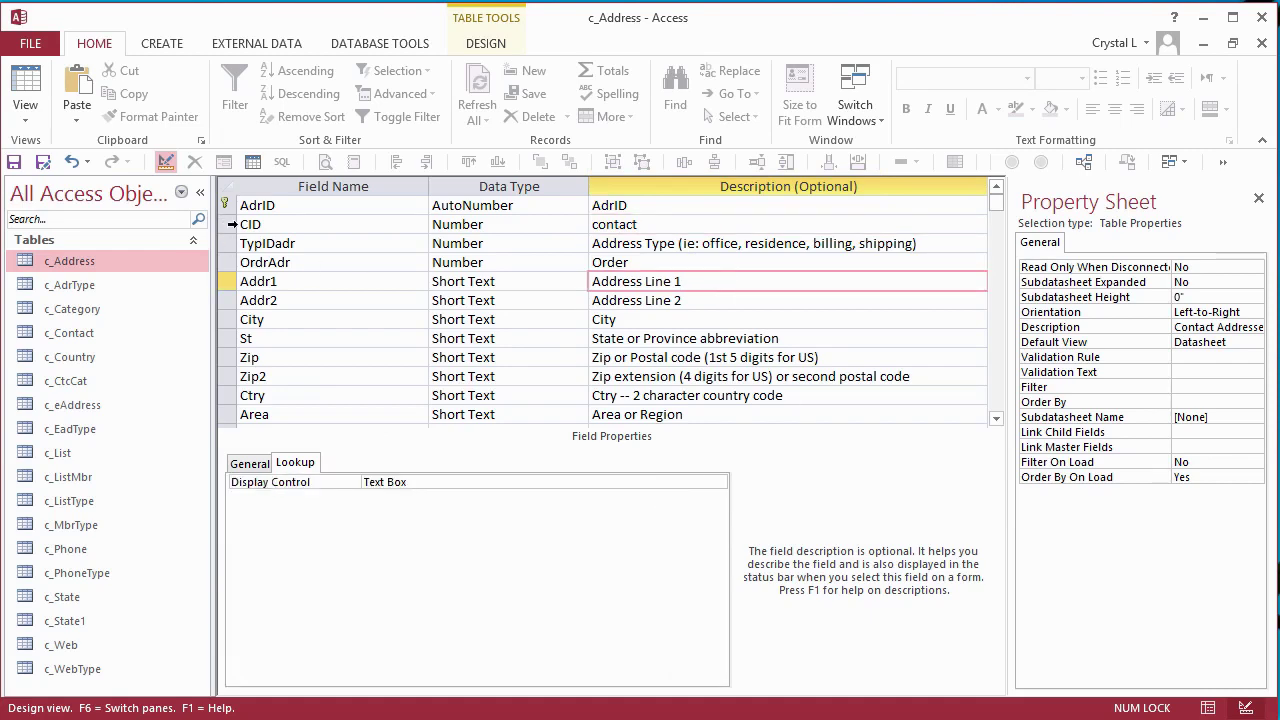
pyautogui.click(230, 224)
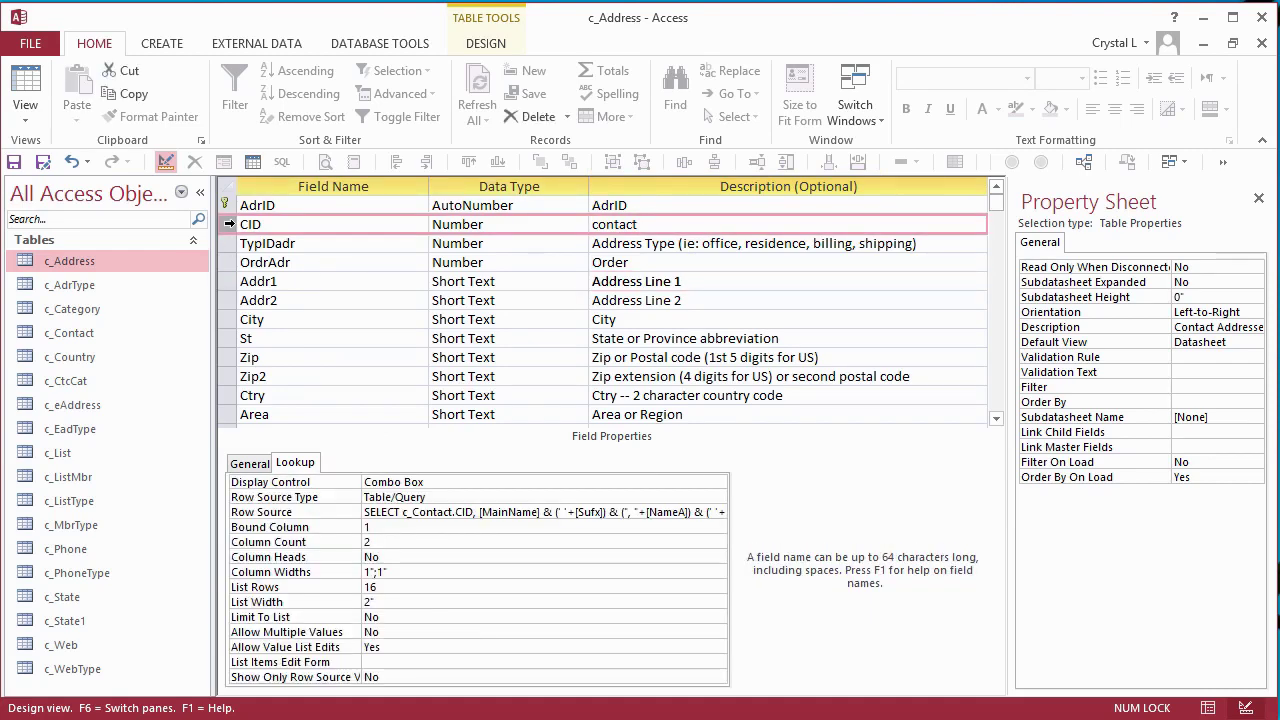
pyautogui.doubleClick(381, 572)
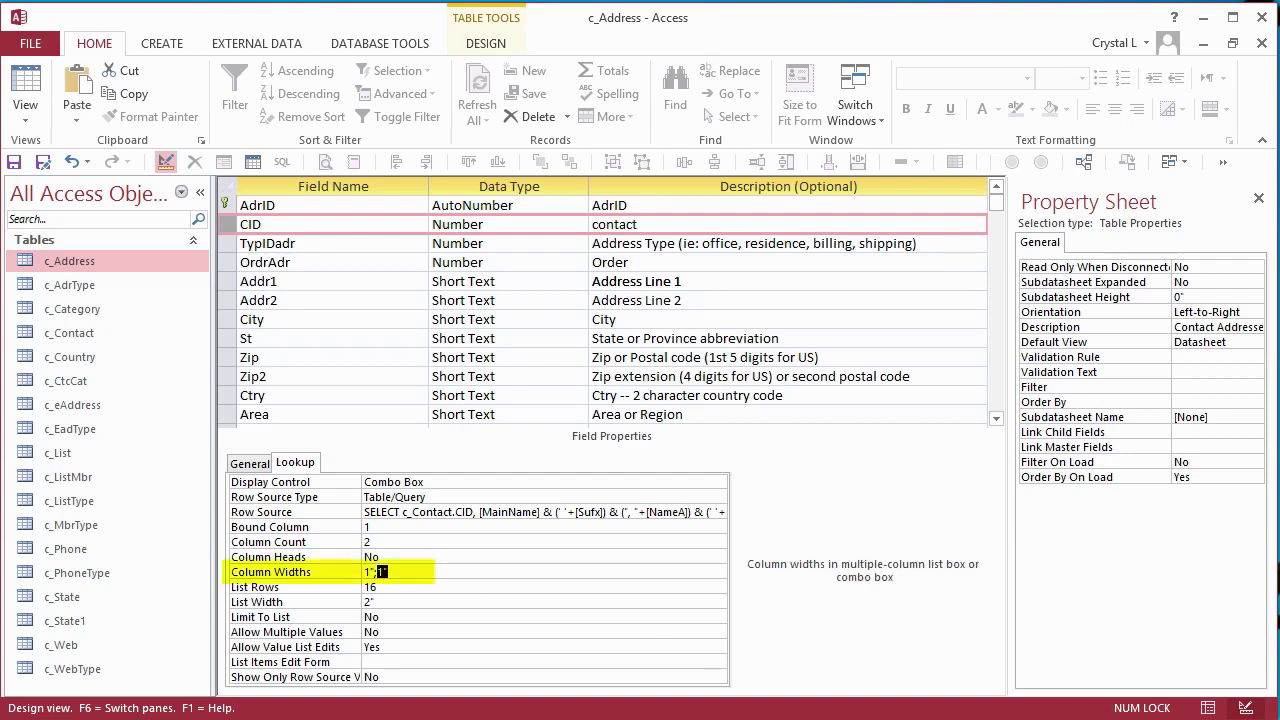
pyautogui.write('2.5')
pyautogui.press('Return')
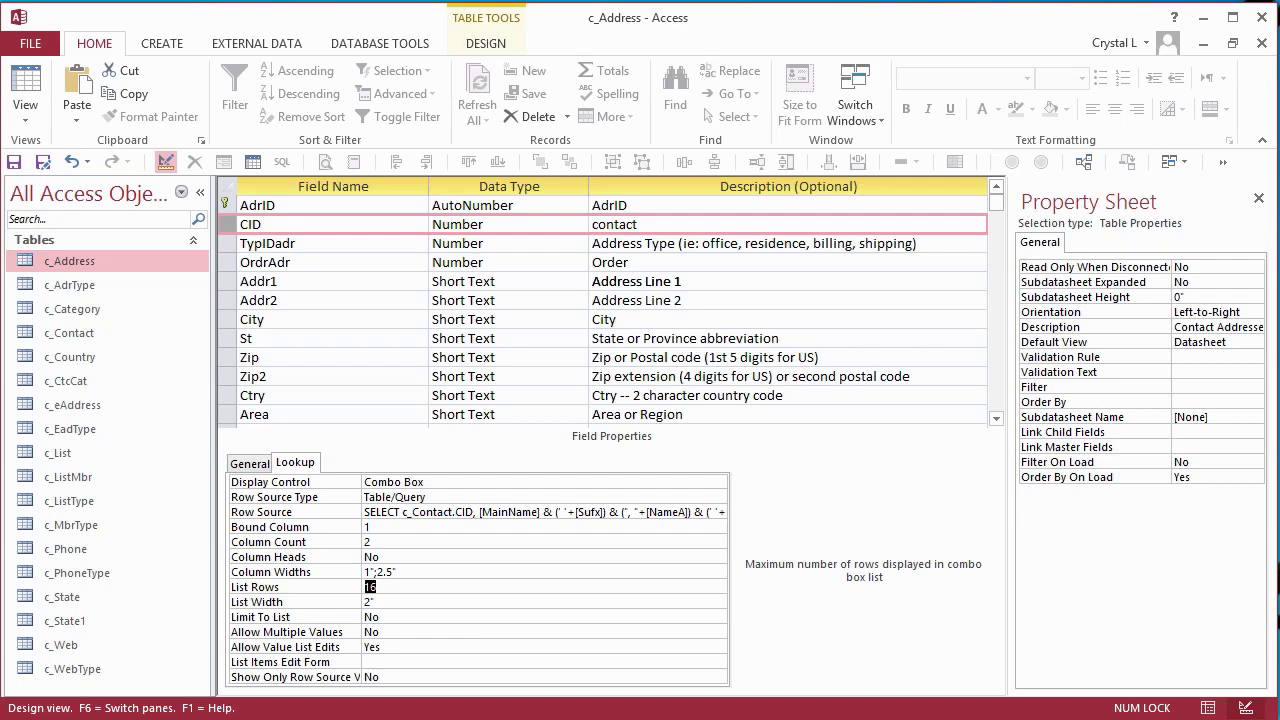
# - Set the CID lookup's list width to 3.5" and Limit To List to Yes
pyautogui.press('Down')
pyautogui.write('3.5')
pyautogui.press('Down')
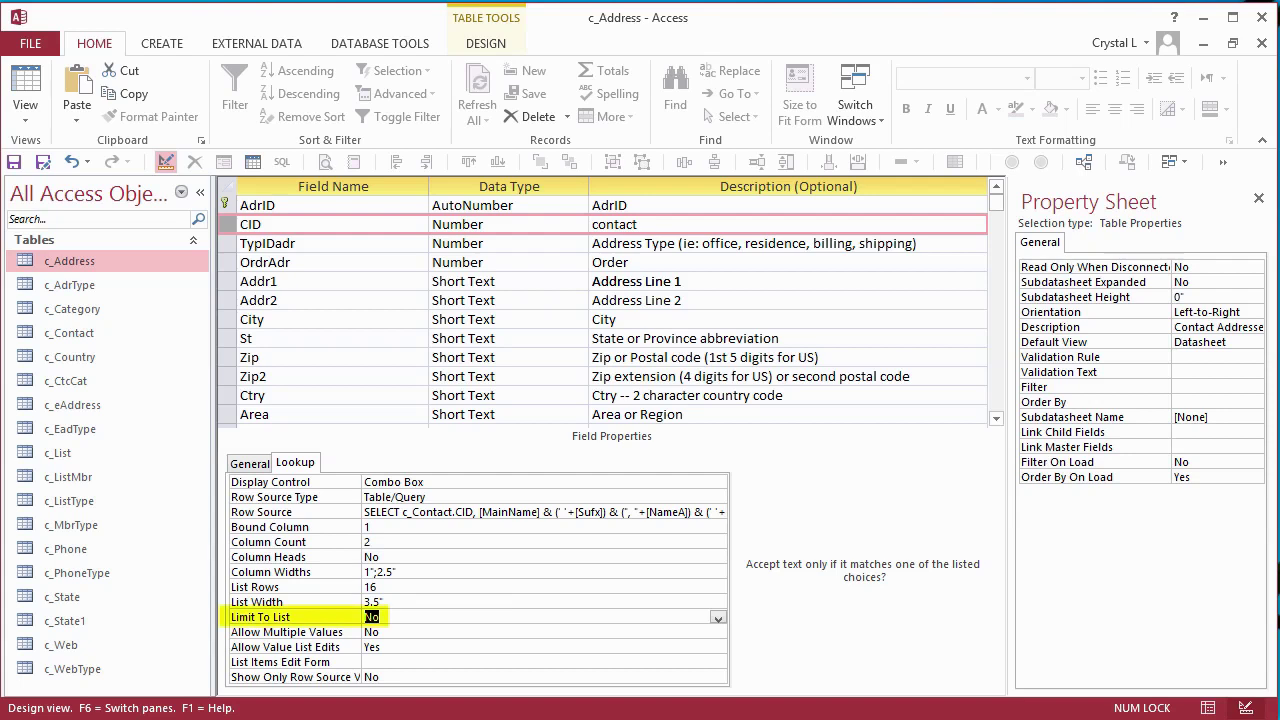
pyautogui.write('y')
pyautogui.press('Down')
pyautogui.press('Down')
pyautogui.press('Down')
pyautogui.press('Down')
pyautogui.rightClick(231, 228)
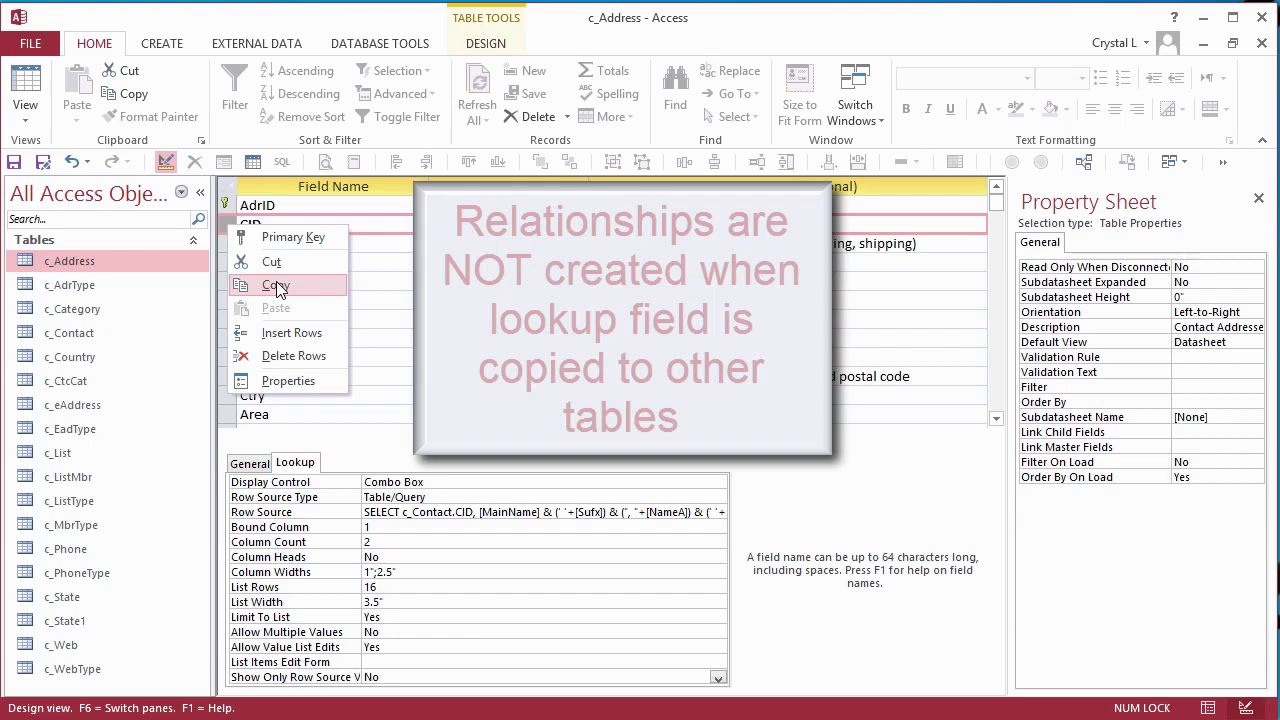
# - Copy the CID lookup field, close the c_Address design, and open c_Contact's datasheet maximized
pyautogui.click(277, 289)
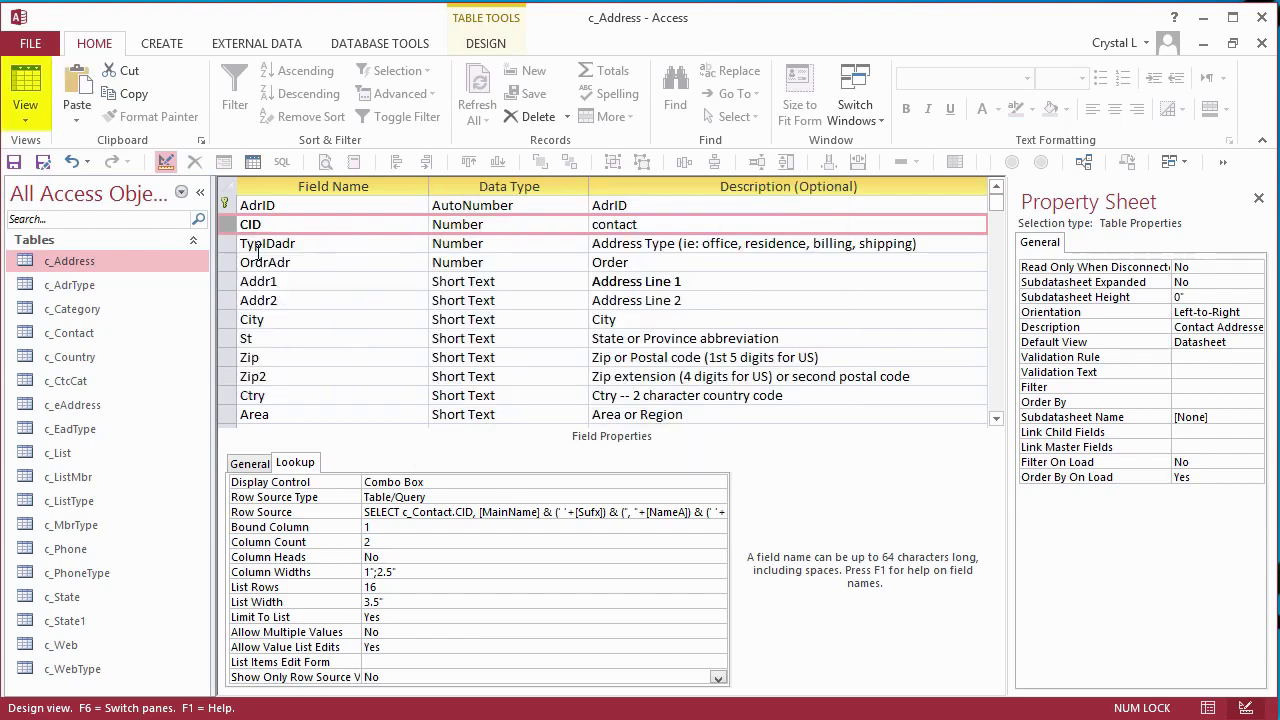
pyautogui.click(1262, 43)
pyautogui.click(80, 335)
pyautogui.doubleClick(80, 335)
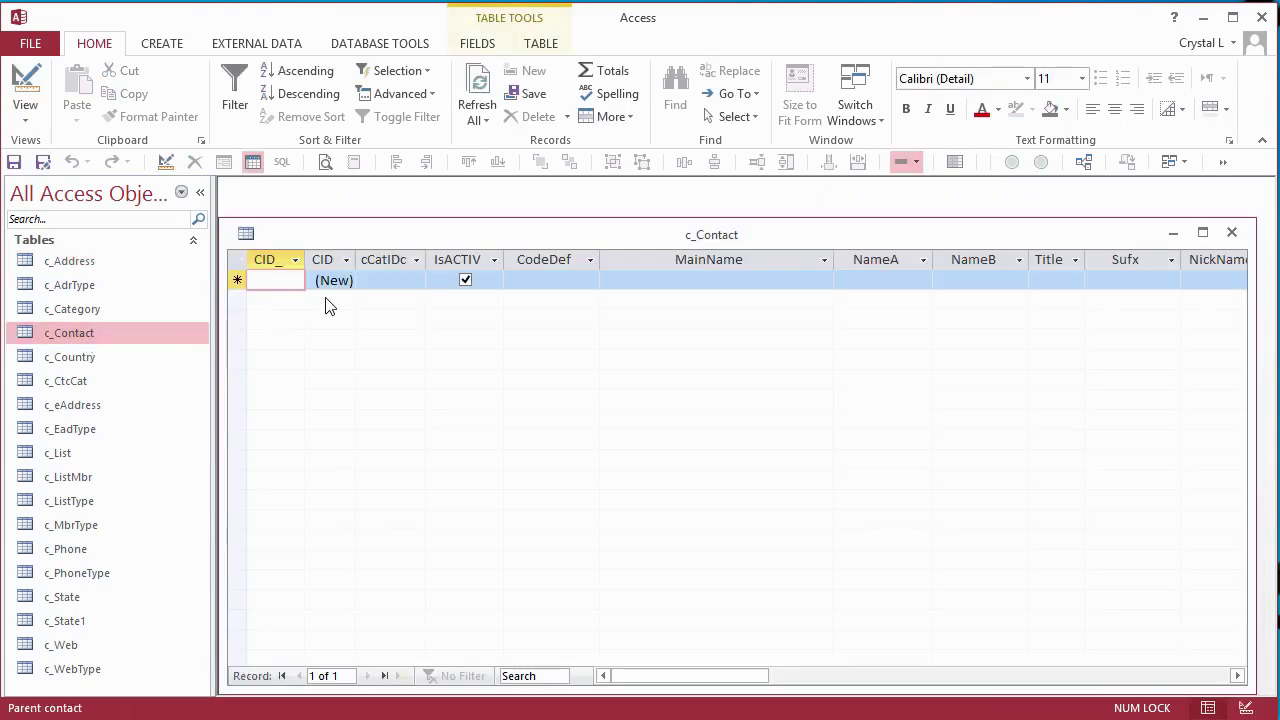
pyautogui.doubleClick(427, 233)
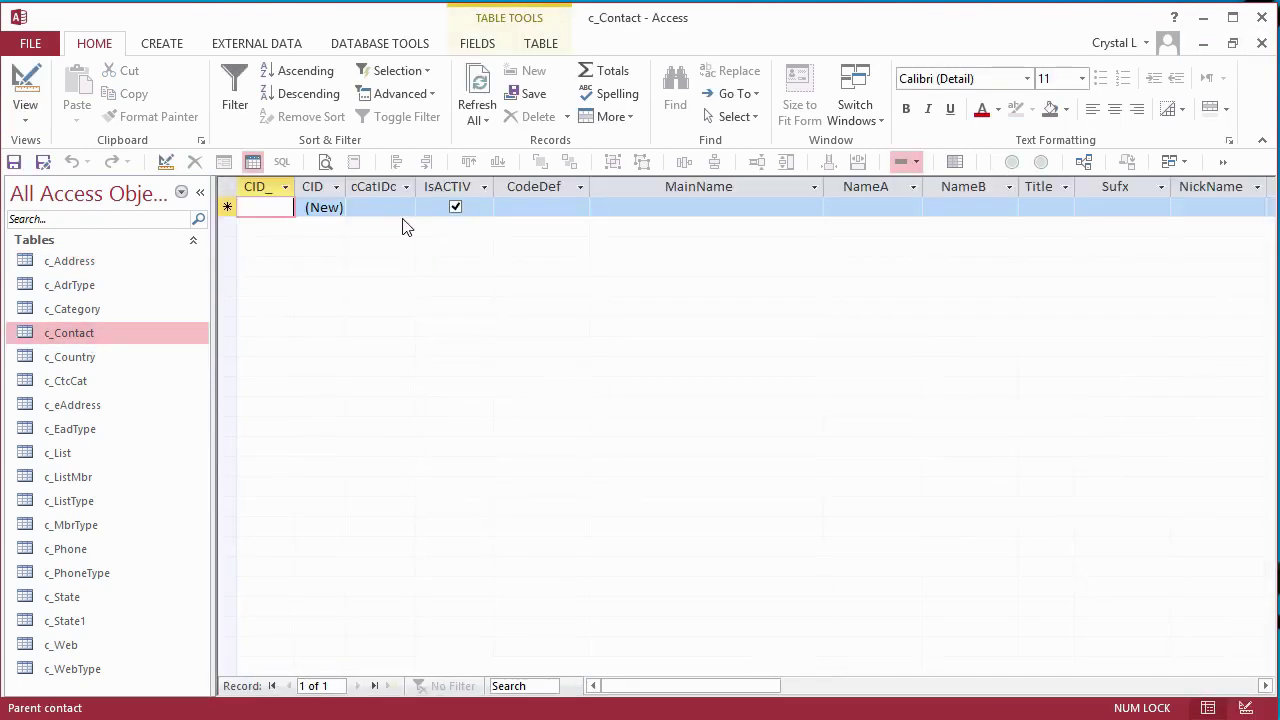
# - Enter a test contact: MainName Test, NameA Joe, NameB Mark, Title Mr., suffix J
pyautogui.press('Tab')
pyautogui.press('Tab')
pyautogui.press('Tab')
pyautogui.press('Tab')
pyautogui.press('Tab')
pyautogui.write('Test')
pyautogui.press('Tab')
pyautogui.write('Joe')
pyautogui.press('Tab')
pyautogui.write('Mark')
pyautogui.press('Tab')
pyautogui.press('Tab')
pyautogui.write('Mr.')
pyautogui.press('Tab')
pyautogui.write('J')
pyautogui.press('Tab')
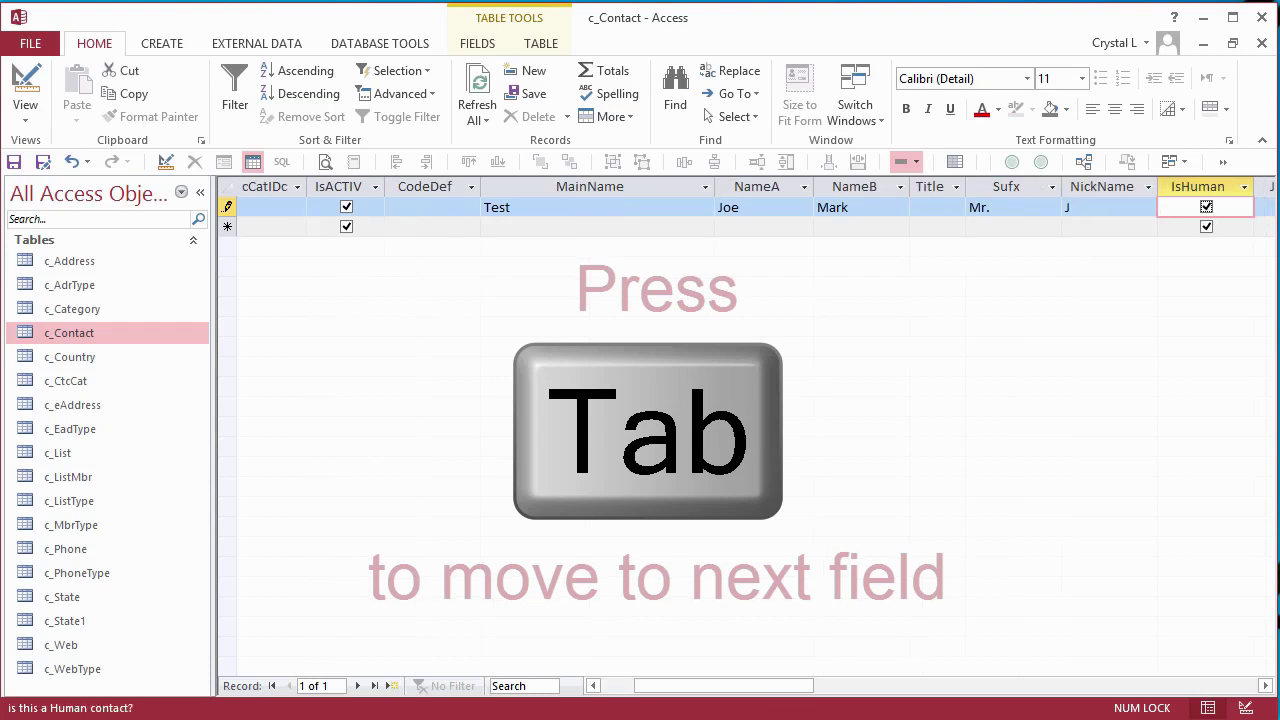
# - Open c_Address and drop down the new address's CID lookup to list the contacts
pyautogui.click(1262, 43)
pyautogui.doubleClick(71, 260)
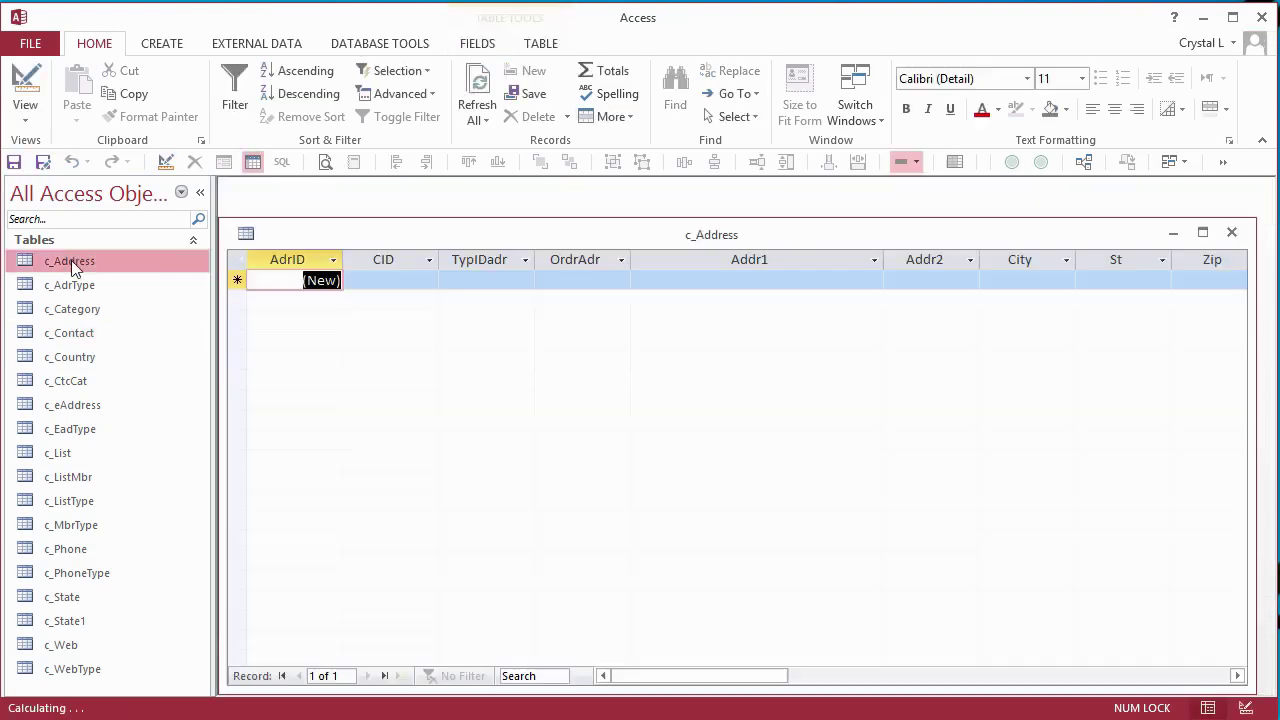
pyautogui.click(428, 283)
pyautogui.click(428, 282)
pyautogui.moveTo(666, 232); pyautogui.dragTo(666, 482)
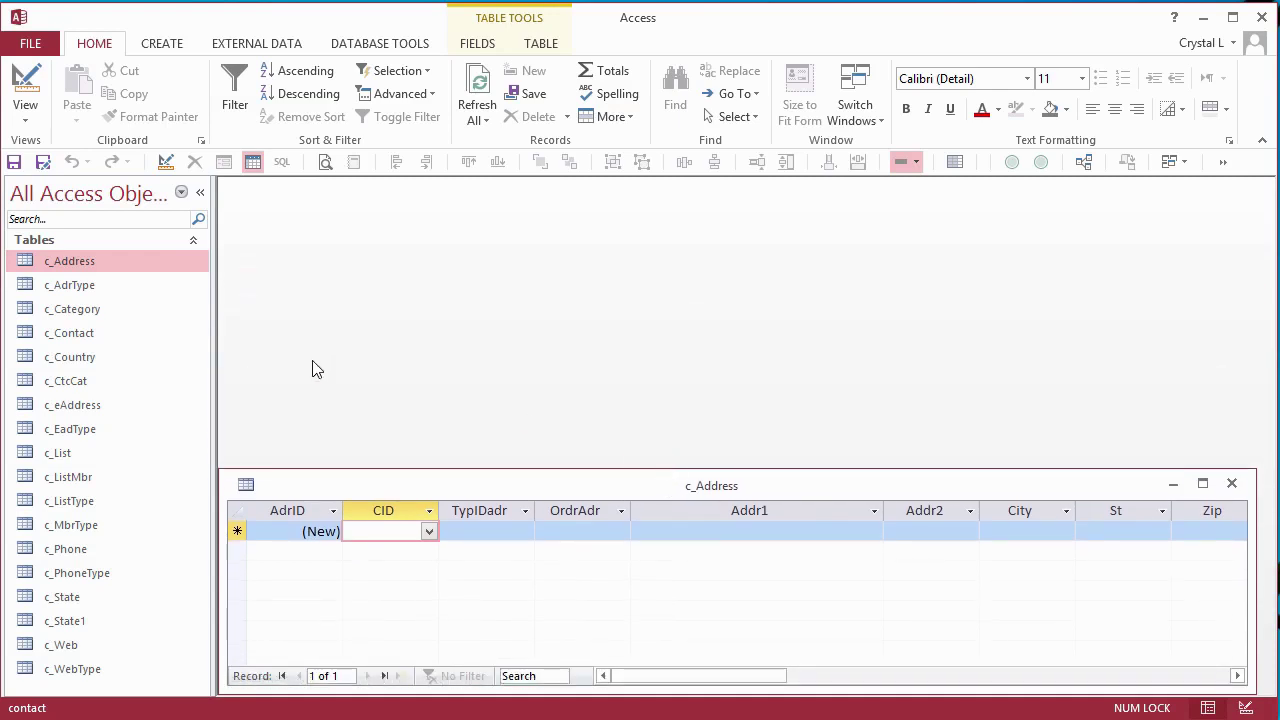
# - In c_Contact, fit the columns, change the suffix to Jr. with title Mr., and save
pyautogui.doubleClick(75, 334)
pyautogui.moveTo(265, 259); pyautogui.dragTo(1128, 230)
pyautogui.doubleClick(1033, 259)
pyautogui.click(920, 281)
pyautogui.press('BackSpace')
pyautogui.press('BackSpace')
pyautogui.press('BackSpace')
pyautogui.write('Jr.')
pyautogui.click(862, 281)
pyautogui.write('Mr.')
pyautogui.hotkey('ctrl', '+')
# - Check that the updated contact appears in c_Address's CID list
pyautogui.moveTo(934, 234); pyautogui.dragTo(916, 201)
pyautogui.click(429, 531)
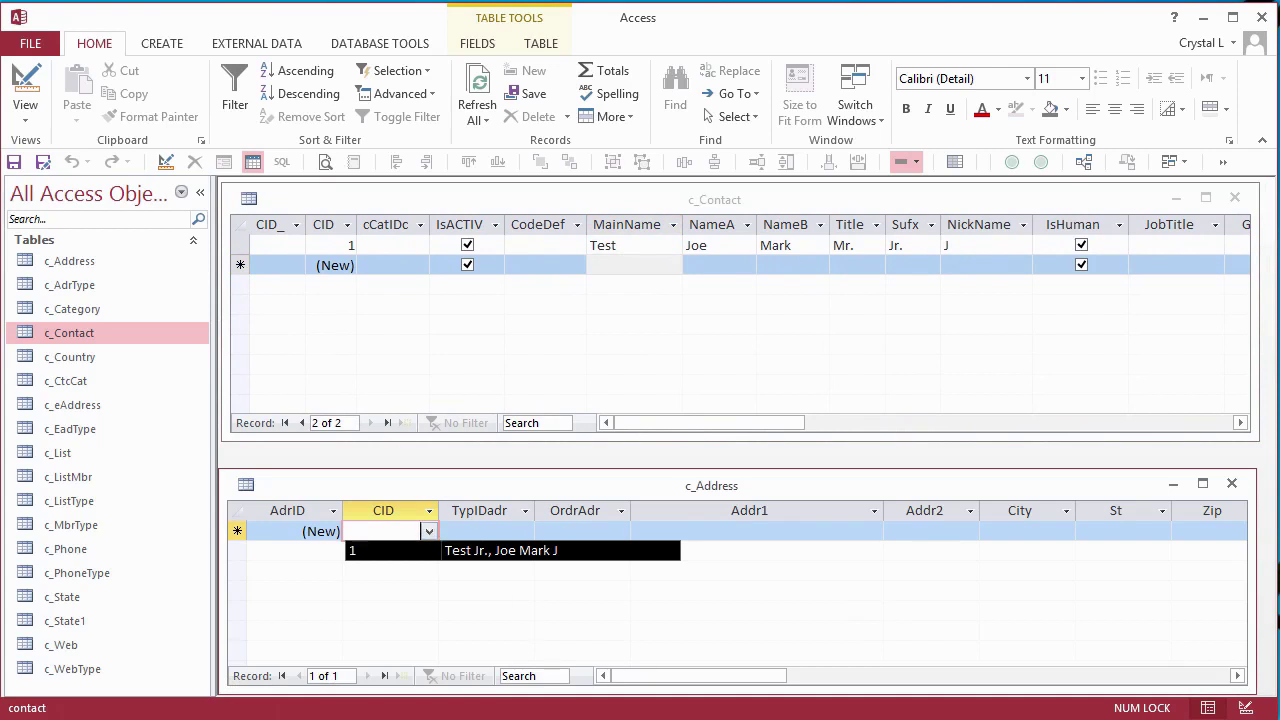
pyautogui.click(737, 486)
# - Open CID's lookup row source in the query builder and zoom into its Fullname expression
pyautogui.rightClick(737, 486)
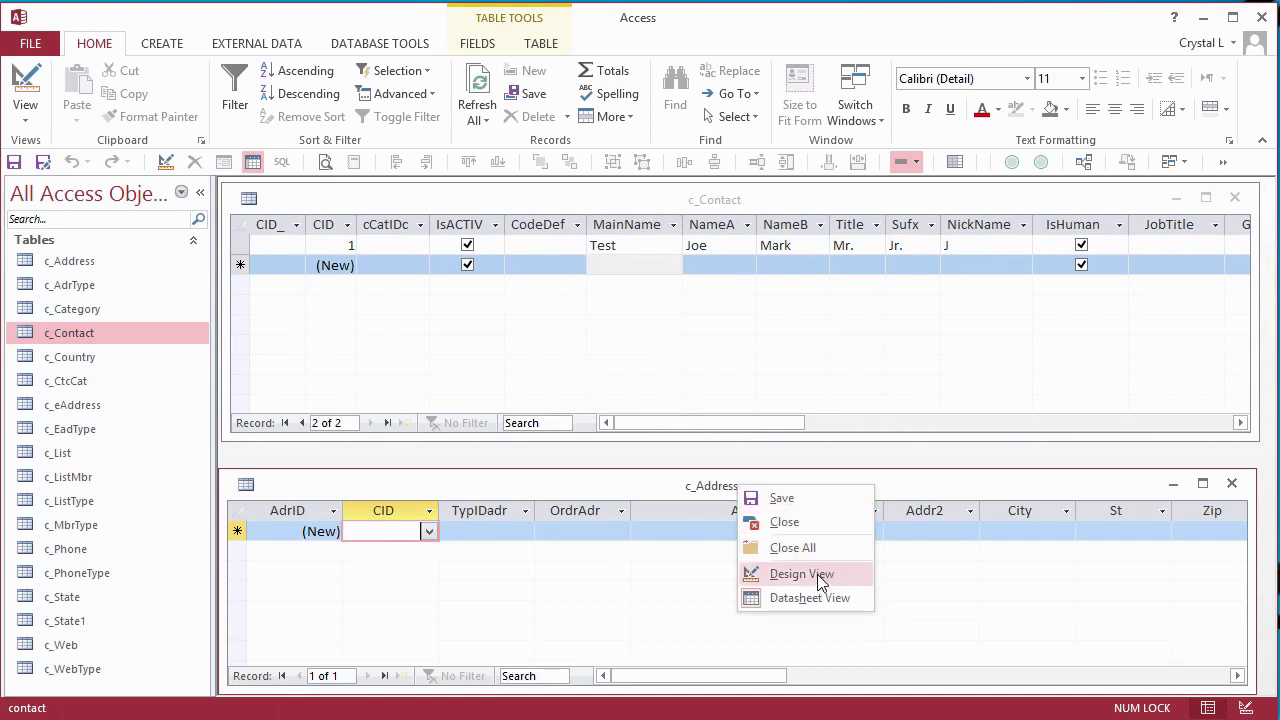
pyautogui.click(817, 574)
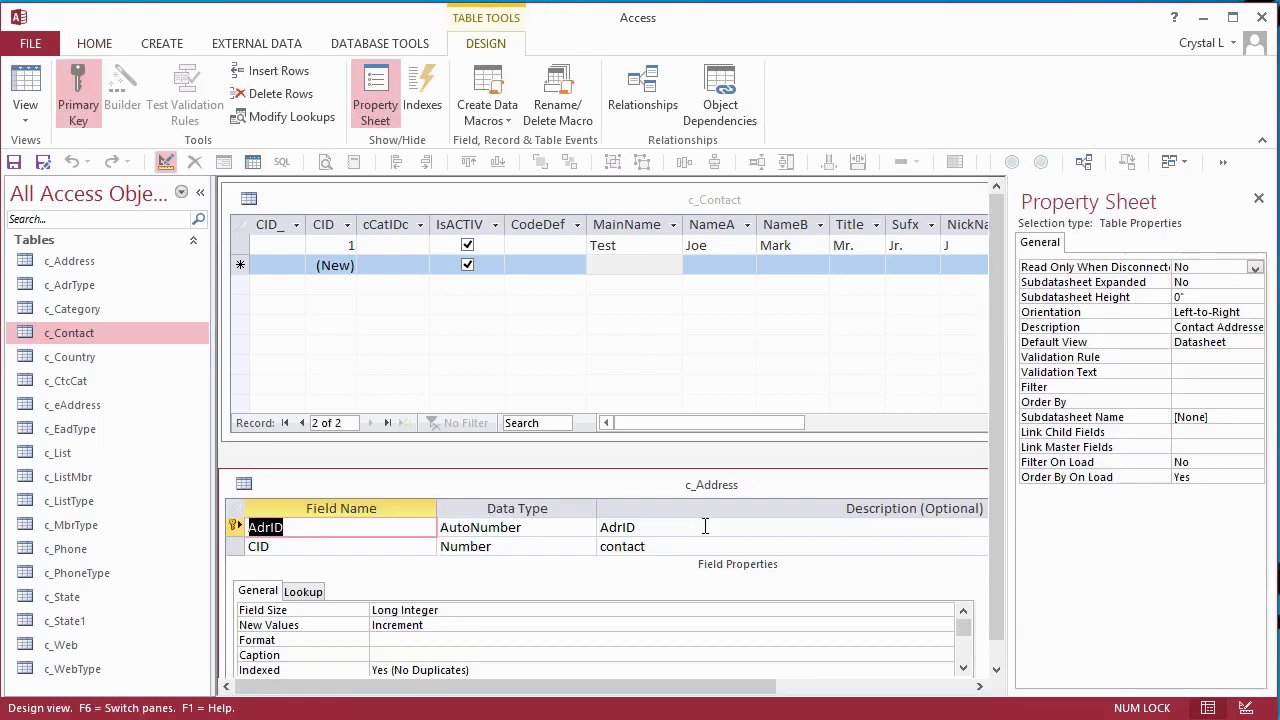
pyautogui.click(318, 592)
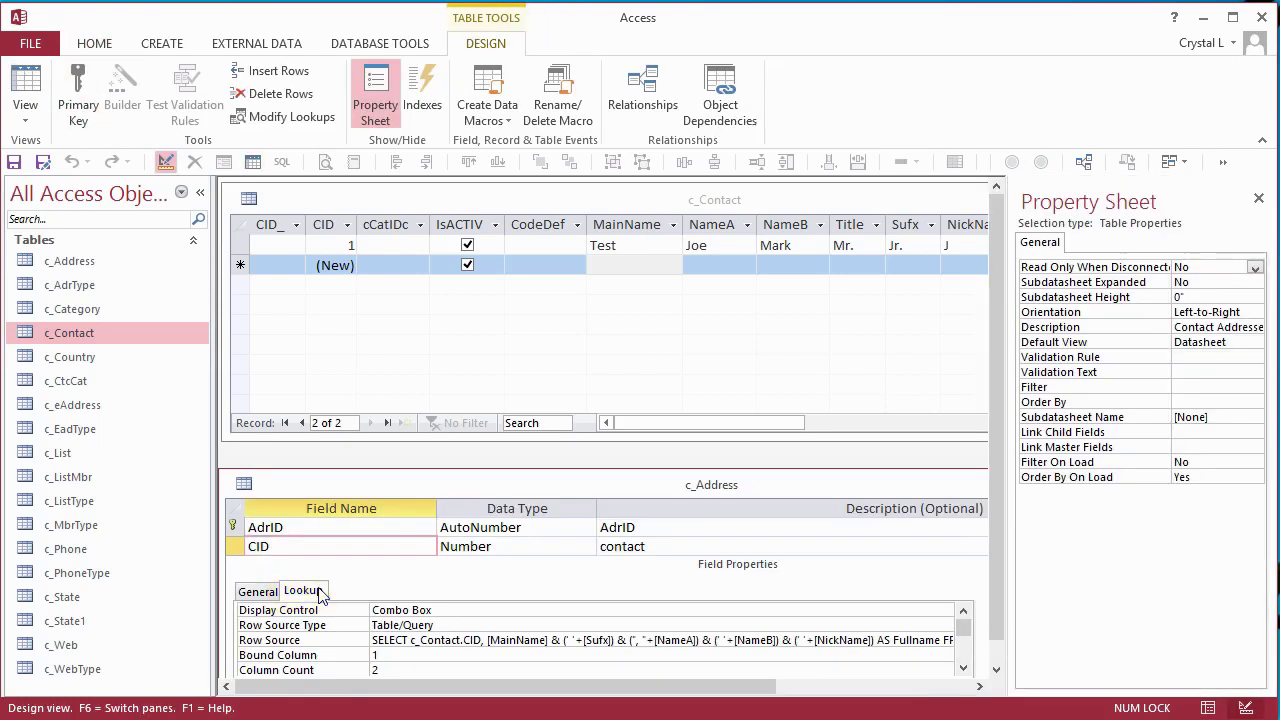
pyautogui.click(711, 640)
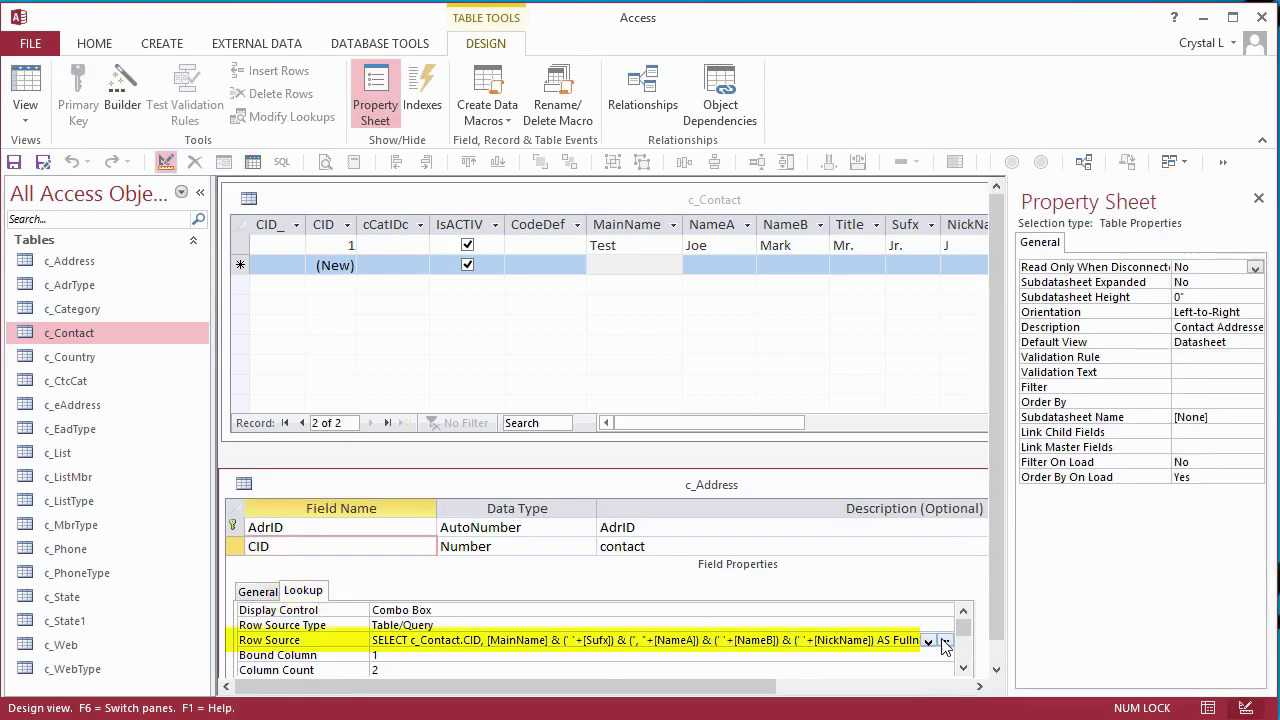
pyautogui.hotkey('ctrl', 'F2')
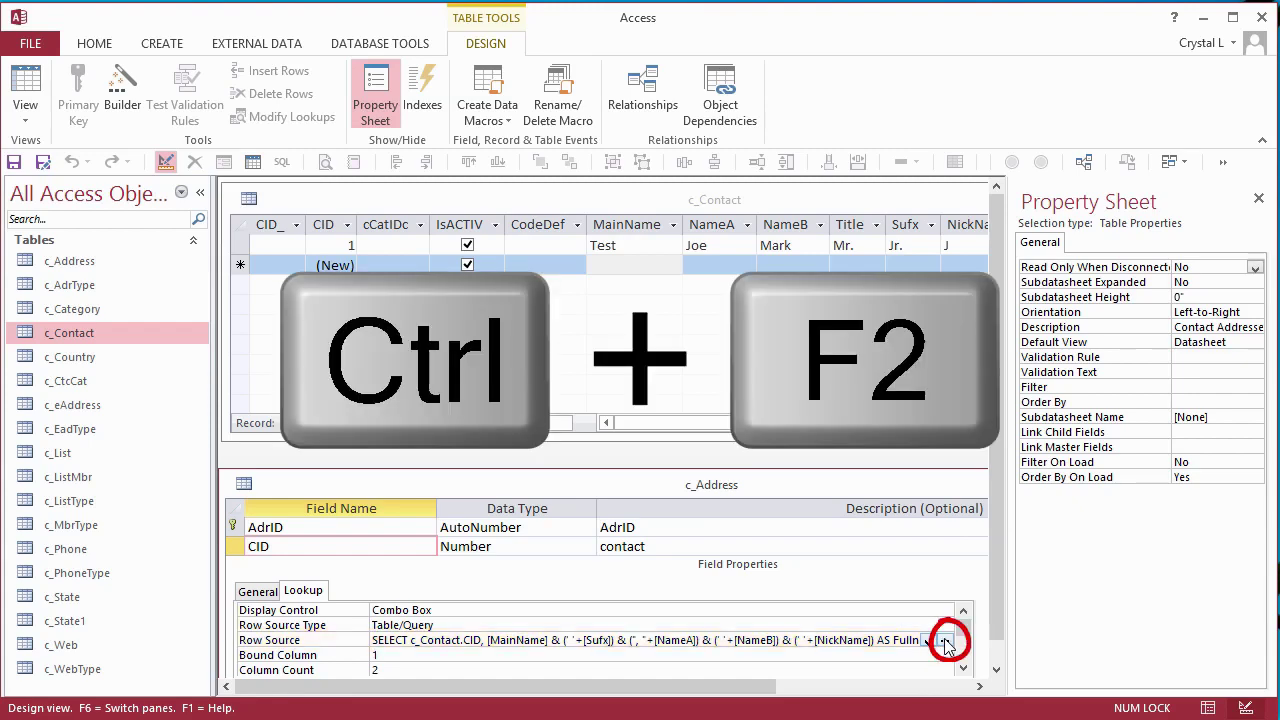
pyautogui.hotkey('shift', 'F2')
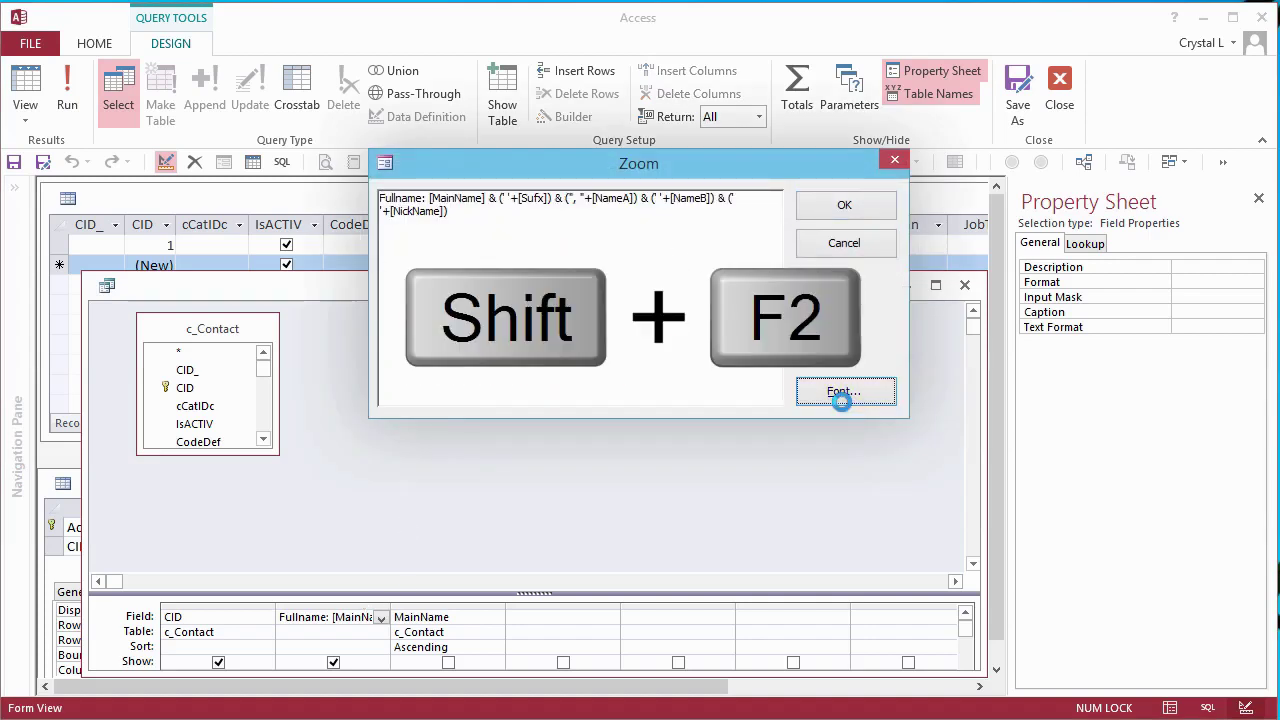
# - Set the Zoom box font size to 16
pyautogui.click(842, 393)
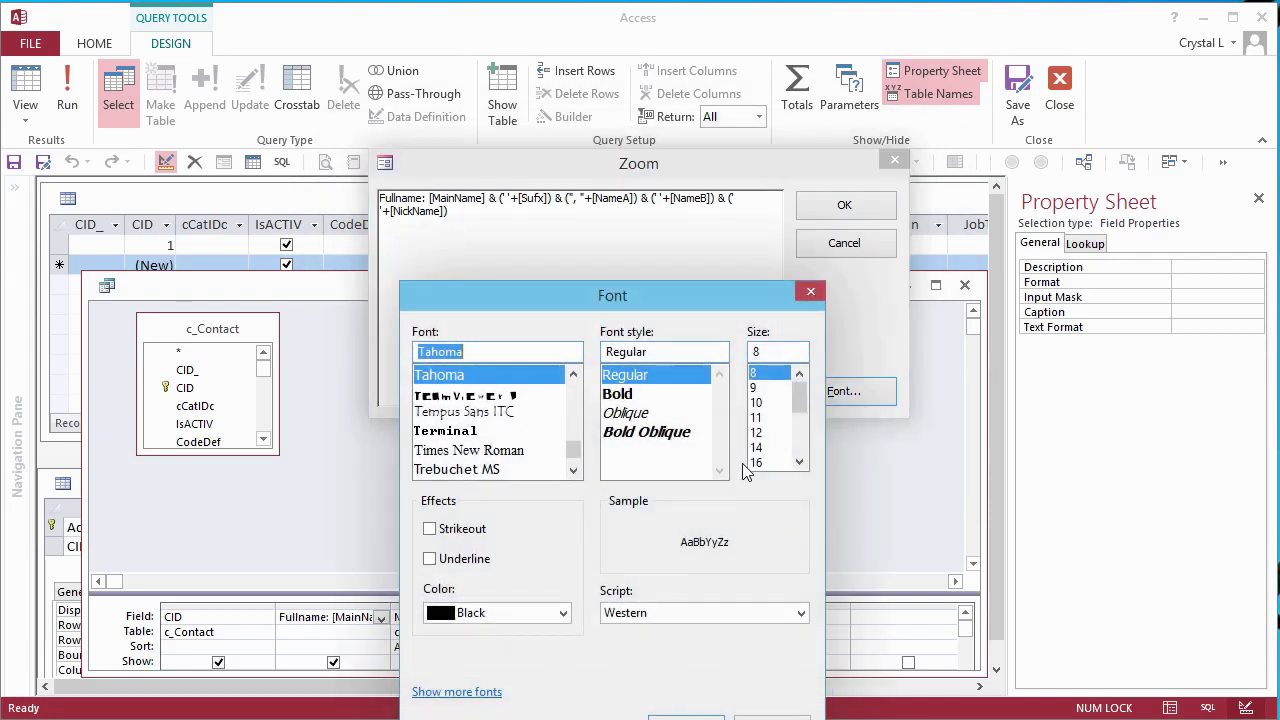
pyautogui.click(756, 463)
pyautogui.click(700, 716)
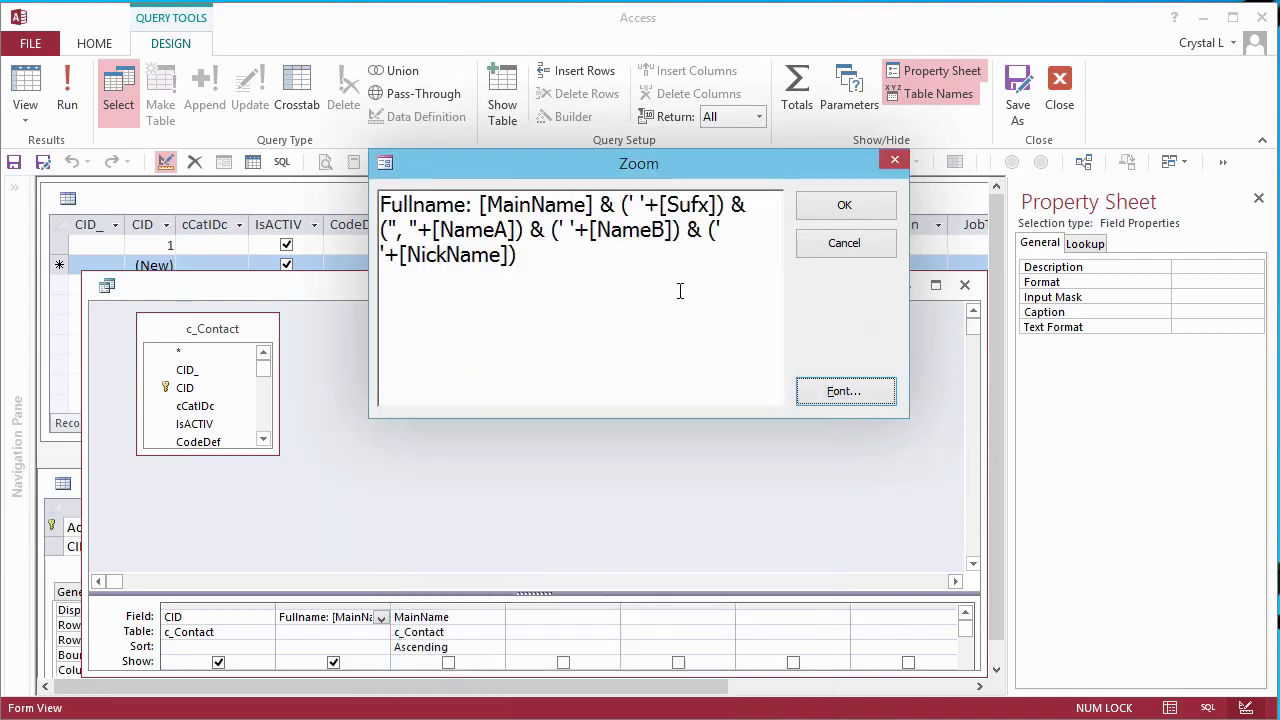
# - Edit the NickName part to (' (' +[NickName] + ')') and confirm the expression
pyautogui.click(722, 232)
pyautogui.write("('")
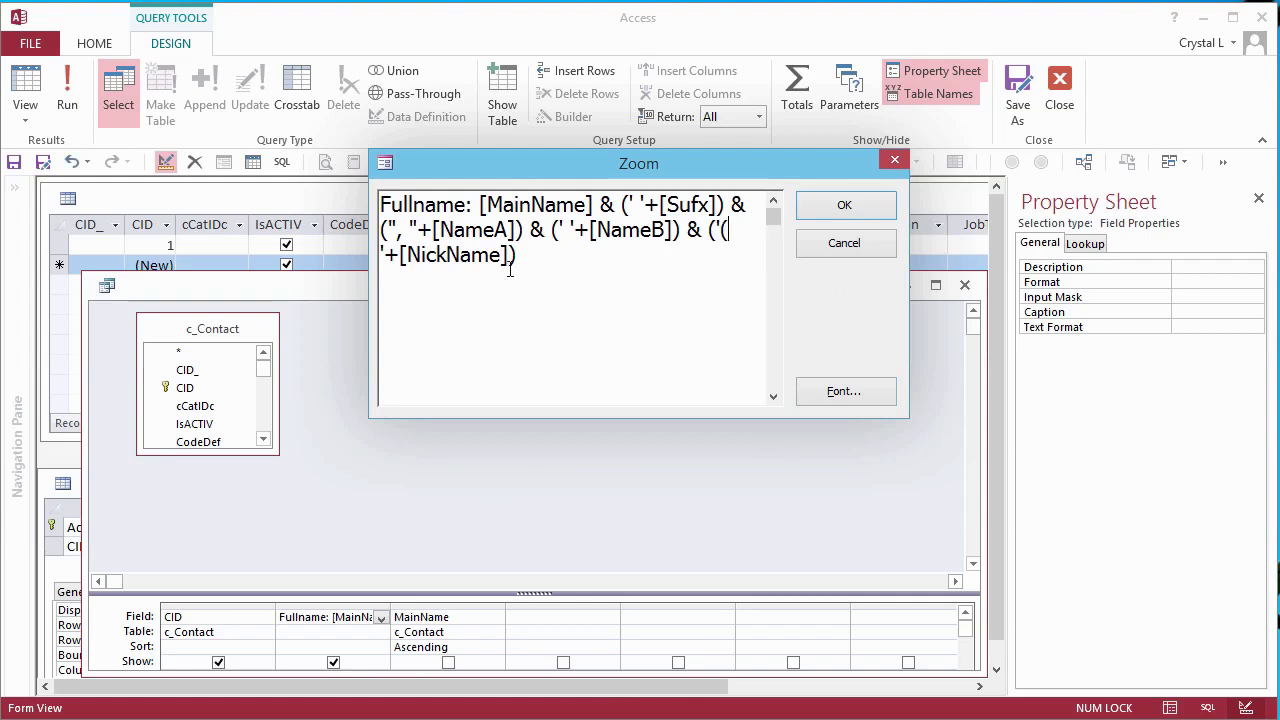
pyautogui.click(512, 256)
pyautogui.write("+ ')'")
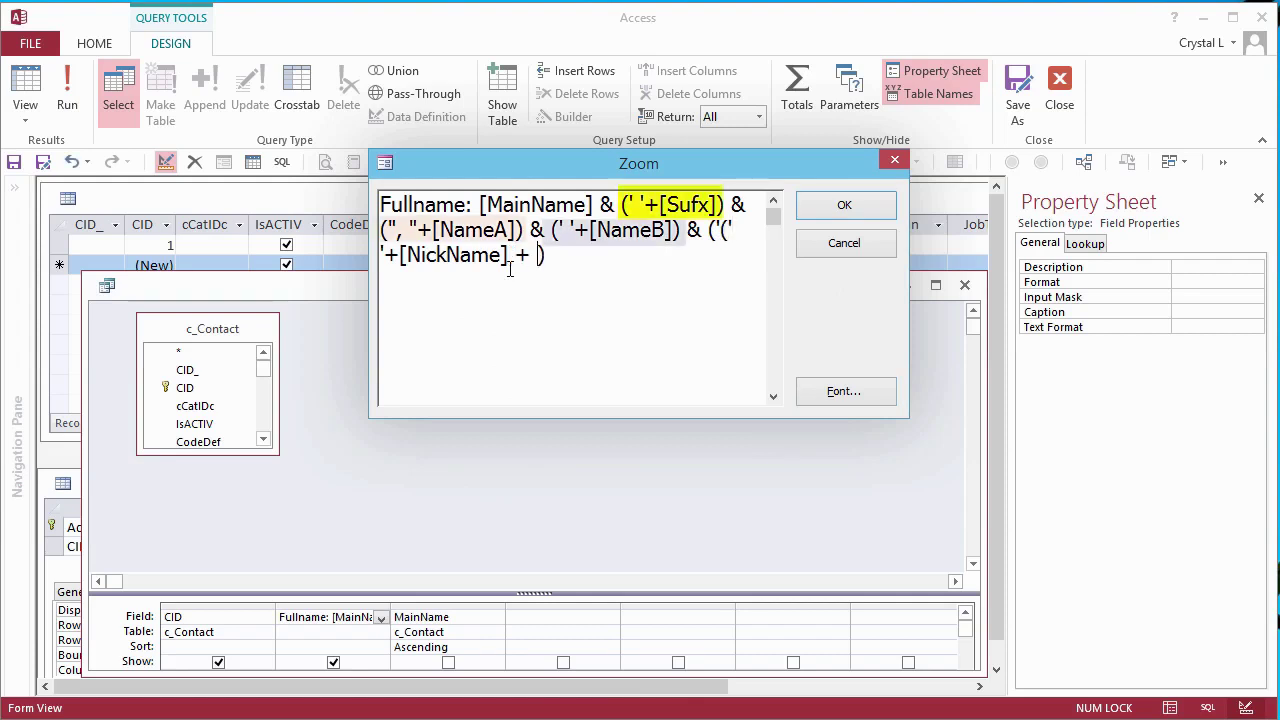
pyautogui.click(388, 256)
pyautogui.press('BackSpace')
pyautogui.press('Tab')
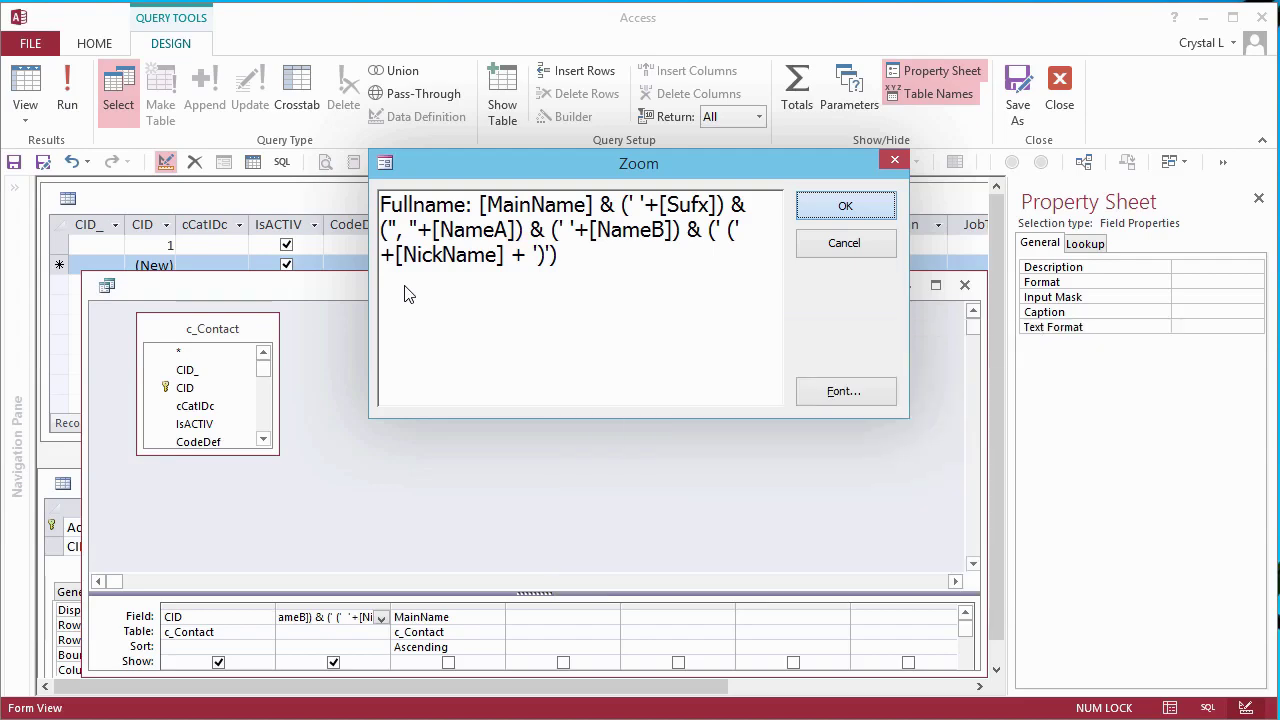
pyautogui.press('Return')
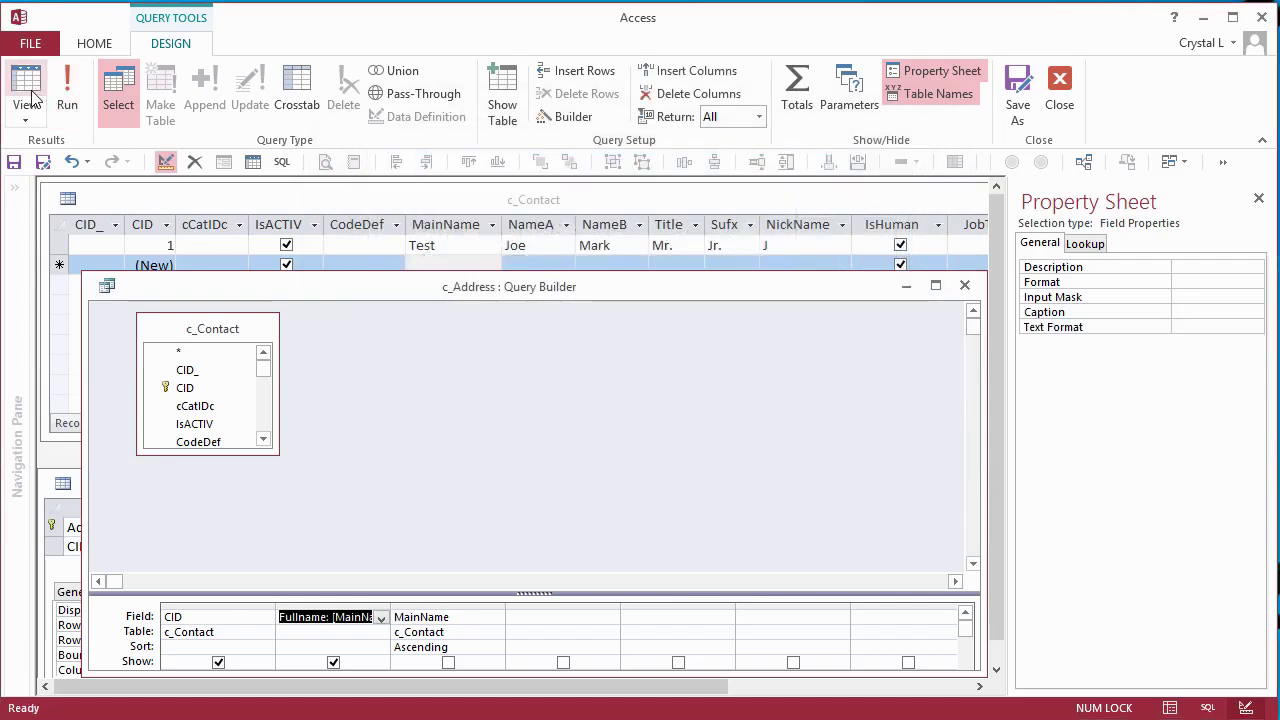
# - Preview the lookup query results, fit the Fullname column, and save the query
pyautogui.click(30, 95)
pyautogui.doubleClick(257, 310)
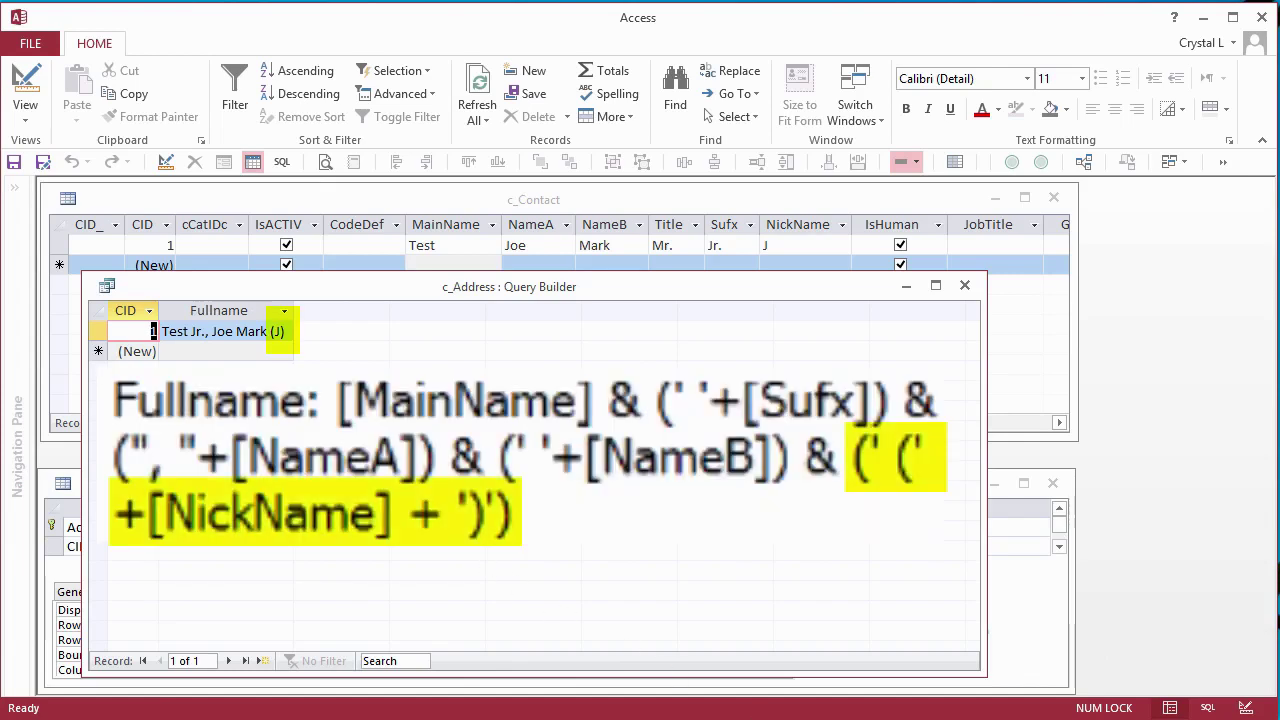
pyautogui.click(15, 163)
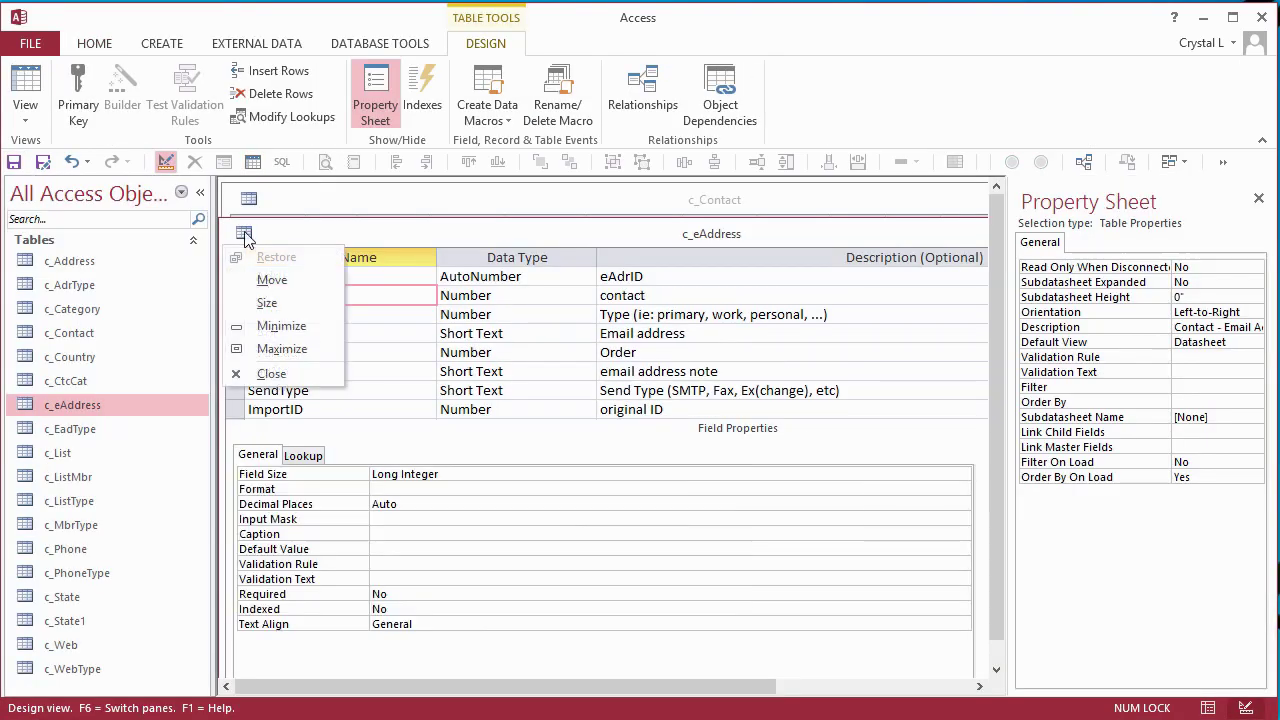
# - Save and close the c_eAddress design, then check its CID contact list in datasheet view
pyautogui.click(283, 370)
pyautogui.click(566, 559)
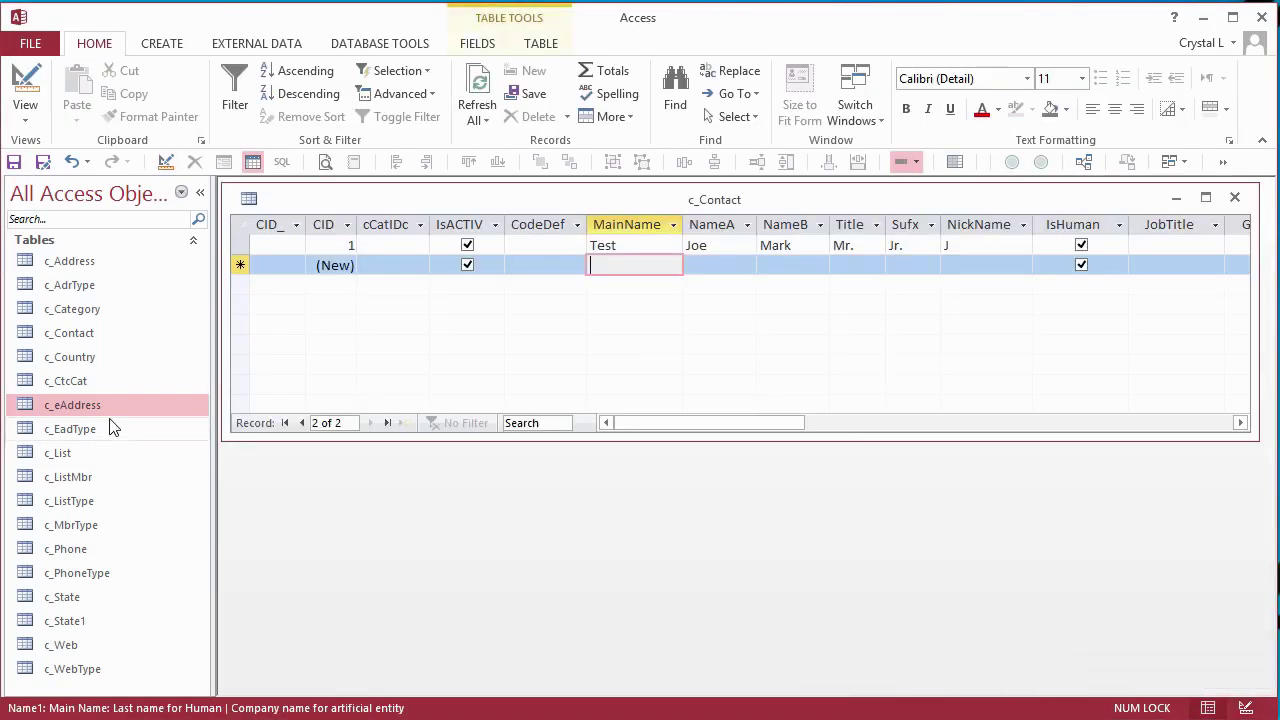
pyautogui.doubleClick(72, 405)
pyautogui.click(391, 280)
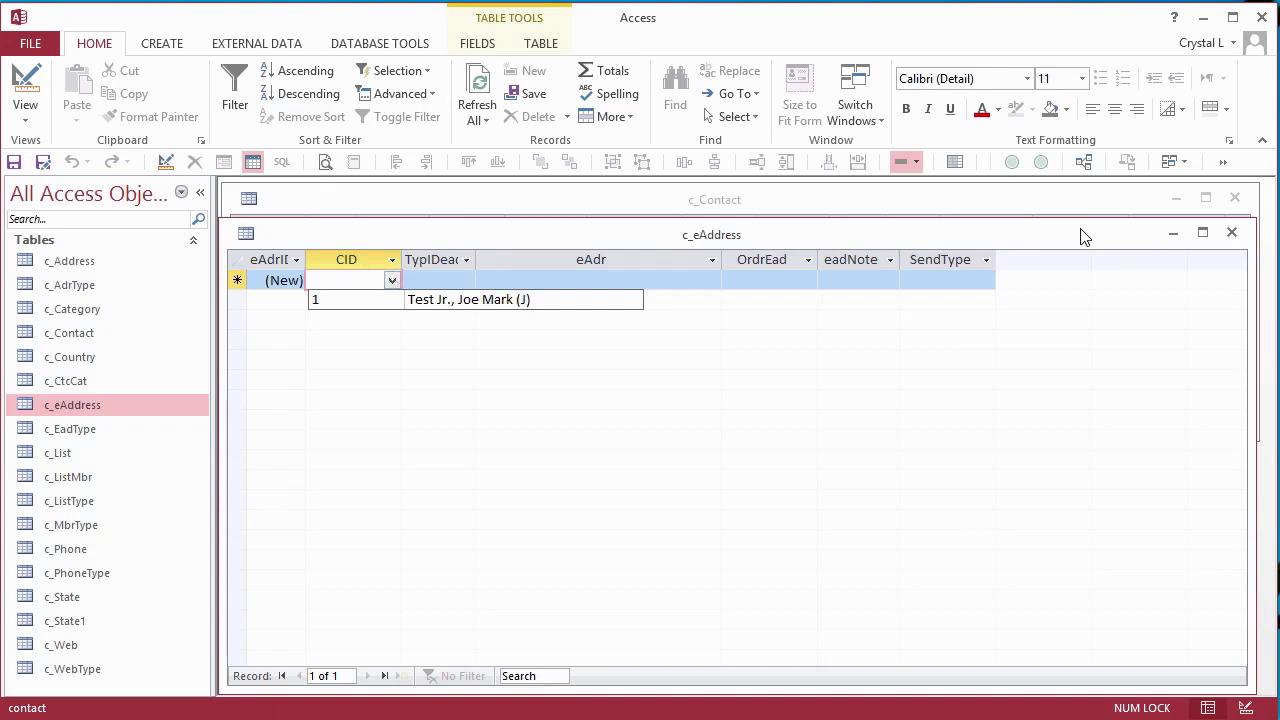
pyautogui.click(1233, 233)
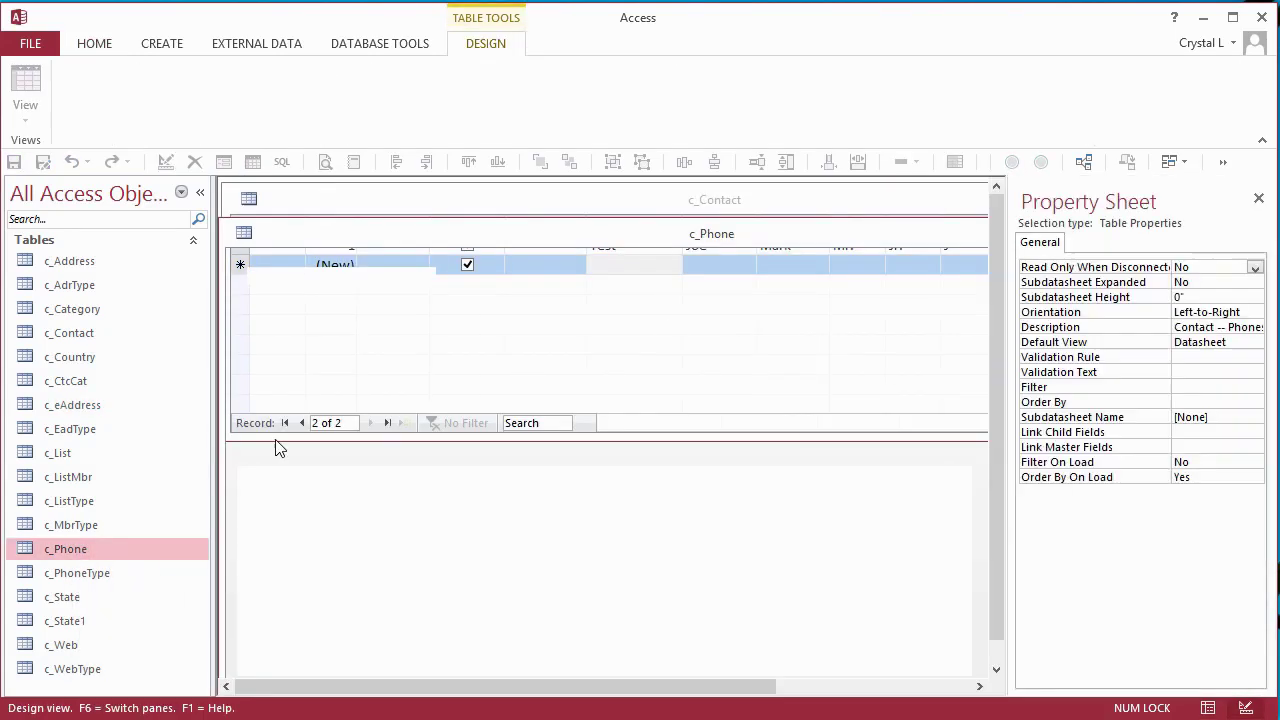
# - Delete c_Phone's CID field, undo the deletion, and close the c_Phone design
pyautogui.click(240, 298)
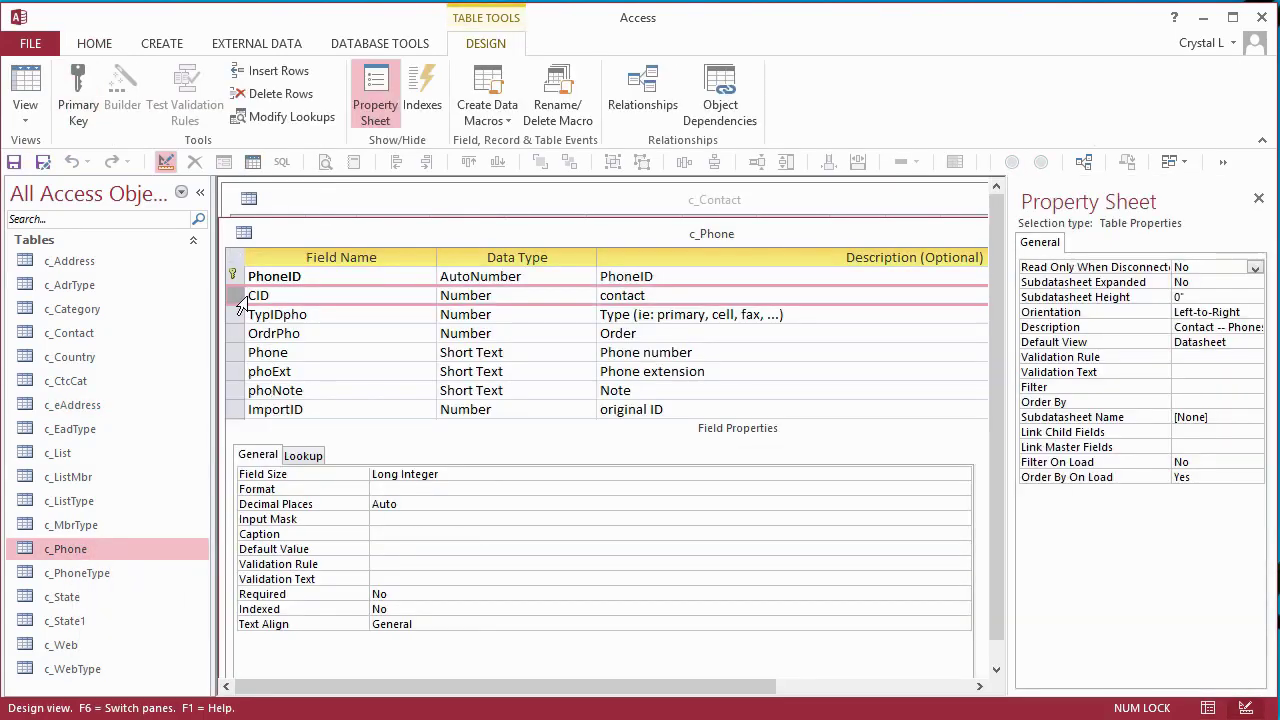
pyautogui.press('Delete')
pyautogui.click(611, 575)
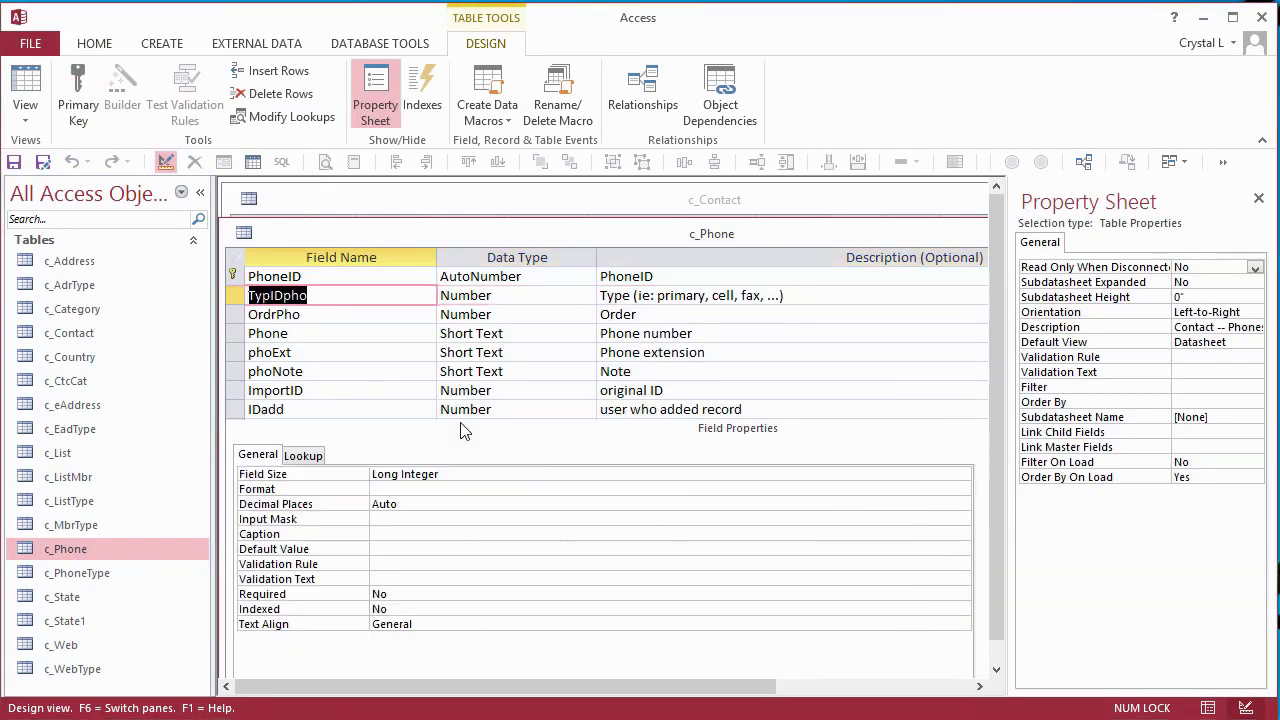
pyautogui.hotkey('ctrl', 'z')
pyautogui.click(310, 458)
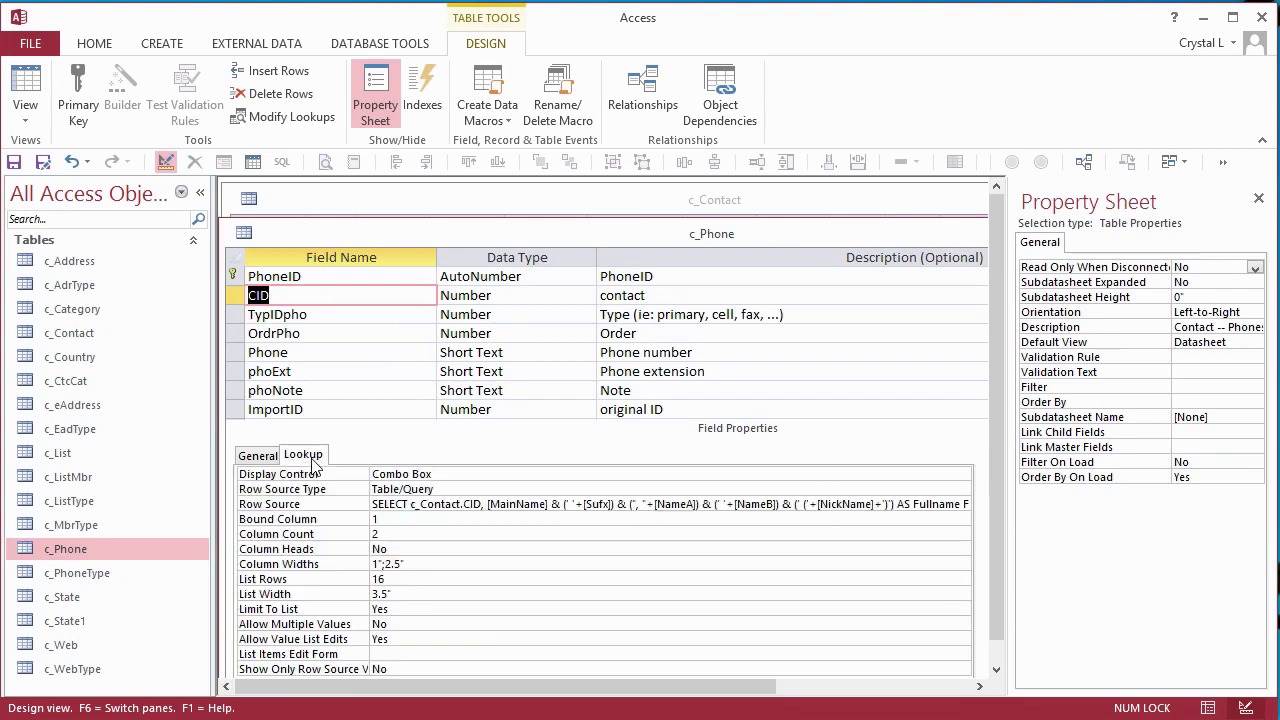
pyautogui.click(254, 456)
# - Open c_Web's table design and save it with the new CID field
pyautogui.click(14, 161)
pyautogui.hotkey('ctrl', 'w')
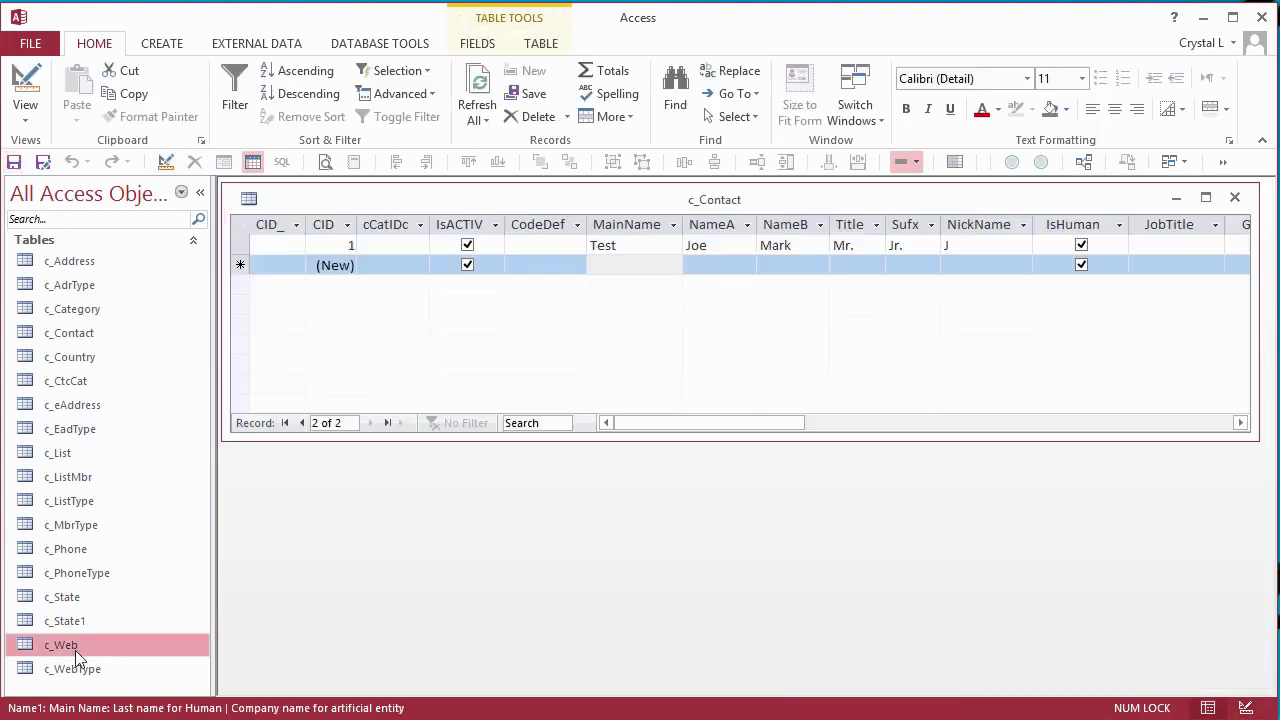
pyautogui.rightClick(60, 645)
pyautogui.click(166, 690)
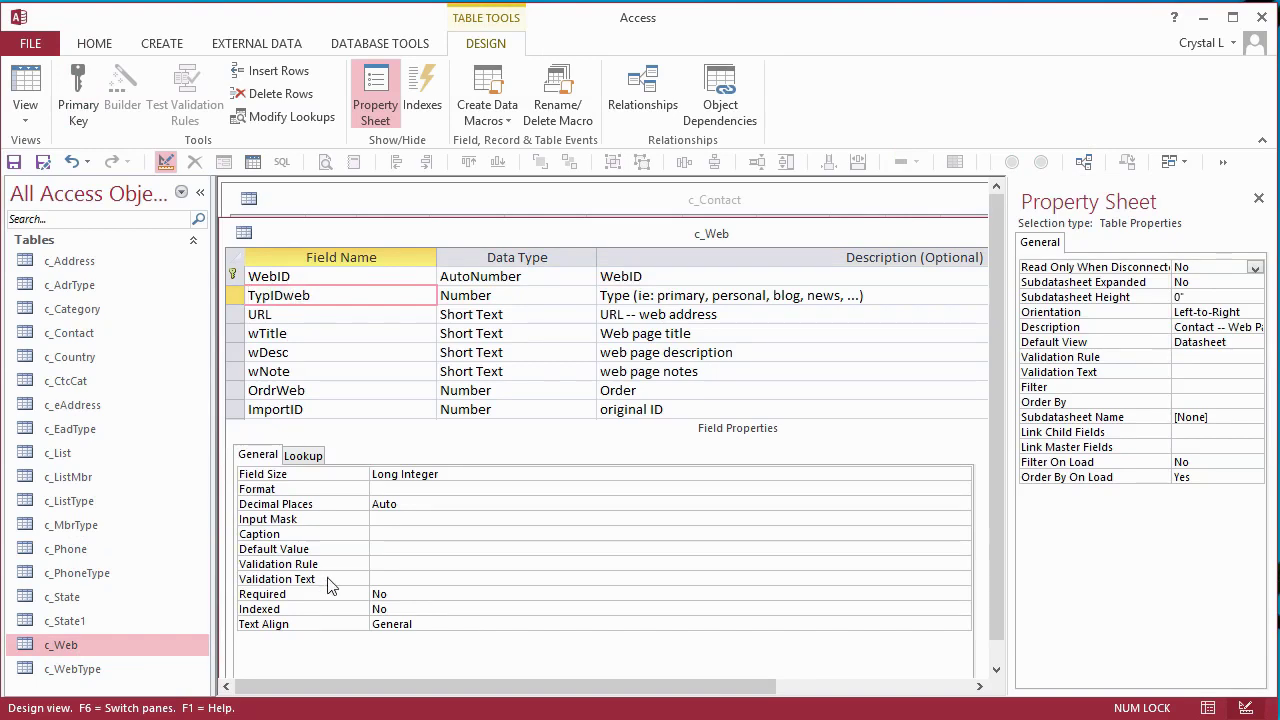
pyautogui.click(14, 161)
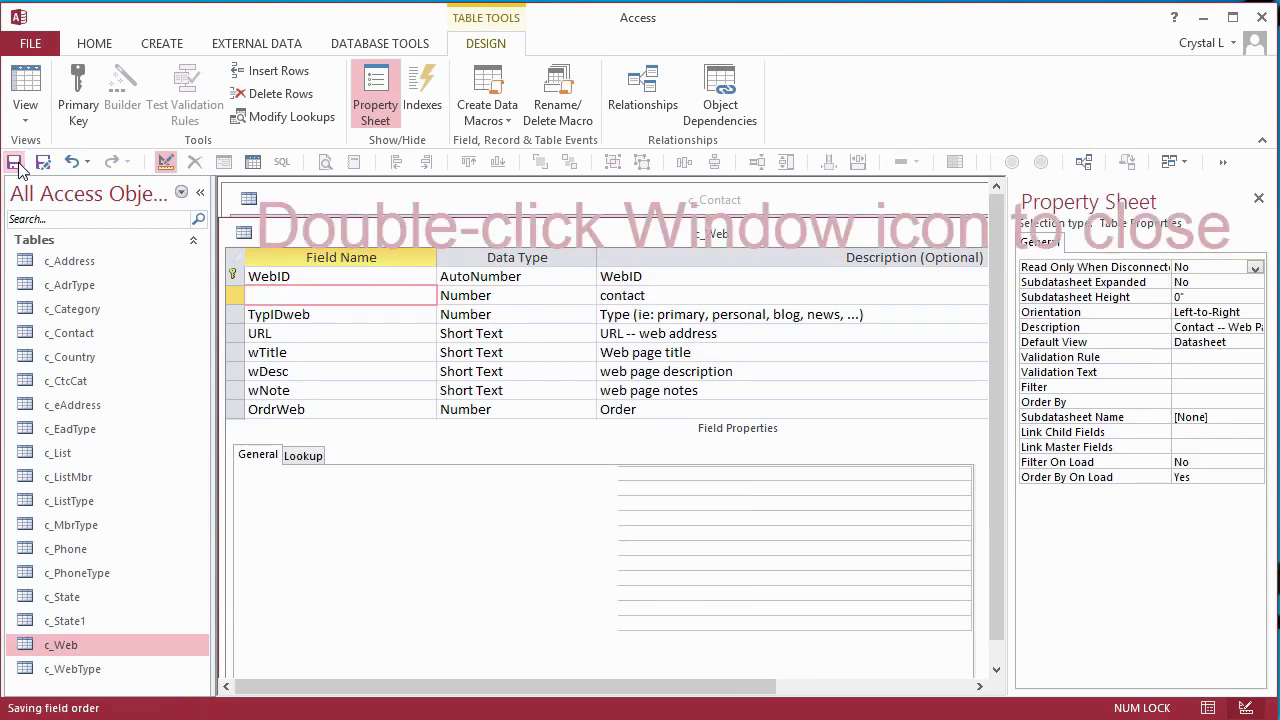
pyautogui.doubleClick(243, 233)
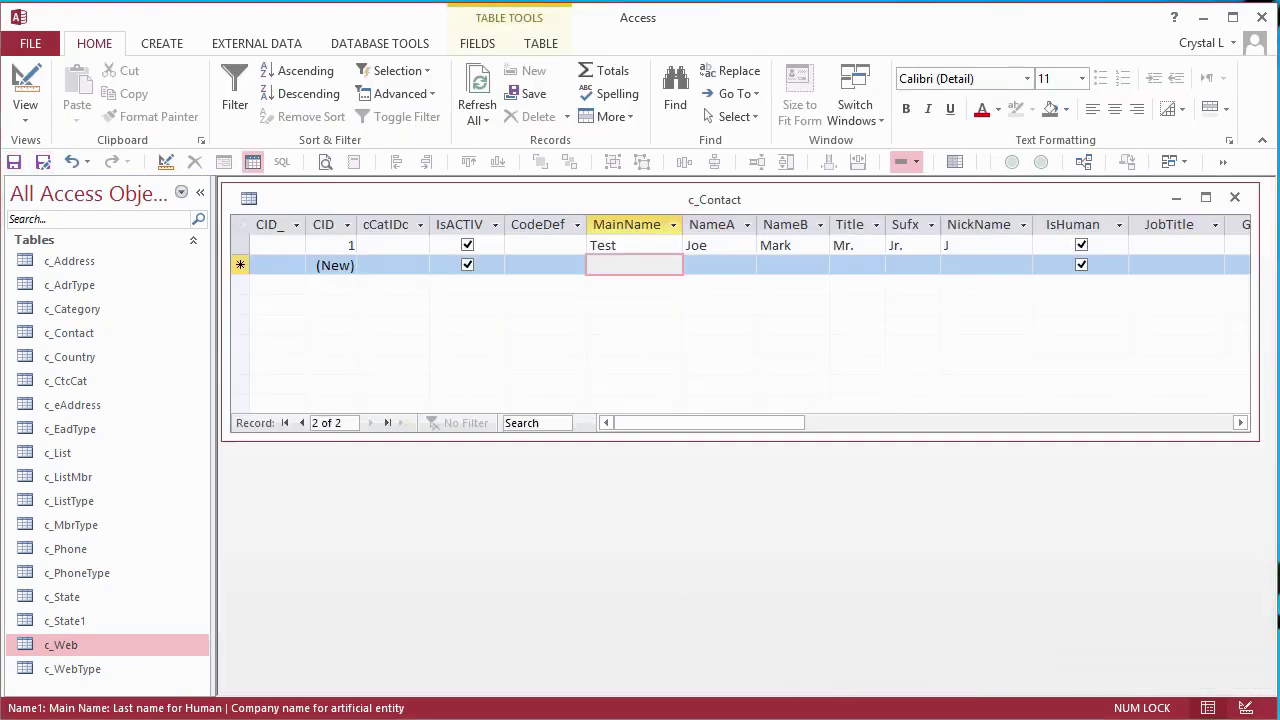
# - Delete c_ListMbr's CID field, undo it, and close c_ListMbr without saving changes
pyautogui.click(76, 479)
pyautogui.rightClick(75, 476)
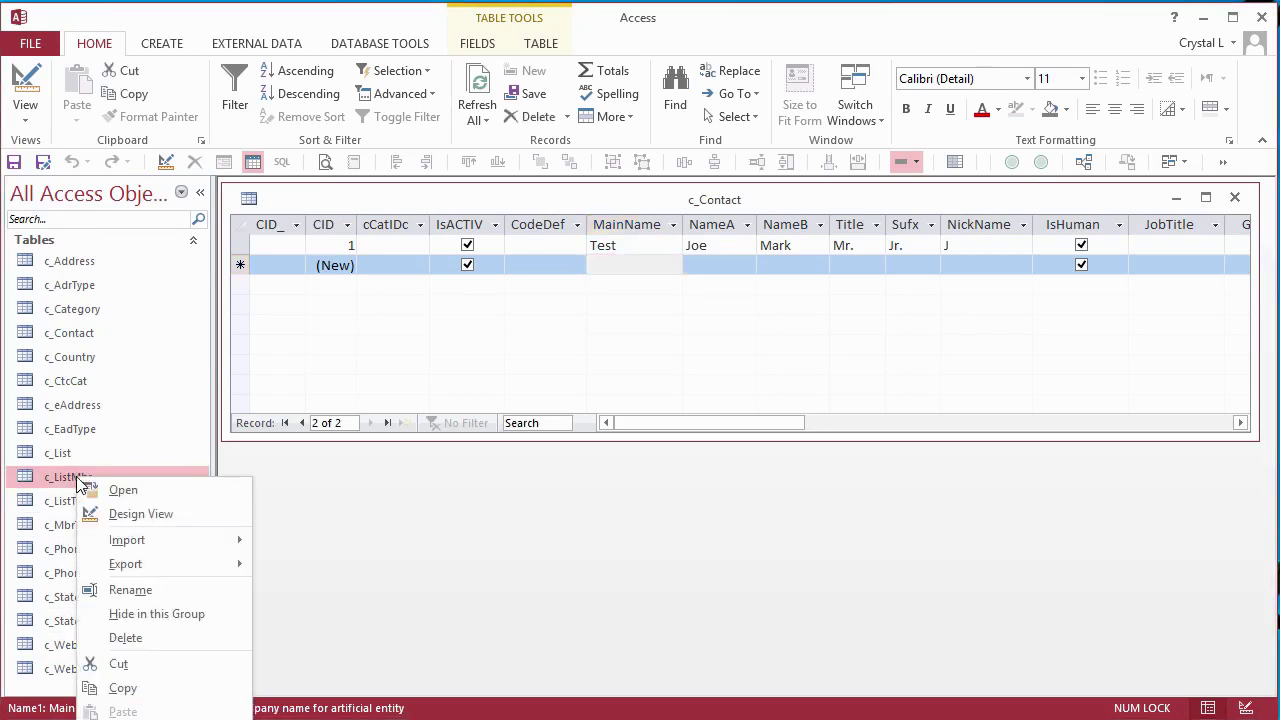
pyautogui.click(133, 509)
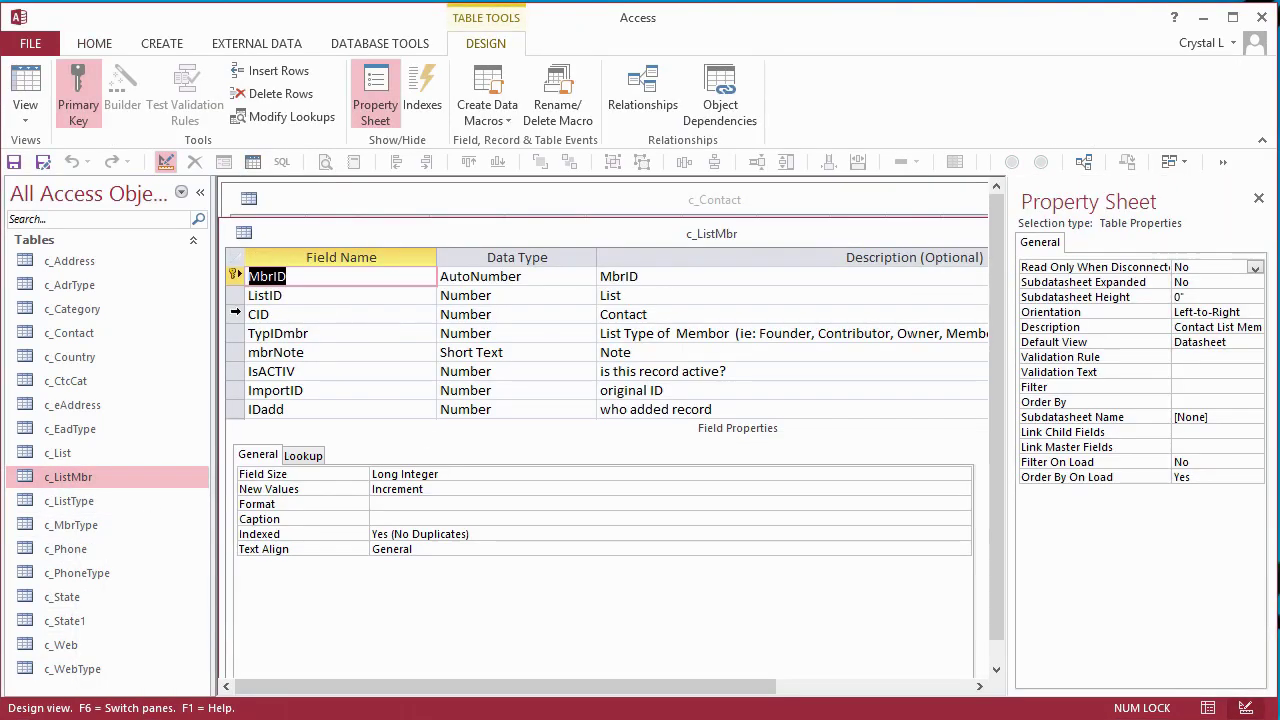
pyautogui.click(250, 314)
pyautogui.press('Delete')
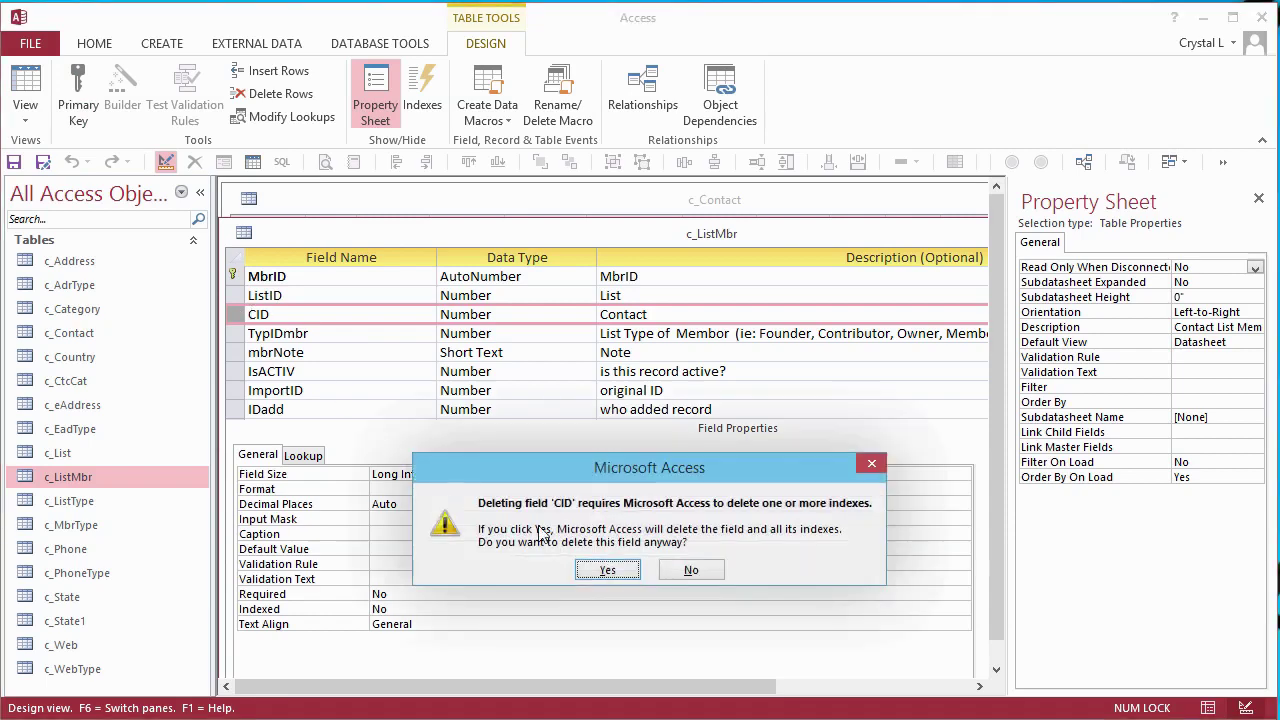
pyautogui.click(608, 569)
pyautogui.click(71, 161)
pyautogui.hotkey('ctrl', 'w')
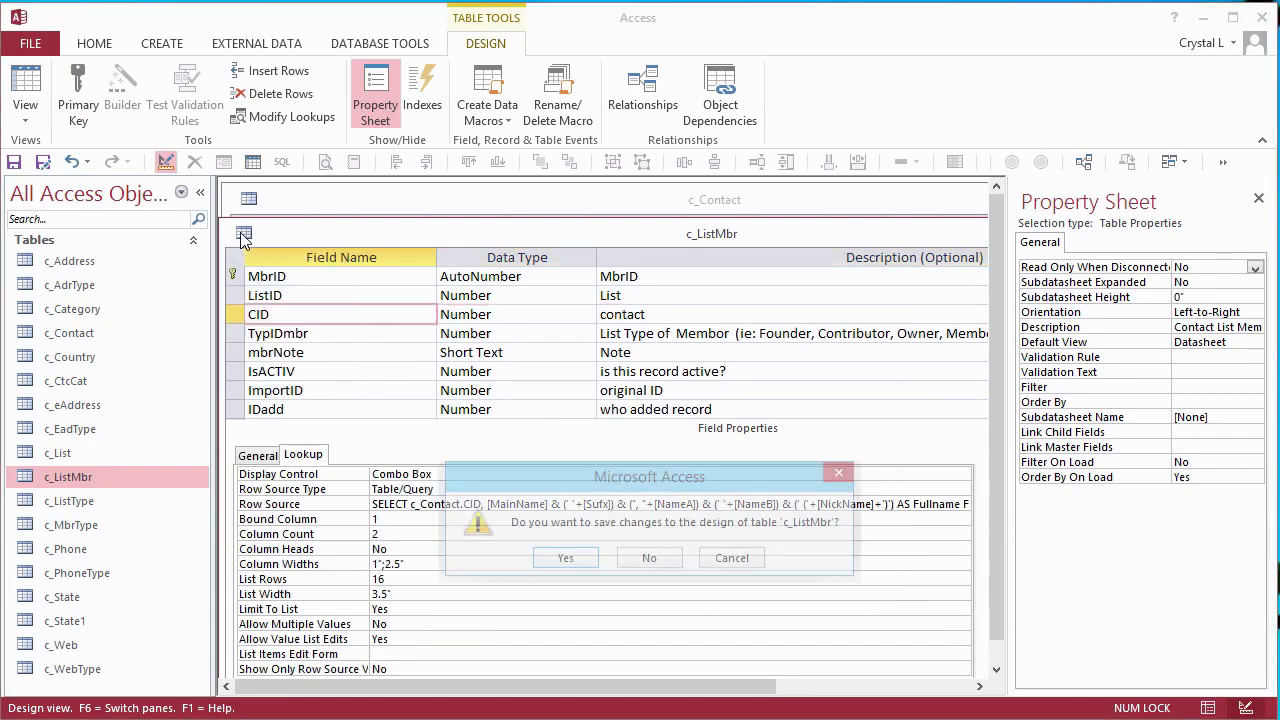
pyautogui.click(586, 558)
# - Reopen c_Web's table design and paste the copied field
pyautogui.rightClick(78, 647)
pyautogui.click(157, 700)
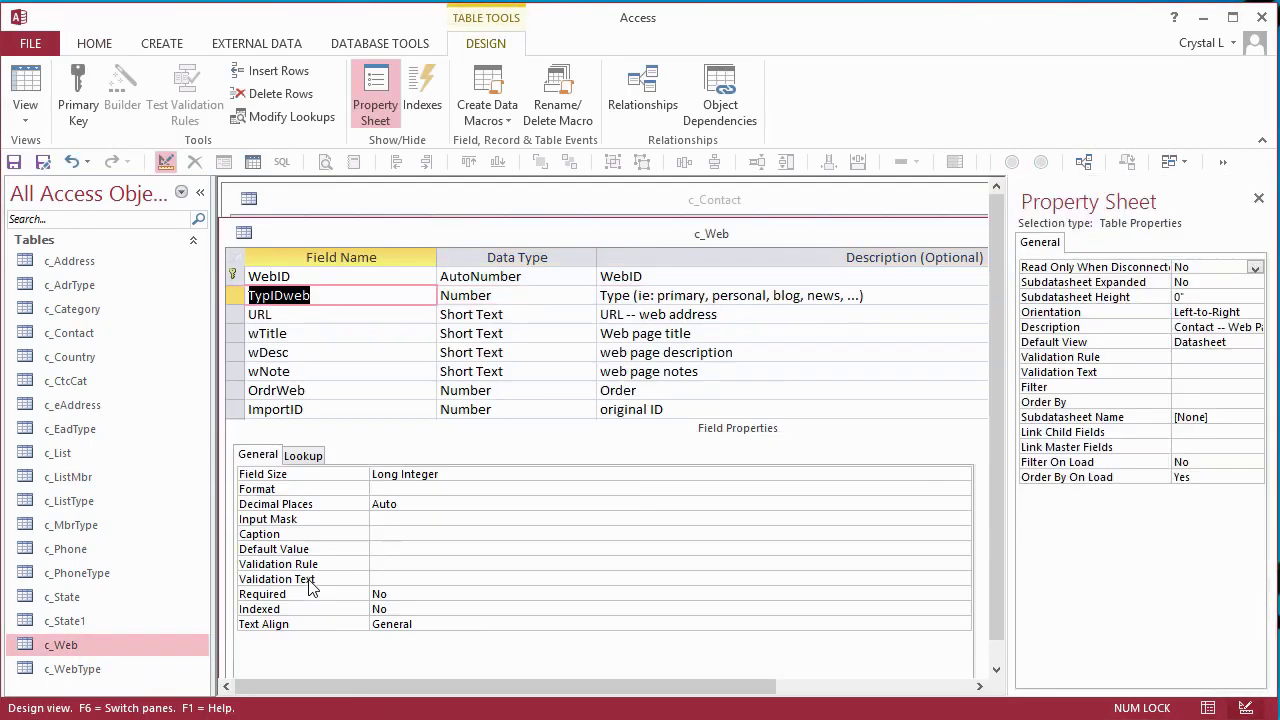
pyautogui.hotkey('ctrl', 'v')
pyautogui.click(244, 233)
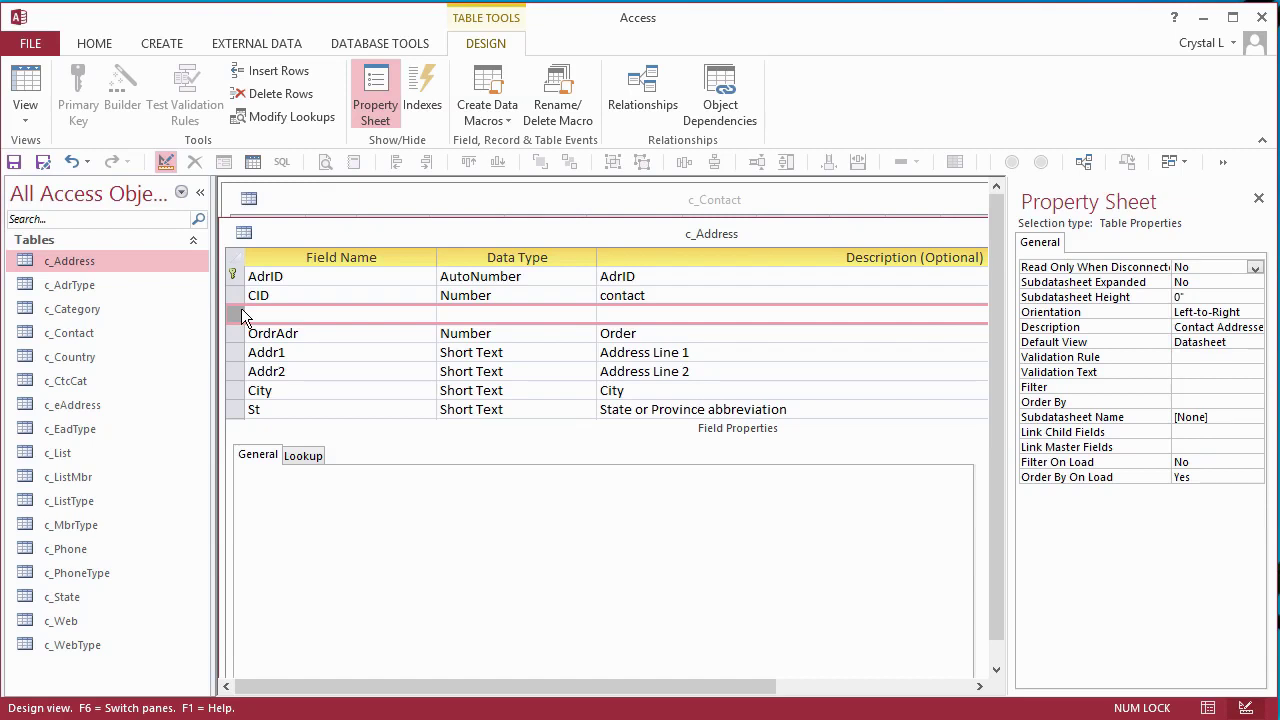
# - Name the new field TypIDadr and start a Lookup Wizard sourcing values from c_AdrType
pyautogui.write('TypIDadr')
pyautogui.press('Tab')
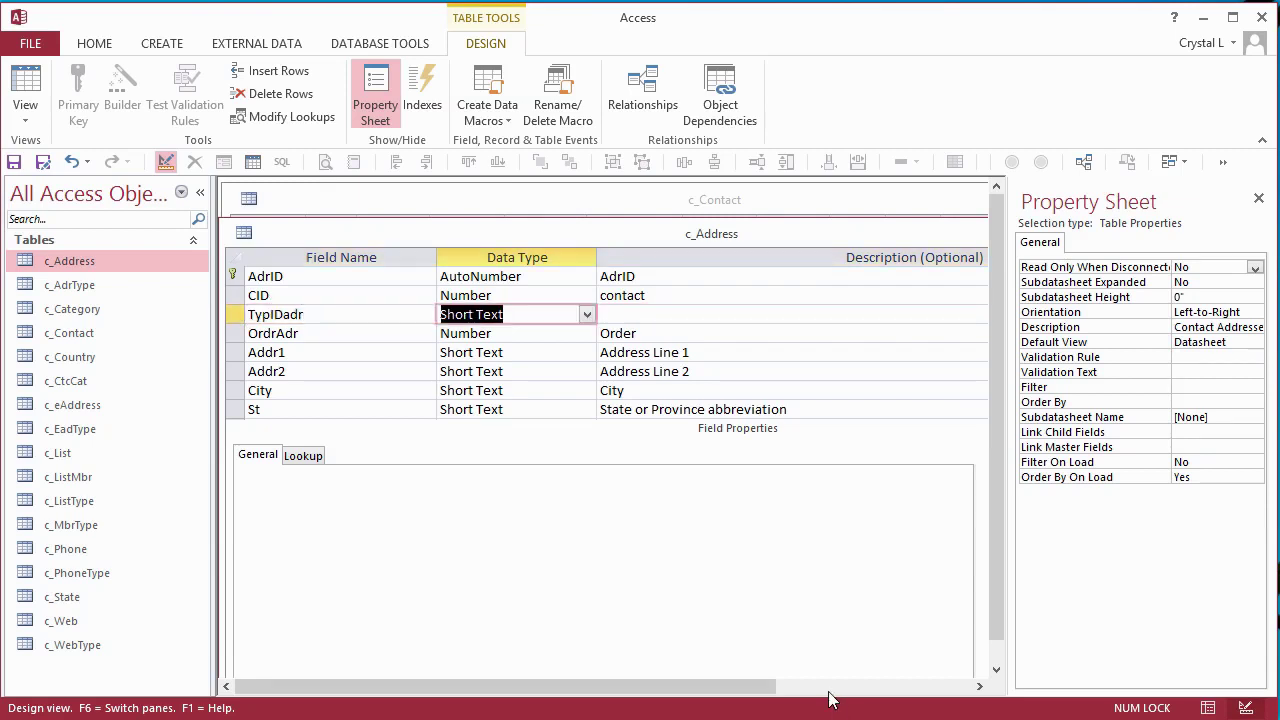
pyautogui.hotkey('alt', 'Down')
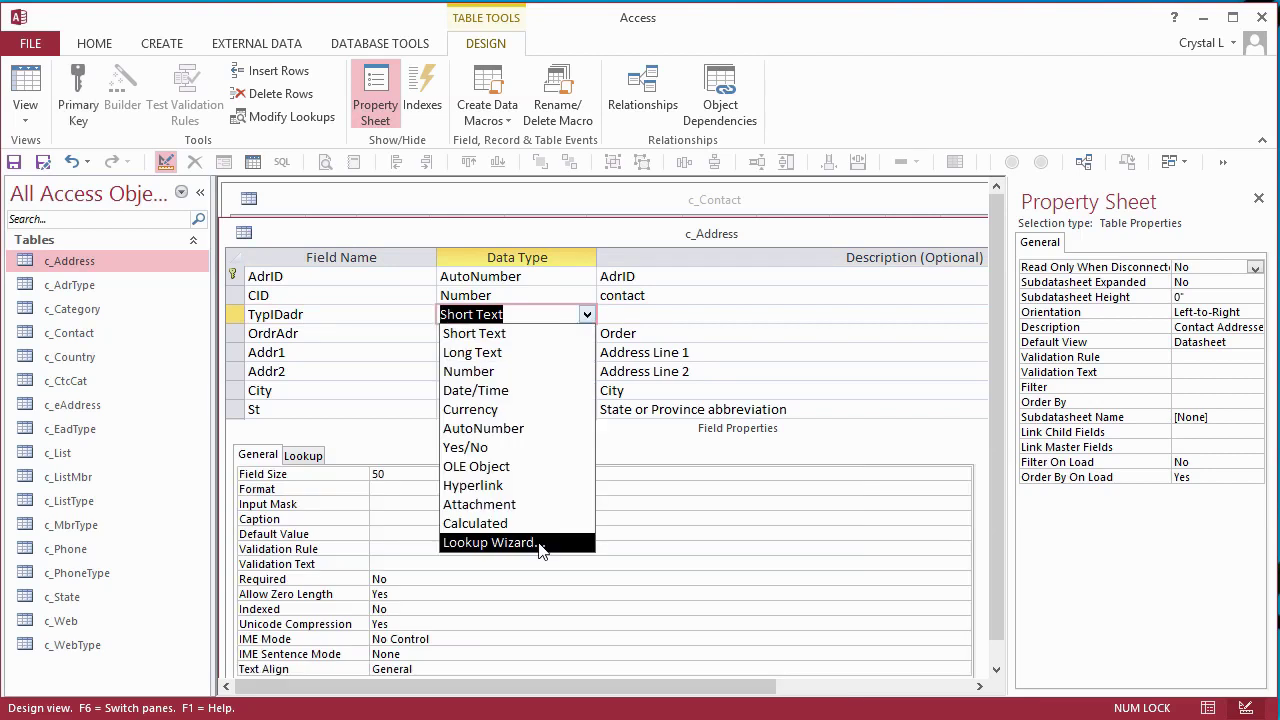
pyautogui.click(539, 543)
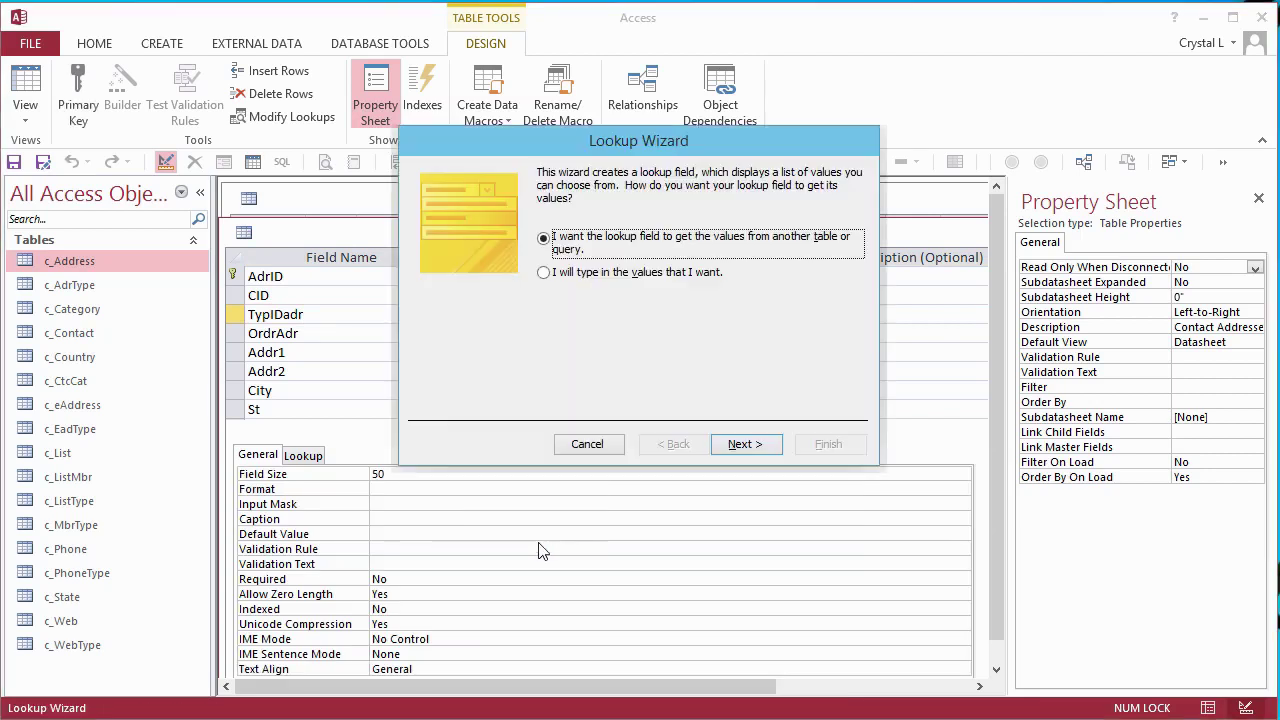
pyautogui.click(745, 444)
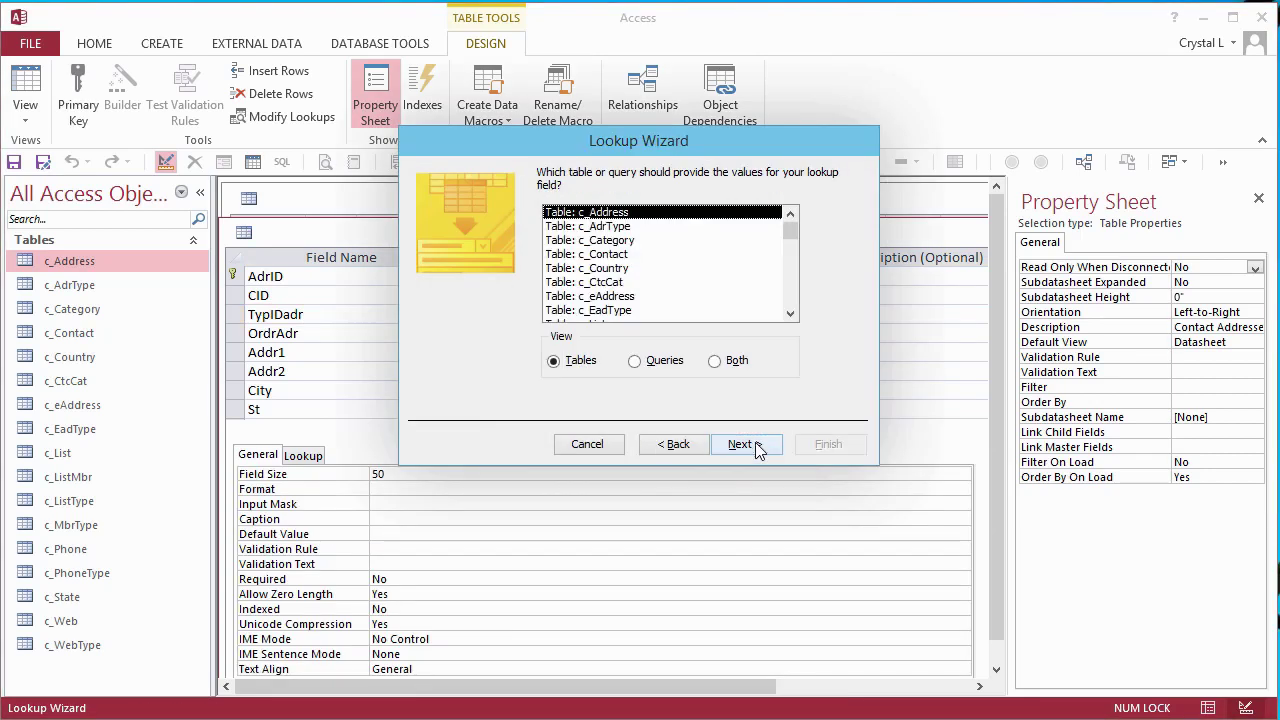
pyautogui.press('Down')
pyautogui.click(740, 443)
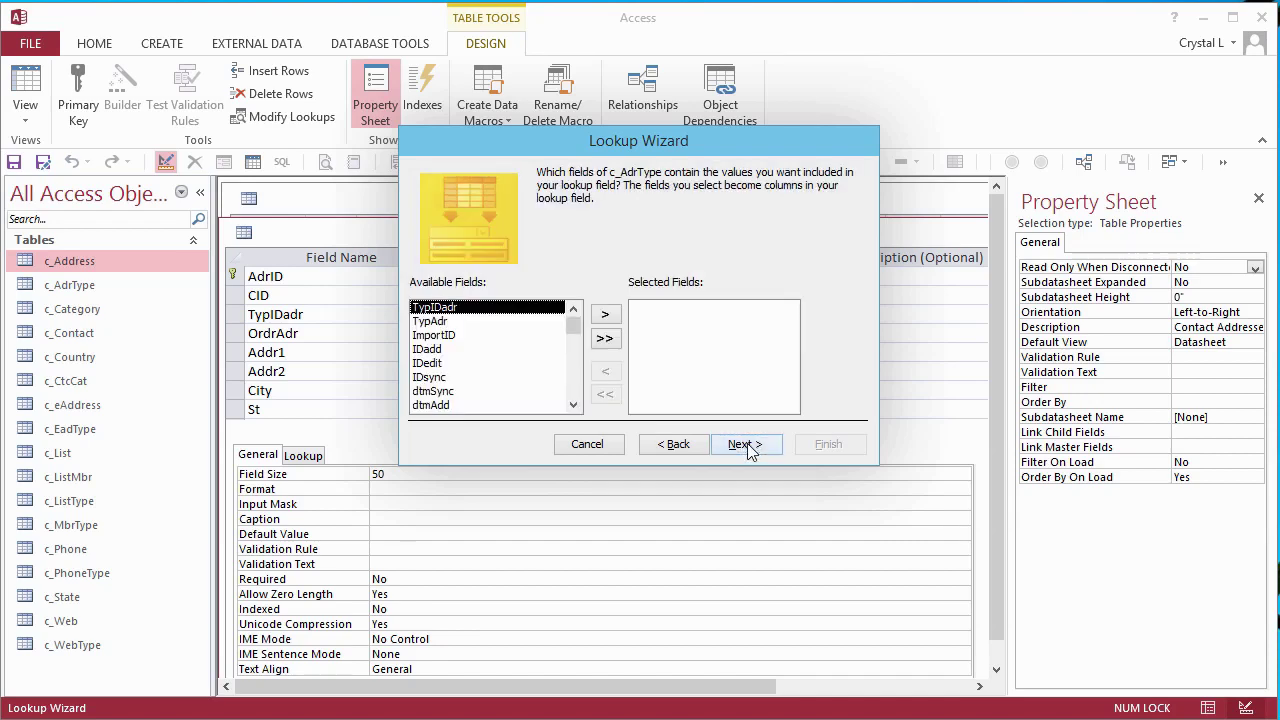
# - Use TypIDadr and TypAdr sorted by TypIDadr, show the key column, enforce integrity, and save
pyautogui.doubleClick(450, 321)
pyautogui.doubleClick(455, 318)
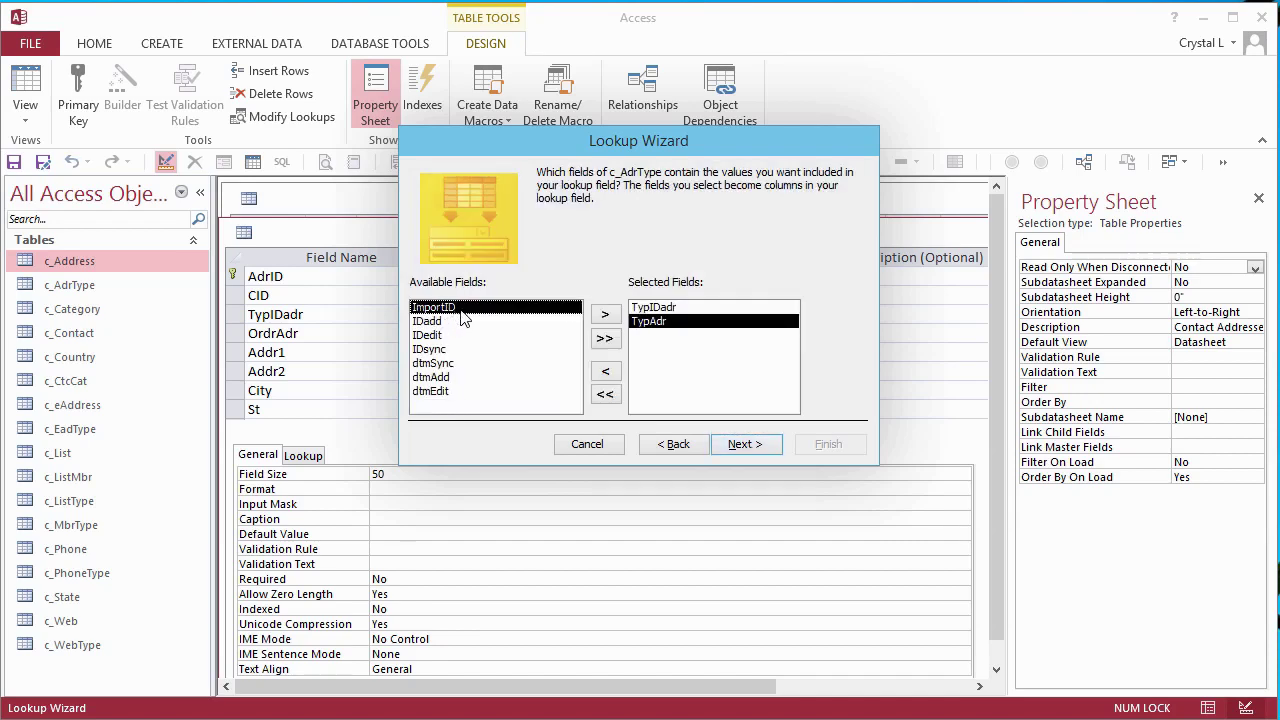
pyautogui.click(763, 445)
pyautogui.press('Down')
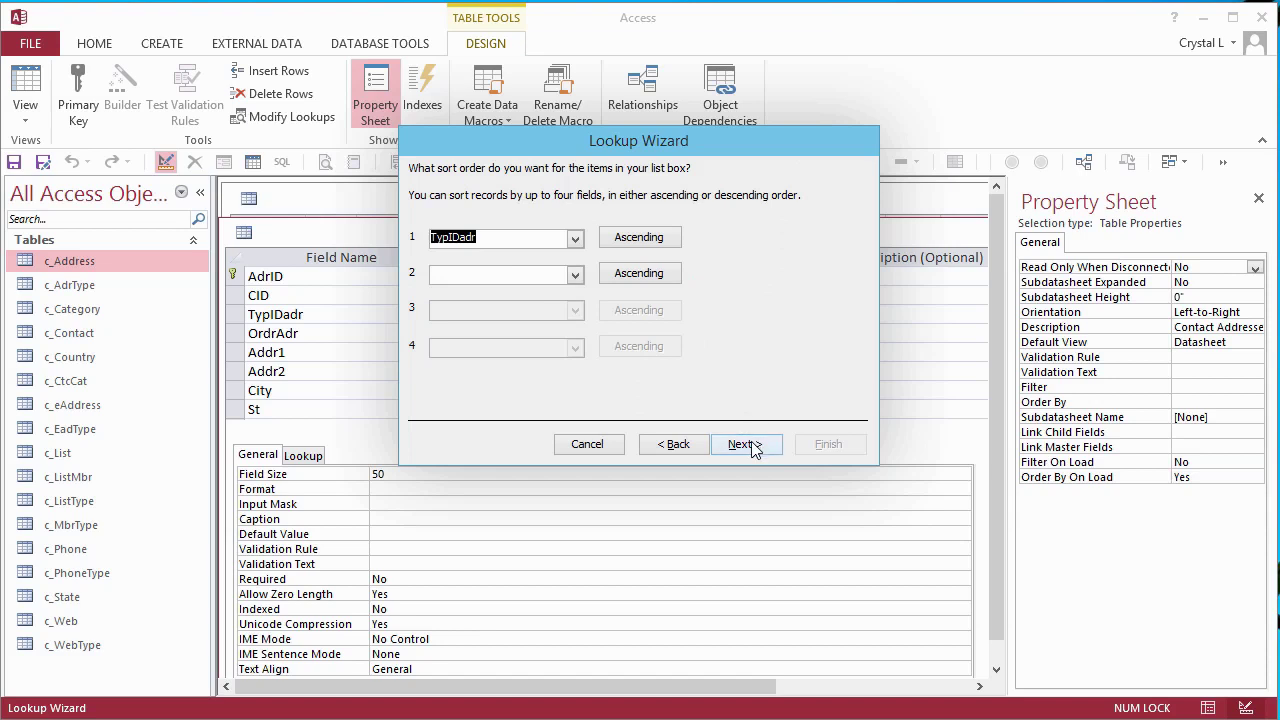
pyautogui.click(748, 444)
pyautogui.click(417, 248)
pyautogui.click(760, 449)
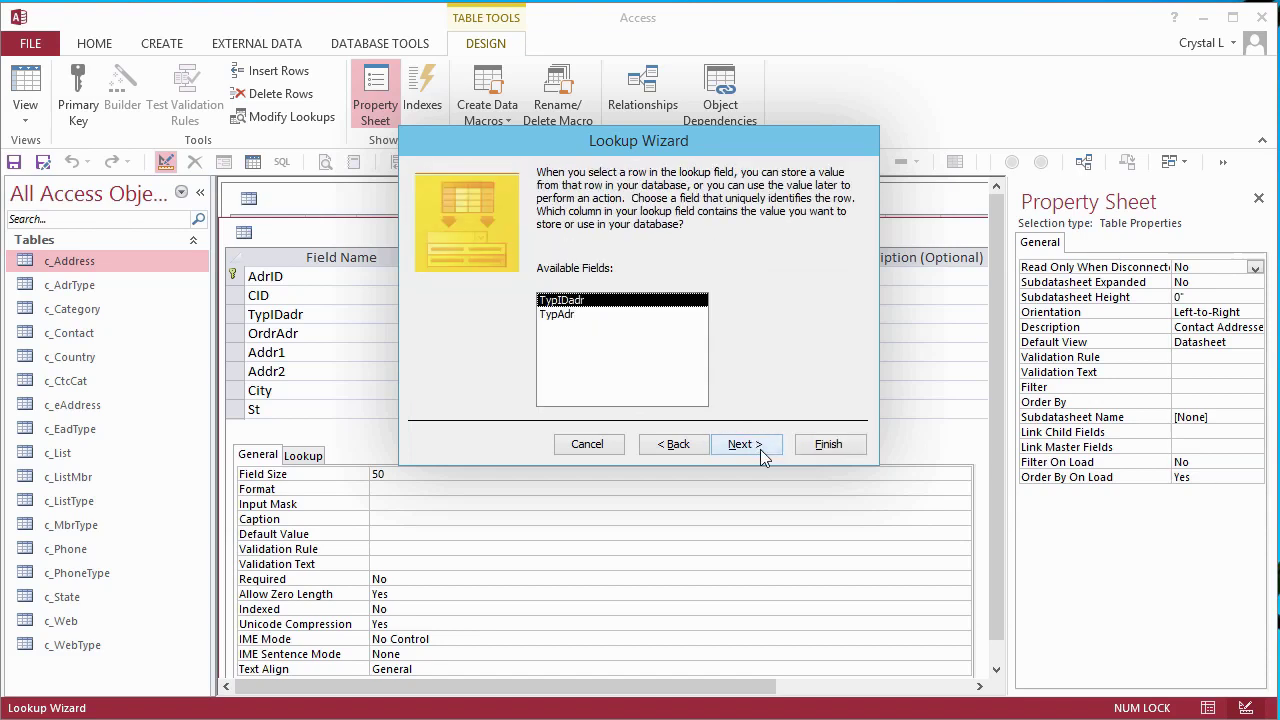
pyautogui.click(760, 449)
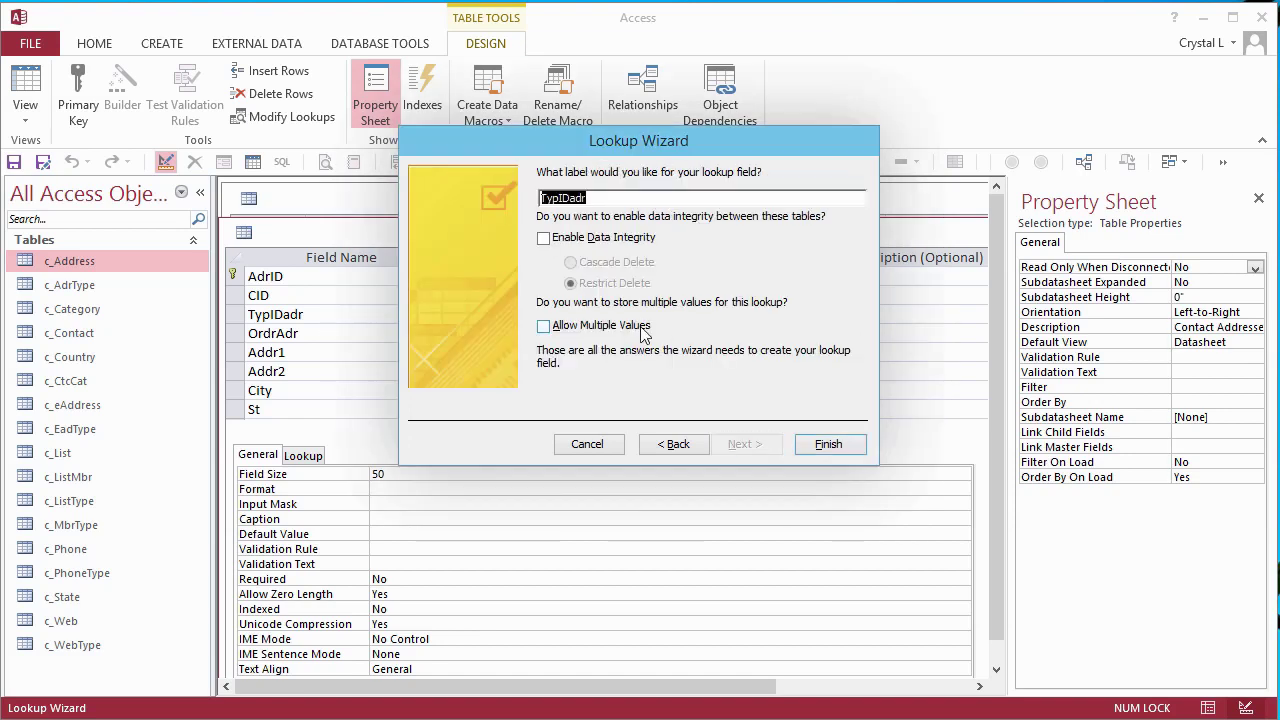
pyautogui.click(544, 239)
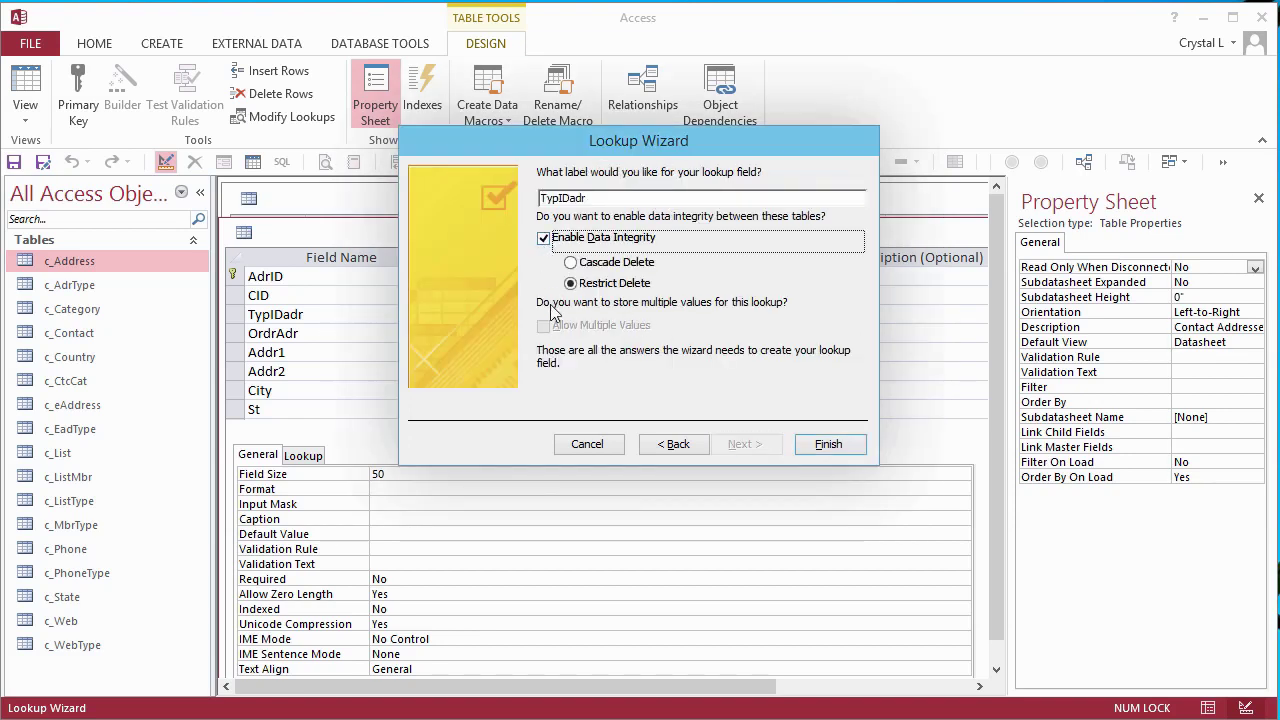
pyautogui.click(829, 446)
pyautogui.click(605, 559)
pyautogui.write('address type')
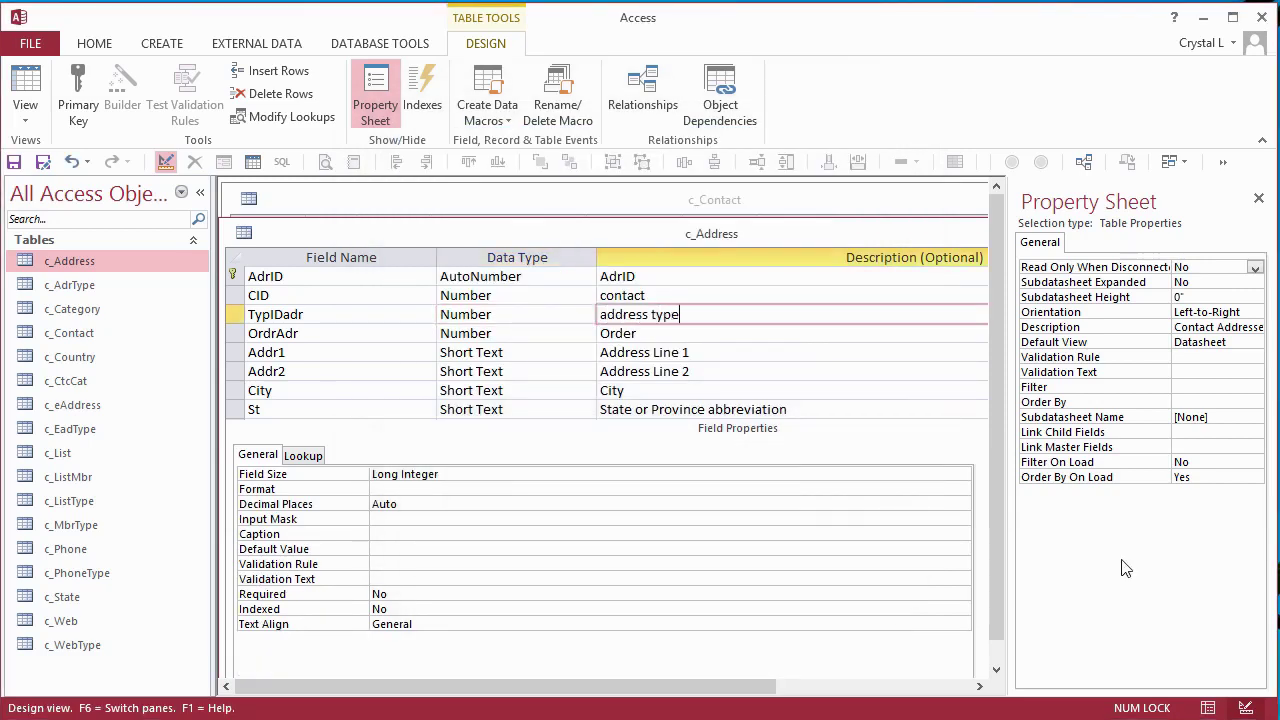
# - Set TypIDadr's column widths 1";1.5", list width 2.7", Limit To List Yes, and save
pyautogui.click(303, 455)
pyautogui.click(429, 563)
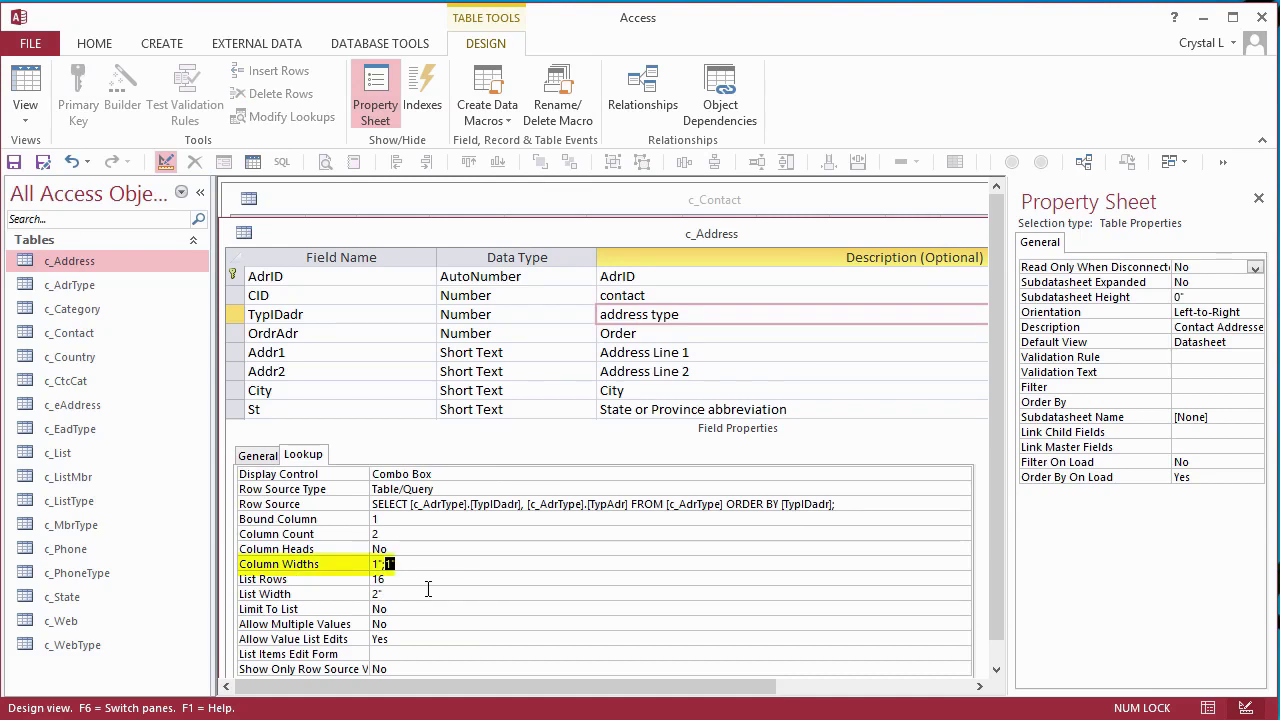
pyautogui.write('1.5')
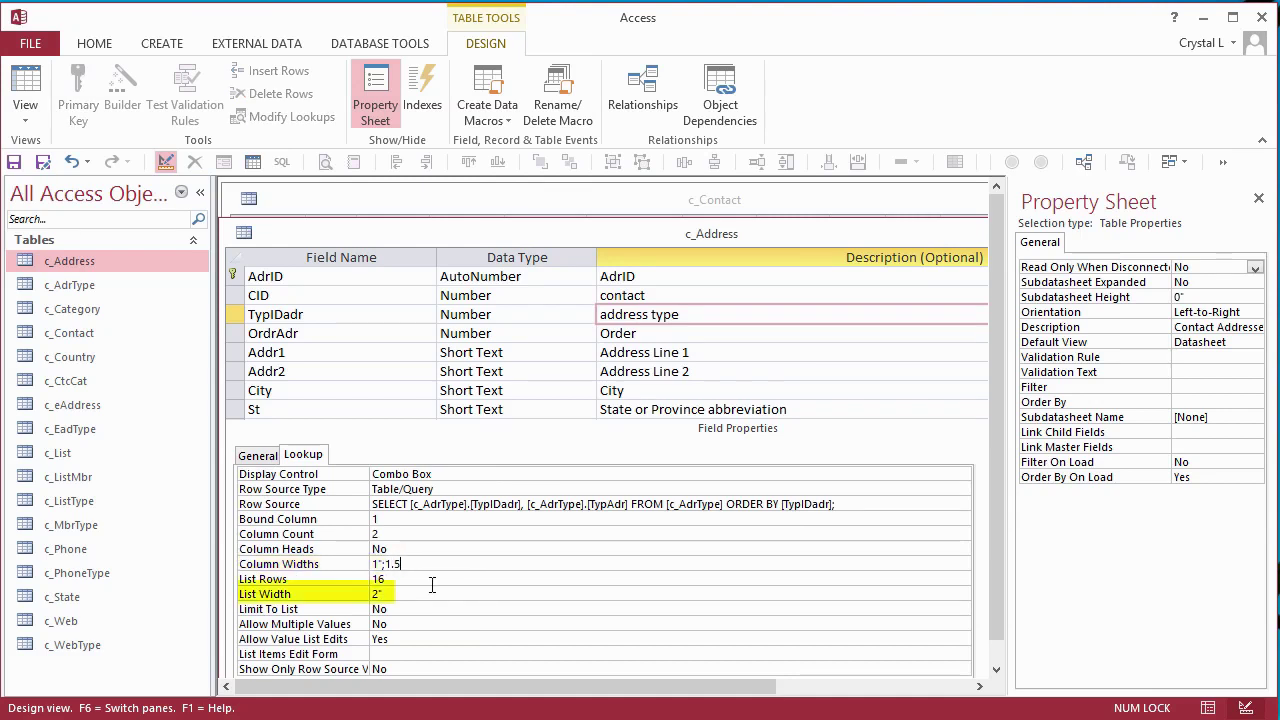
pyautogui.write('2.7')
pyautogui.press('Down')
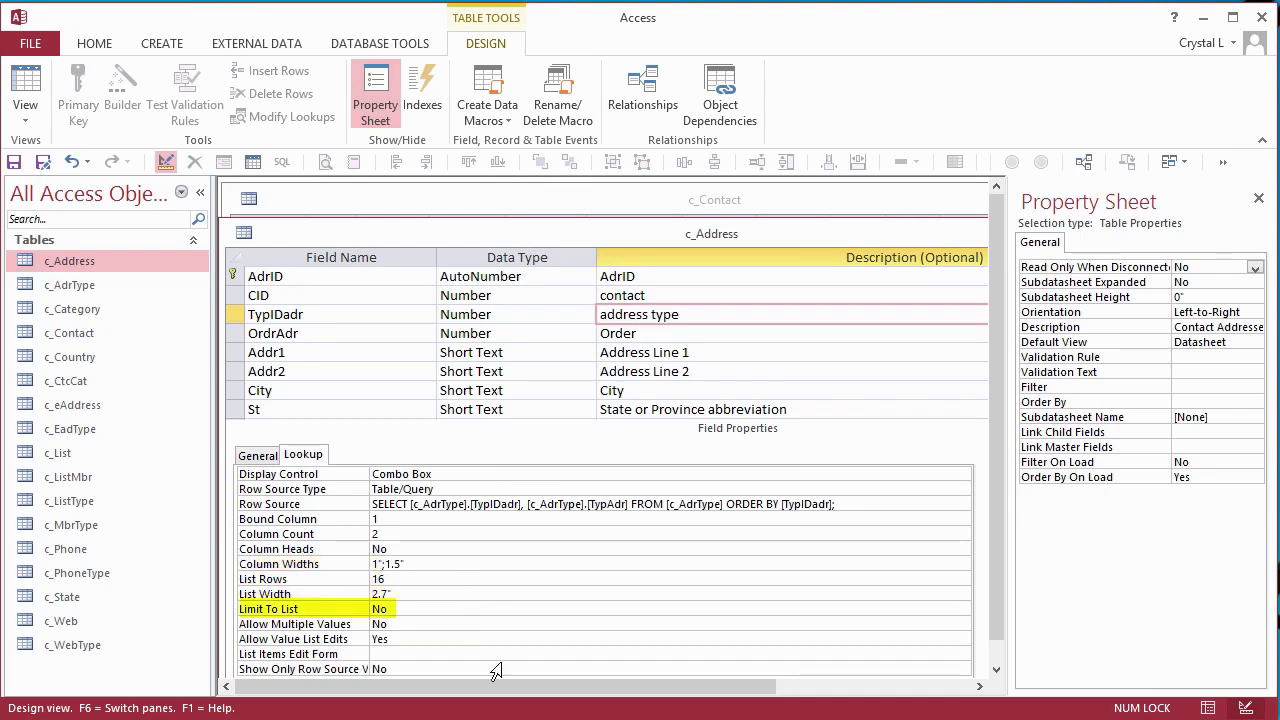
pyautogui.write('y')
pyautogui.click(14, 163)
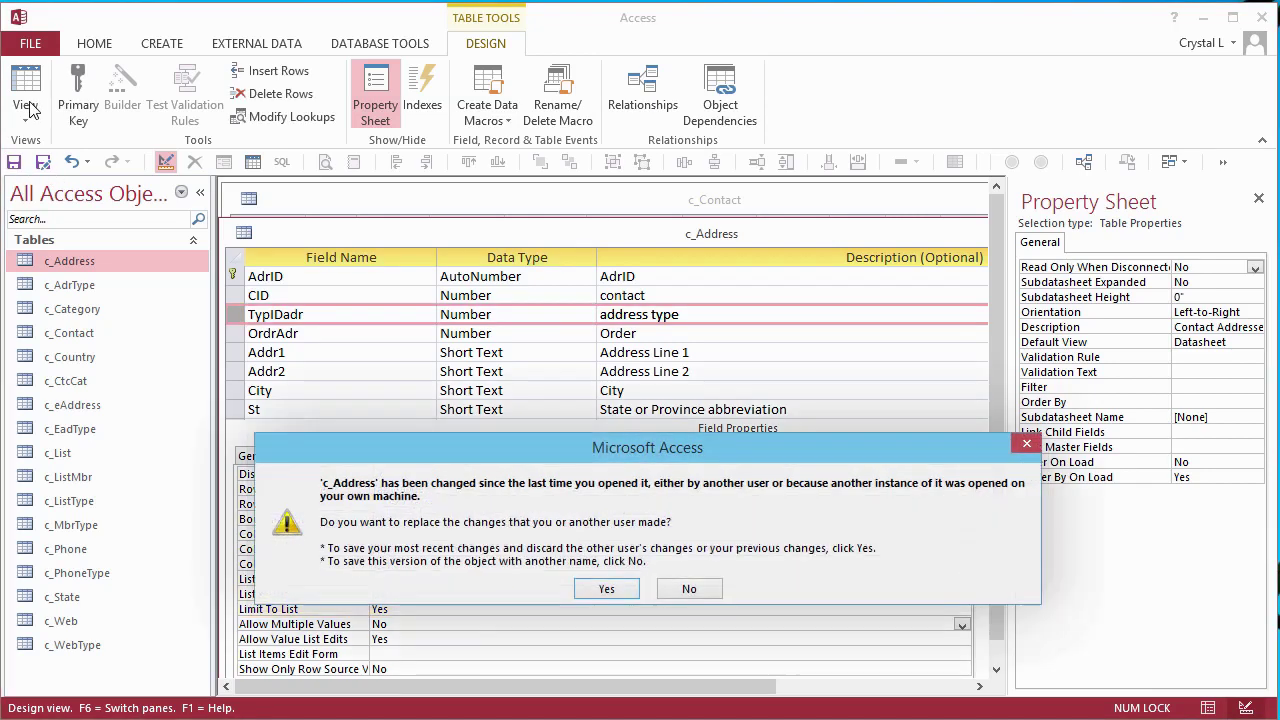
# - View c_Address as a datasheet, dismiss the empty TypIDadr list, and close the table
pyautogui.click(594, 591)
pyautogui.click(524, 280)
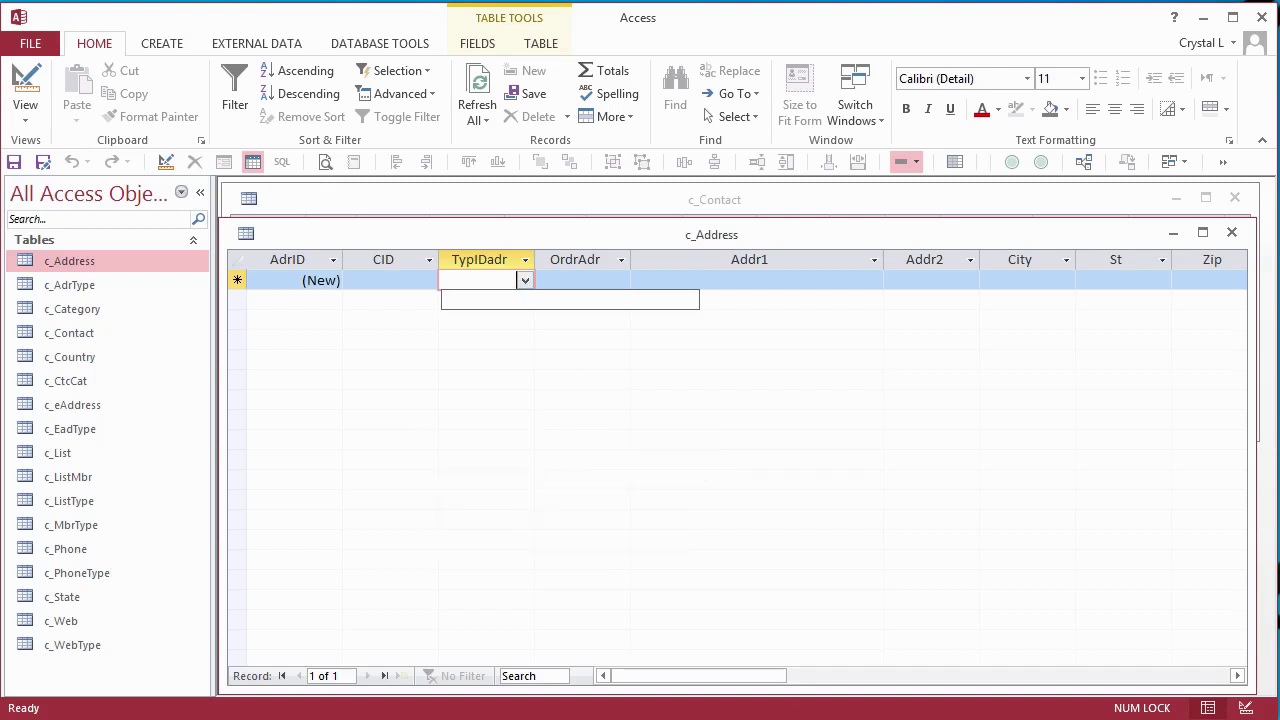
pyautogui.press('Escape')
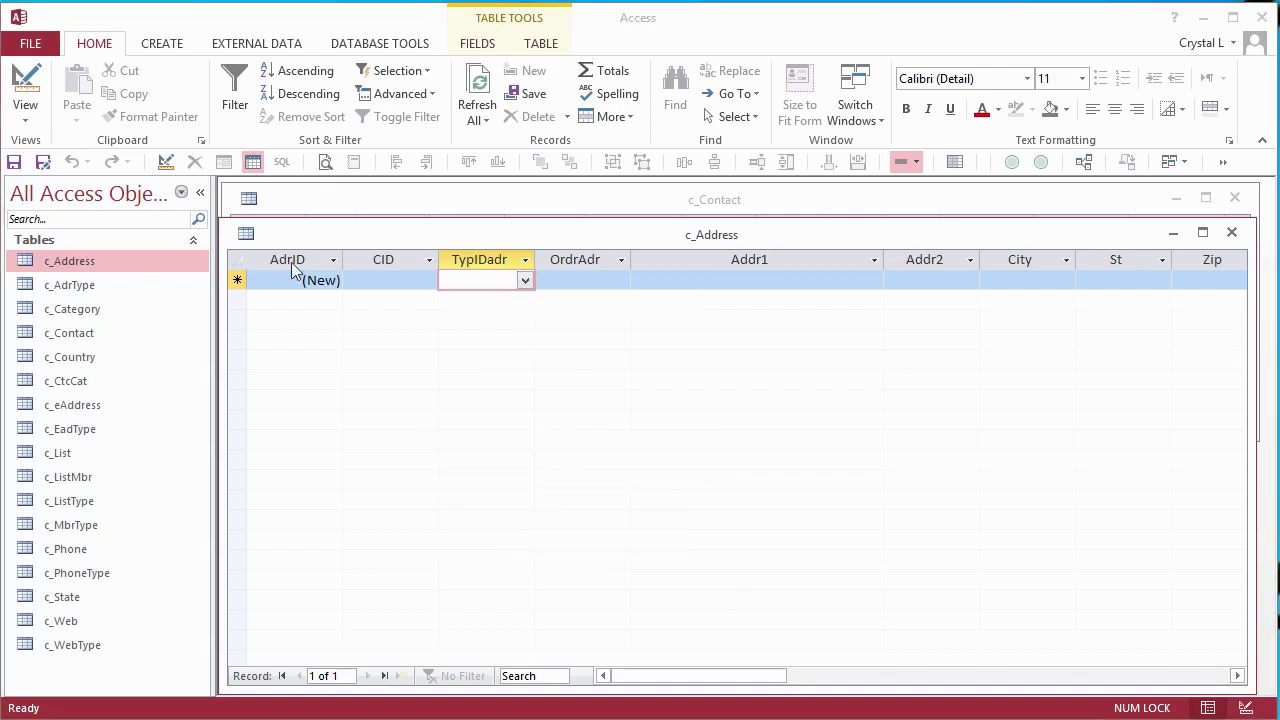
pyautogui.click(245, 233)
pyautogui.click(246, 235)
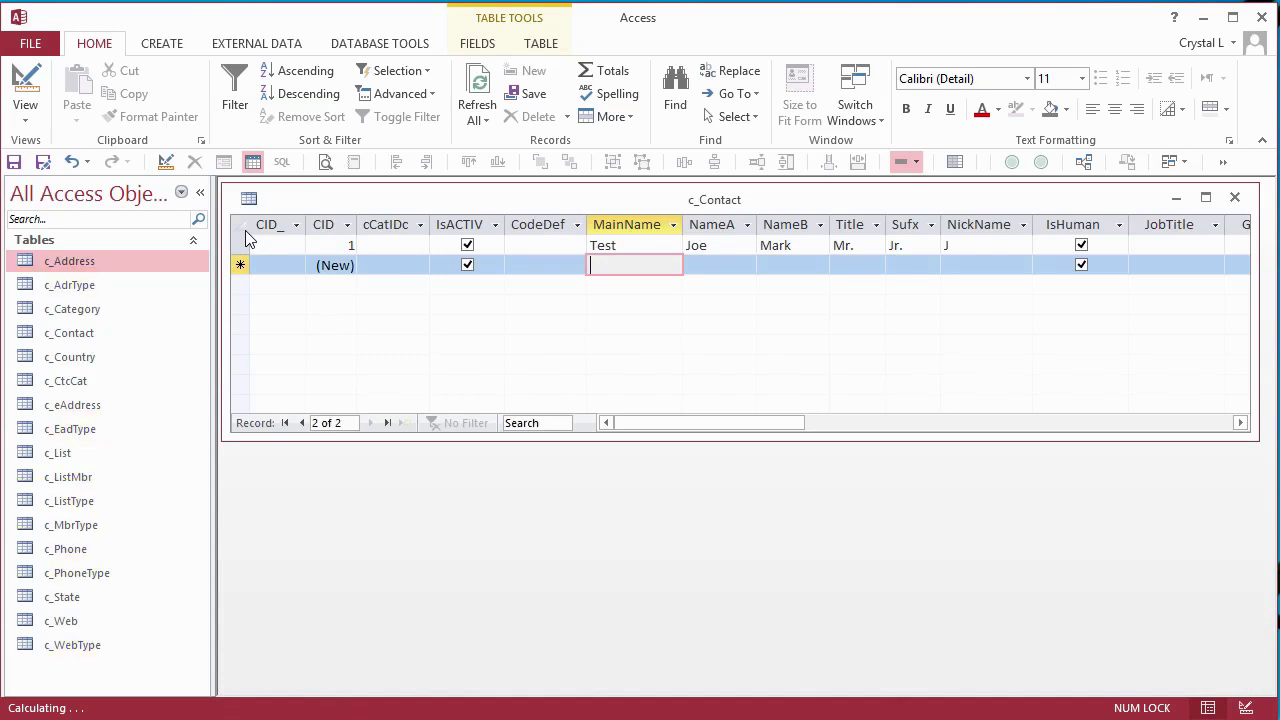
# - Filter the navigation pane by 'ty' and close c_Contact, saving its layout
pyautogui.click(52, 219)
pyautogui.write('ty')
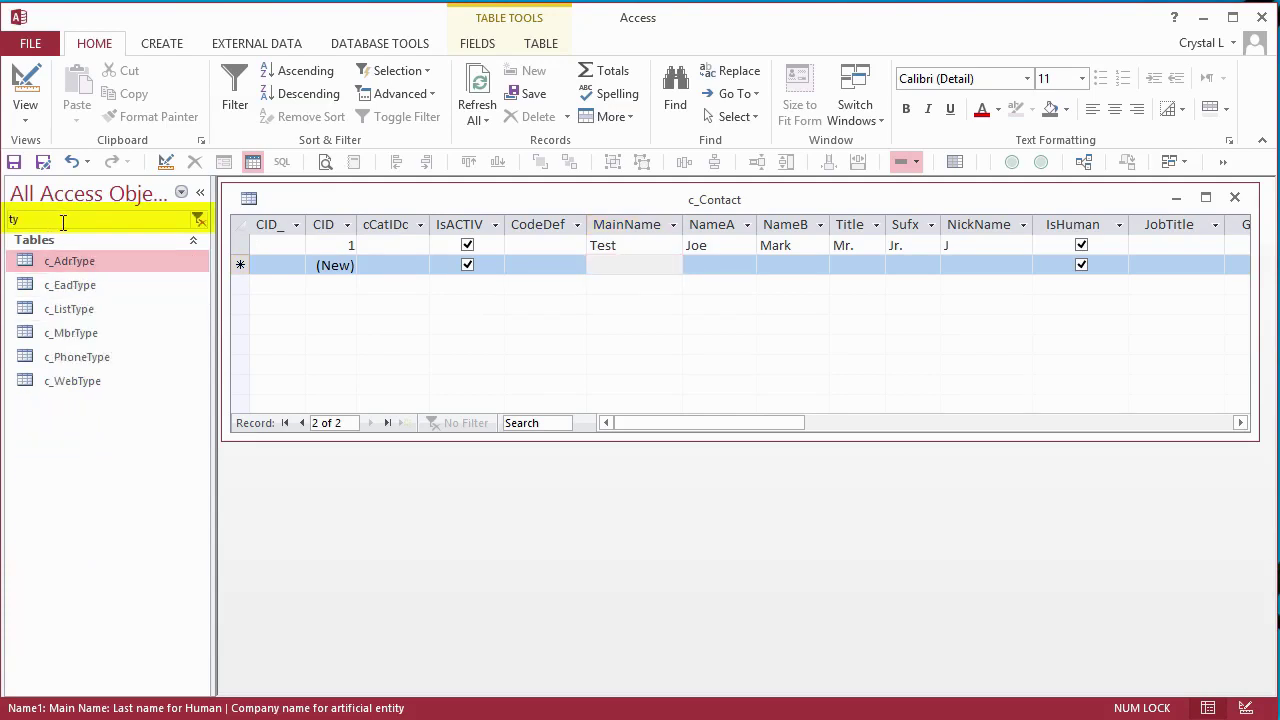
pyautogui.click(249, 199)
pyautogui.click(272, 338)
pyautogui.click(562, 559)
# - Delete the six Type tables and their relationships
pyautogui.keyDown('shift'); pyautogui.click(82, 382); pyautogui.keyUp('shift')
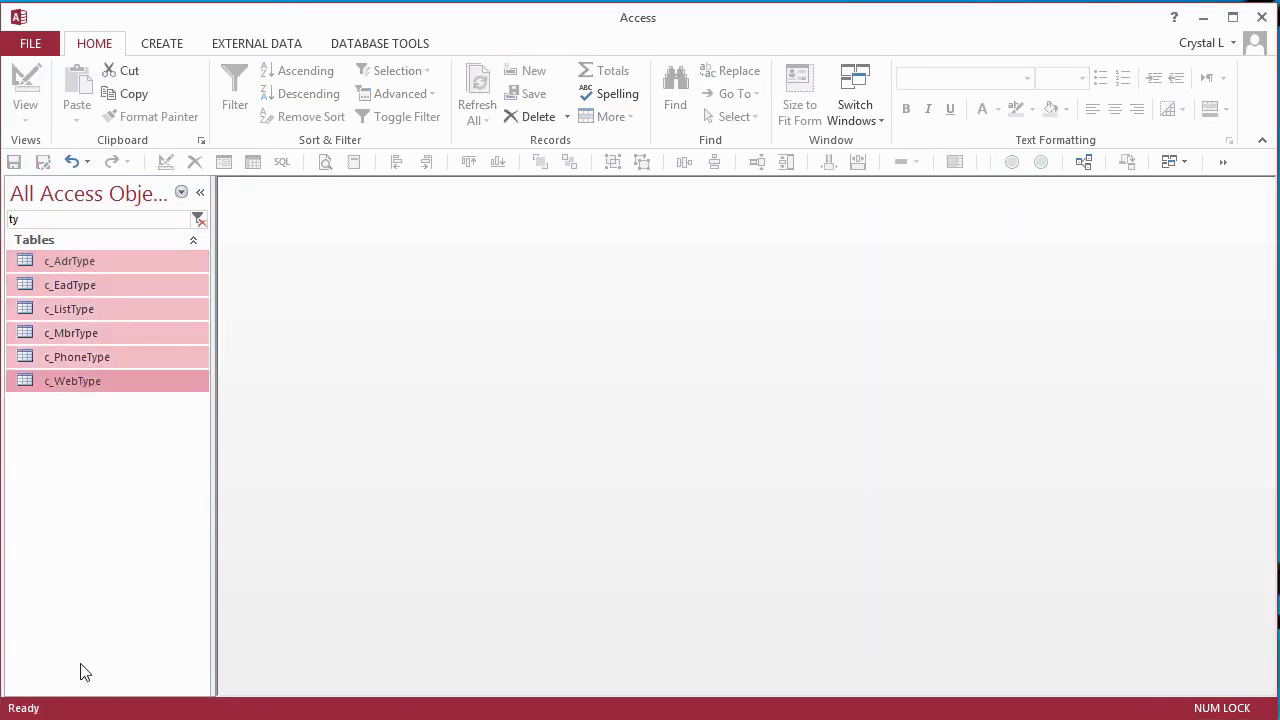
pyautogui.press('Delete')
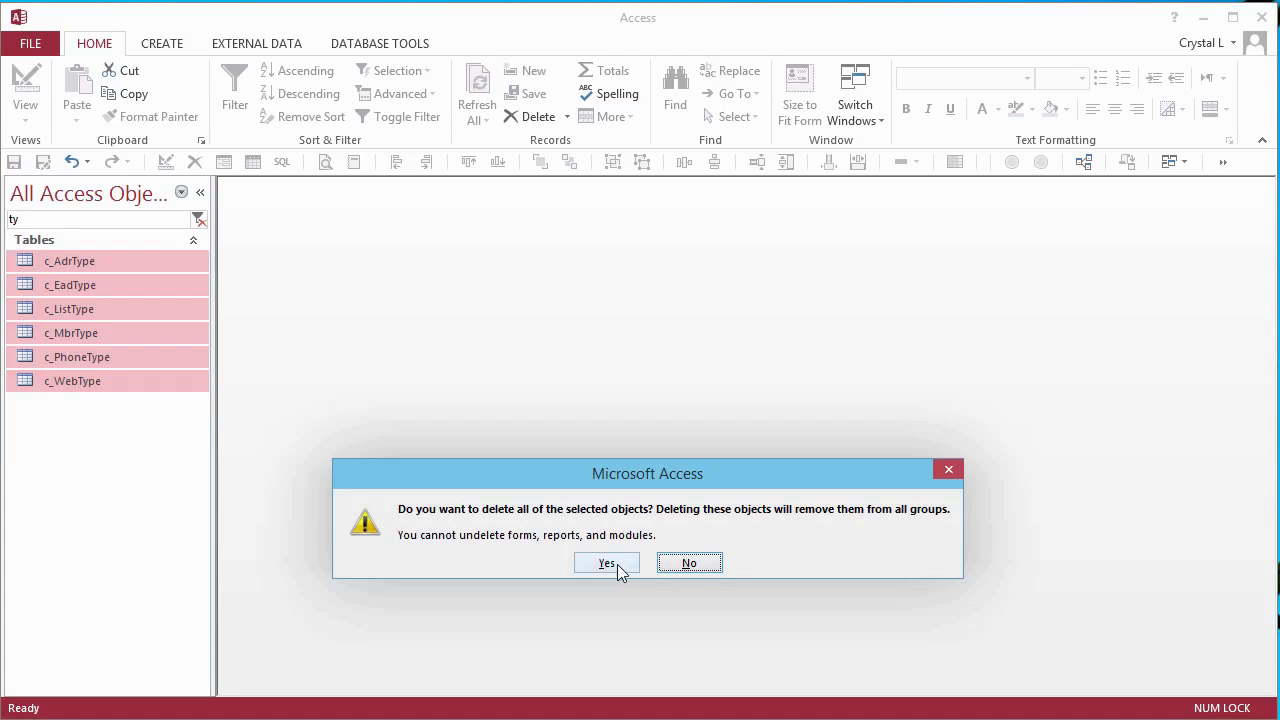
pyautogui.click(617, 564)
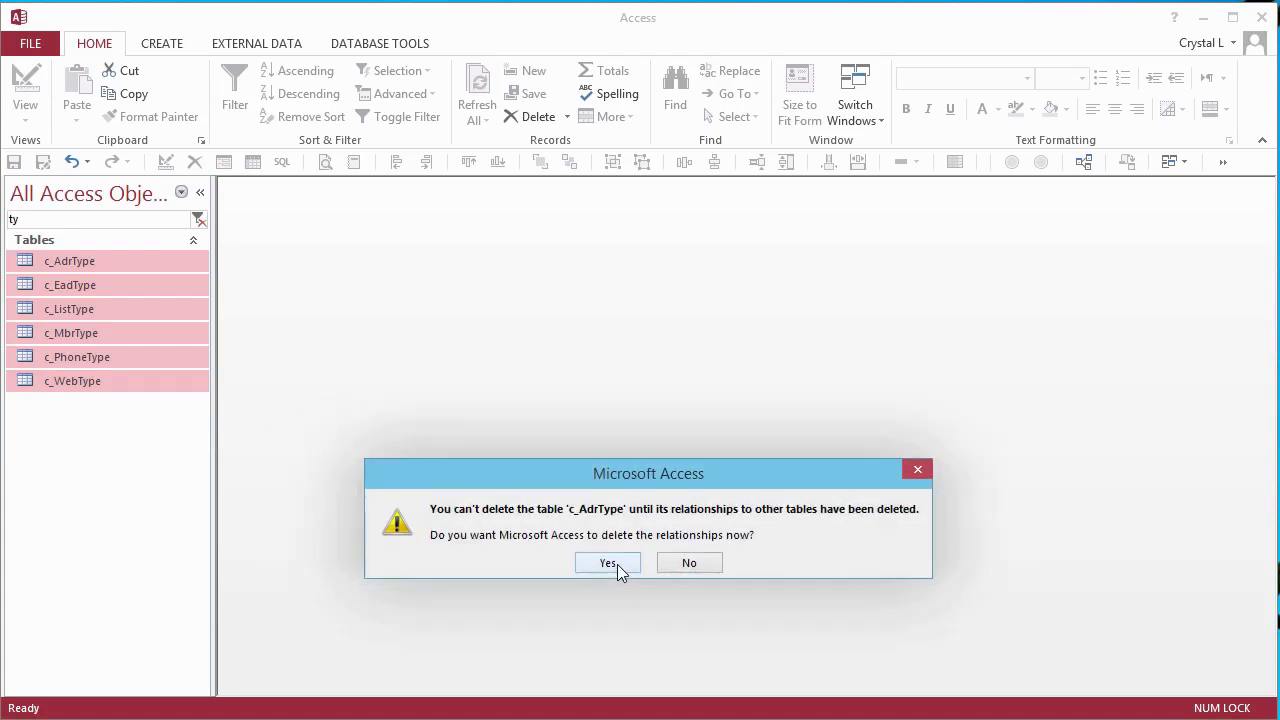
pyautogui.click(609, 563)
# - In Import Objects, select c_AdrType, c_EadType, c_ListType, c_MbrType, c_PhoneType and c_WebType
pyautogui.click(236, 47)
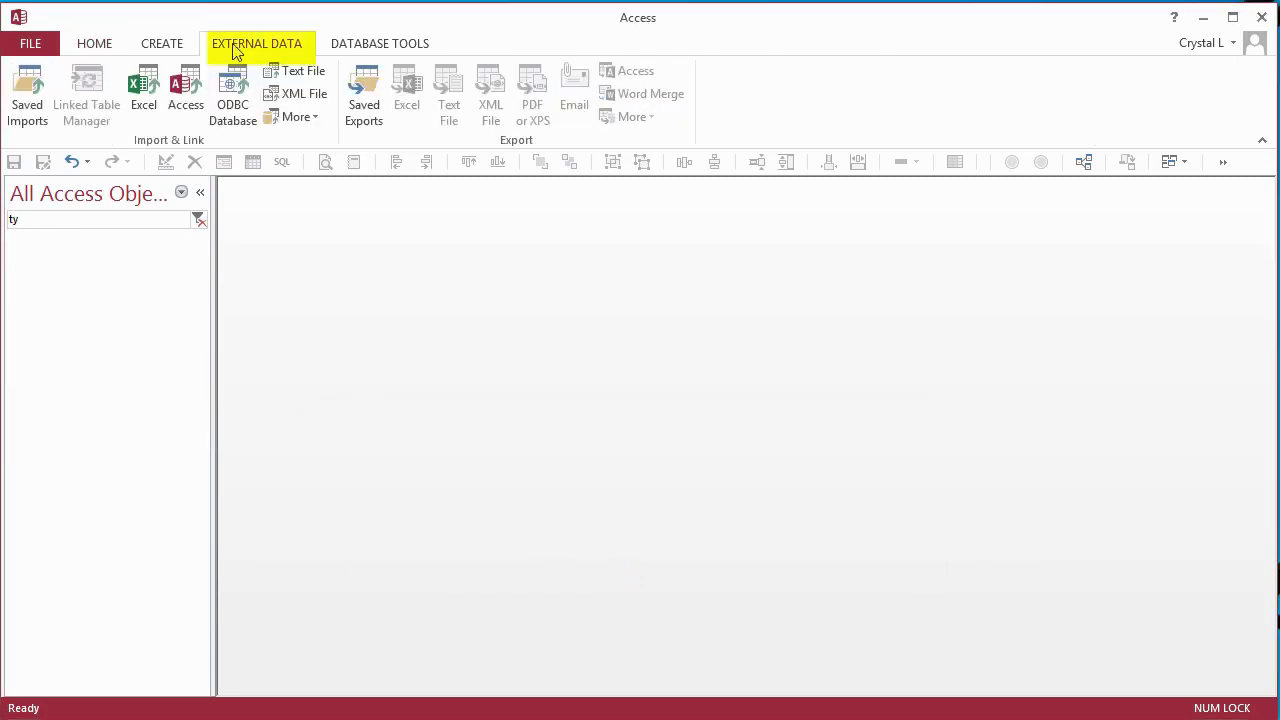
pyautogui.click(186, 85)
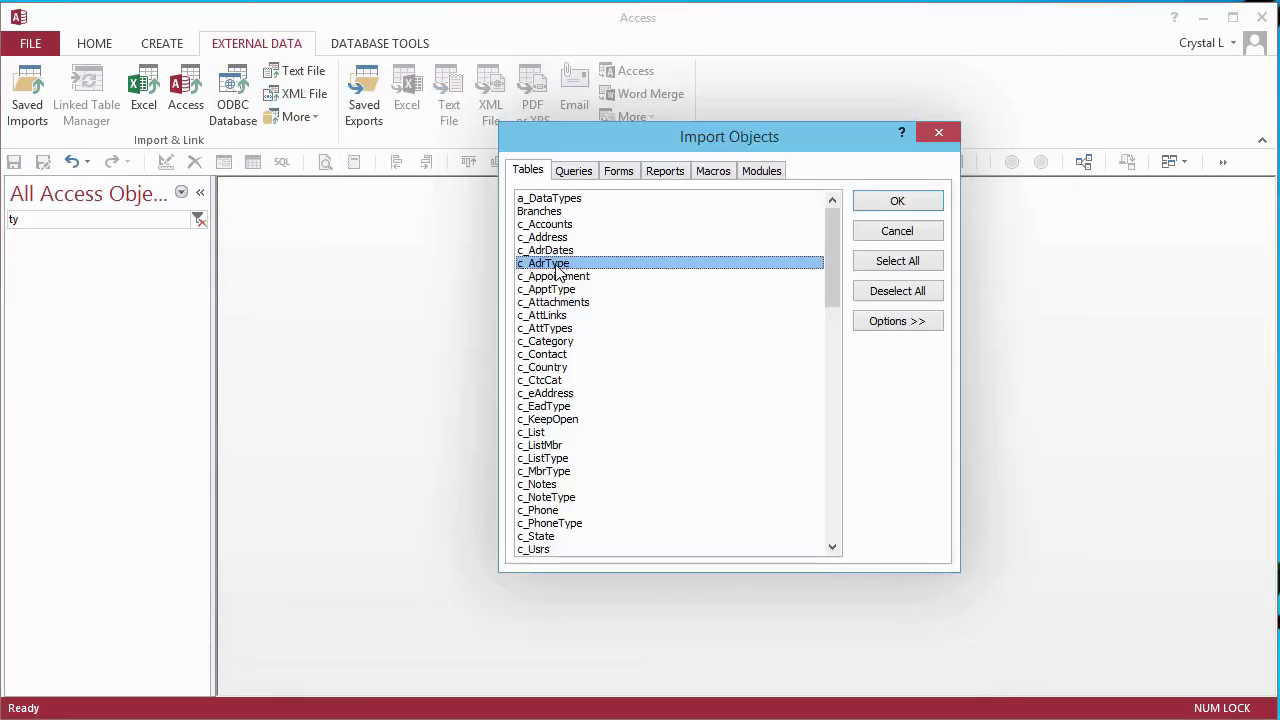
pyautogui.click(562, 406)
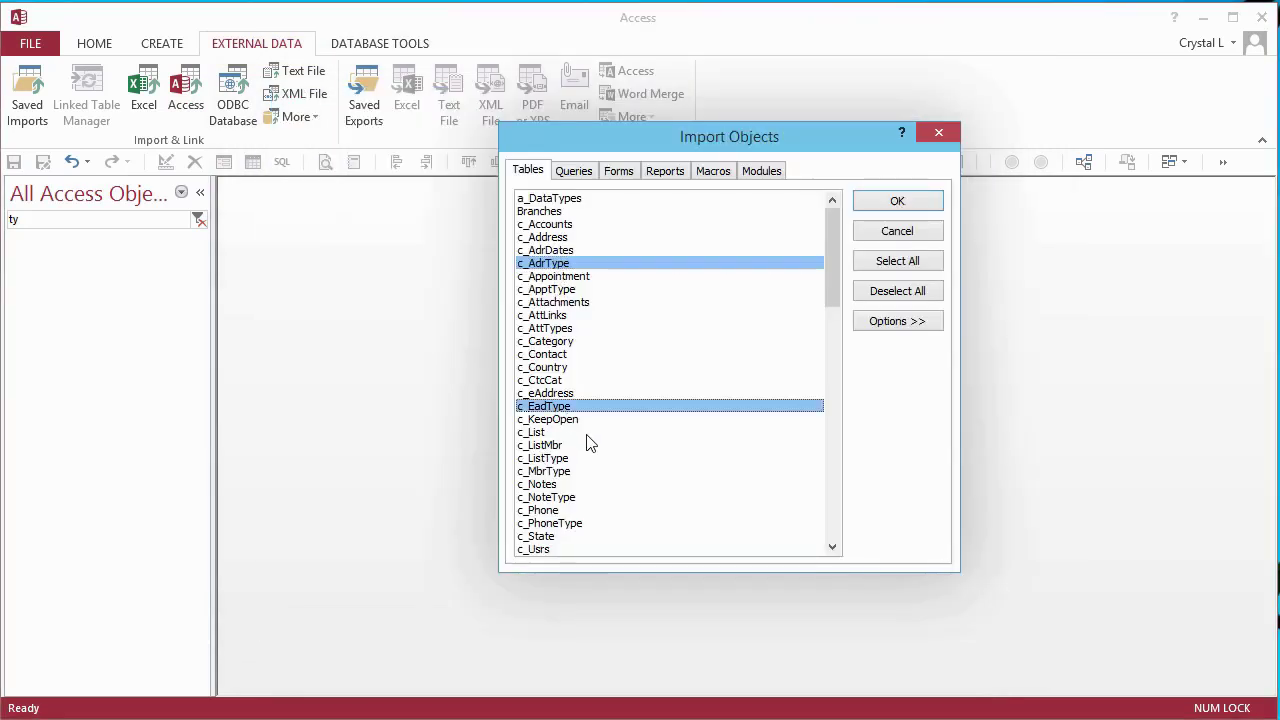
pyautogui.click(558, 459)
pyautogui.click(560, 472)
pyautogui.click(555, 524)
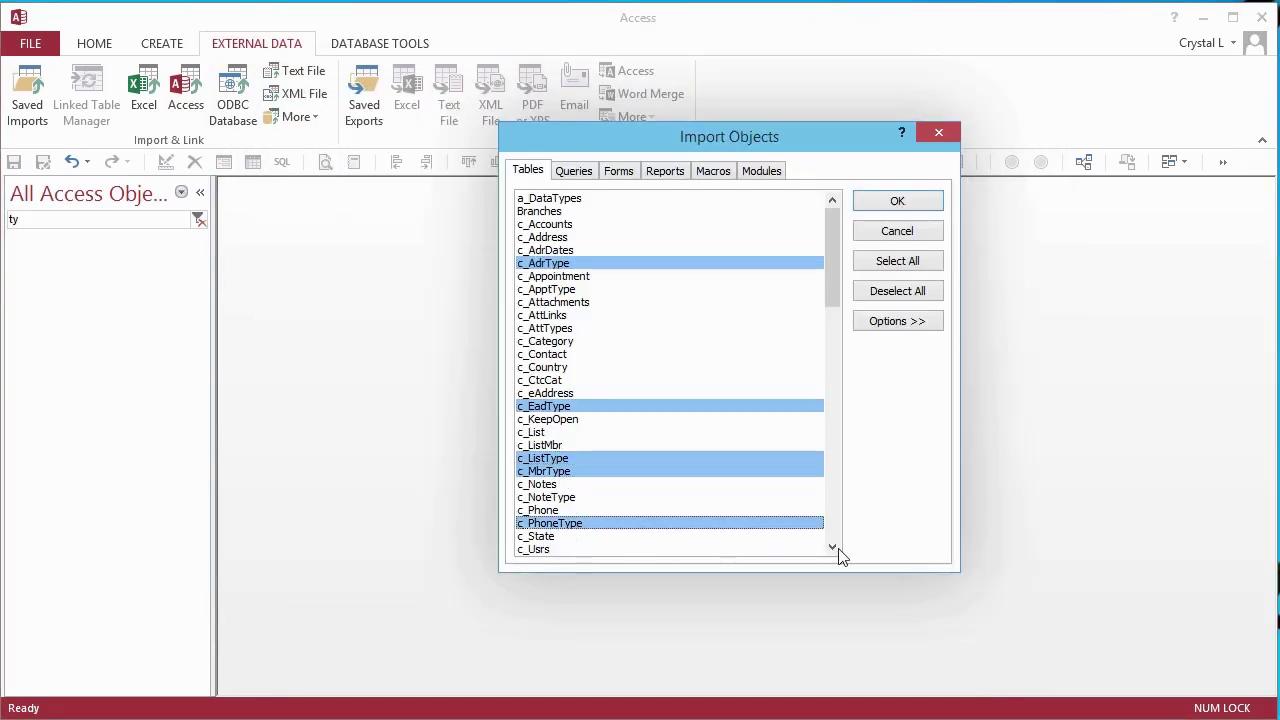
pyautogui.click(834, 548)
pyautogui.click(834, 548)
pyautogui.click(834, 548)
pyautogui.click(834, 548)
pyautogui.click(834, 548)
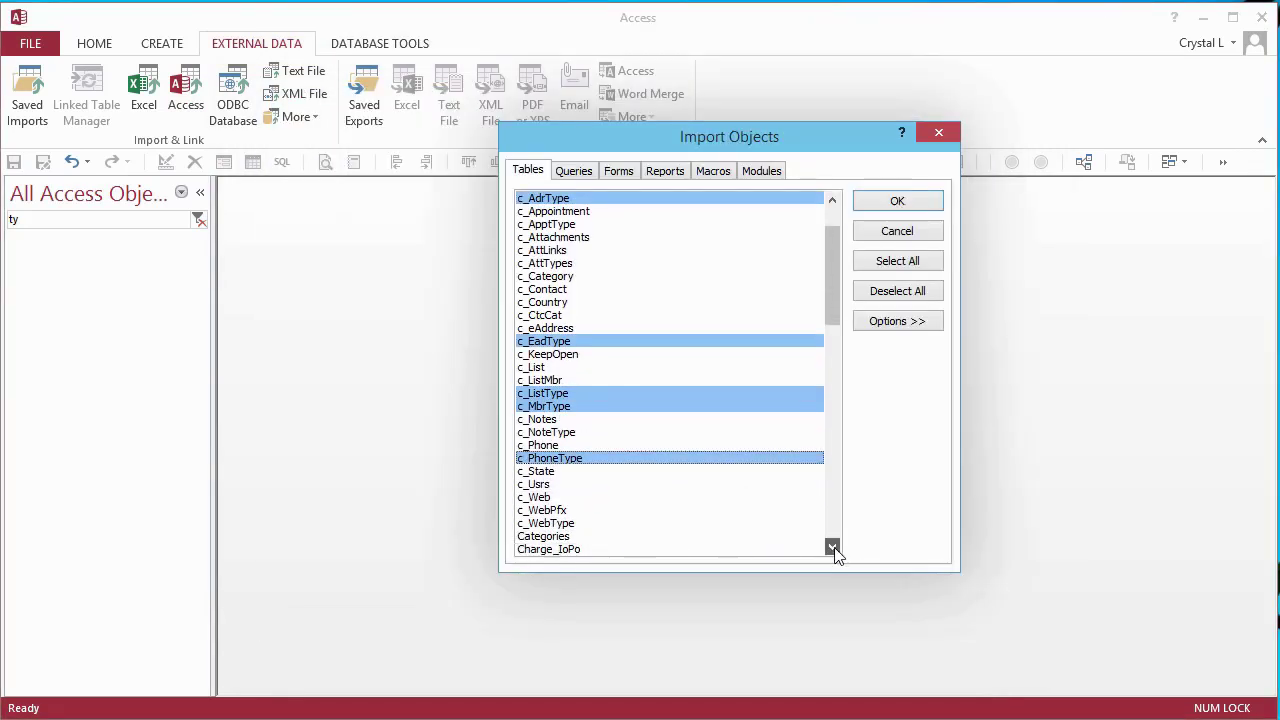
pyautogui.click(560, 523)
# - Import the tables with their relationships, without saving the import steps
pyautogui.click(888, 320)
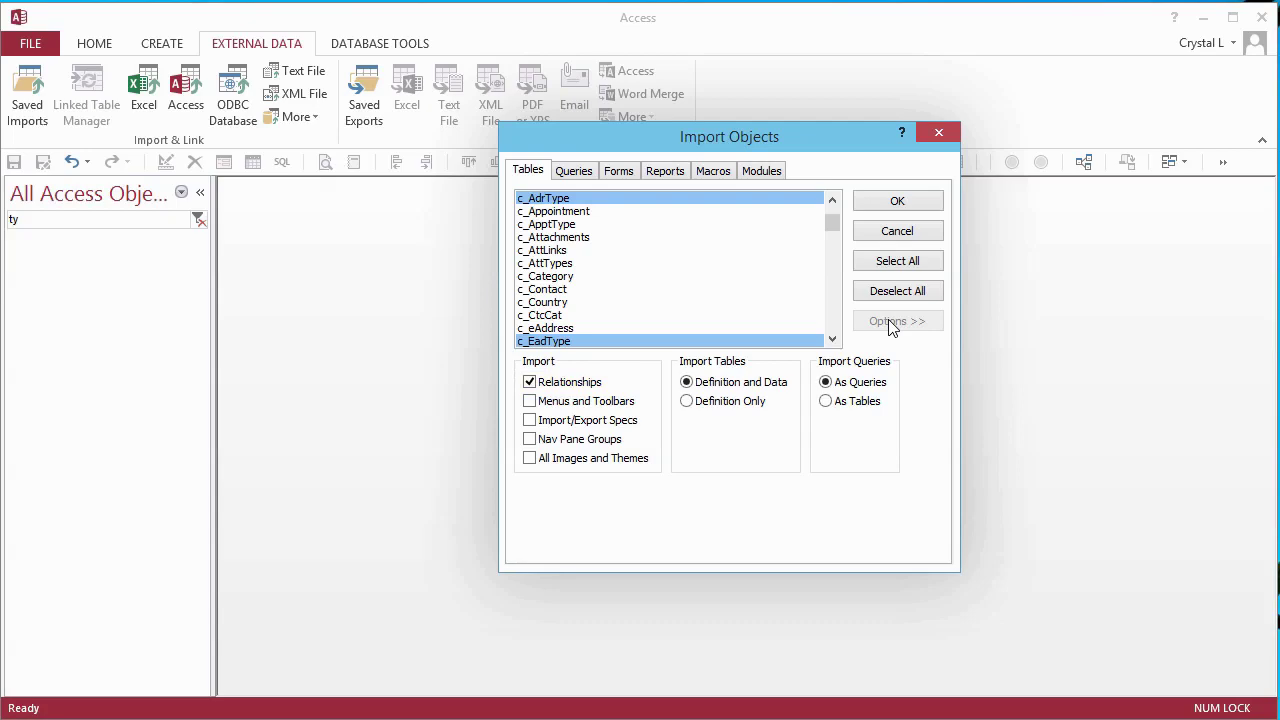
pyautogui.click(897, 203)
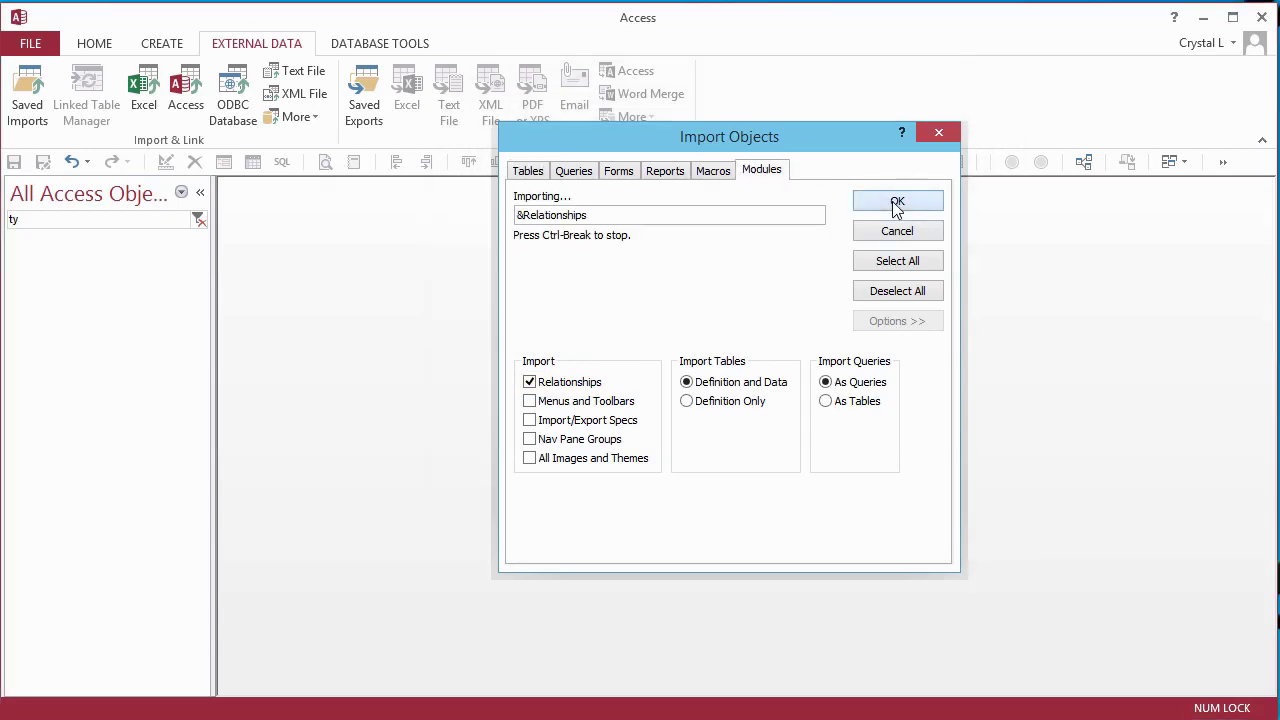
pyautogui.click(948, 625)
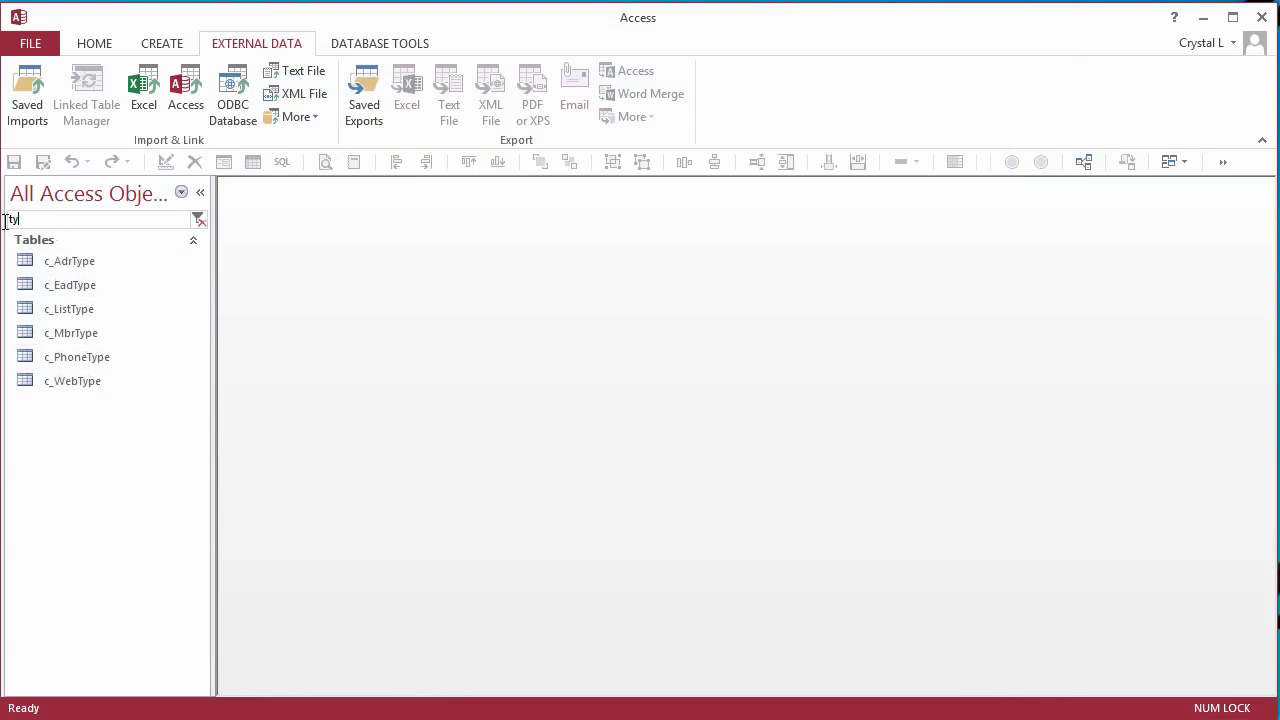
# - Open the c_Address table and look over the current address type choices
pyautogui.write('ad')
pyautogui.doubleClick(86, 260)
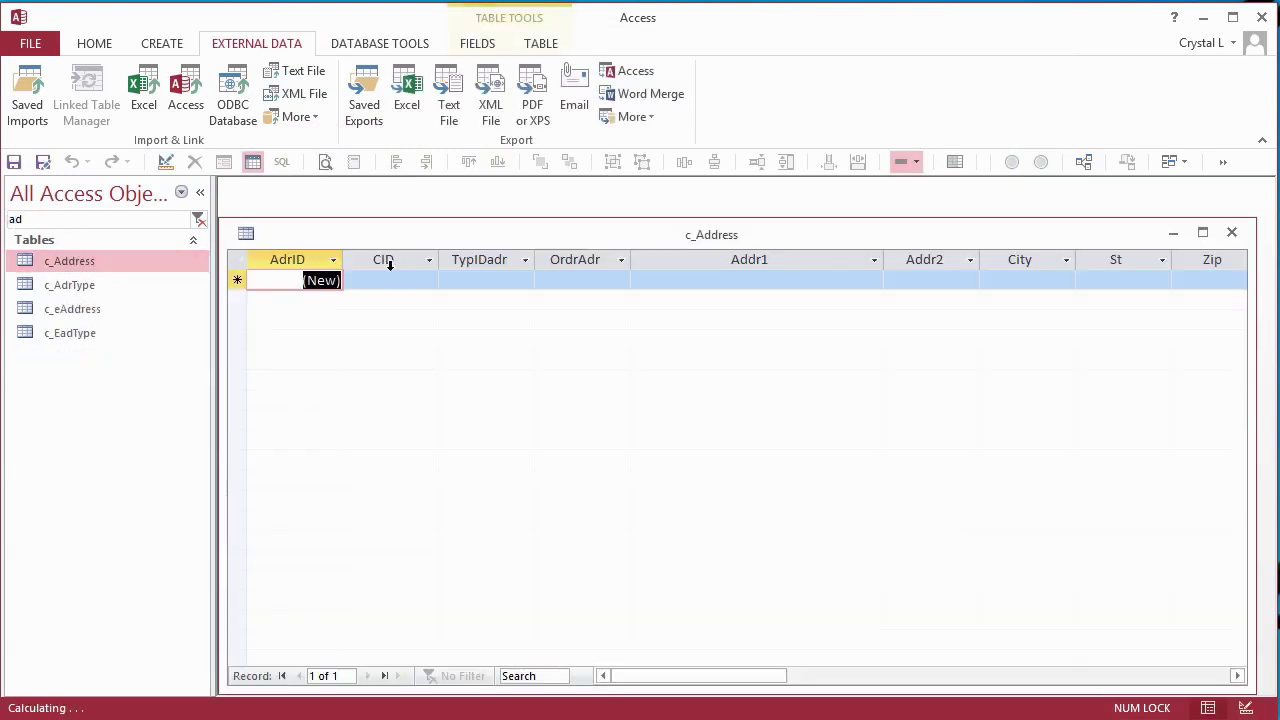
pyautogui.click(519, 281)
pyautogui.click(524, 281)
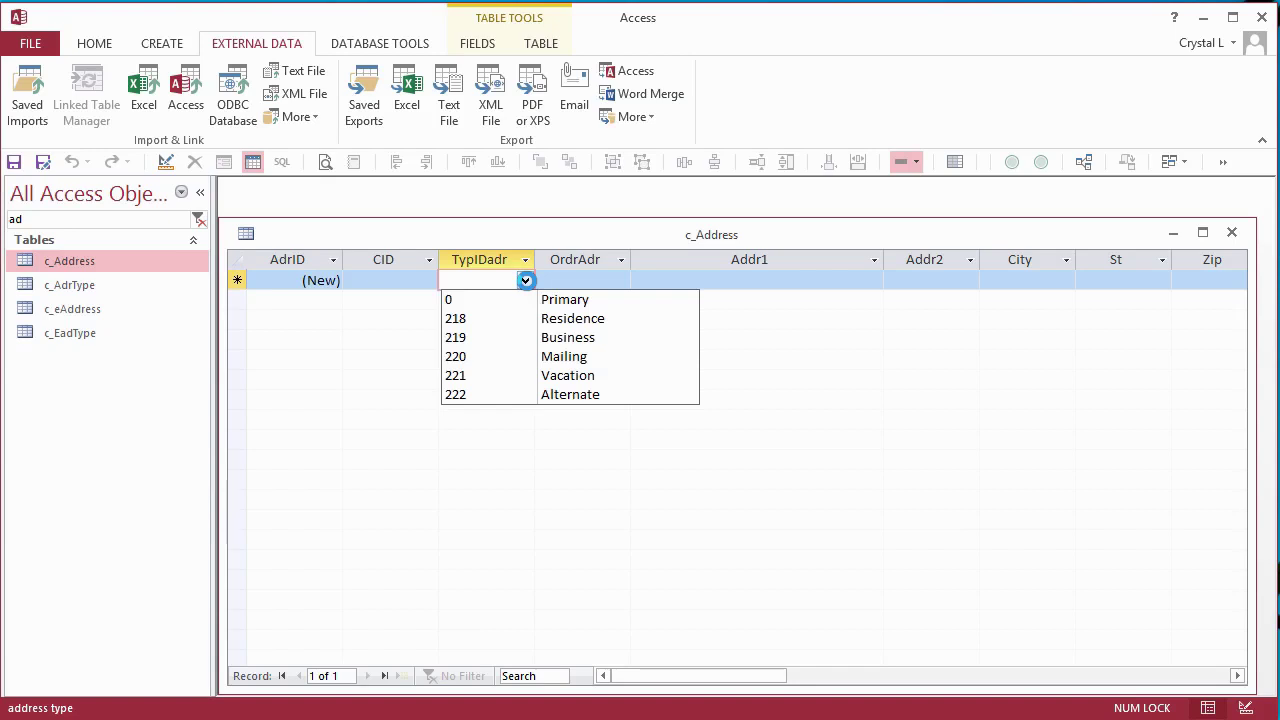
pyautogui.click(338, 238)
# - In c_Address Design view, delete the TypIDadr field and insert a blank row above OrdrAdr
pyautogui.rightClick(338, 238)
pyautogui.click(410, 321)
pyautogui.click(309, 315)
pyautogui.click(303, 455)
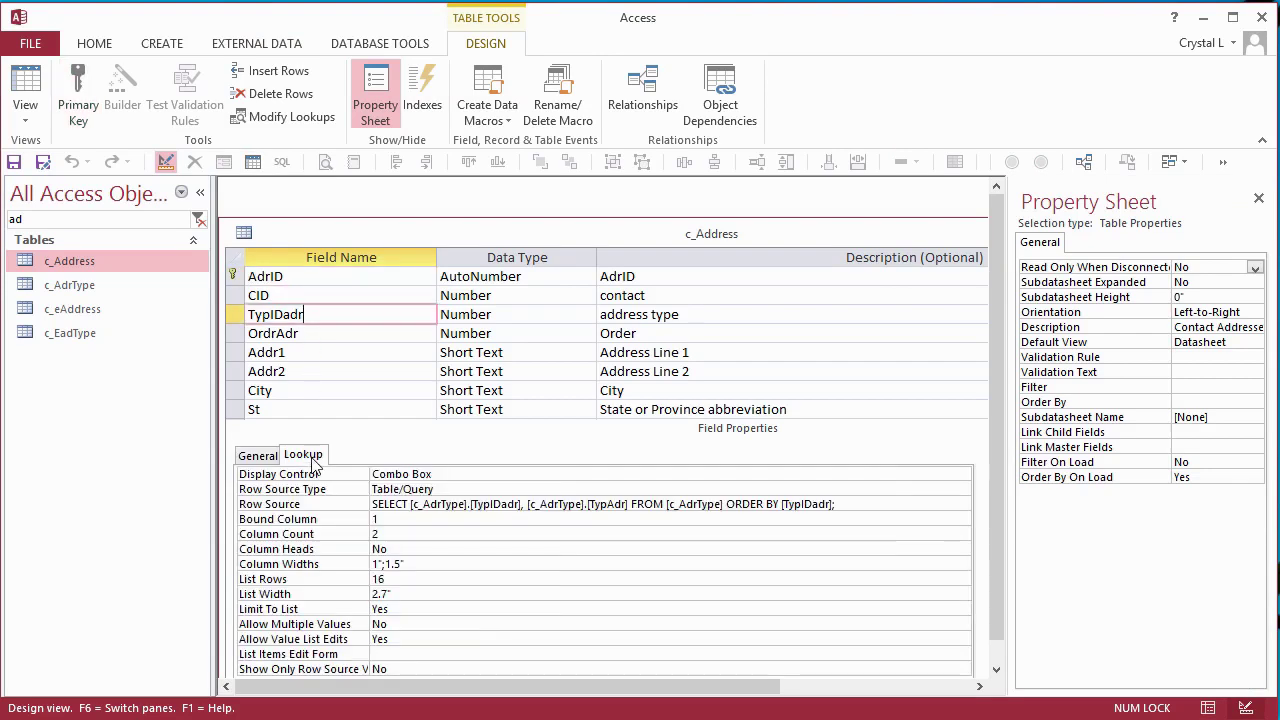
pyautogui.click(238, 315)
pyautogui.press('Delete')
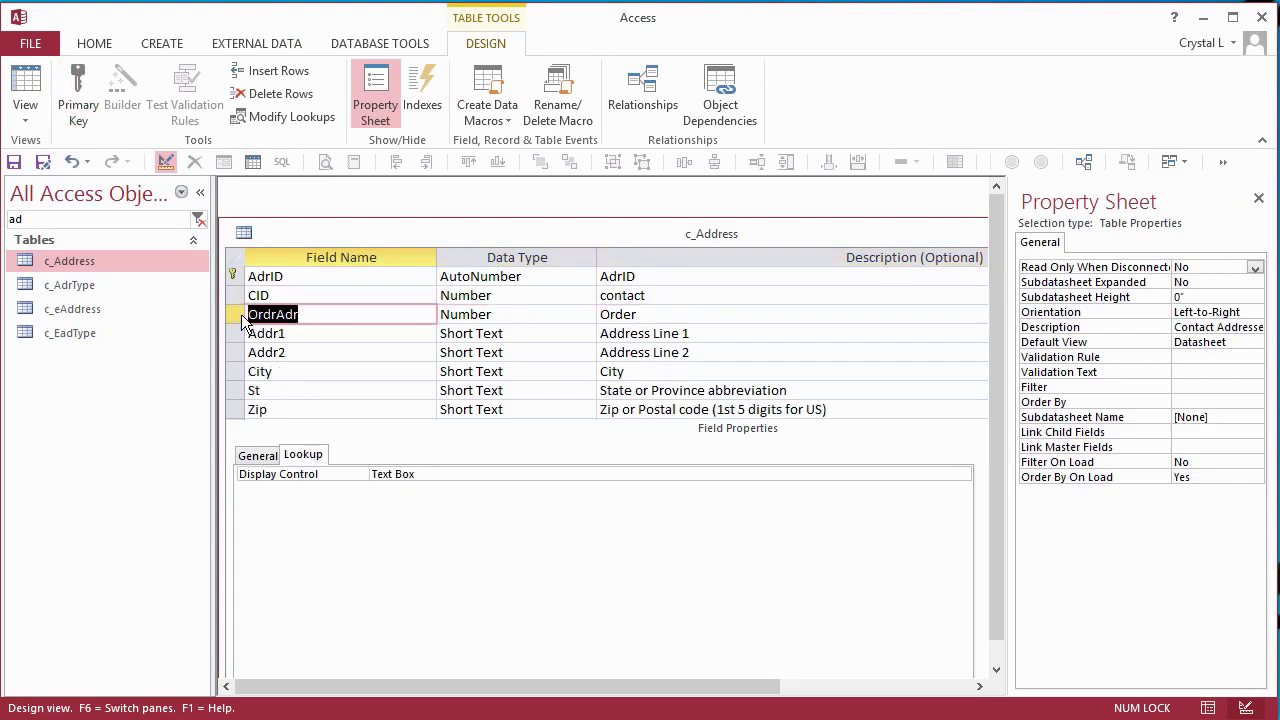
pyautogui.click(238, 318)
pyautogui.press('Insert')
# - Name the new row TypIDadr and build a lookup on c_AdrType using TypIDadr and TypAdr
pyautogui.click(284, 314)
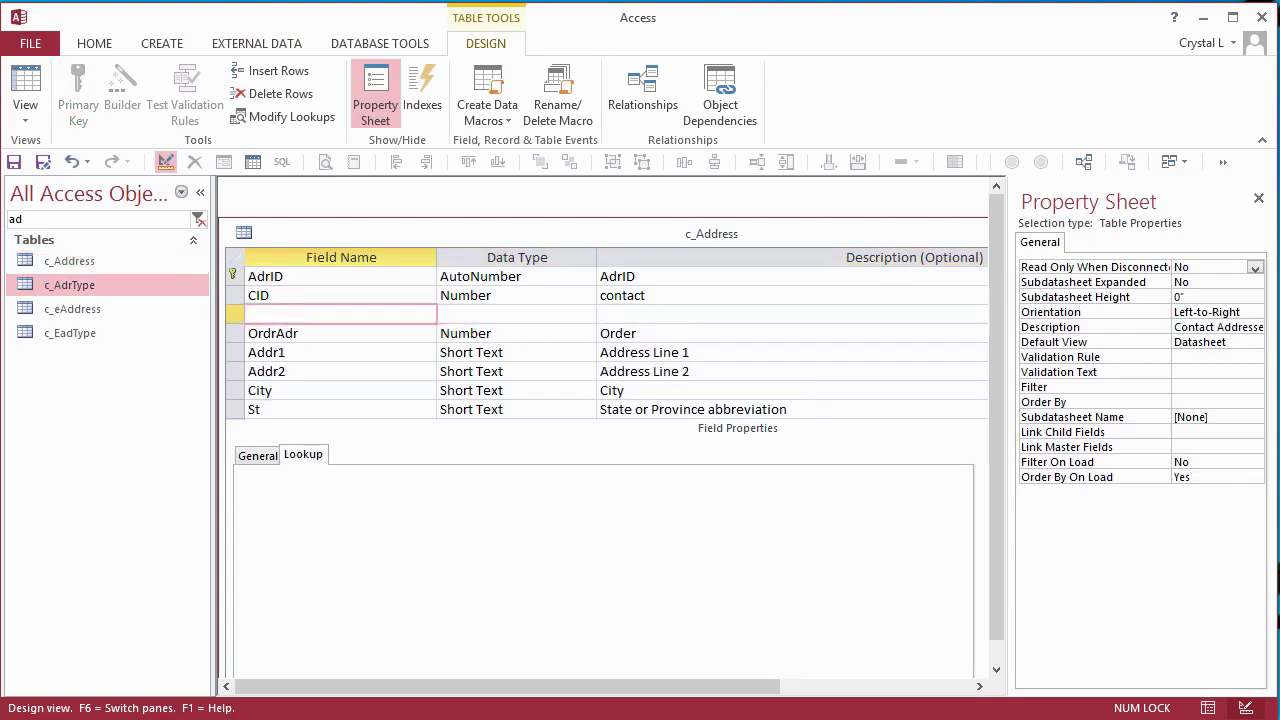
pyautogui.write('TypIDadr')
pyautogui.press('Tab')
pyautogui.click(588, 314)
pyautogui.click(599, 470)
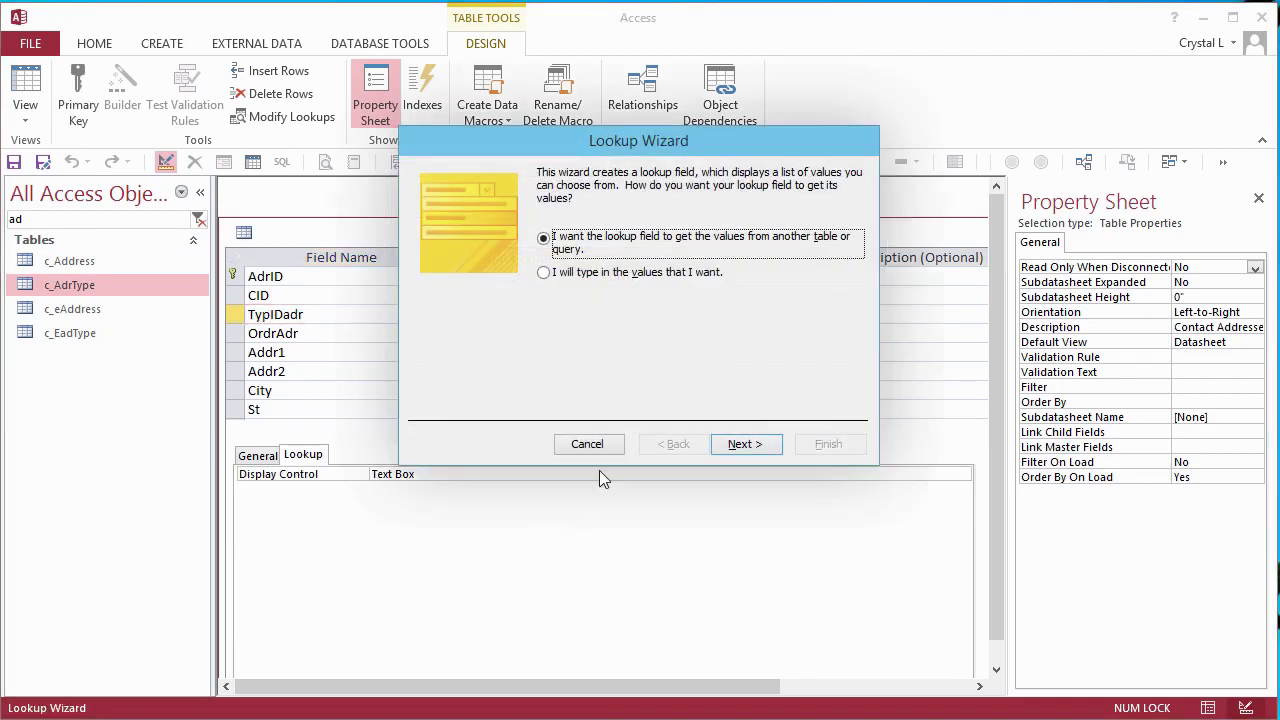
pyautogui.click(738, 447)
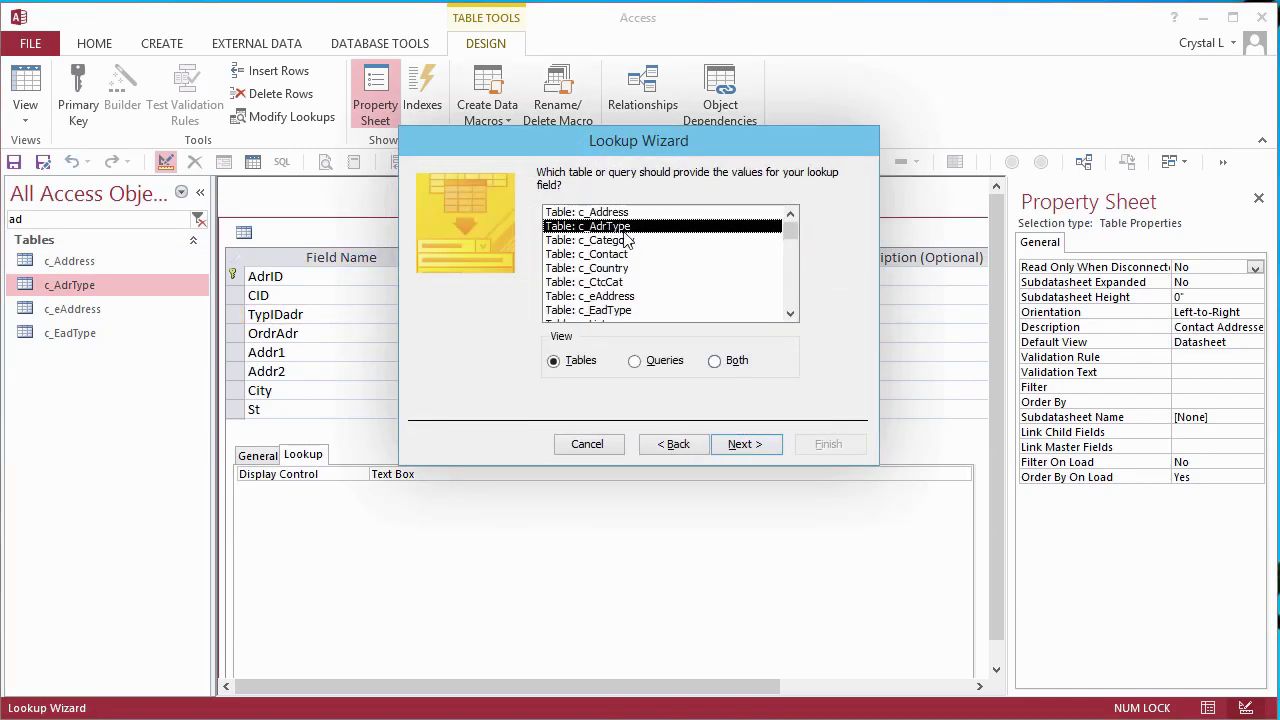
pyautogui.click(745, 447)
pyautogui.doubleClick(474, 309)
pyautogui.doubleClick(472, 309)
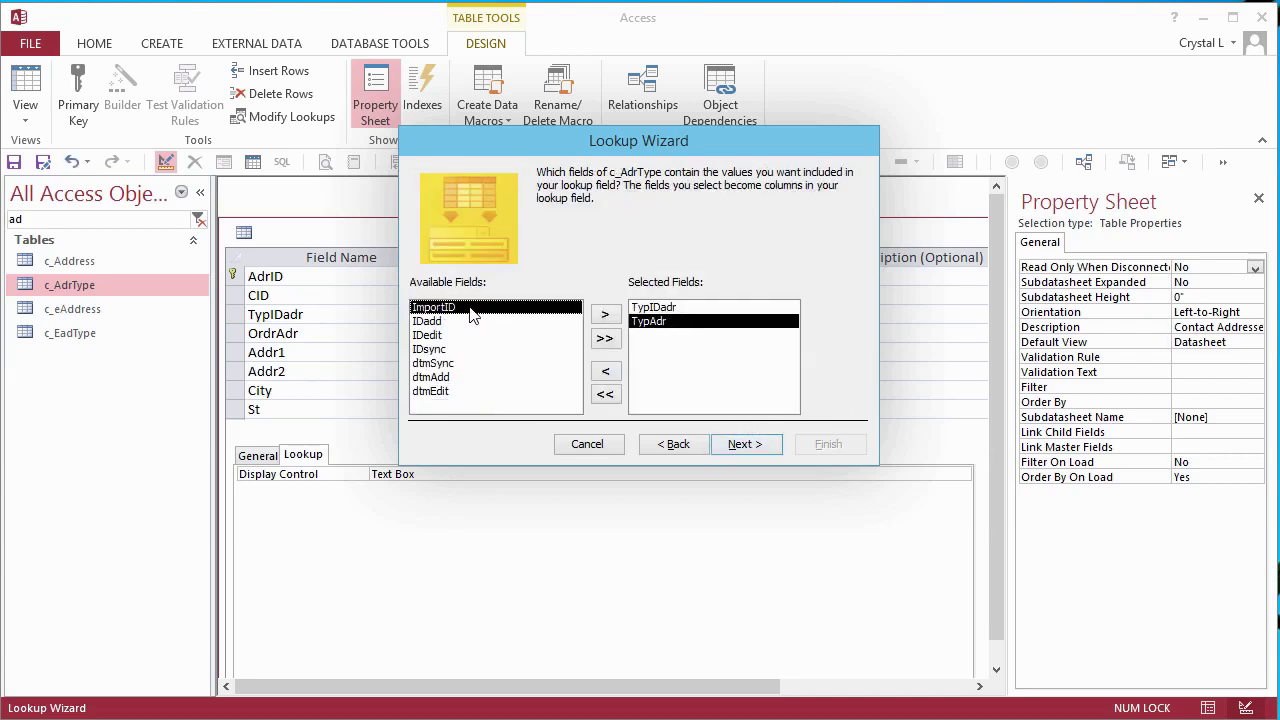
pyautogui.click(746, 446)
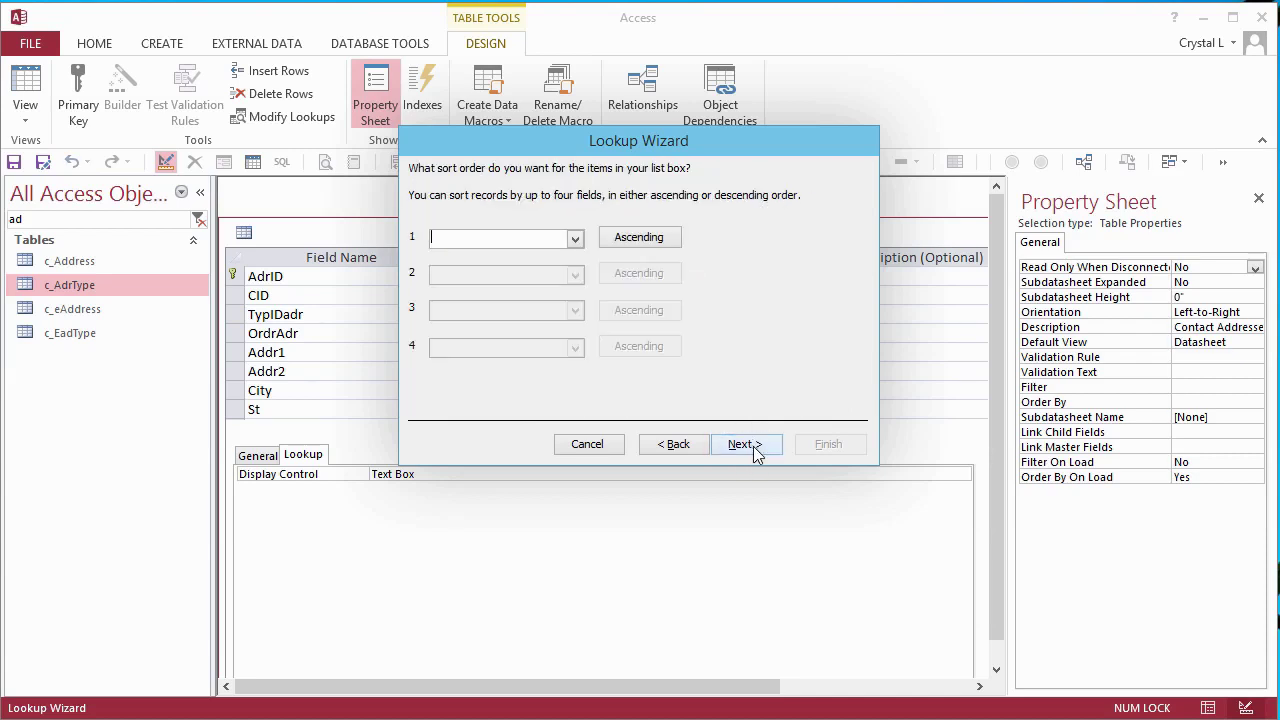
# - Sort the lookup by TypAdr, show the key column, enforce data integrity, finish and save
pyautogui.click(575, 239)
pyautogui.click(490, 285)
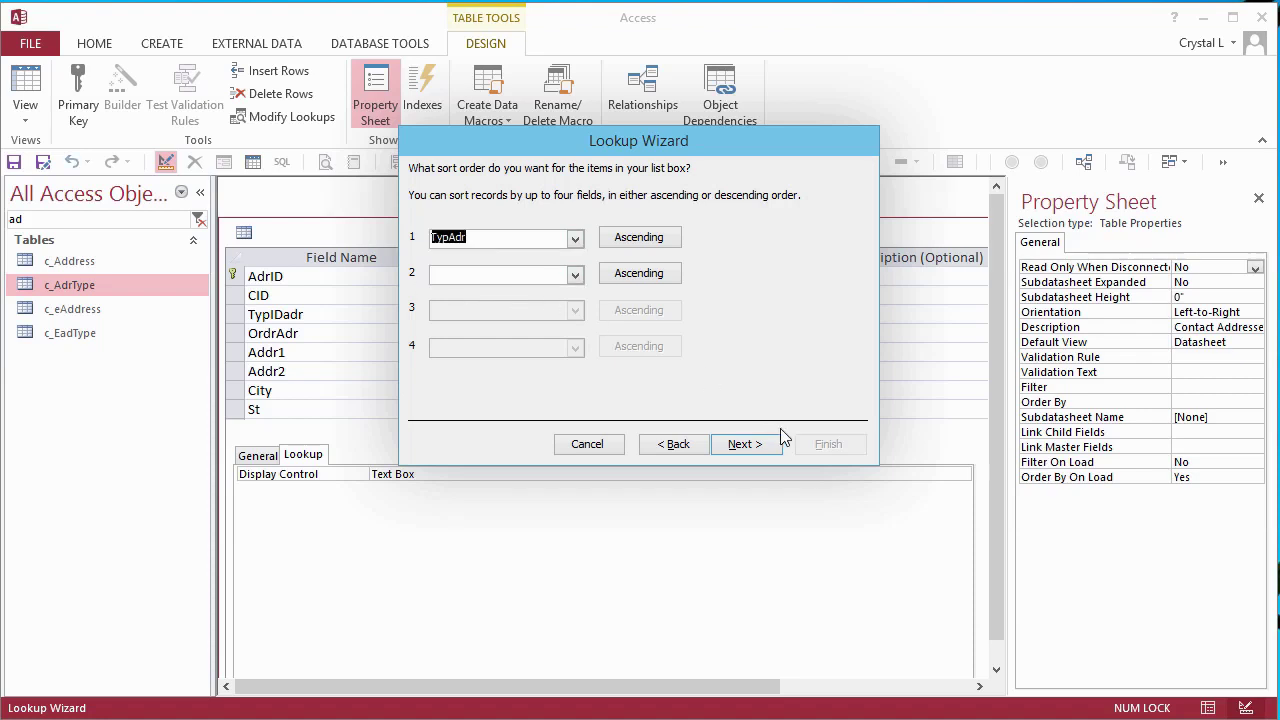
pyautogui.click(758, 448)
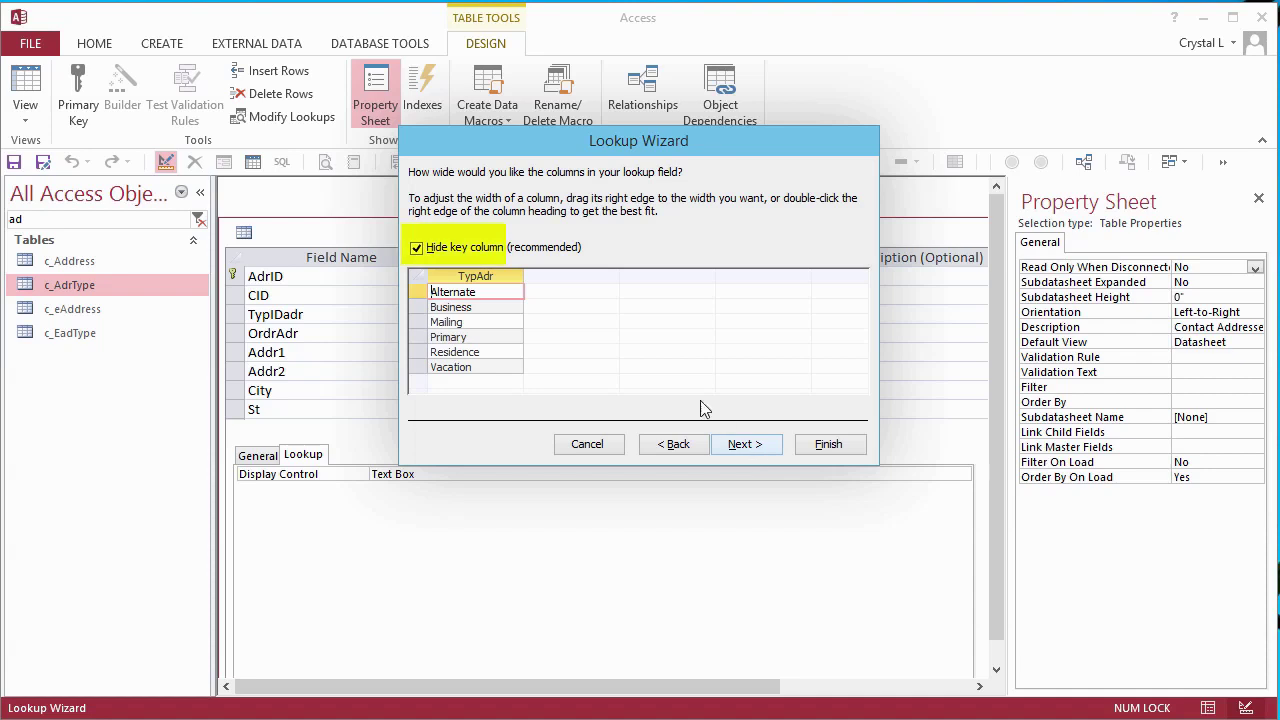
pyautogui.click(463, 252)
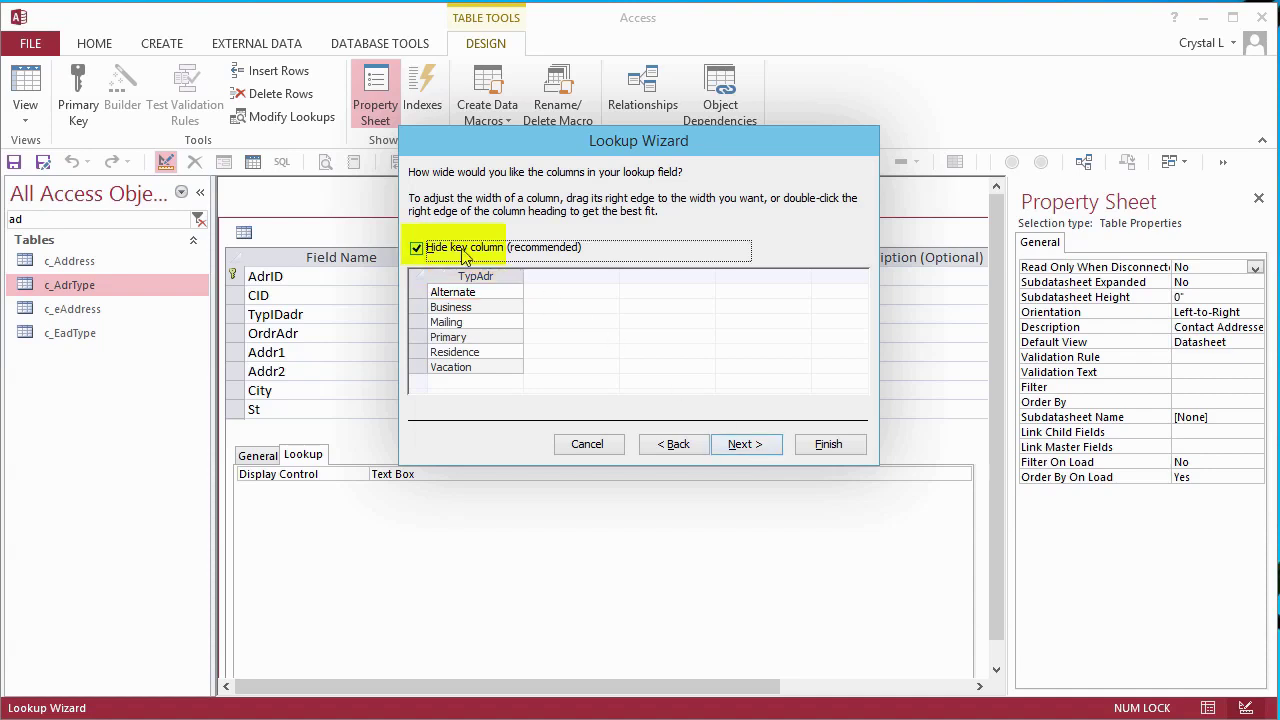
pyautogui.click(757, 446)
pyautogui.click(757, 446)
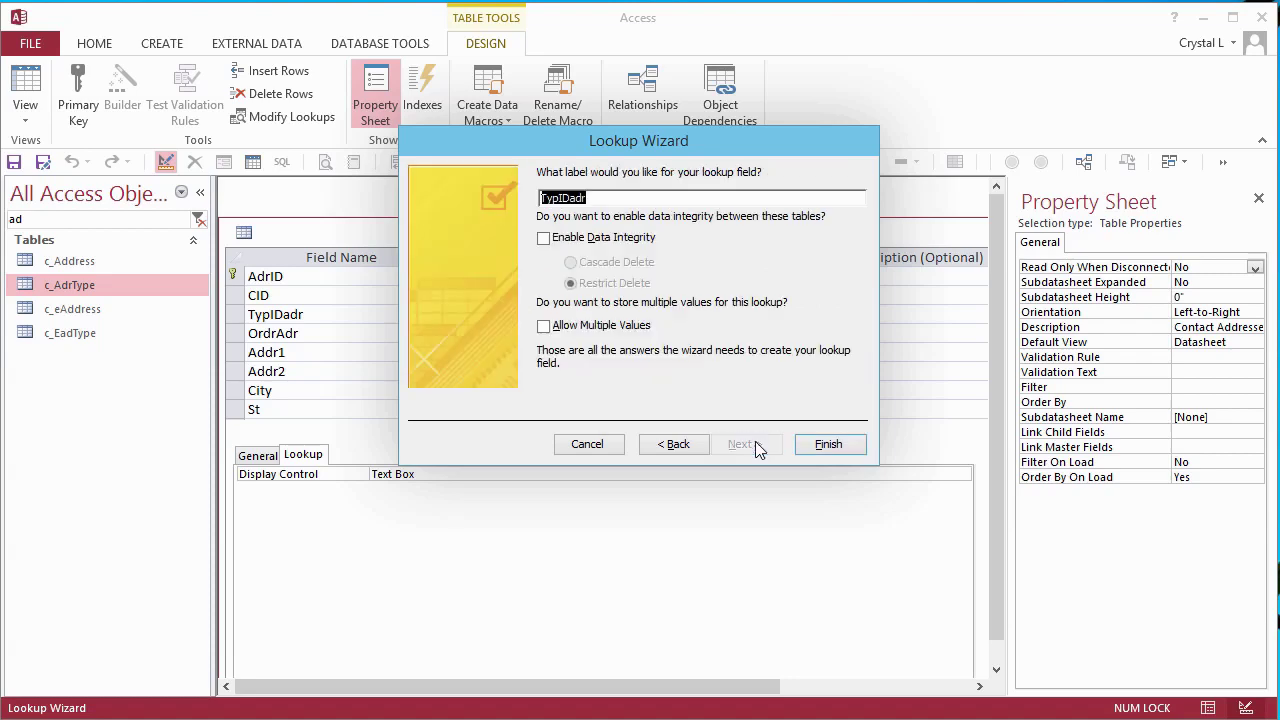
pyautogui.click(566, 241)
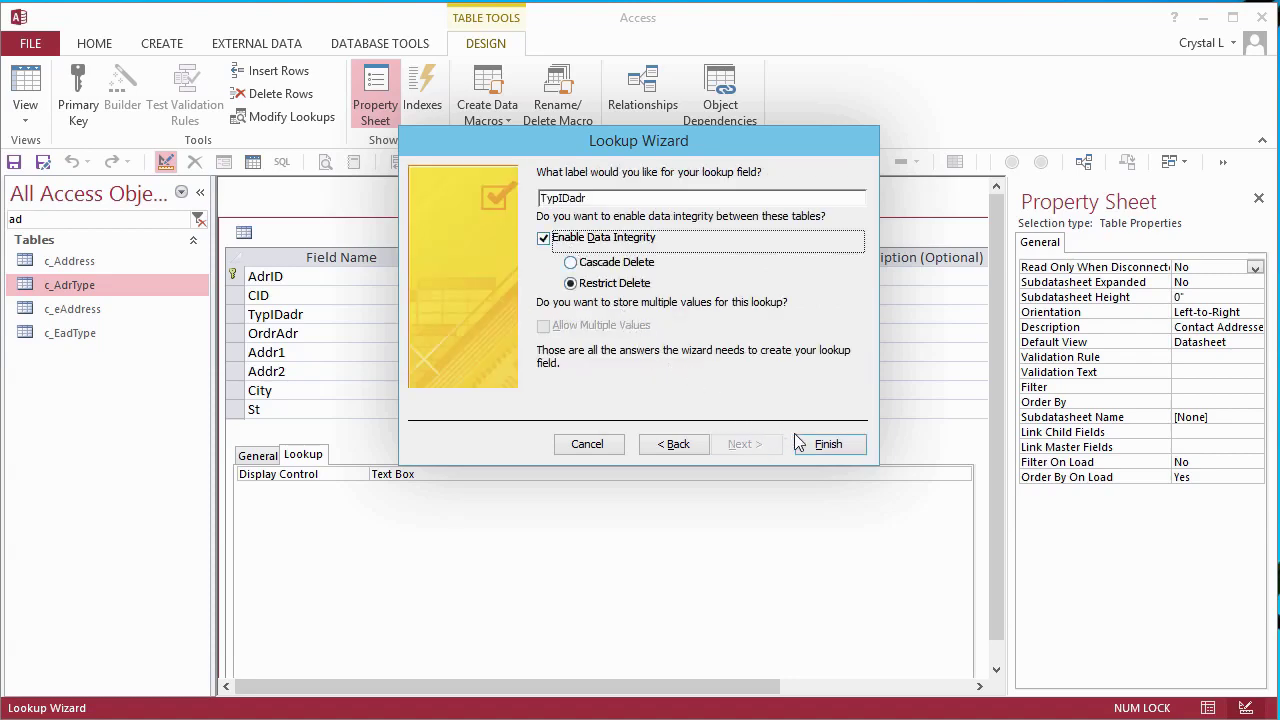
pyautogui.click(826, 444)
pyautogui.click(606, 559)
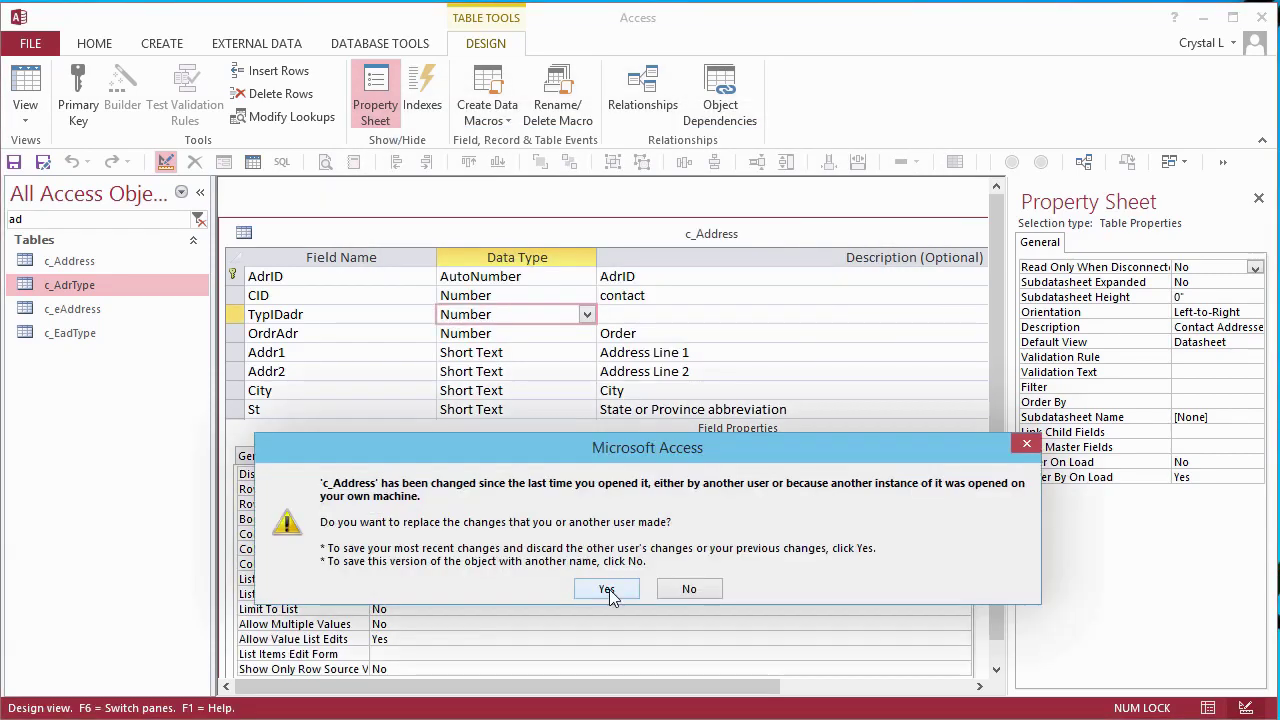
pyautogui.click(608, 589)
# - Finish the TypIDadr description 'address type' and close the c_Address design
pyautogui.write('address type')
pyautogui.press('F6')
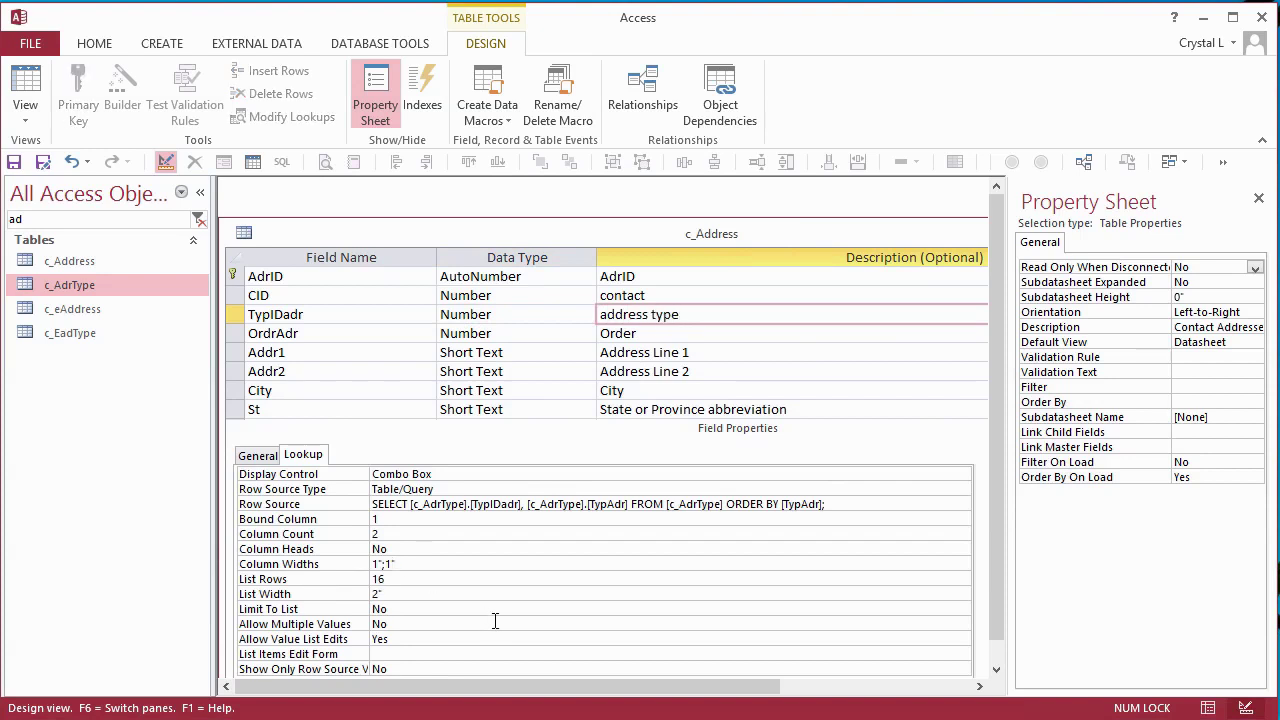
pyautogui.press('Down')
pyautogui.press('Down')
pyautogui.press('Down')
pyautogui.hotkey('ctrl', 'w')
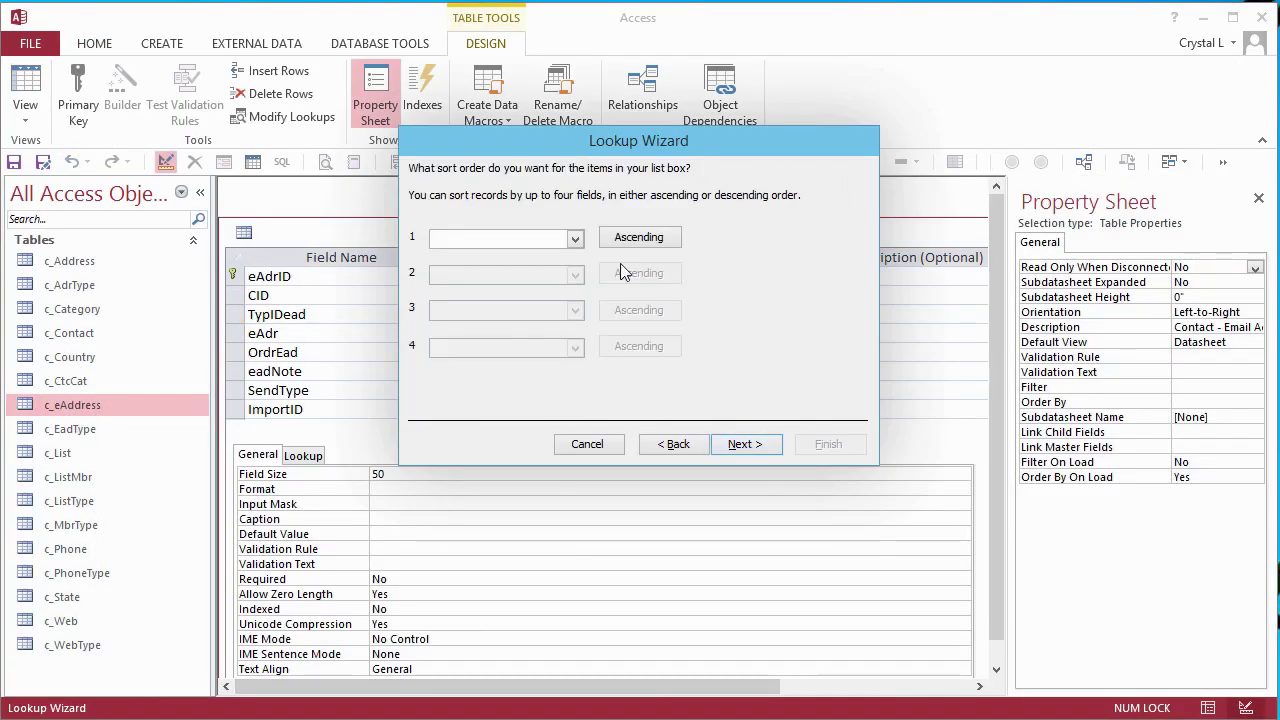
# - Complete the TypIDead lookup on c_EadType sorted by TypEad, with data integrity enforced
pyautogui.click(574, 234)
pyautogui.click(500, 283)
pyautogui.click(750, 446)
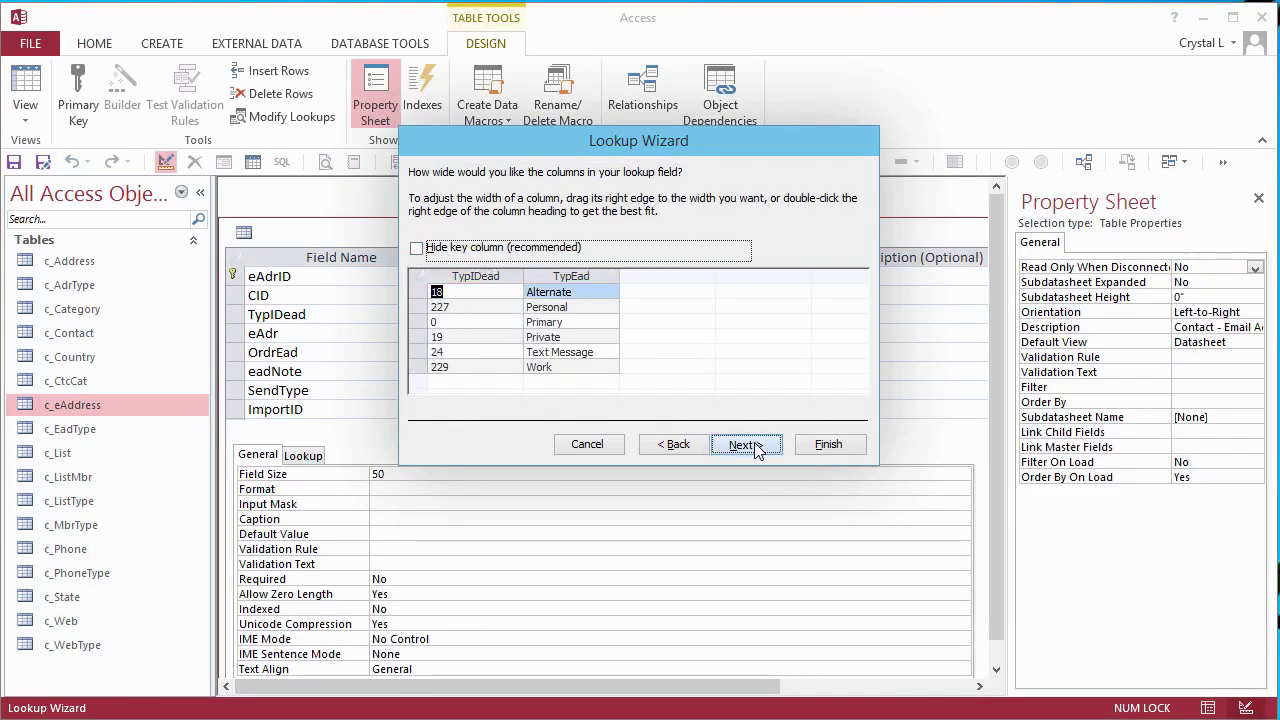
pyautogui.click(757, 451)
pyautogui.click(757, 446)
pyautogui.click(555, 240)
pyautogui.click(829, 444)
# - Describe TypIDead as 'email address type', set Limit To List to Yes, save and close c_eAddress
pyautogui.press('Tab')
pyautogui.write('email addres')
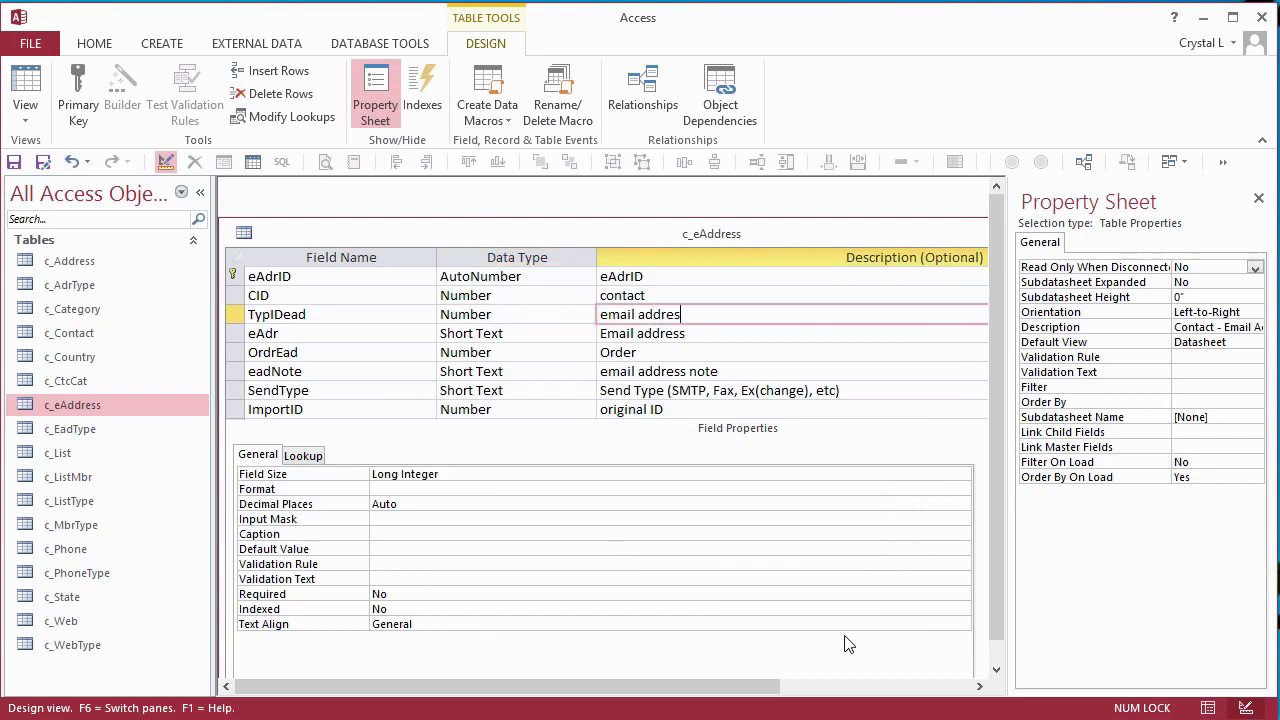
pyautogui.write('s type')
pyautogui.click(303, 455)
pyautogui.click(414, 583)
pyautogui.press('Down')
pyautogui.press('Down')
pyautogui.write('y')
pyautogui.click(28, 166)
pyautogui.click(607, 590)
pyautogui.hotkey('ctrl', 'w')
# - In c_List Design view, replace the old TypIDLi field with a new TypIDLi lookup field
pyautogui.click(174, 463)
pyautogui.hotkey('ctrl', 'Return')
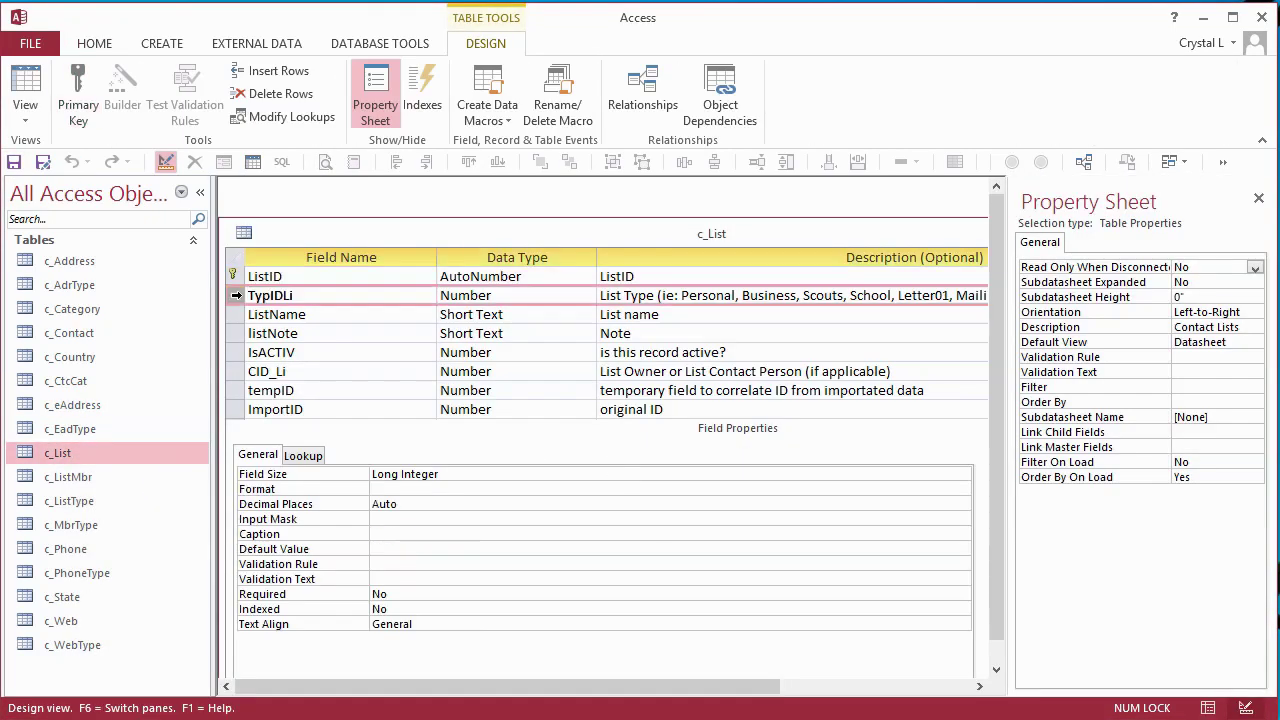
pyautogui.press('Delete')
pyautogui.press('Insert')
pyautogui.write('TypIDLi')
pyautogui.press('Tab')
pyautogui.write('loo')
pyautogui.press('Return')
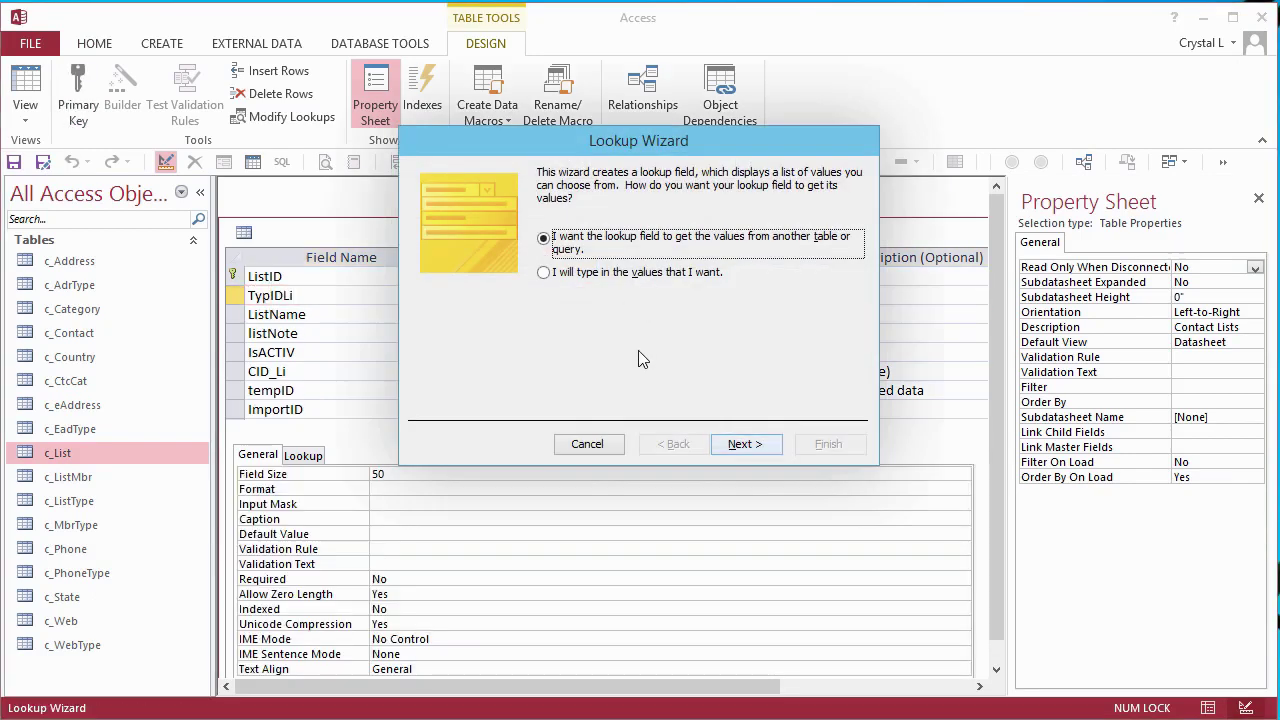
# - Look up TypIDli and TypList from c_ListType, sorted by TypList, with data integrity enforced
pyautogui.click(748, 444)
pyautogui.click(748, 444)
pyautogui.doubleClick(470, 305)
pyautogui.doubleClick(470, 305)
pyautogui.doubleClick(470, 305)
pyautogui.click(748, 444)
pyautogui.click(575, 238)
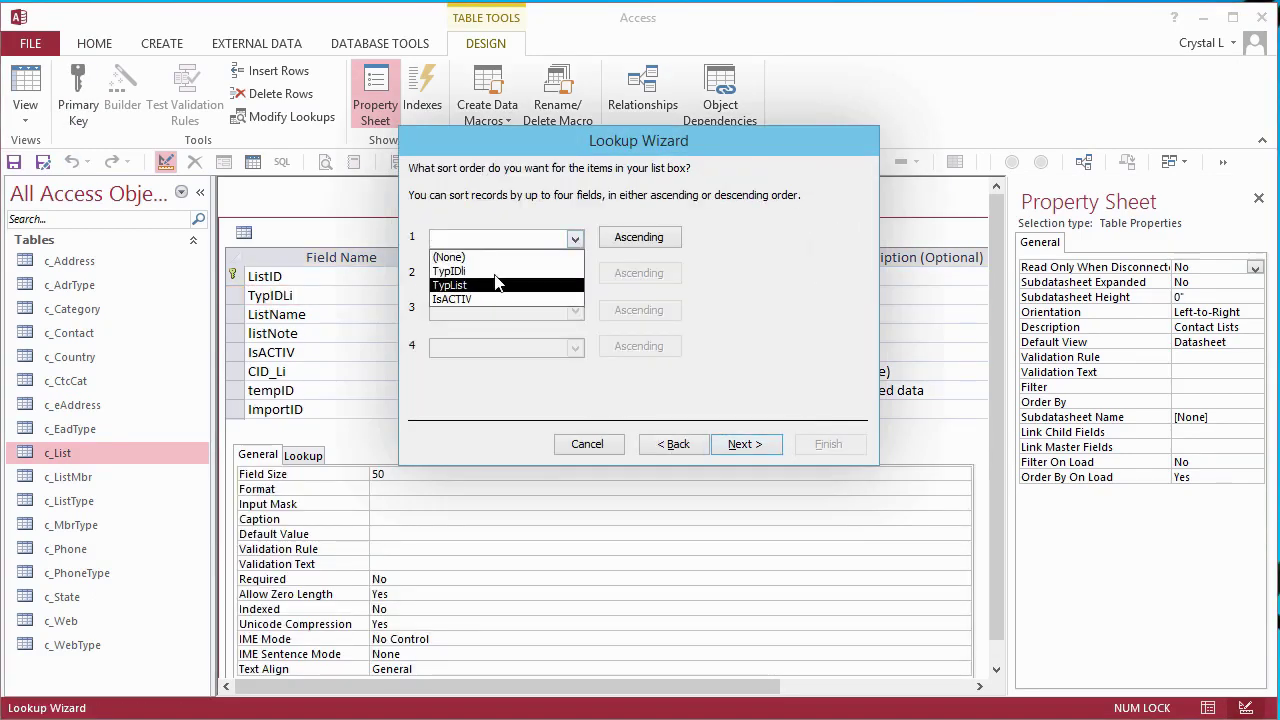
pyautogui.click(491, 286)
pyautogui.click(740, 446)
pyautogui.hotkey('alt', 'h')
pyautogui.click(750, 447)
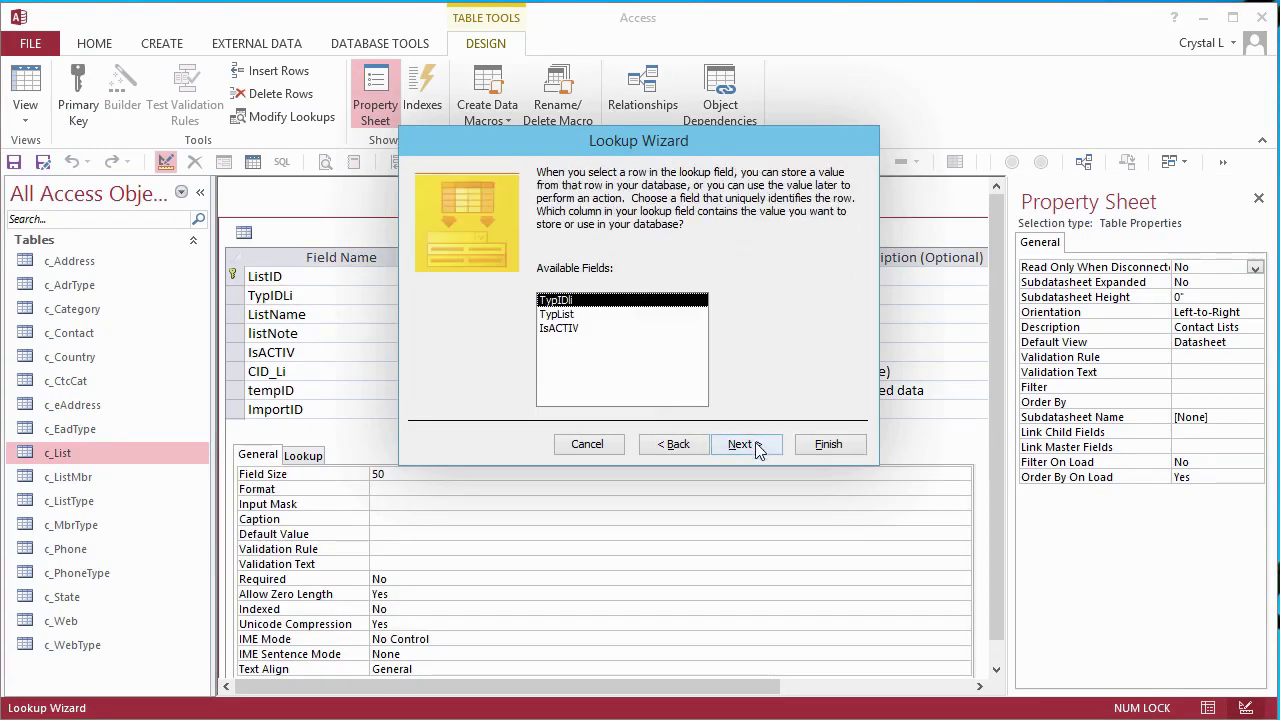
pyautogui.click(748, 444)
pyautogui.click(545, 242)
pyautogui.click(828, 444)
# - Set TypIDLi column widths 1";1.5";1", list width 3.7", Limit To List Yes, description 'list type', and save
pyautogui.click(304, 456)
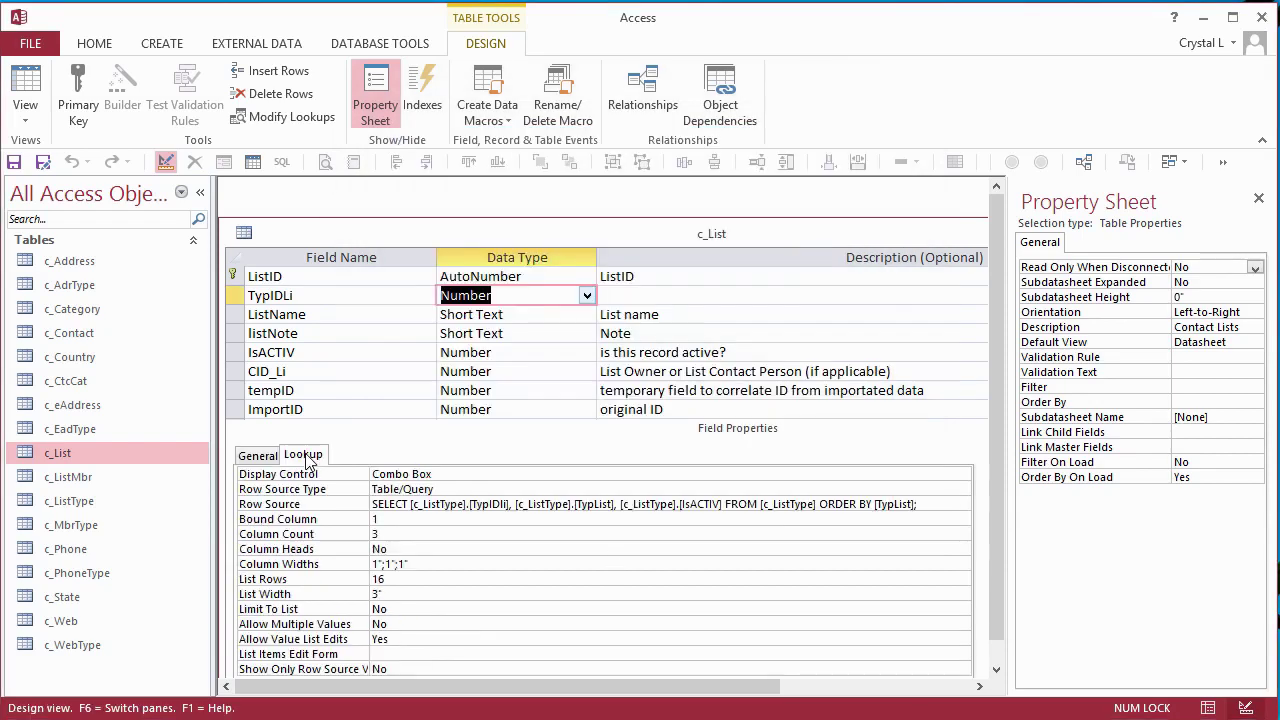
pyautogui.click(391, 565)
pyautogui.write('.5')
pyautogui.press('Down')
pyautogui.press('Down')
pyautogui.write('3.7')
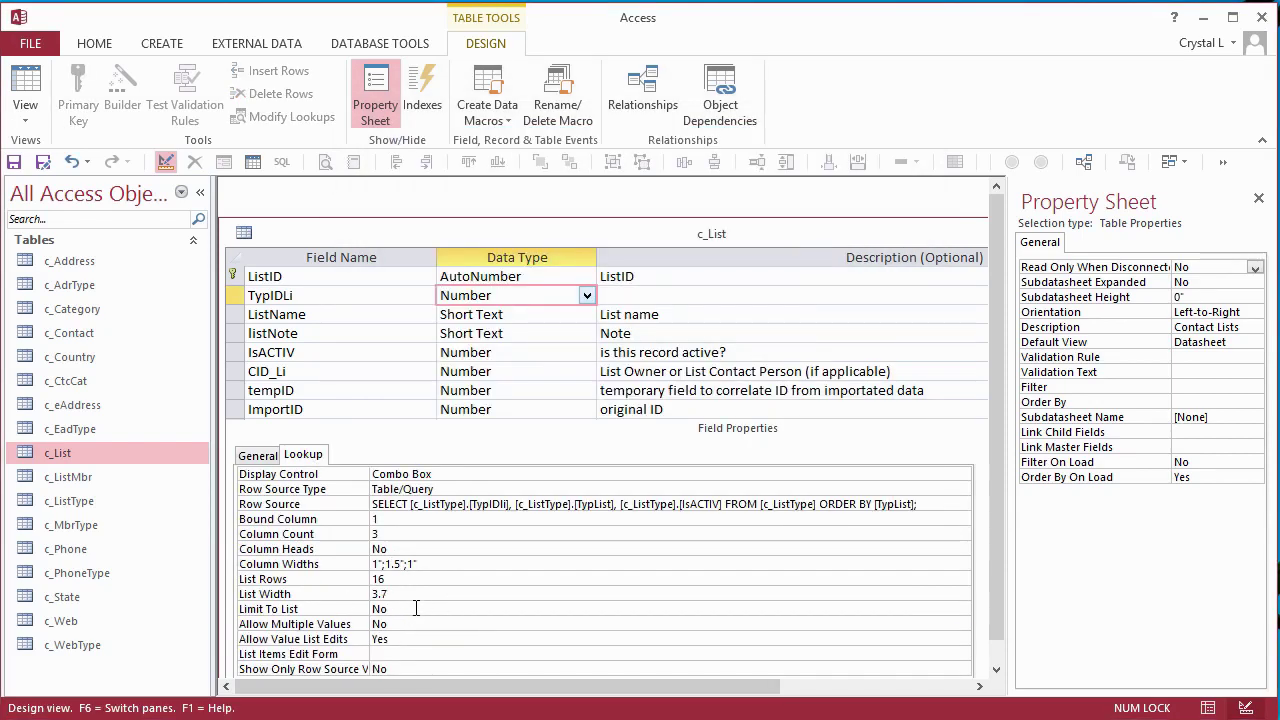
pyautogui.doubleClick(416, 610)
pyautogui.press('F6')
pyautogui.press('Tab')
pyautogui.write('list type')
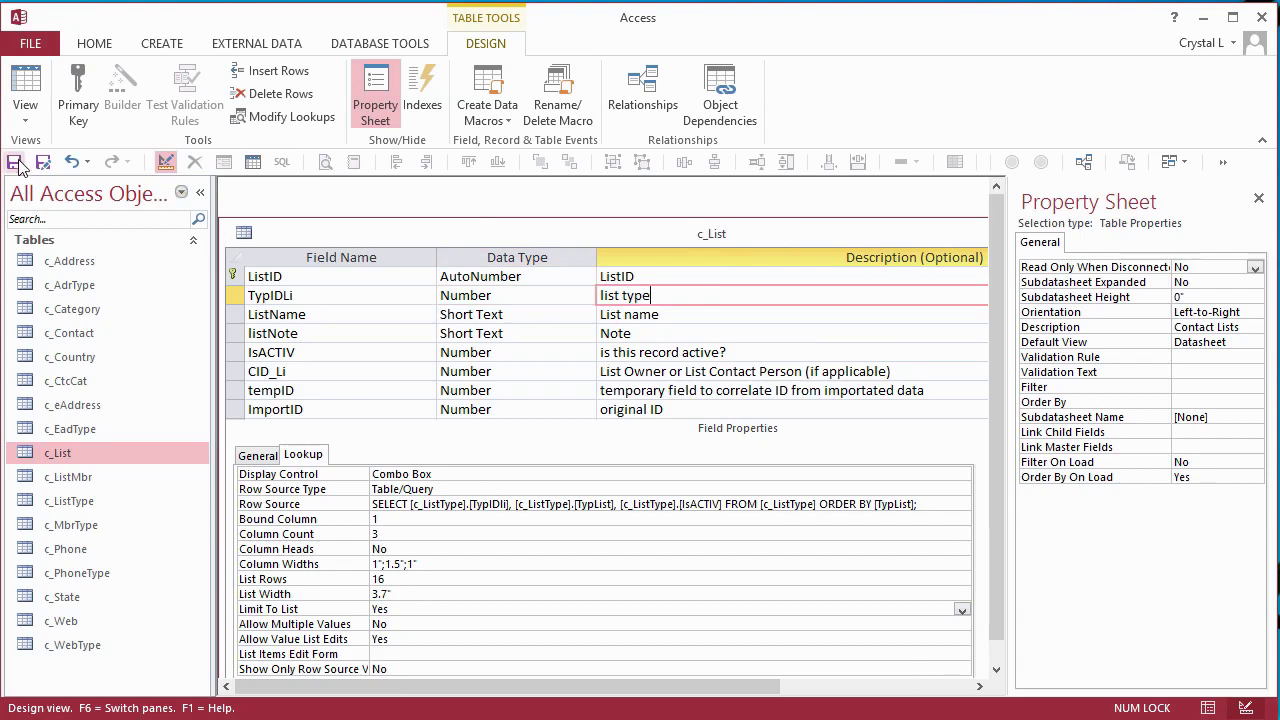
pyautogui.click(15, 162)
pyautogui.click(25, 95)
# - Open the c_Contact table in Design view from the Navigation Pane
pyautogui.click(424, 280)
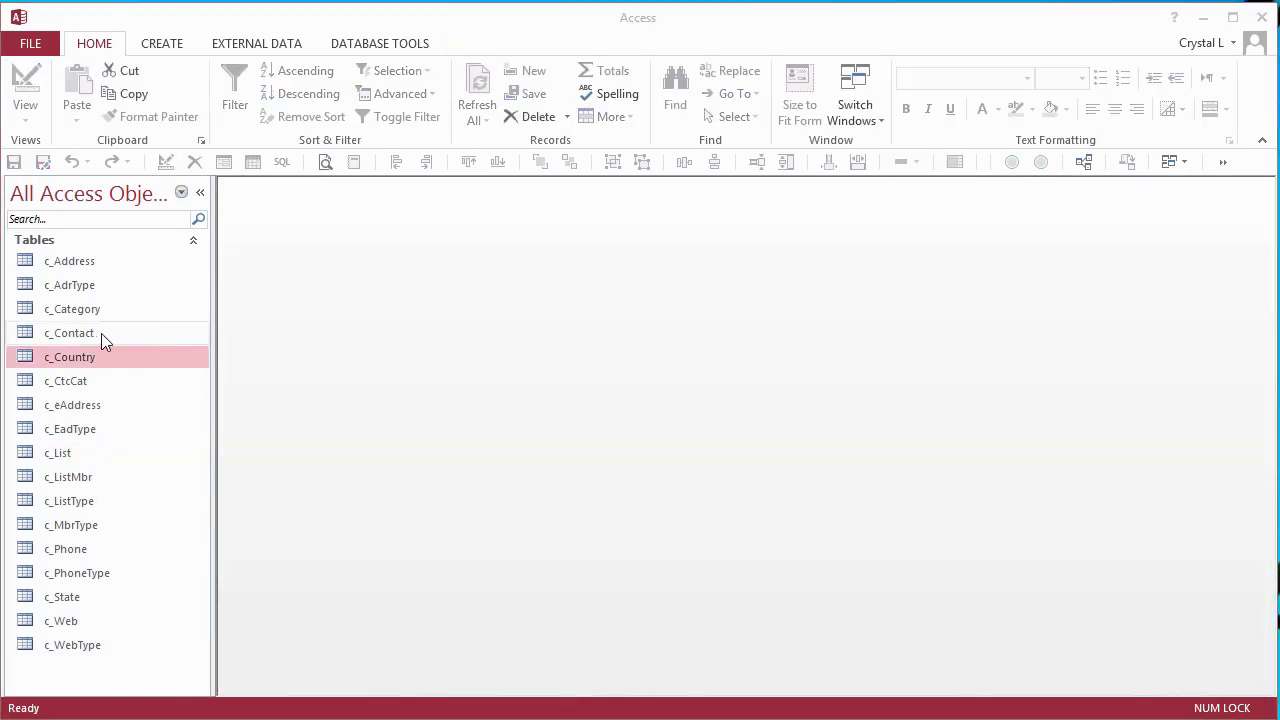
pyautogui.rightClick(101, 333)
pyautogui.click(150, 371)
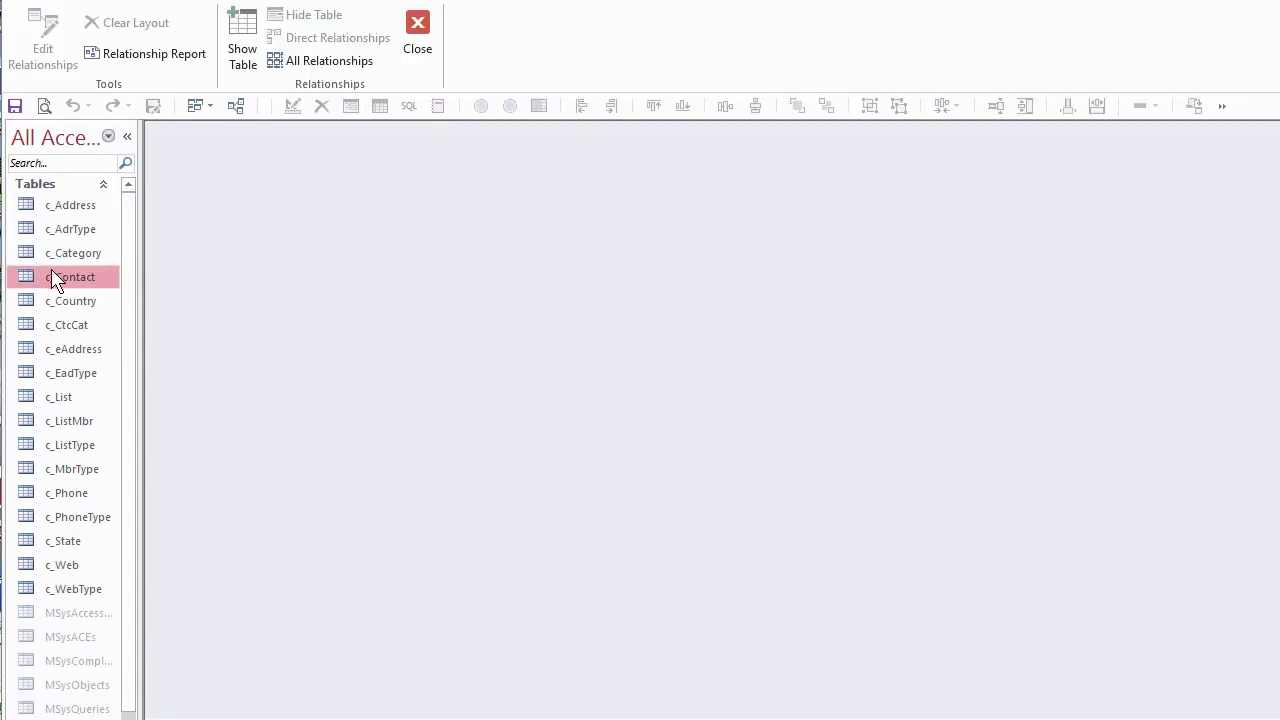
# - Add c_Contact to the Relationships diagram, enlarge its box to show all fields, and move it up
pyautogui.moveTo(52, 282); pyautogui.dragTo(378, 250)
pyautogui.click(127, 136)
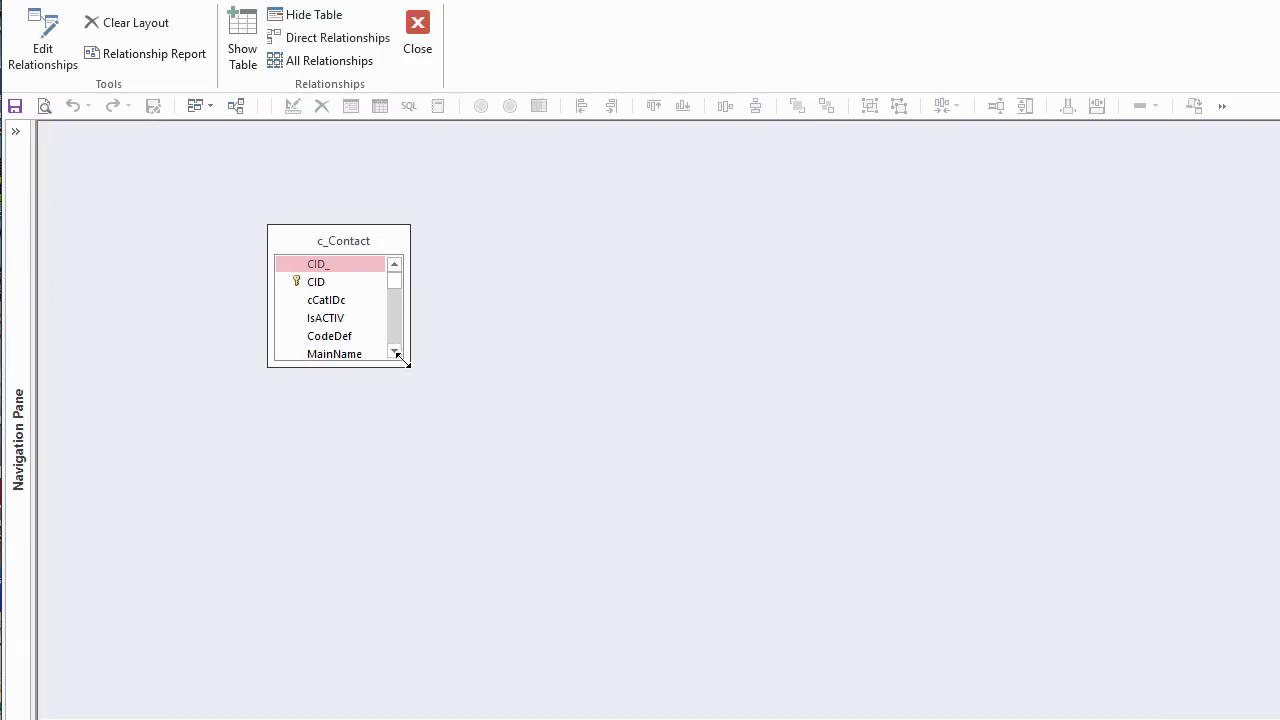
pyautogui.moveTo(409, 366); pyautogui.dragTo(391, 718)
pyautogui.moveTo(327, 242); pyautogui.dragTo(345, 207)
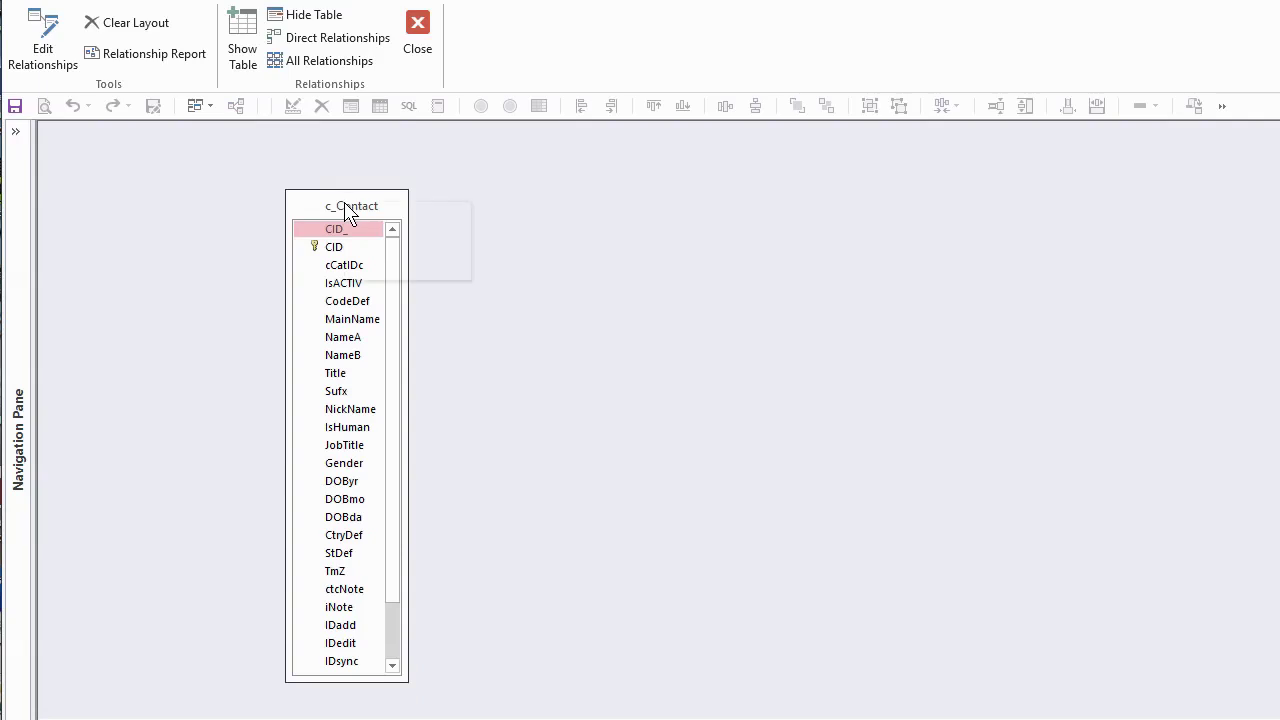
# - Show c_Contact's direct relationships and arrange c_ListMbr, c_Address, c_Phone and c_Contact_1 around it
pyautogui.rightClick(345, 207)
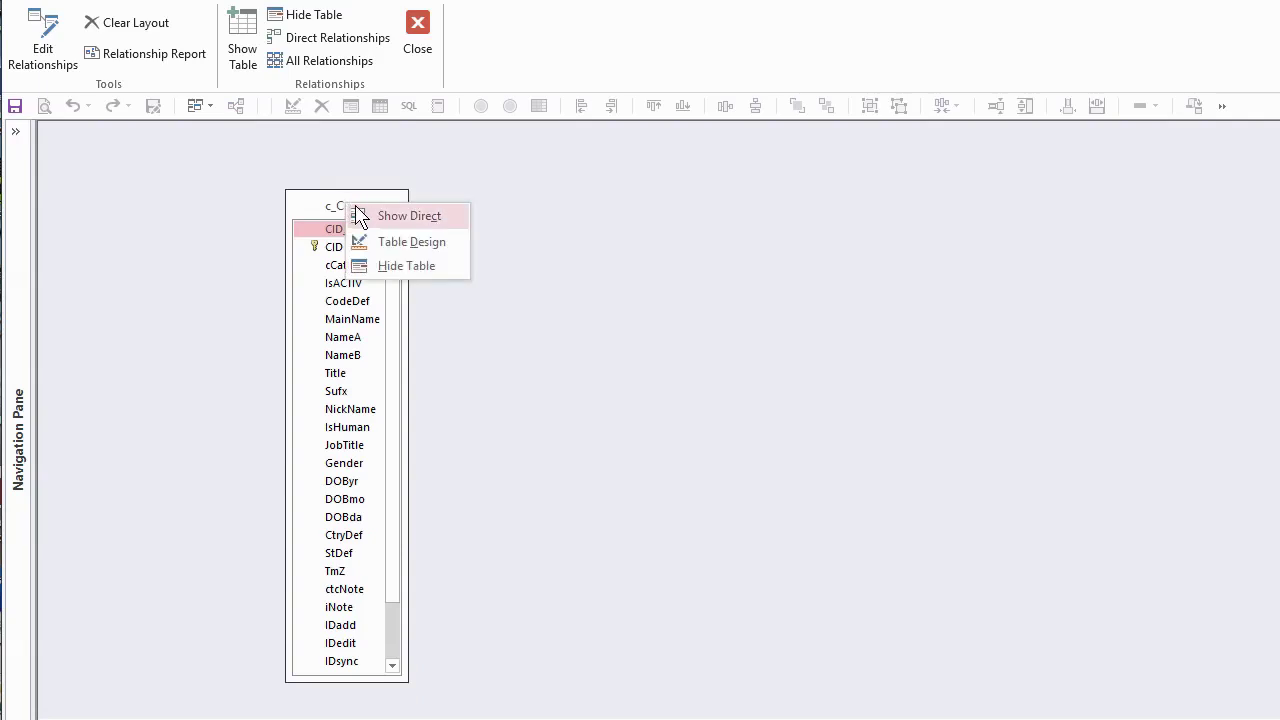
pyautogui.click(400, 216)
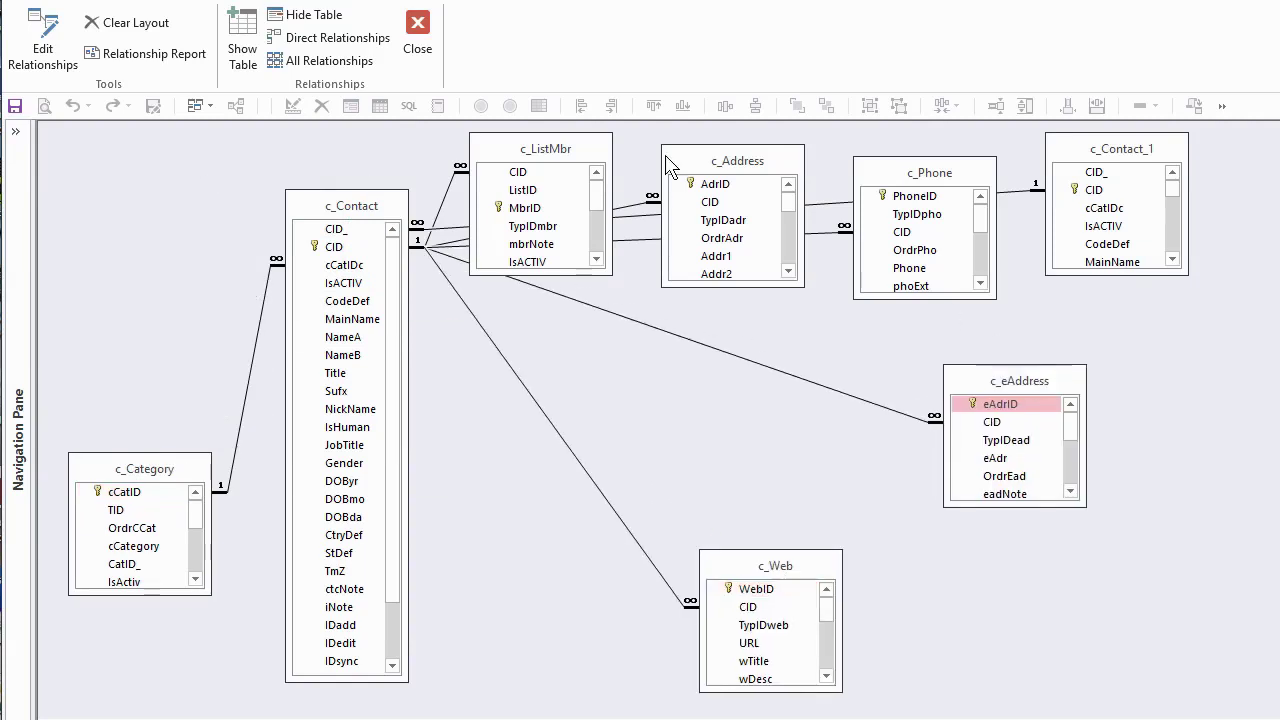
pyautogui.moveTo(545, 149); pyautogui.dragTo(553, 516)
pyautogui.moveTo(737, 161); pyautogui.dragTo(742, 381)
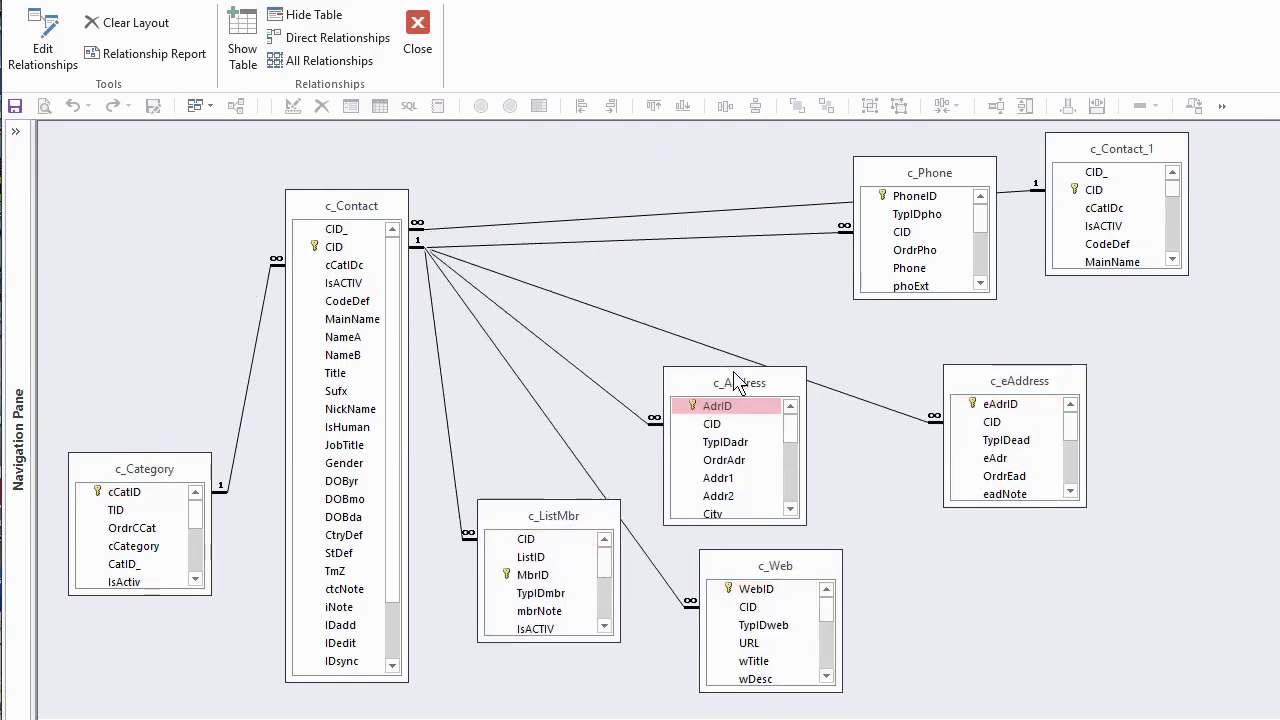
pyautogui.moveTo(929, 173); pyautogui.dragTo(844, 213)
pyautogui.moveTo(1121, 149); pyautogui.dragTo(616, 151)
pyautogui.moveTo(684, 275); pyautogui.dragTo(646, 204)
pyautogui.moveTo(596, 149); pyautogui.dragTo(327, 145)
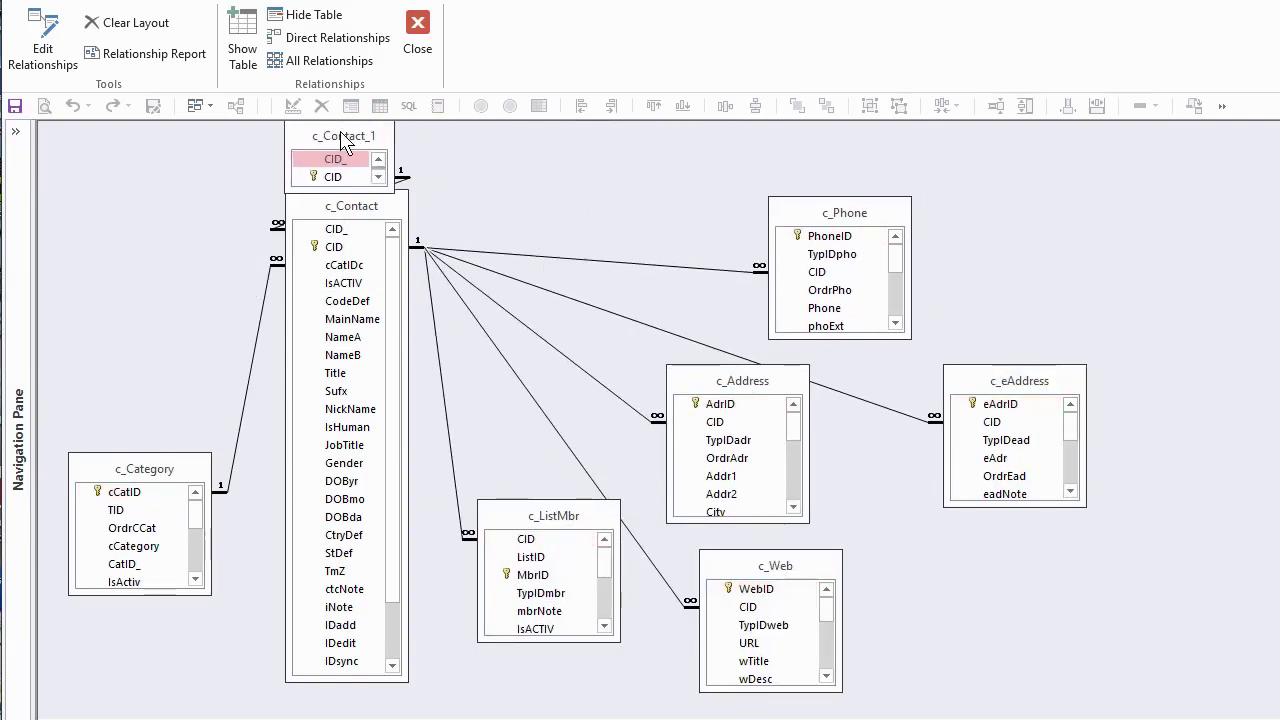
pyautogui.moveTo(351, 209); pyautogui.dragTo(347, 229)
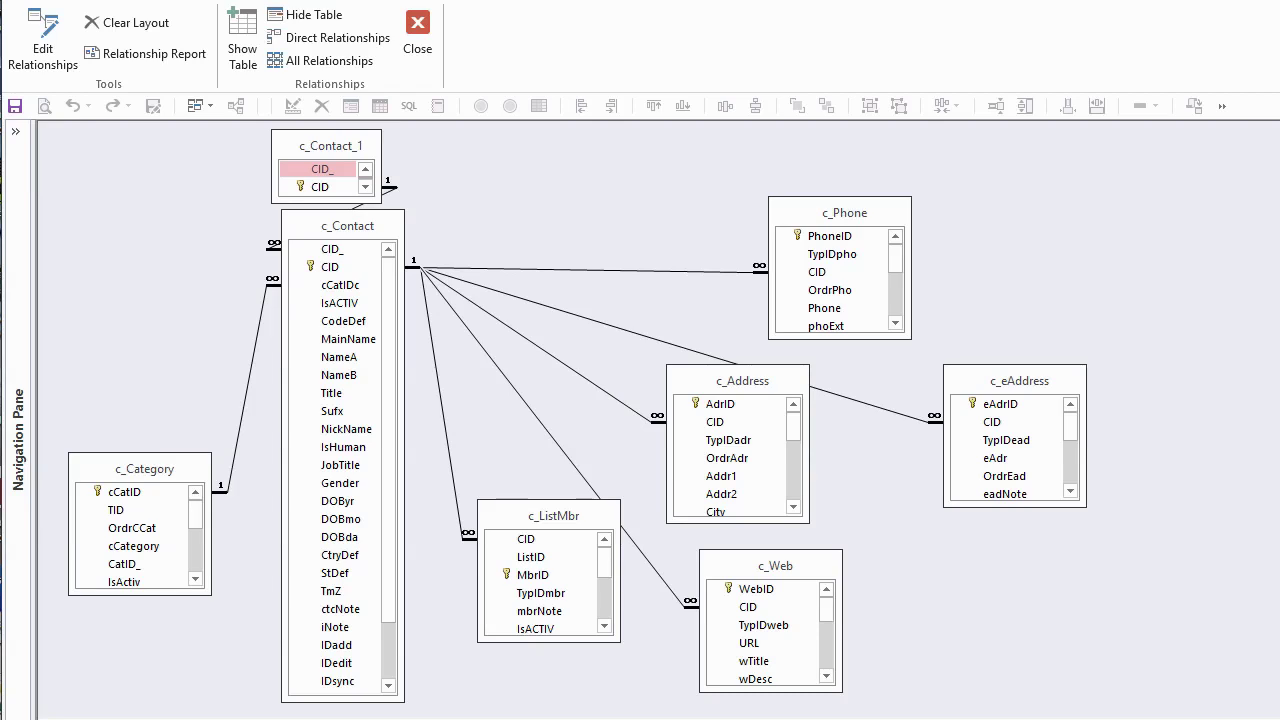
pyautogui.rightClick(742, 381)
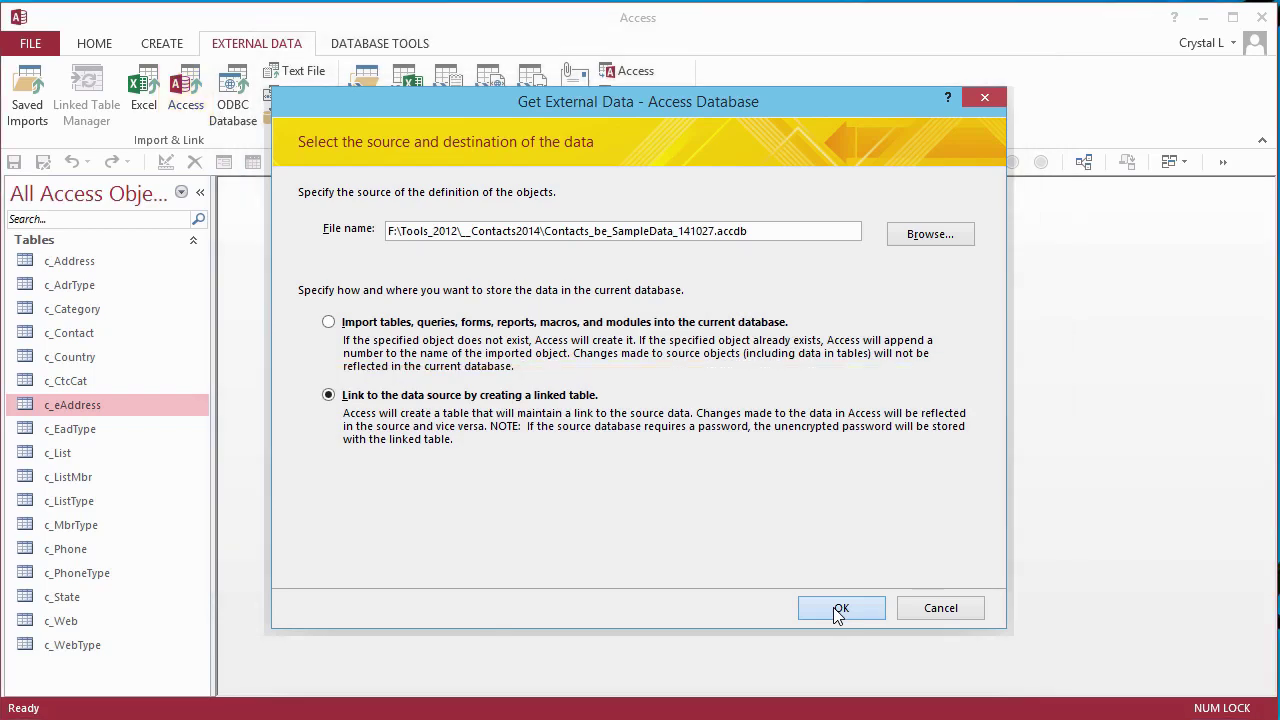
# - Select c_Address, c_Contact, c_eAddress, c_List, c_ListMbr, c_Phone and c_Web for linking from the sample database
pyautogui.click(838, 608)
pyautogui.moveTo(277, 17); pyautogui.dragTo(855, 241)
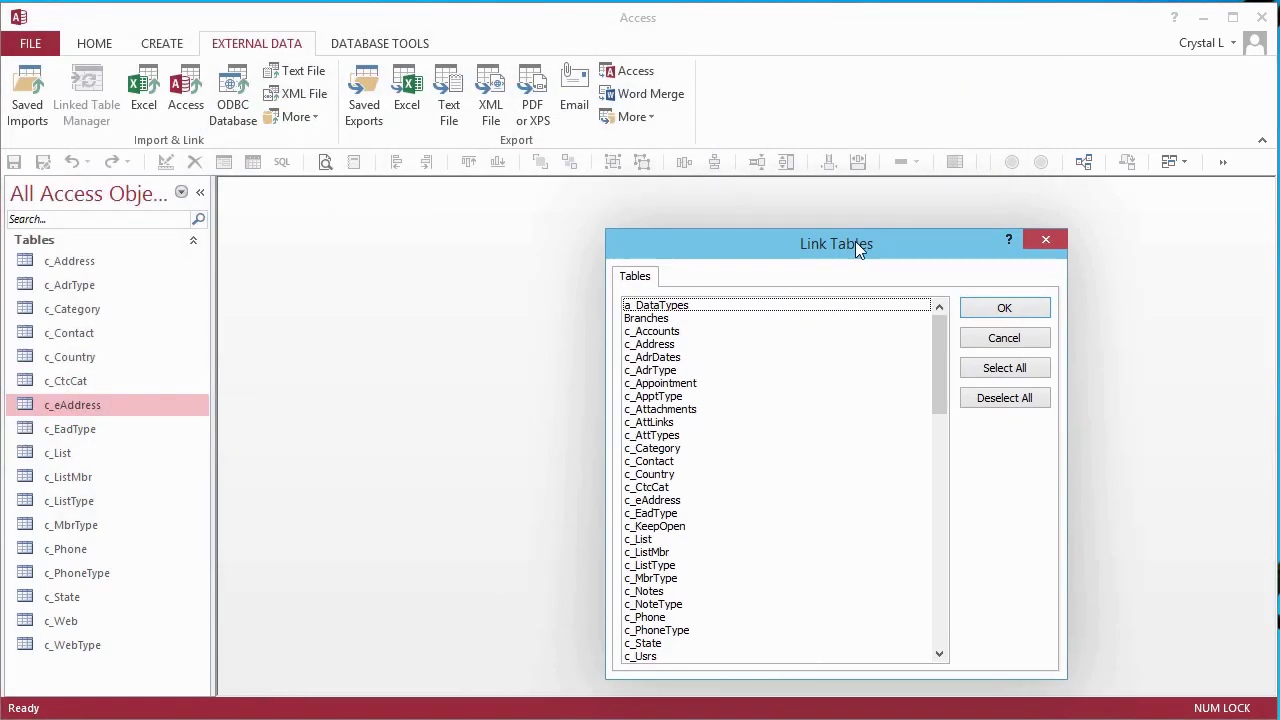
pyautogui.click(668, 344)
pyautogui.click(665, 461)
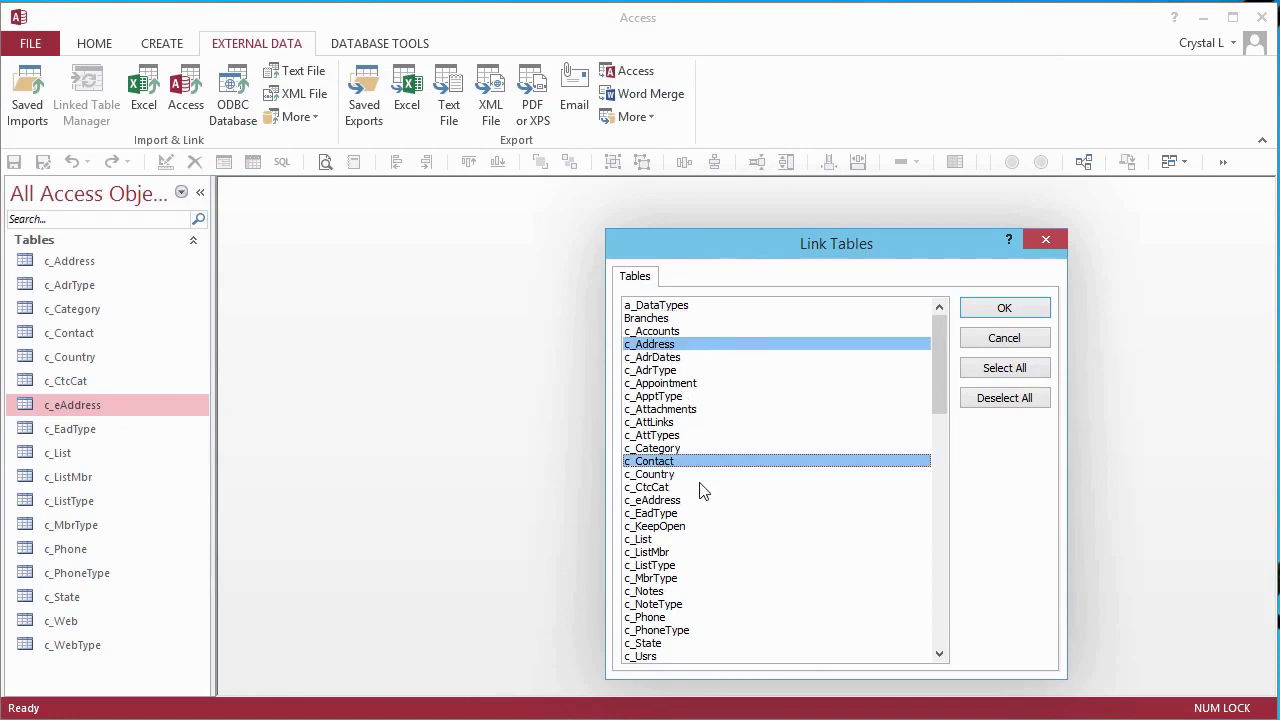
pyautogui.click(670, 500)
pyautogui.click(662, 539)
pyautogui.click(663, 552)
pyautogui.click(662, 617)
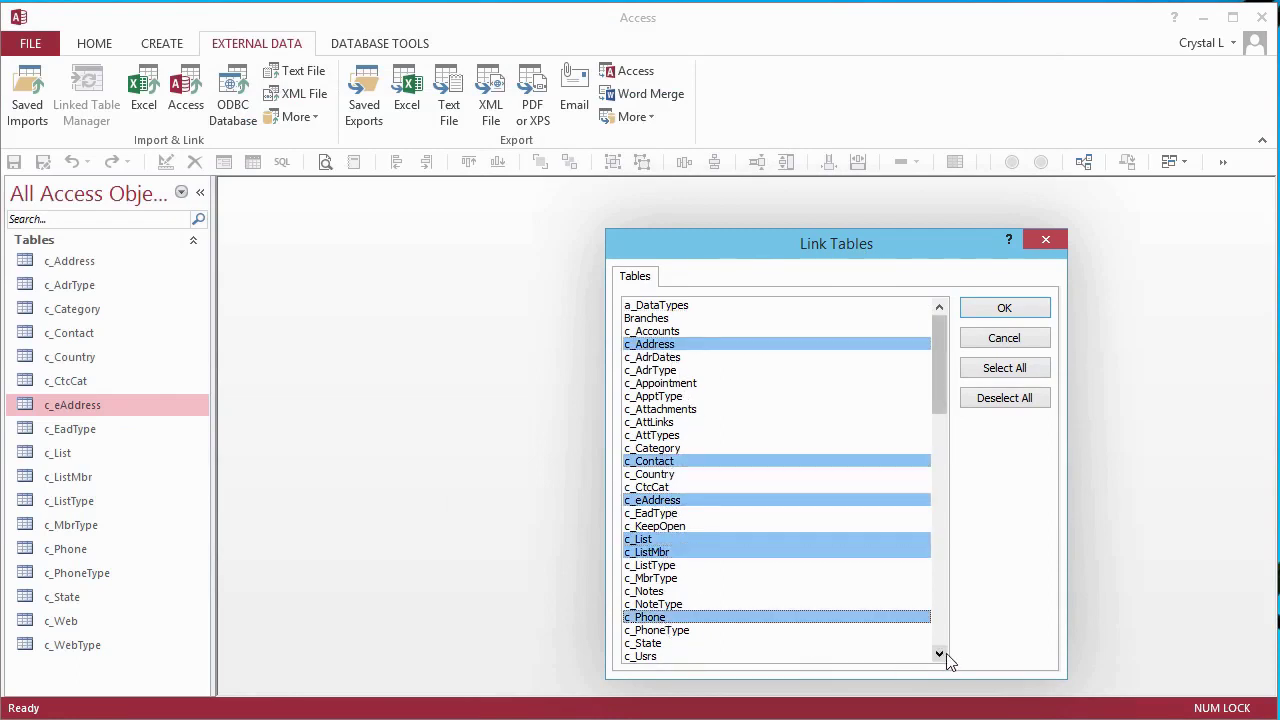
pyautogui.click(939, 654)
pyautogui.click(939, 654)
pyautogui.click(939, 654)
pyautogui.click(771, 629)
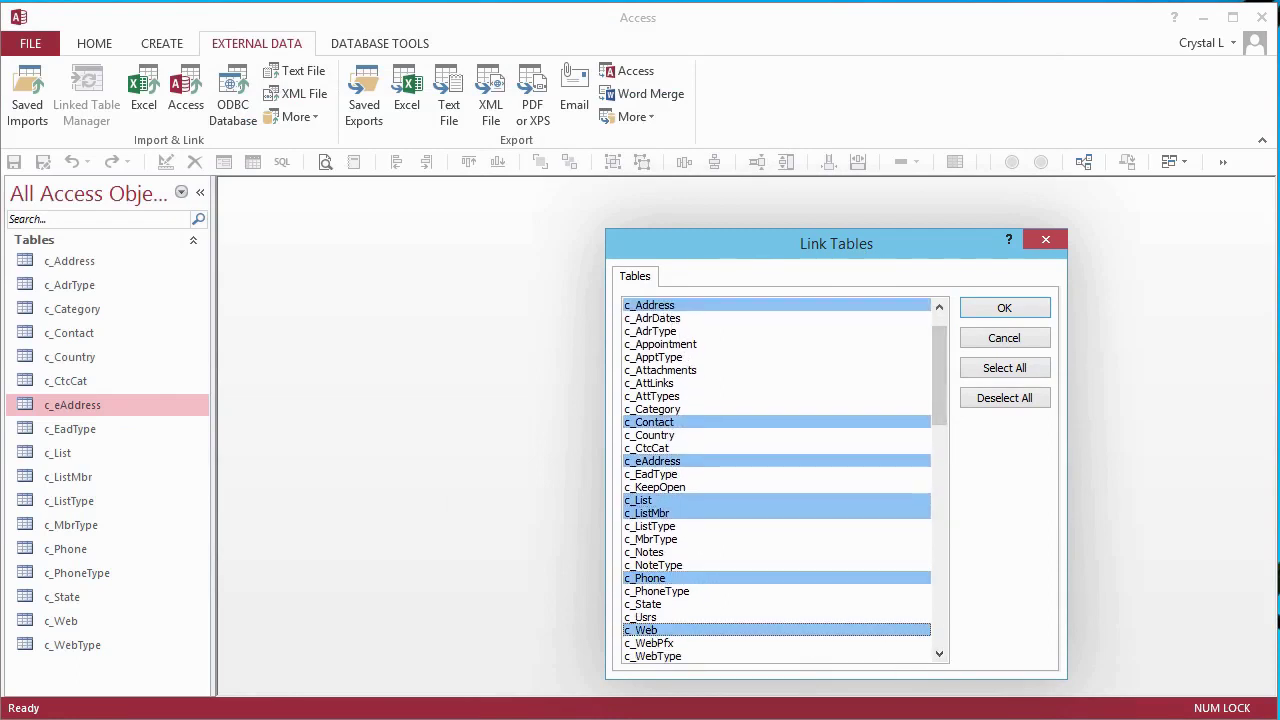
# - Link the chosen tables and filter the Navigation Pane by 'con'
pyautogui.click(1004, 308)
pyautogui.click(105, 219)
pyautogui.write('con')
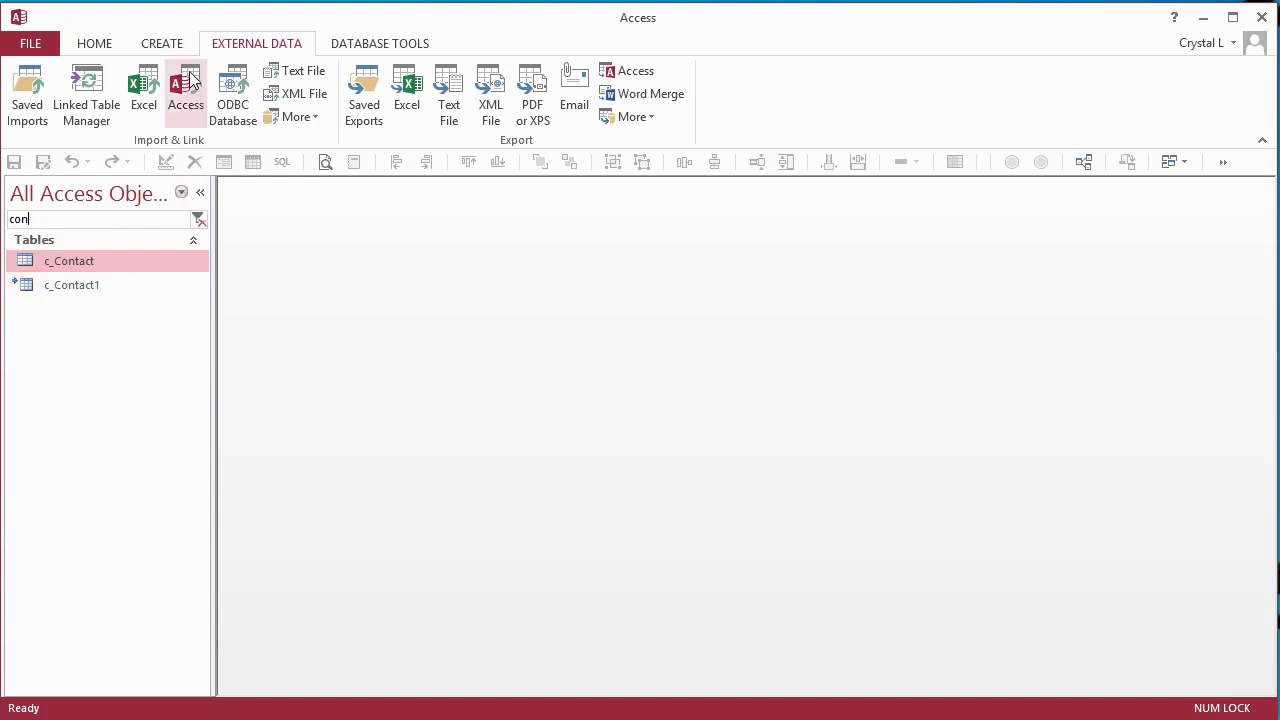
# - Create a new design-view query containing the c_Category1 and c_Category tables
pyautogui.click(165, 47)
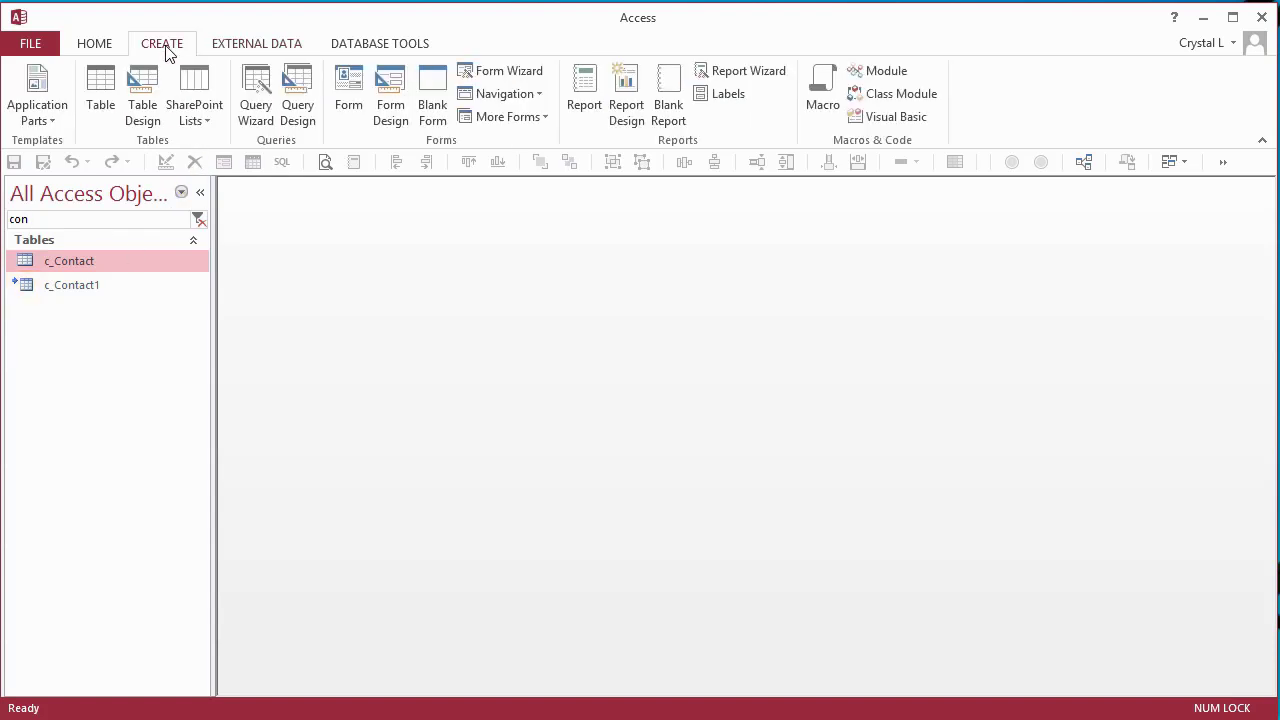
pyautogui.click(288, 94)
pyautogui.rightClick(424, 300)
pyautogui.click(490, 362)
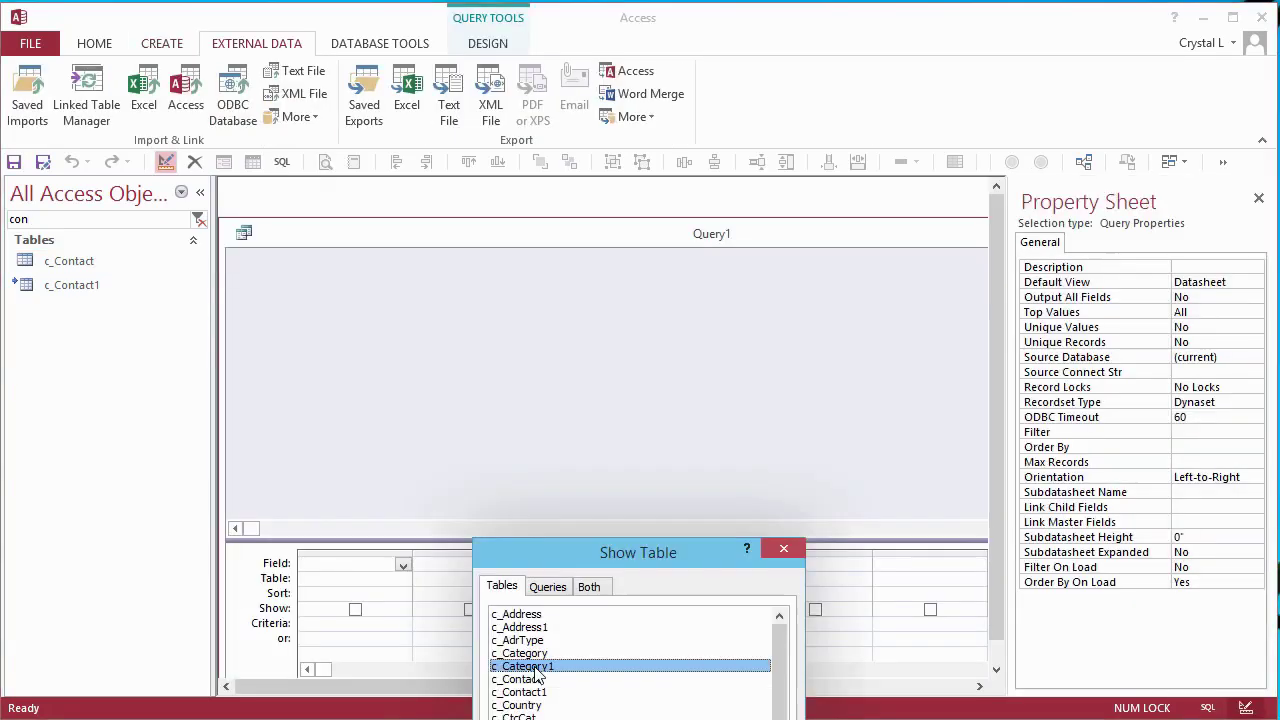
pyautogui.doubleClick(538, 665)
pyautogui.doubleClick(530, 653)
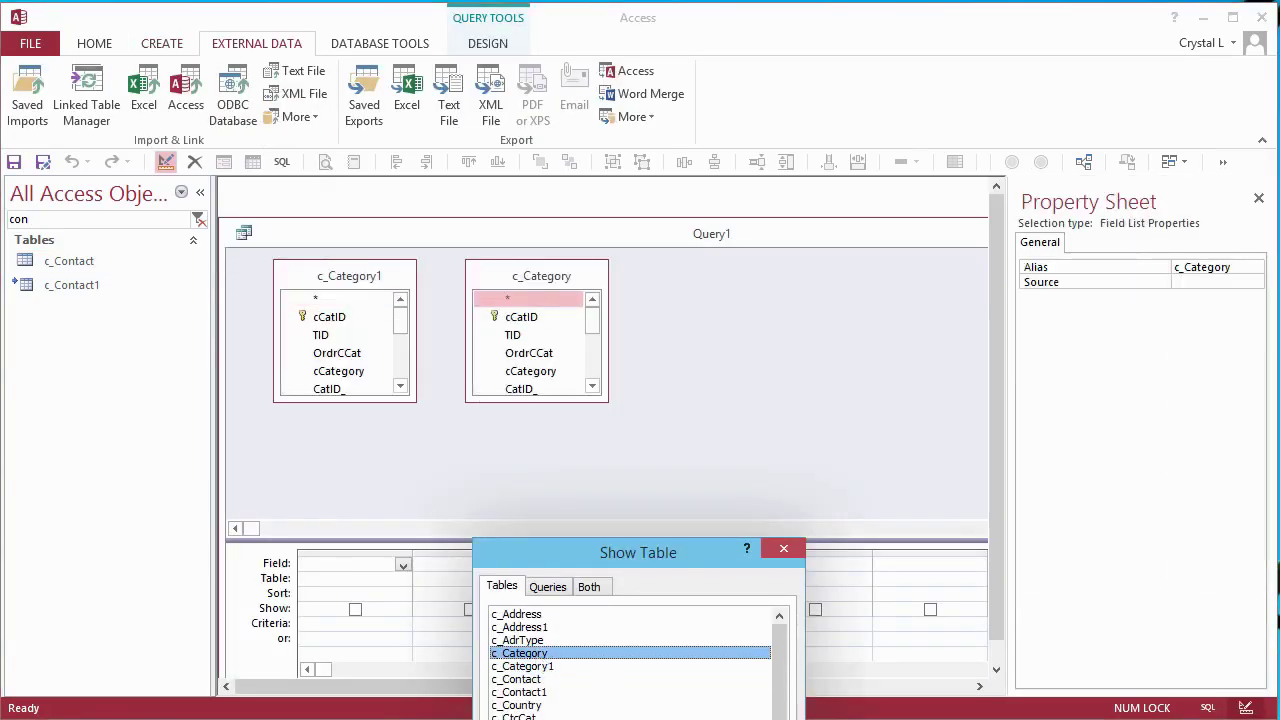
pyautogui.press('Escape')
# - Add cCatID, TID, OrdrCCat, cCategory, CatID_ and IsActiv from c_Category1 to the query grid
pyautogui.click(339, 319)
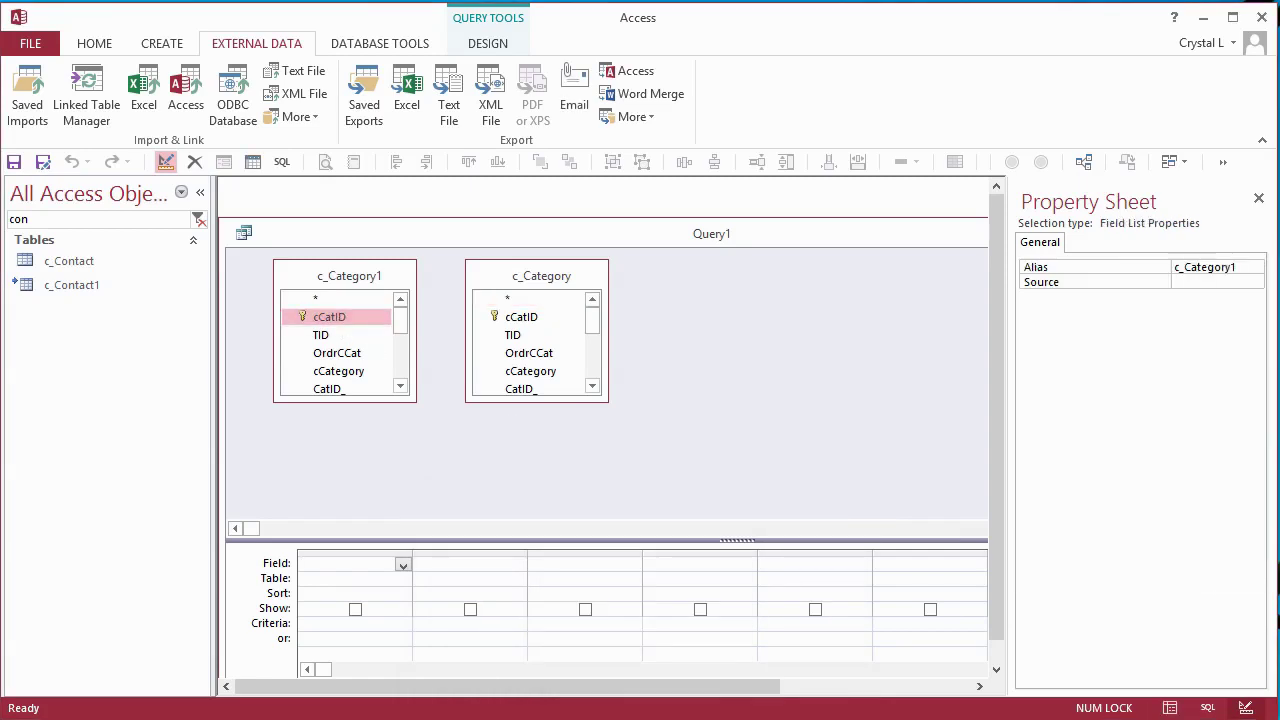
pyautogui.doubleClick(329, 319)
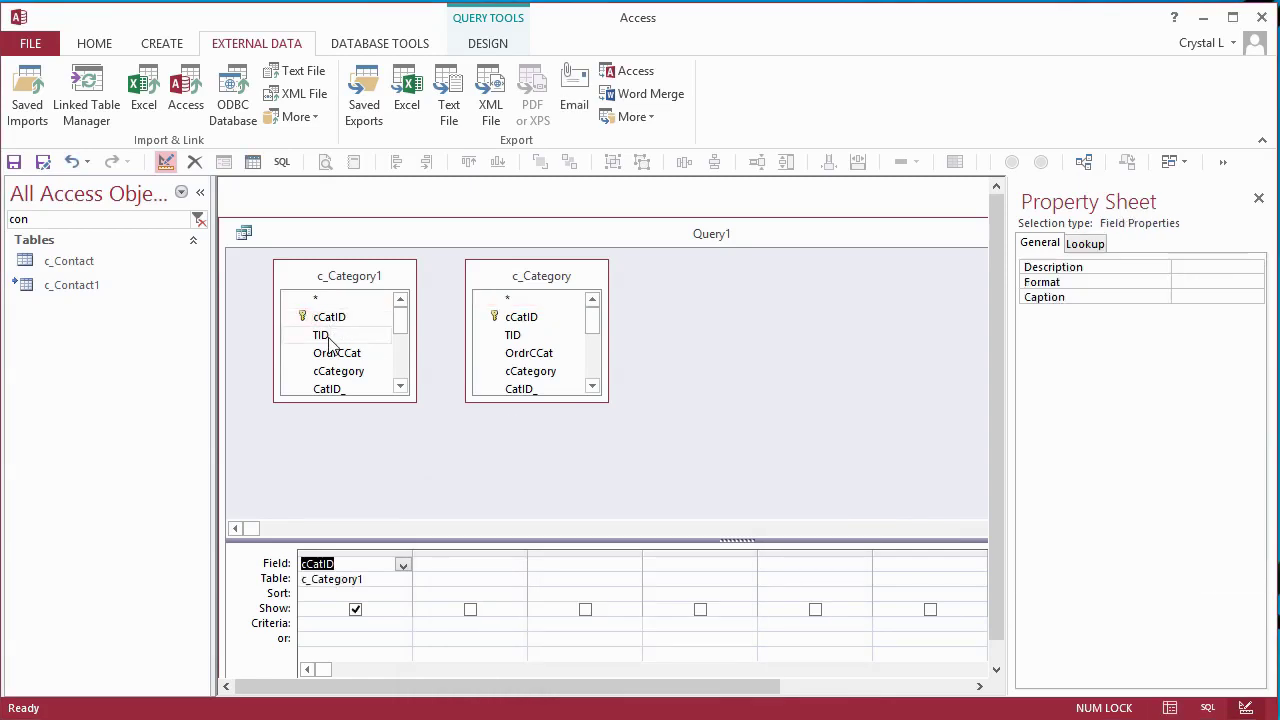
pyautogui.doubleClick(322, 335)
pyautogui.doubleClick(337, 353)
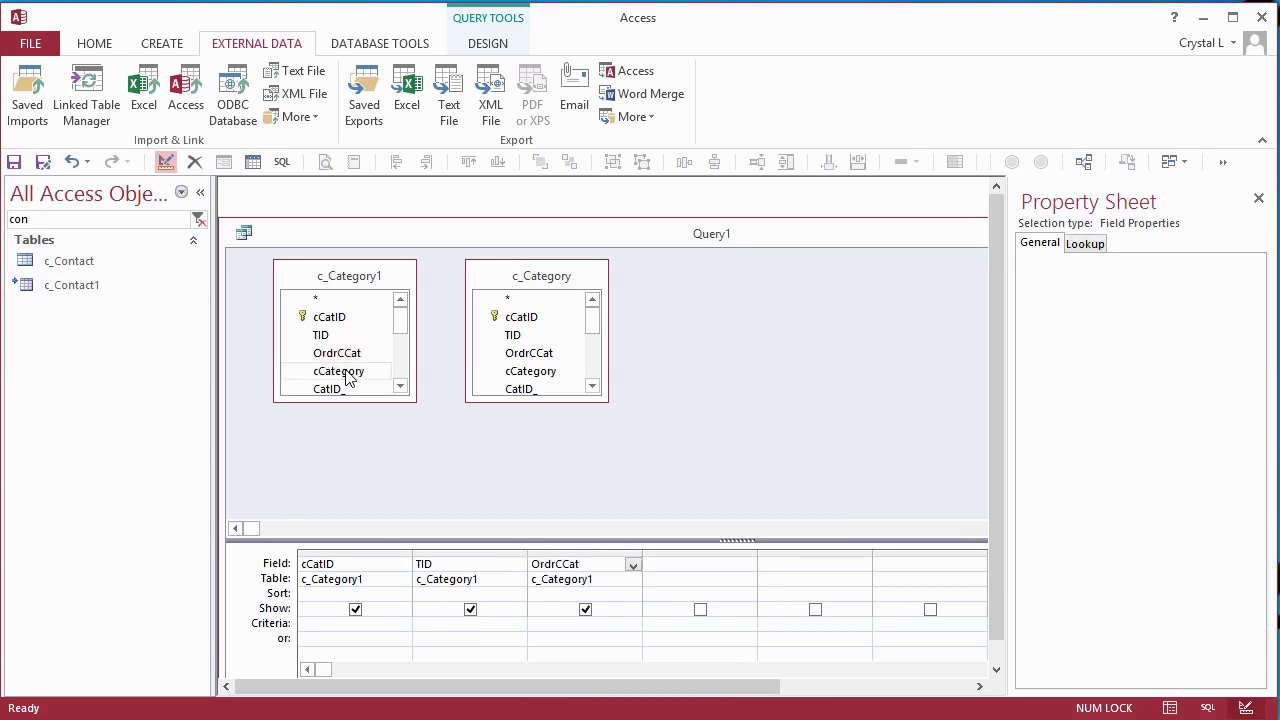
pyautogui.doubleClick(340, 371)
pyautogui.click(400, 386)
pyautogui.click(400, 386)
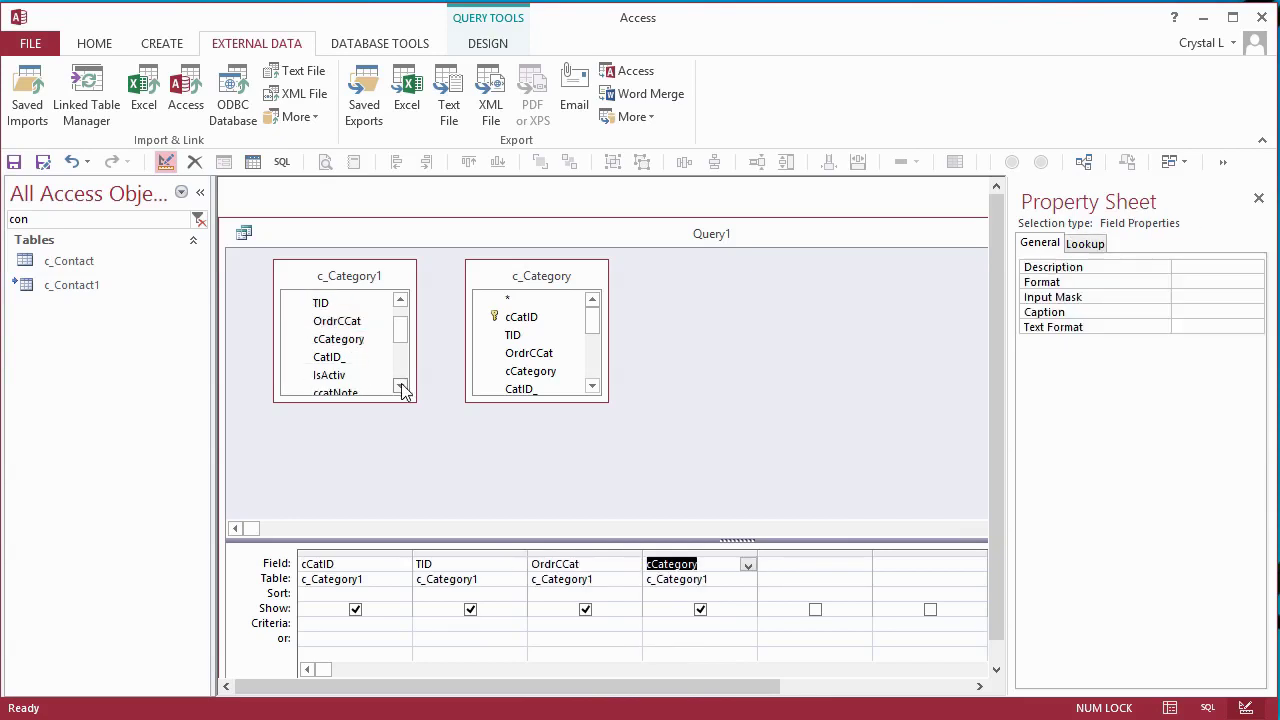
pyautogui.doubleClick(328, 357)
pyautogui.doubleClick(330, 375)
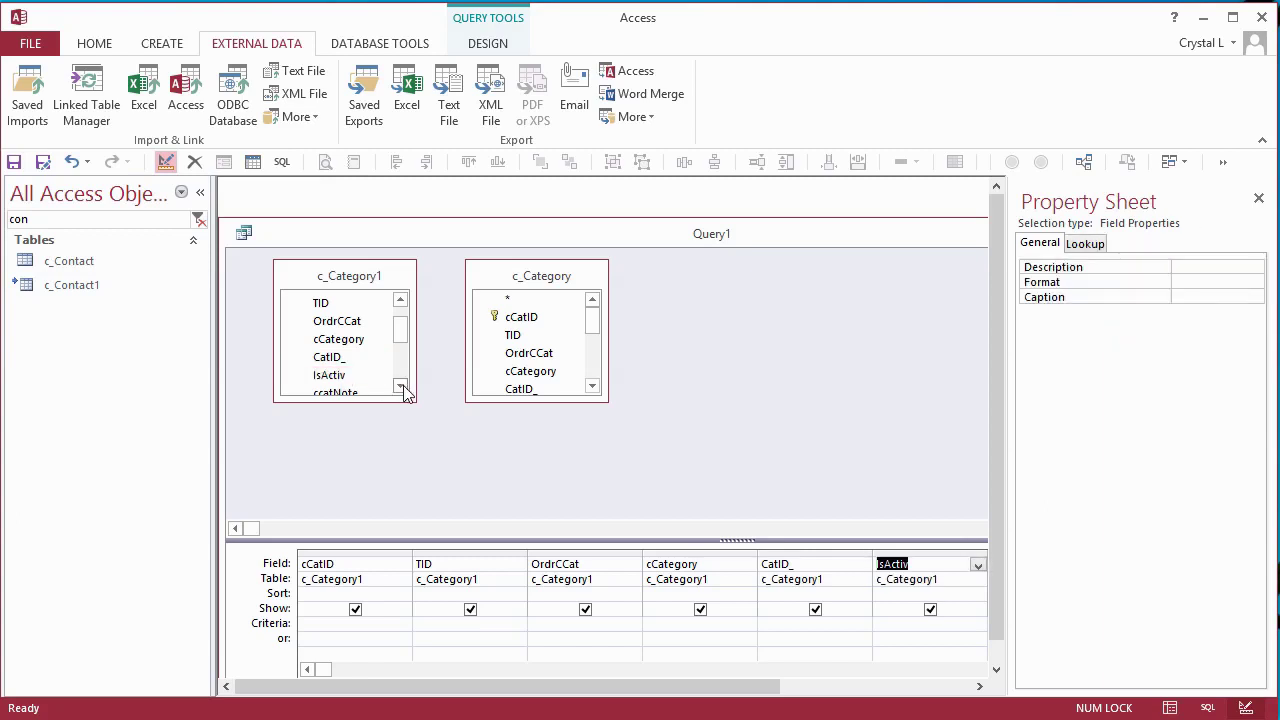
pyautogui.click(400, 386)
pyautogui.click(400, 386)
pyautogui.click(340, 361)
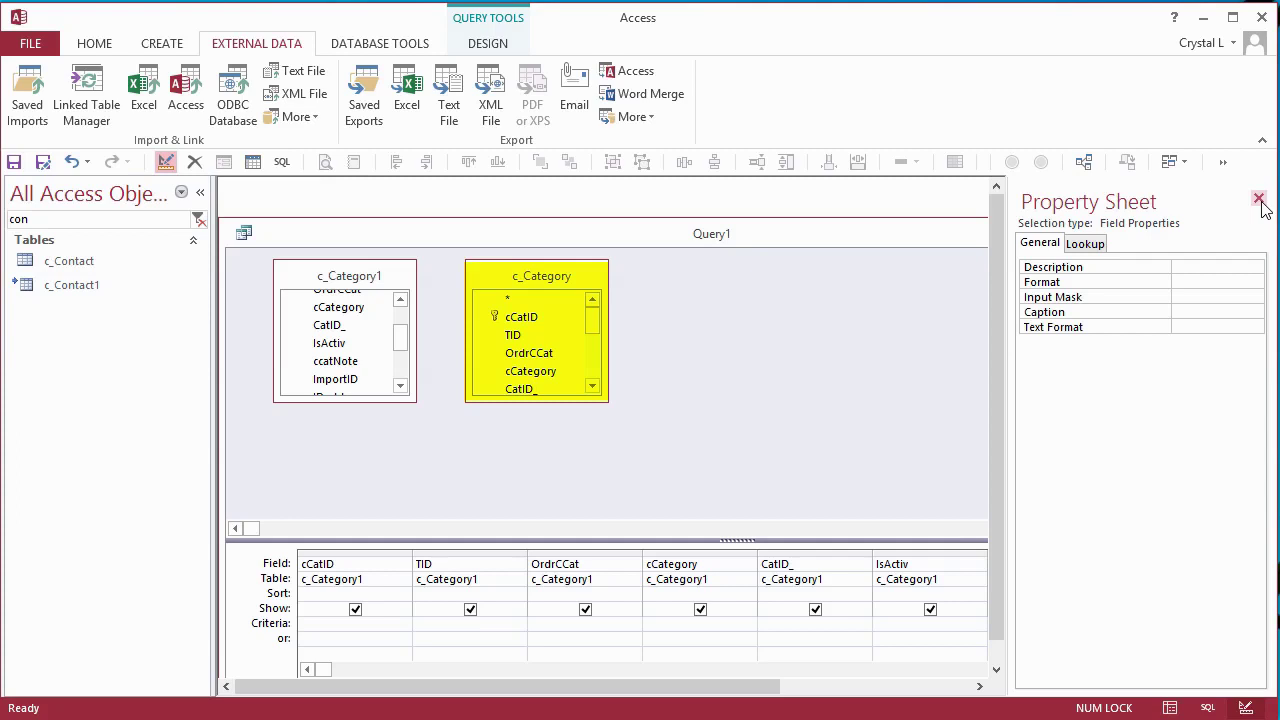
# - Convert Query1 into an append query with c_Category as the destination table
pyautogui.click(1259, 199)
pyautogui.rightClick(751, 413)
pyautogui.moveTo(847, 518)
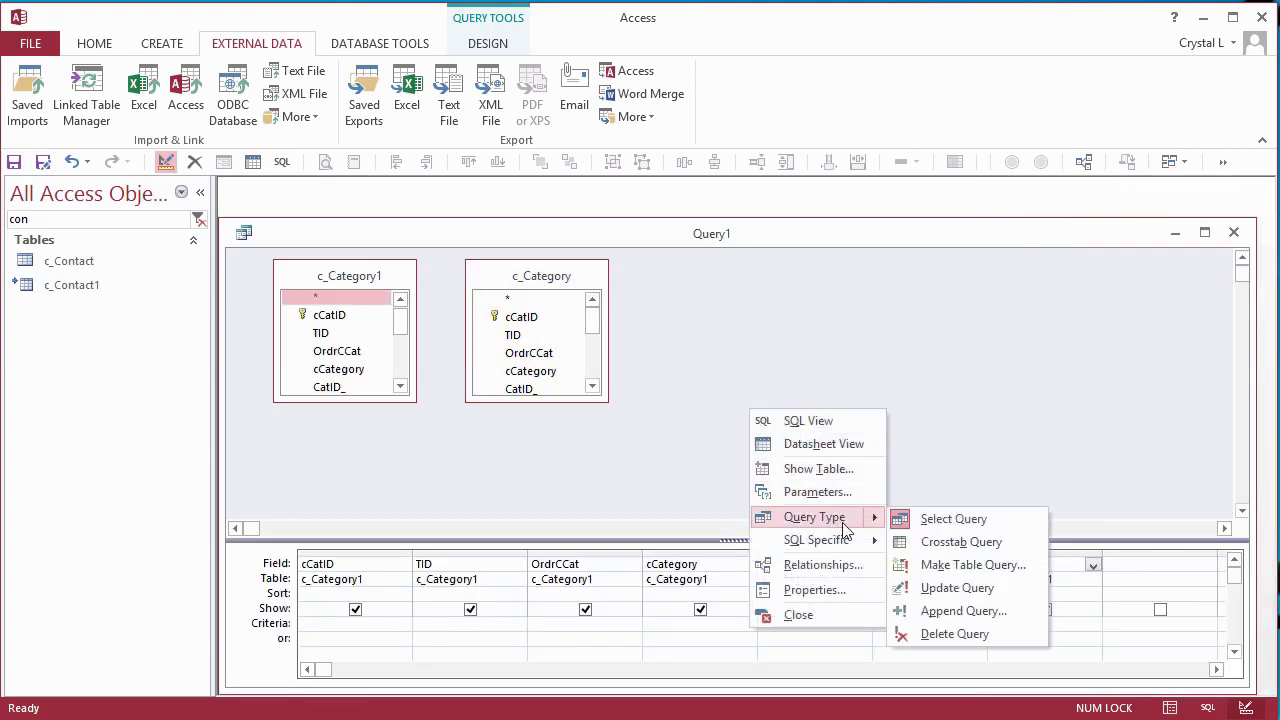
pyautogui.click(947, 611)
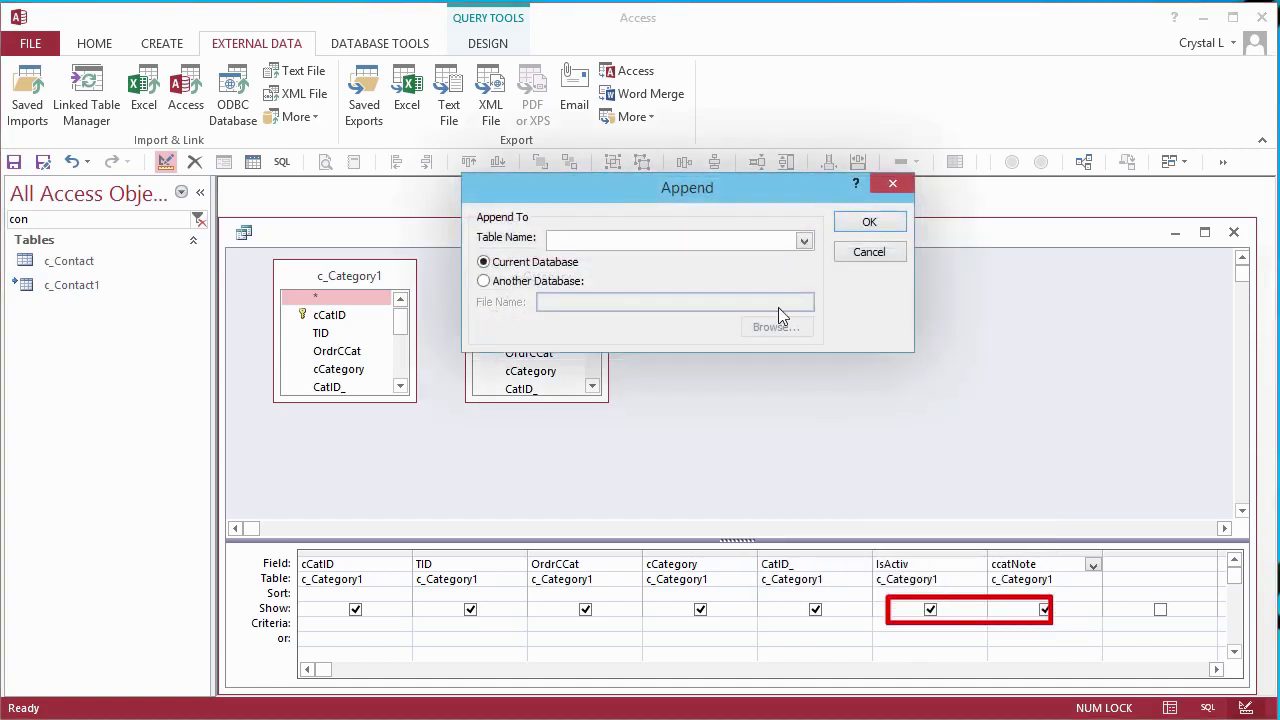
pyautogui.click(804, 241)
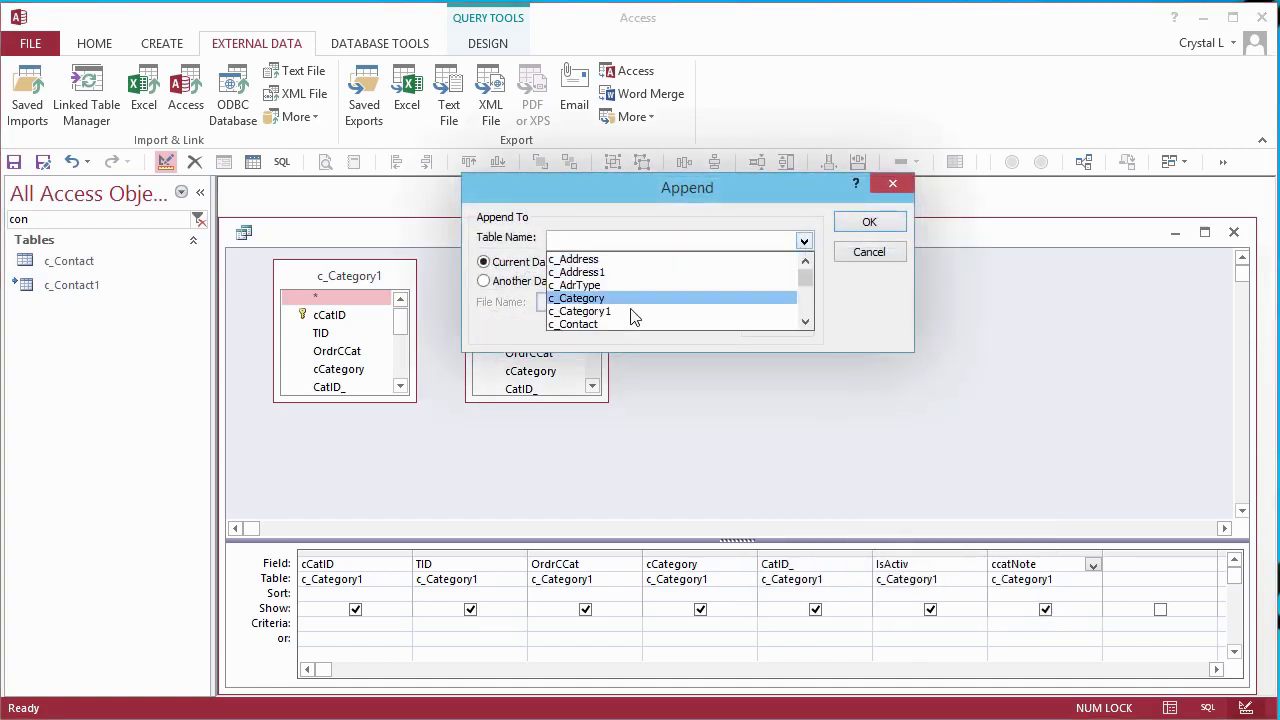
pyautogui.click(606, 298)
pyautogui.click(884, 223)
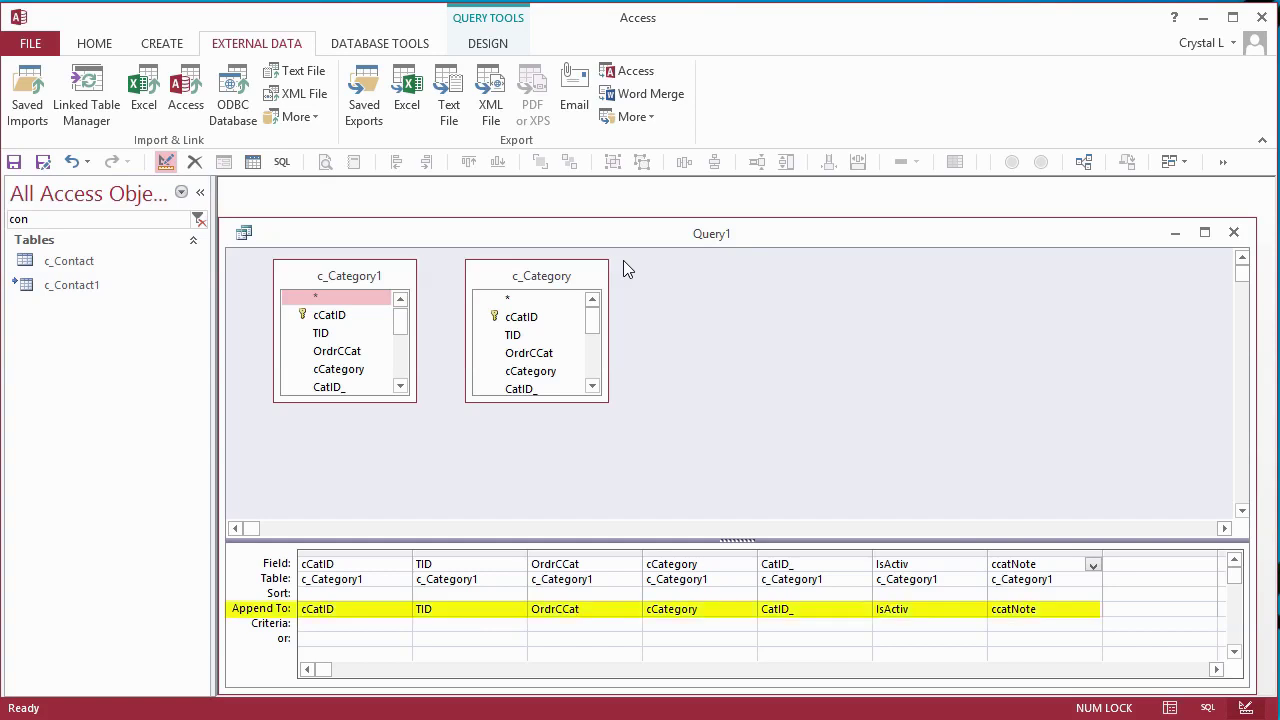
# - Remove the c_Category field list from the query design
pyautogui.click(549, 276)
pyautogui.press('Delete')
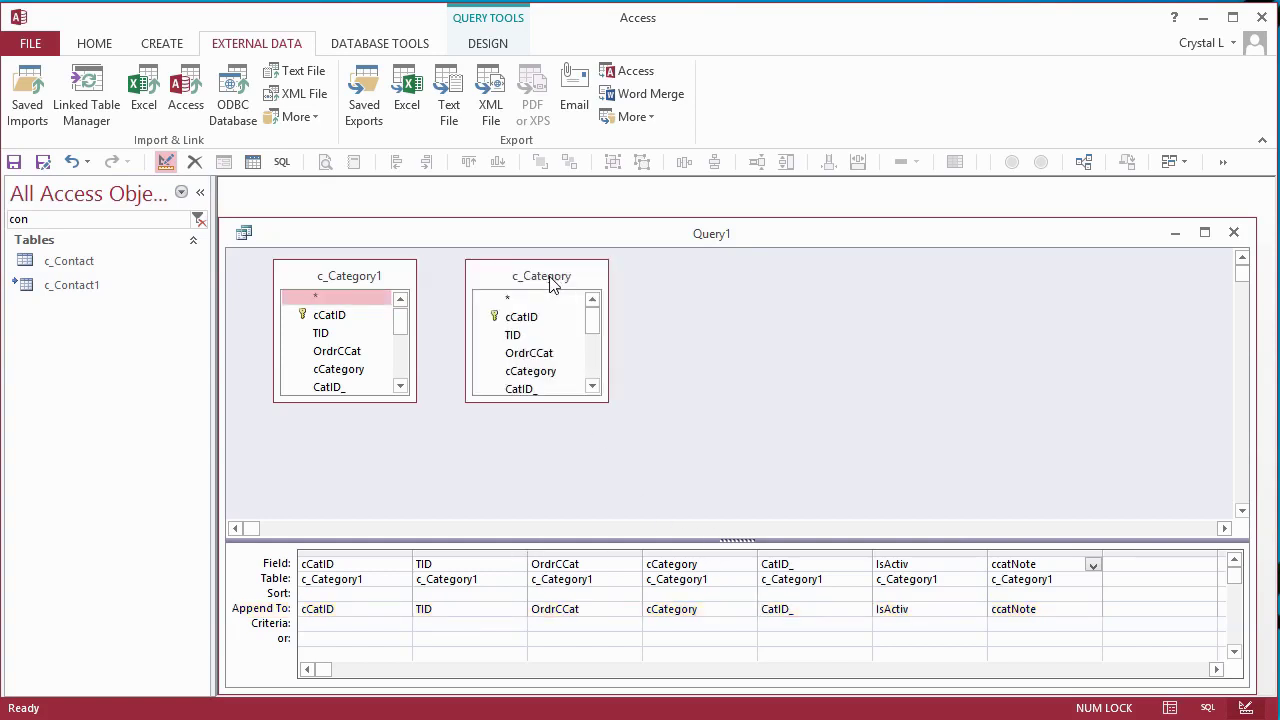
pyautogui.click(549, 277)
pyautogui.press('Delete')
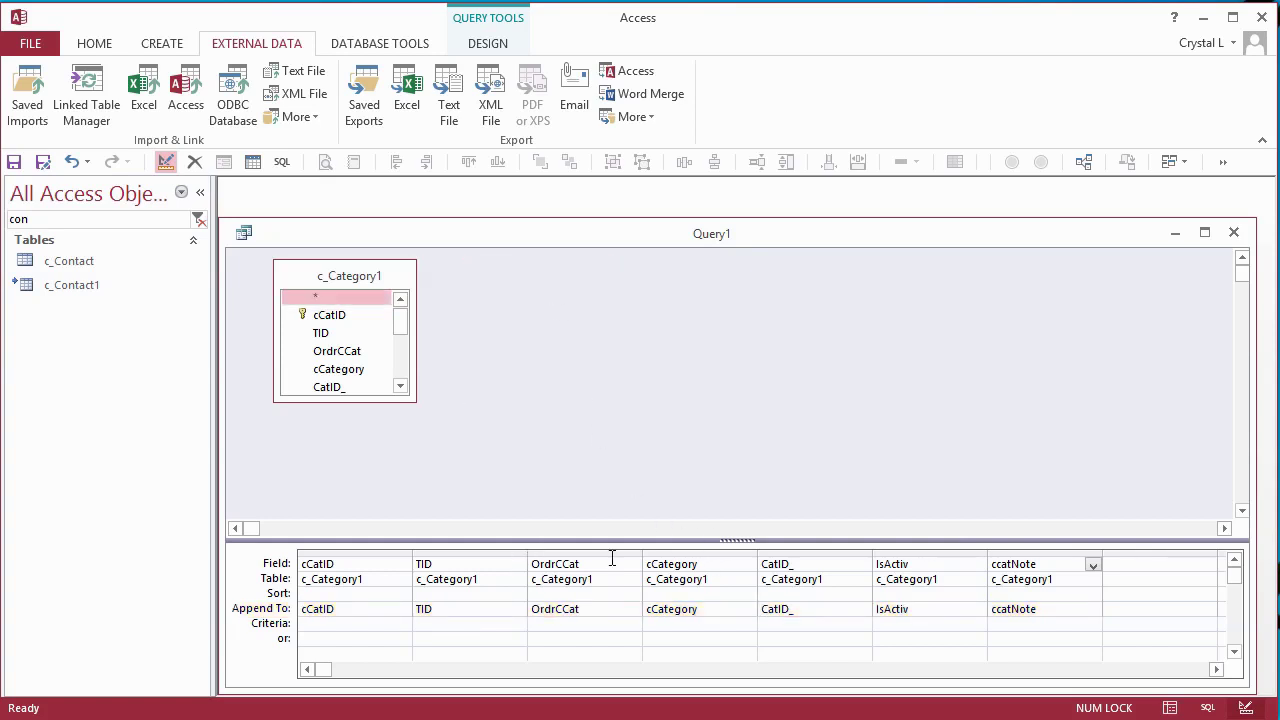
# - Run the append query, confirming the 15 rows into c_Category
pyautogui.click(496, 46)
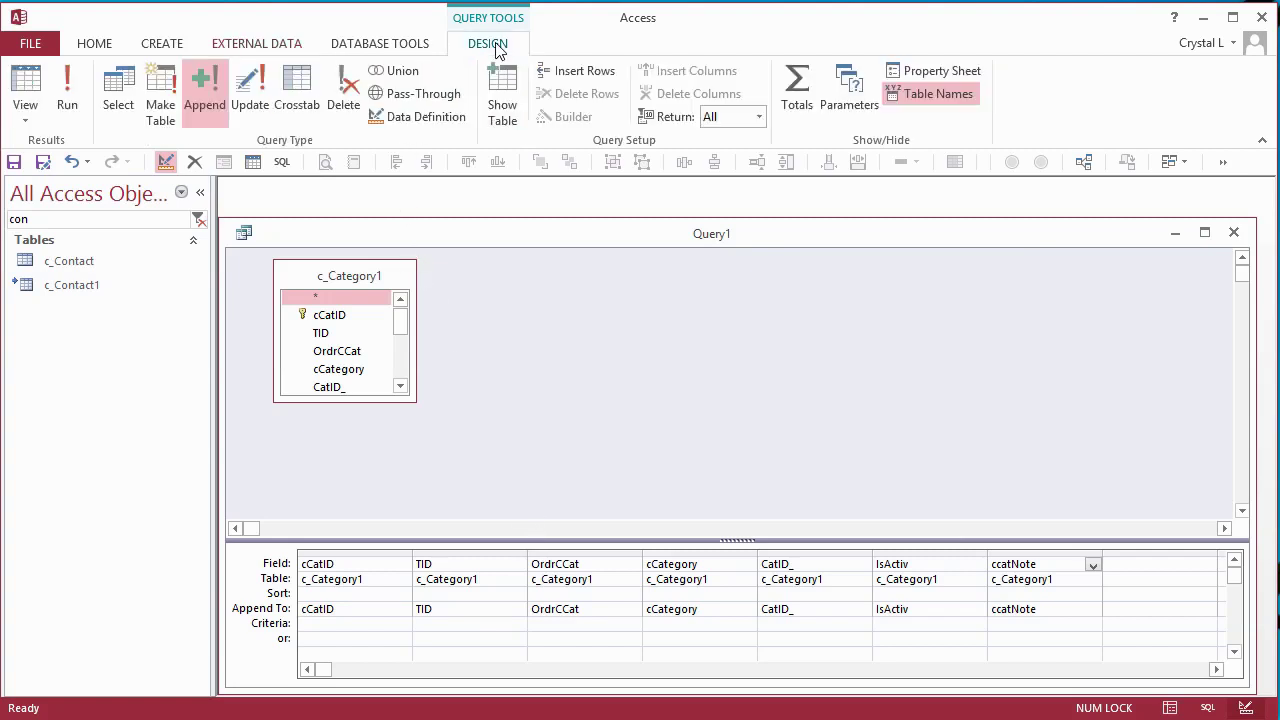
pyautogui.click(64, 92)
pyautogui.click(607, 569)
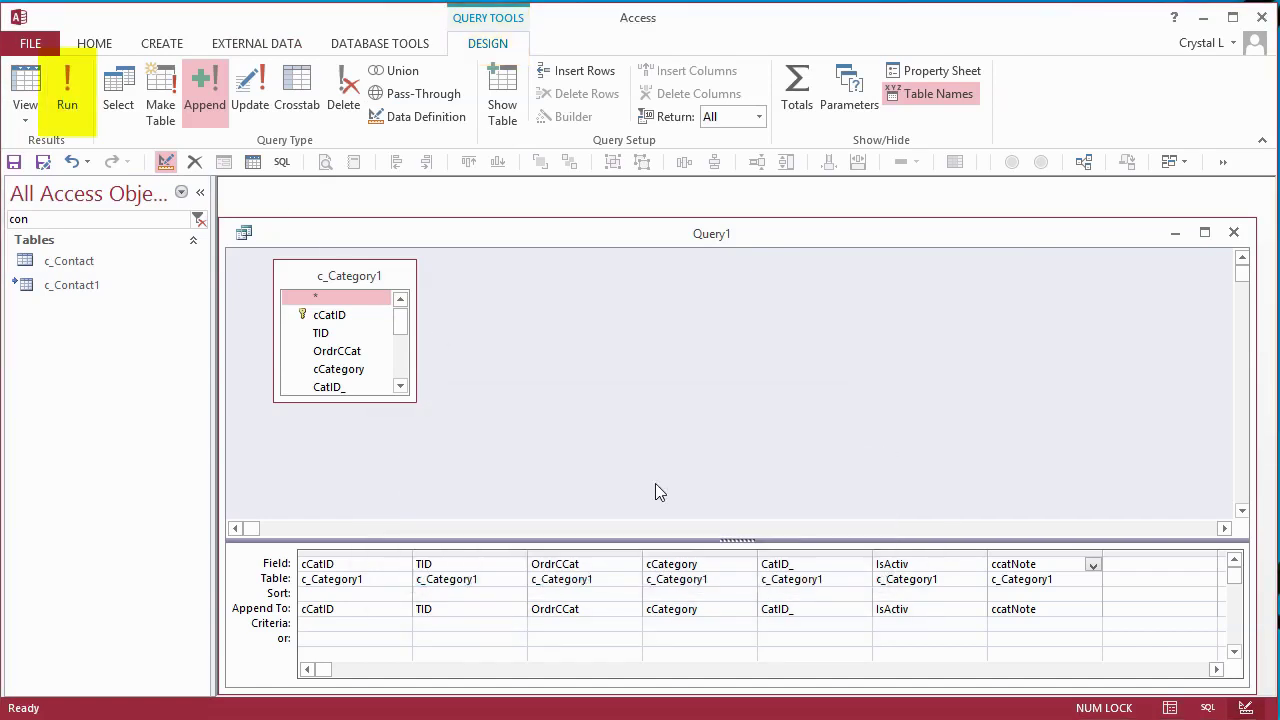
# - Filter the Navigation Pane to the category tables and open c_Category to check the appended records
pyautogui.press('BackSpace')
pyautogui.press('BackSpace')
pyautogui.write('a')
pyautogui.press('Return')
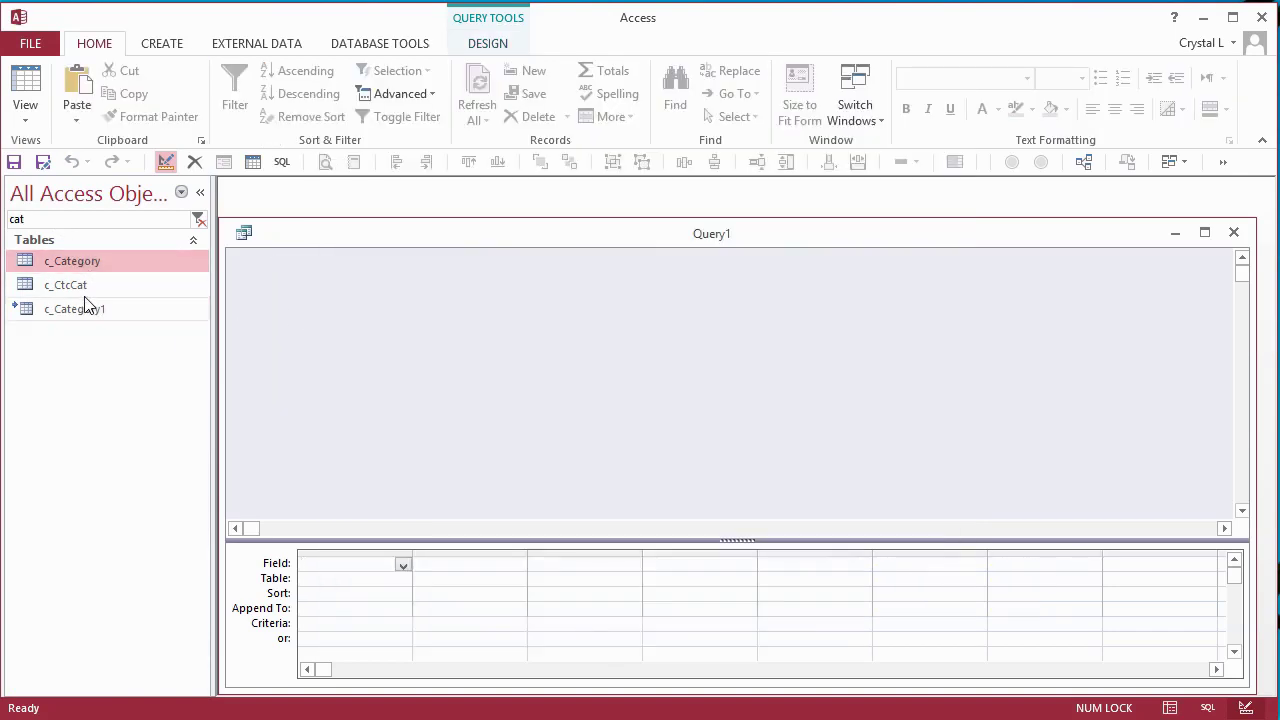
pyautogui.doubleClick(36, 220)
pyautogui.write('1')
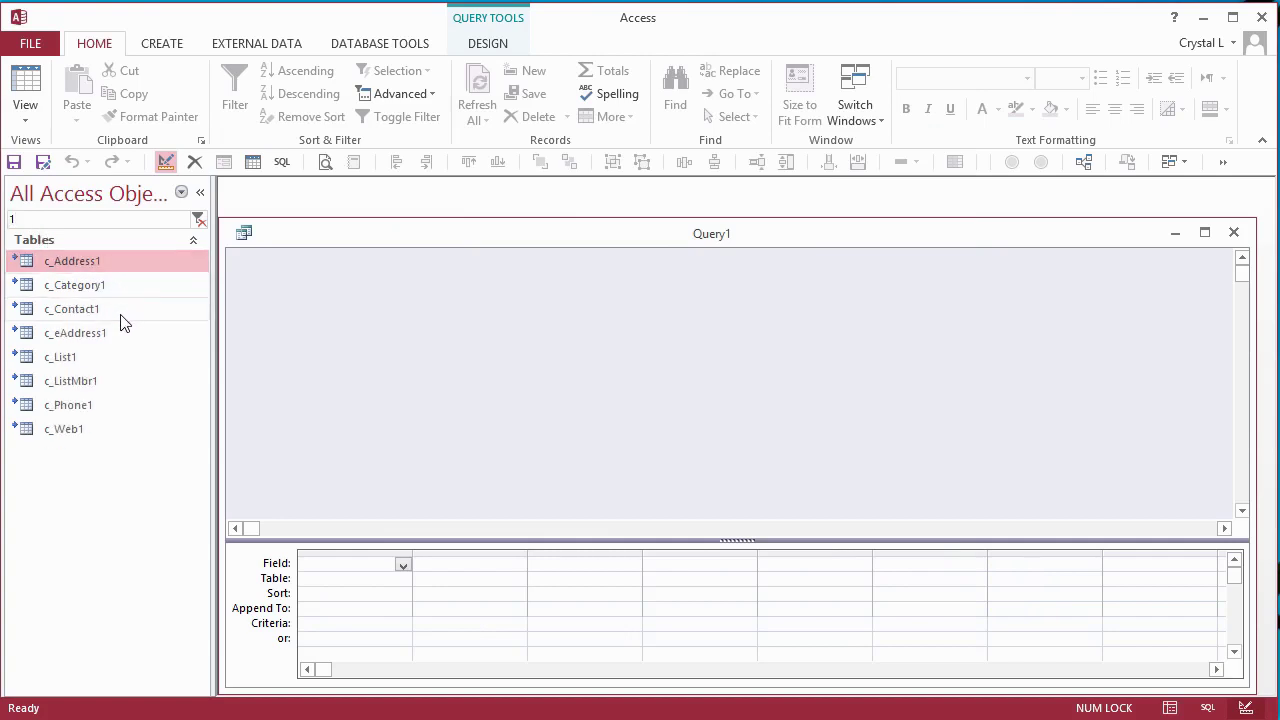
# - Add c_Contact1 and make Query1 an append query into c_Contact
pyautogui.moveTo(89, 309); pyautogui.dragTo(340, 298)
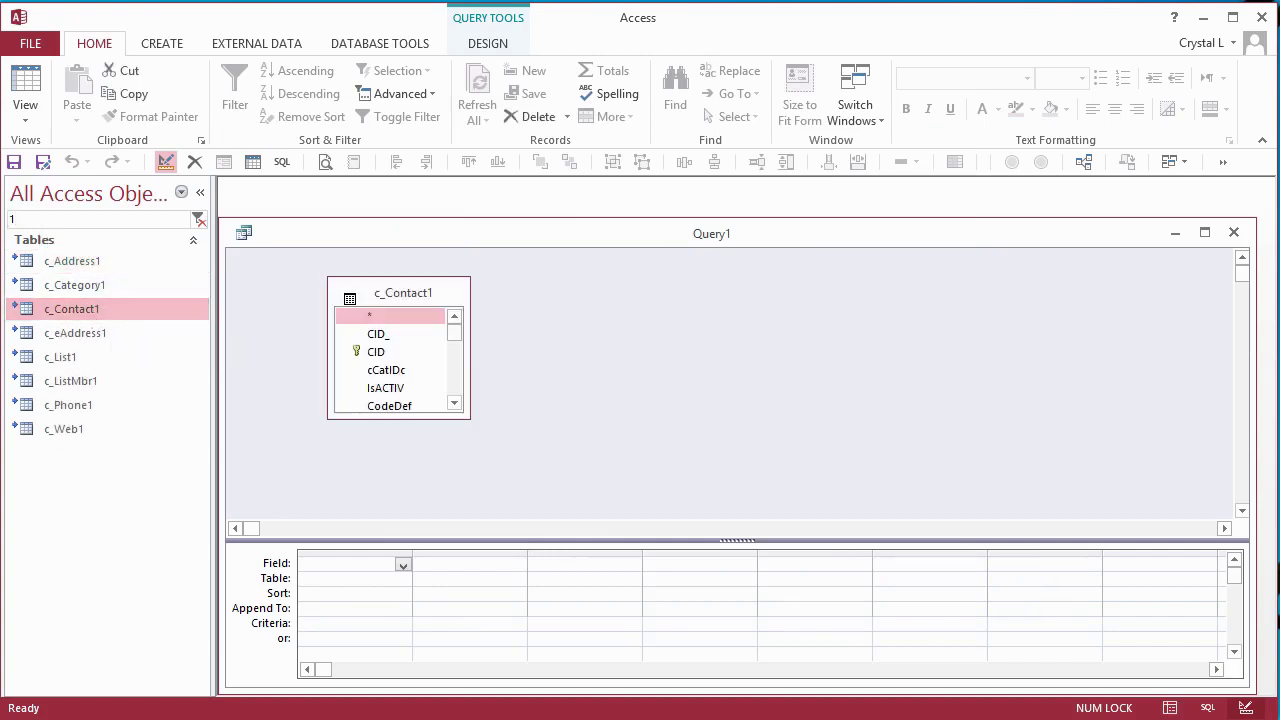
pyautogui.rightClick(540, 345)
pyautogui.moveTo(640, 450)
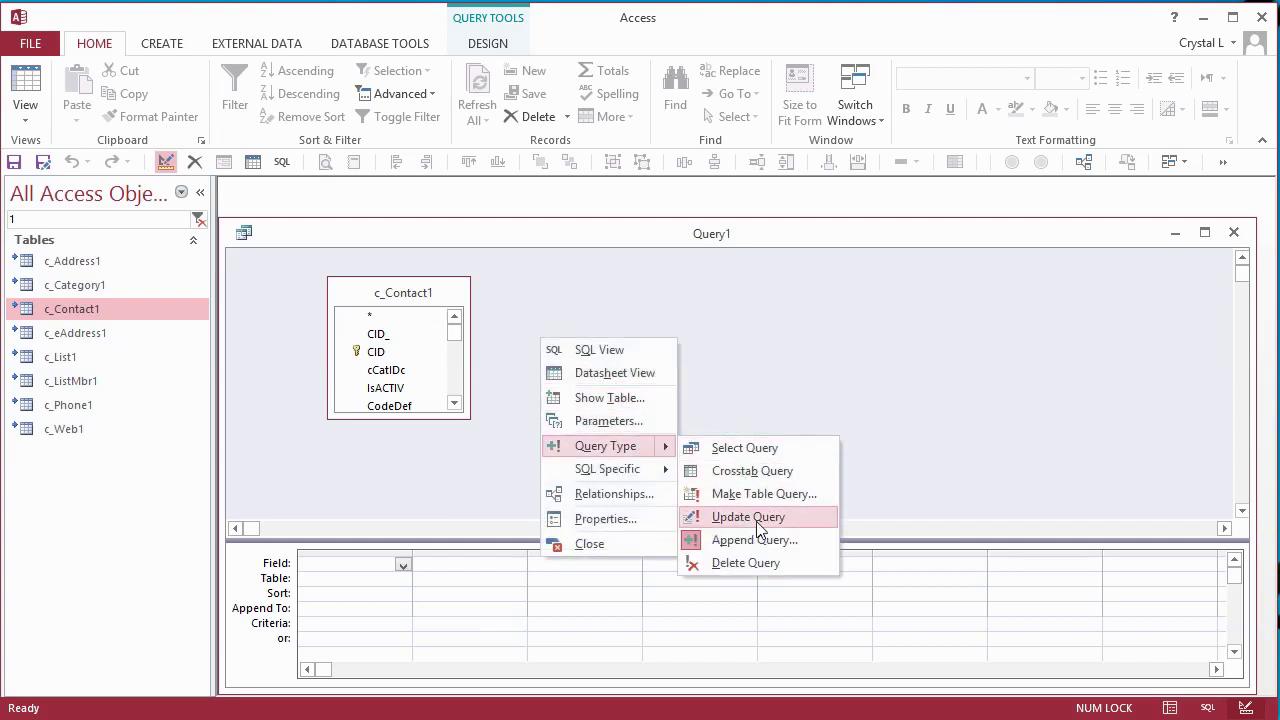
pyautogui.click(752, 539)
pyautogui.click(797, 243)
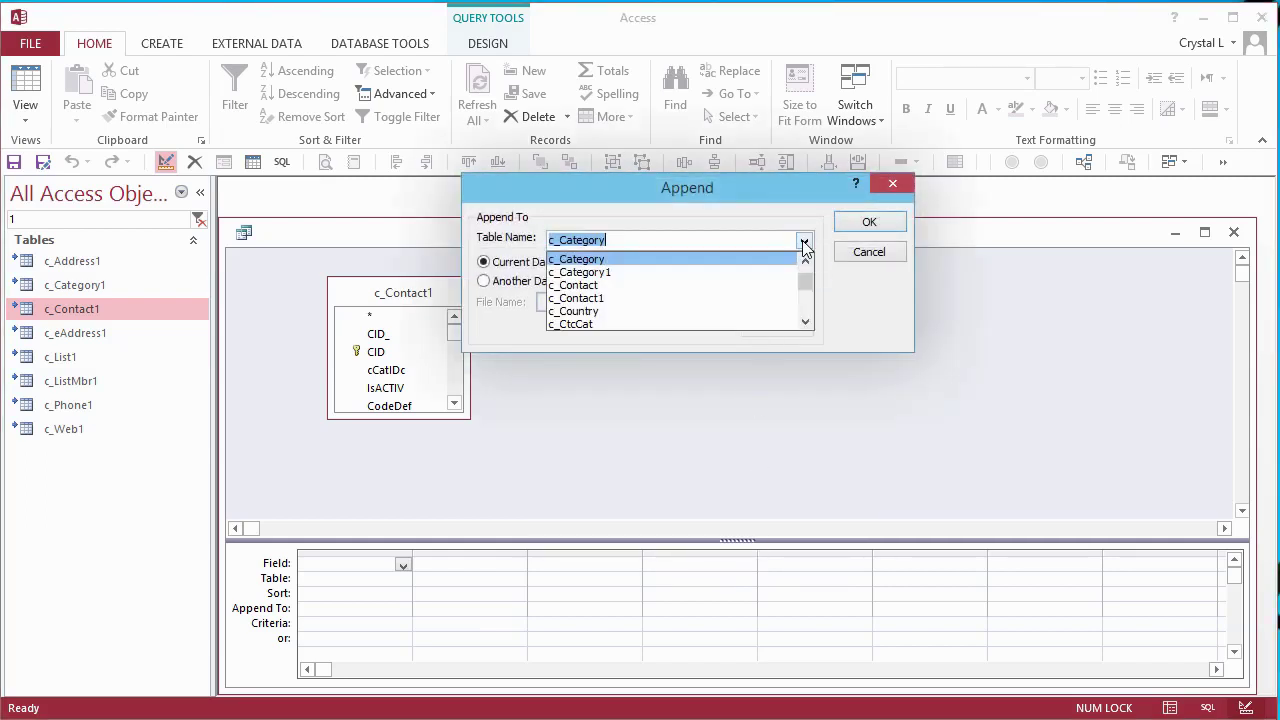
pyautogui.click(592, 287)
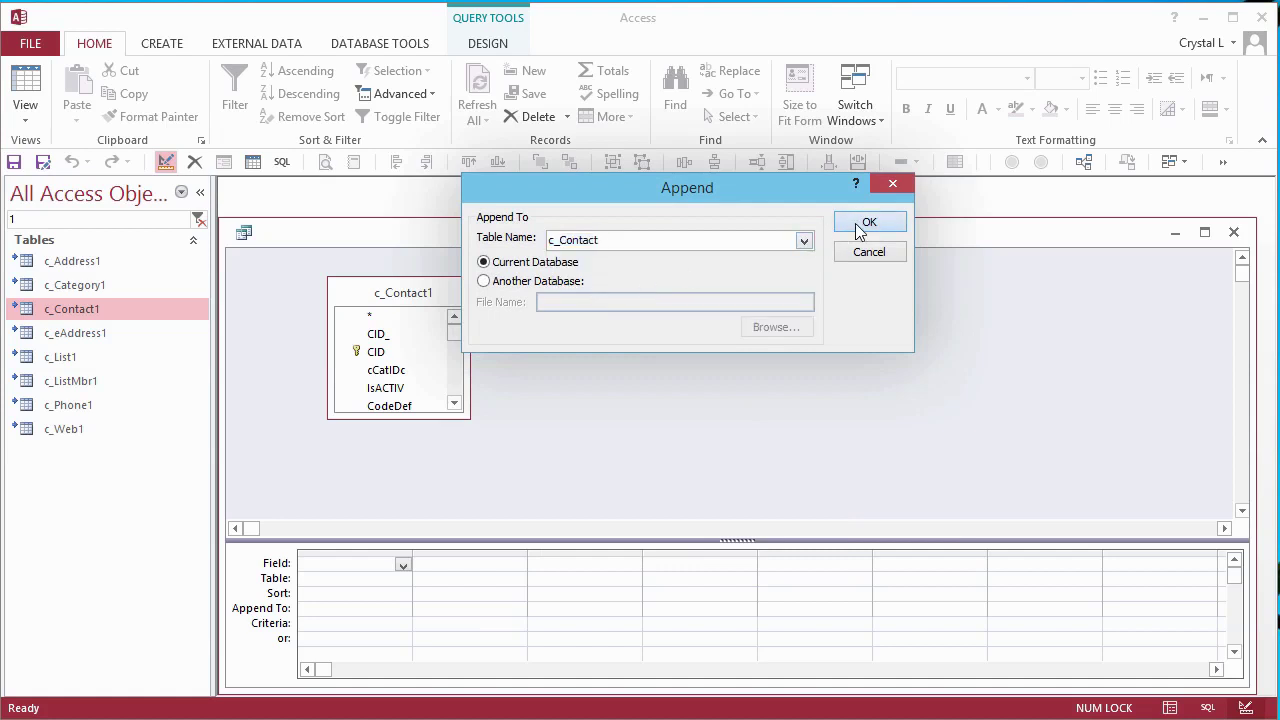
pyautogui.click(869, 221)
# - Place all c_Contact1 fields, CID_ through ImportID, in the grid and run the 1388-row append
pyautogui.click(390, 334)
pyautogui.moveTo(455, 338); pyautogui.dragTo(453, 408)
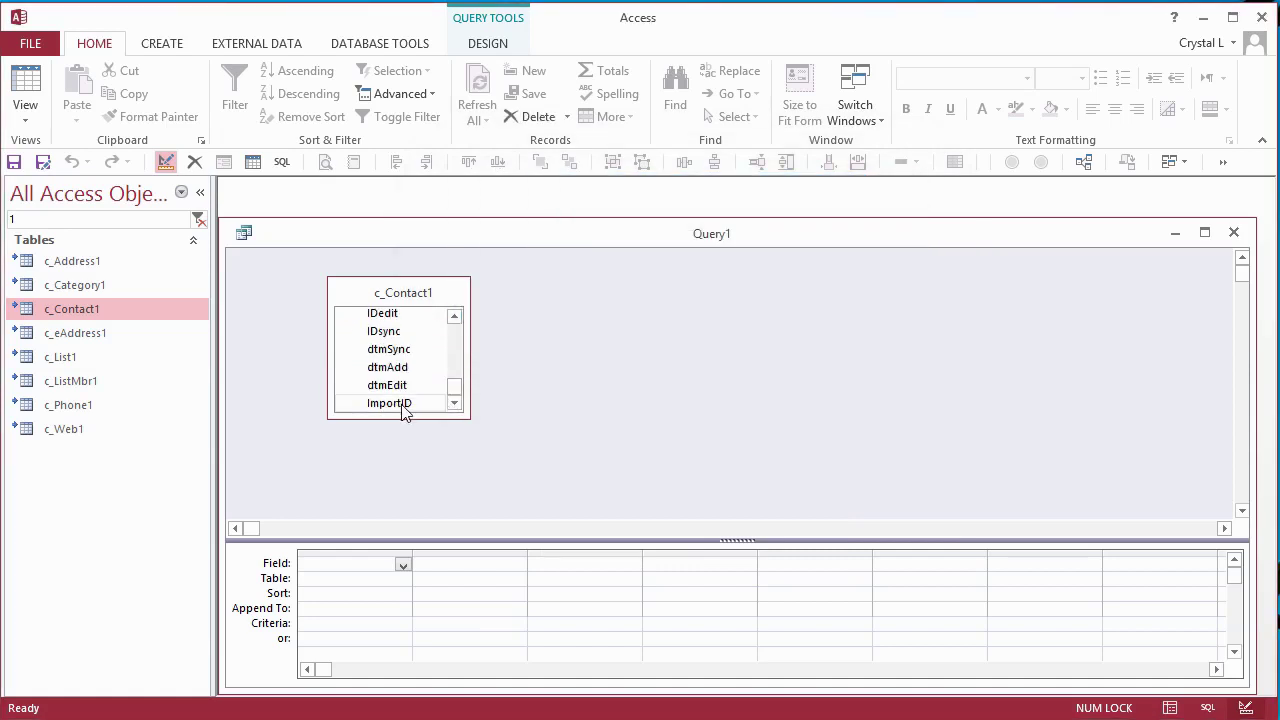
pyautogui.keyDown('shift'); pyautogui.click(402, 404); pyautogui.keyUp('shift')
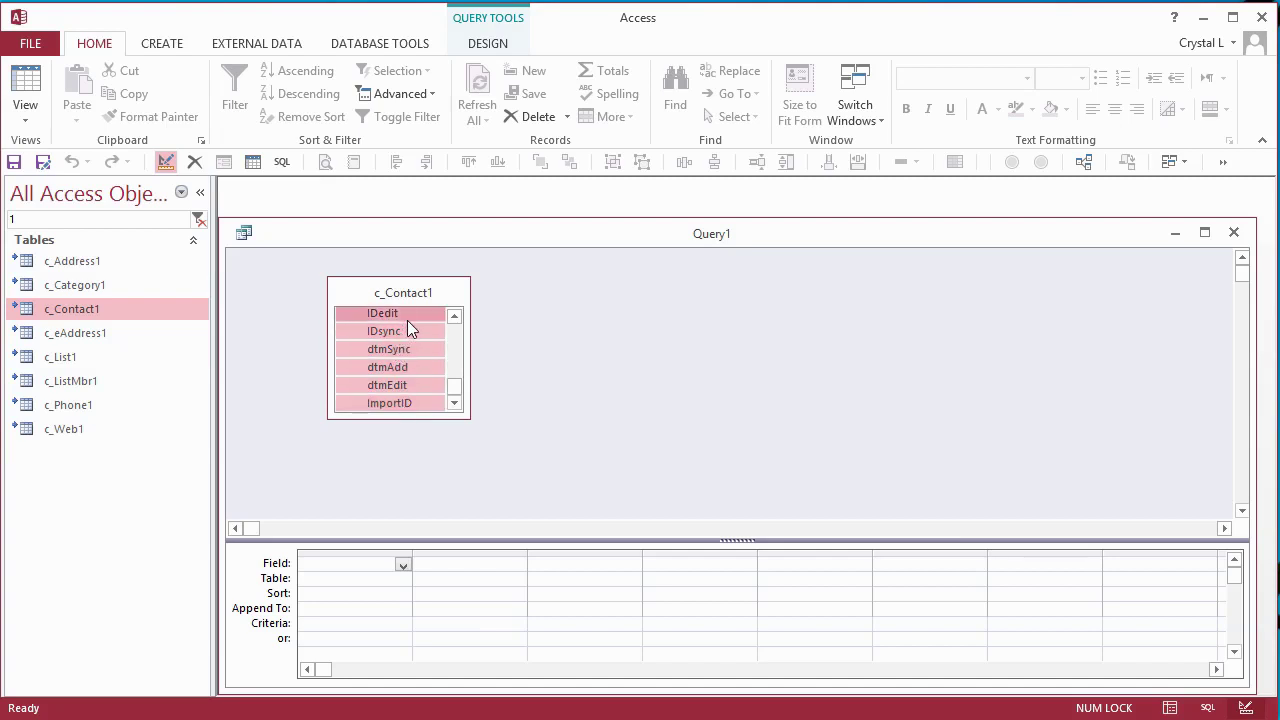
pyautogui.moveTo(407, 320); pyautogui.dragTo(340, 625)
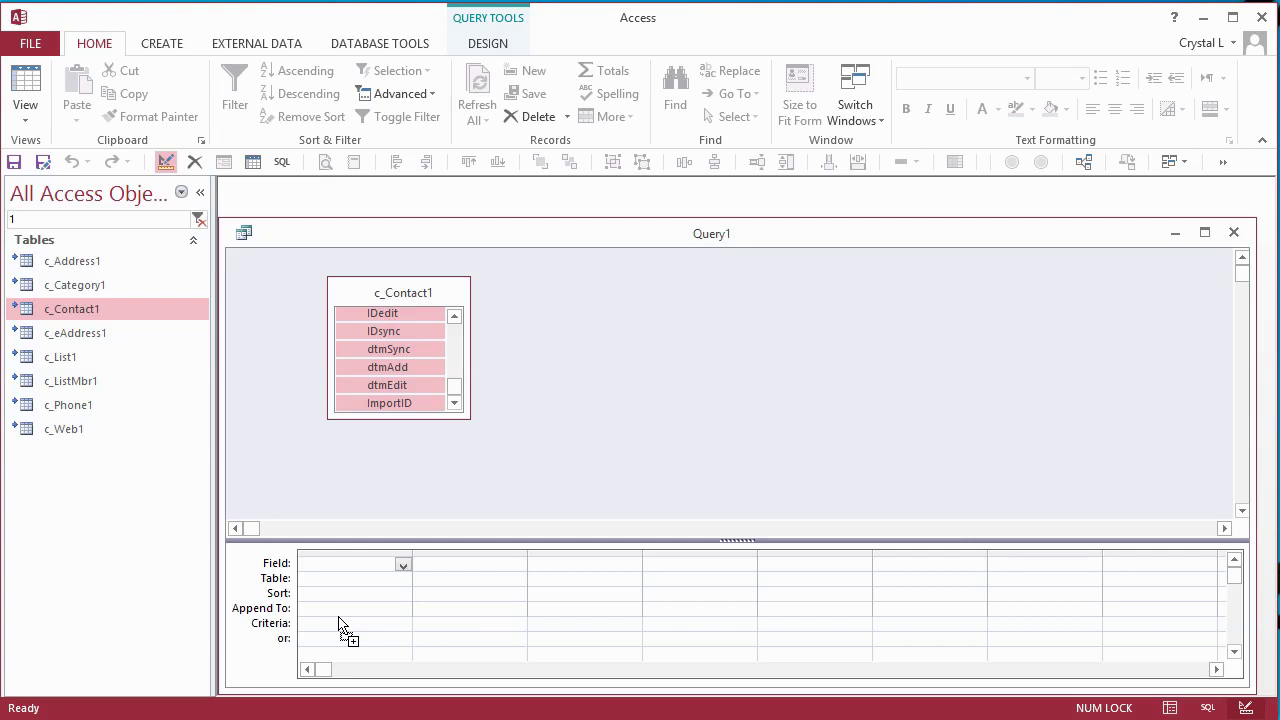
pyautogui.moveTo(340, 624); pyautogui.dragTo(340, 624)
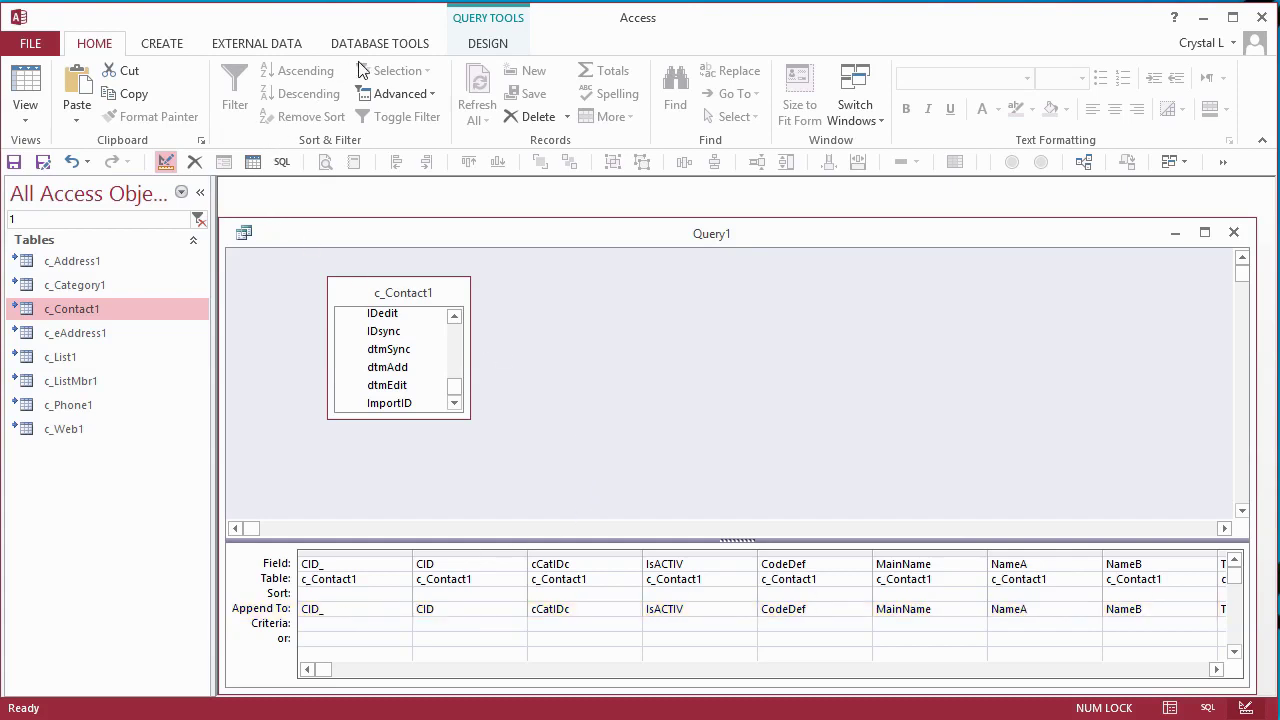
pyautogui.click(482, 50)
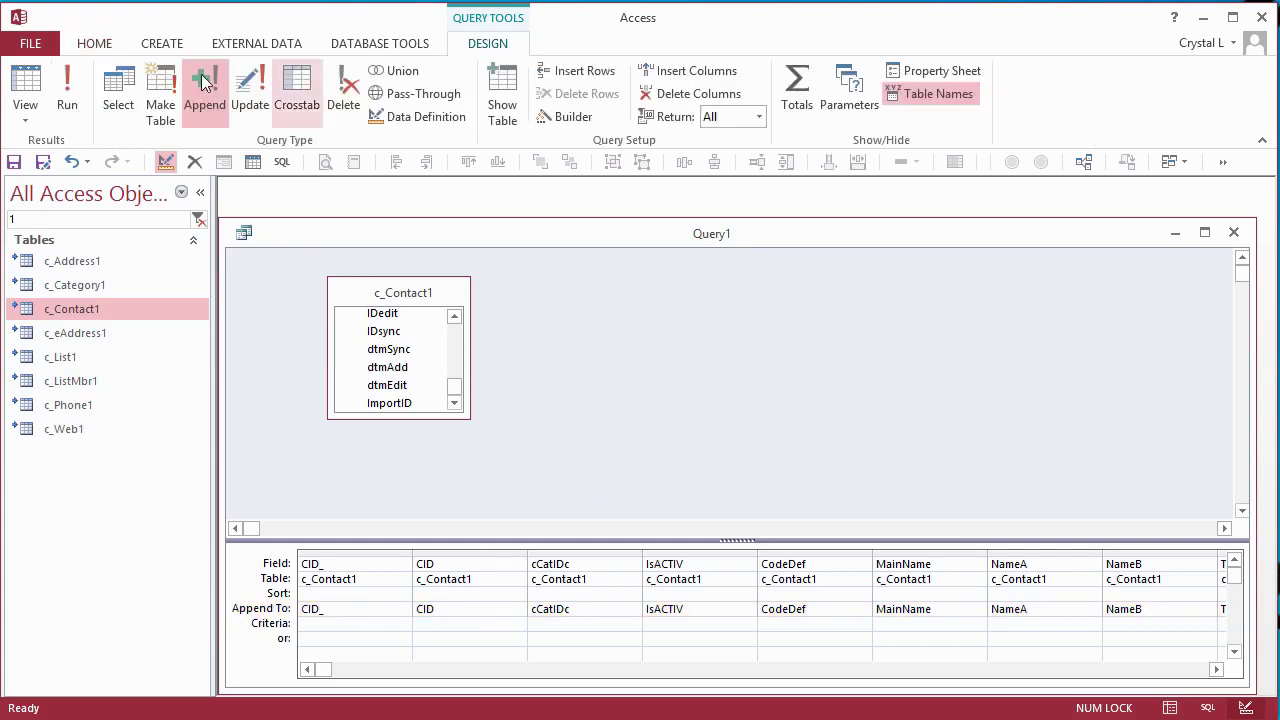
pyautogui.click(68, 85)
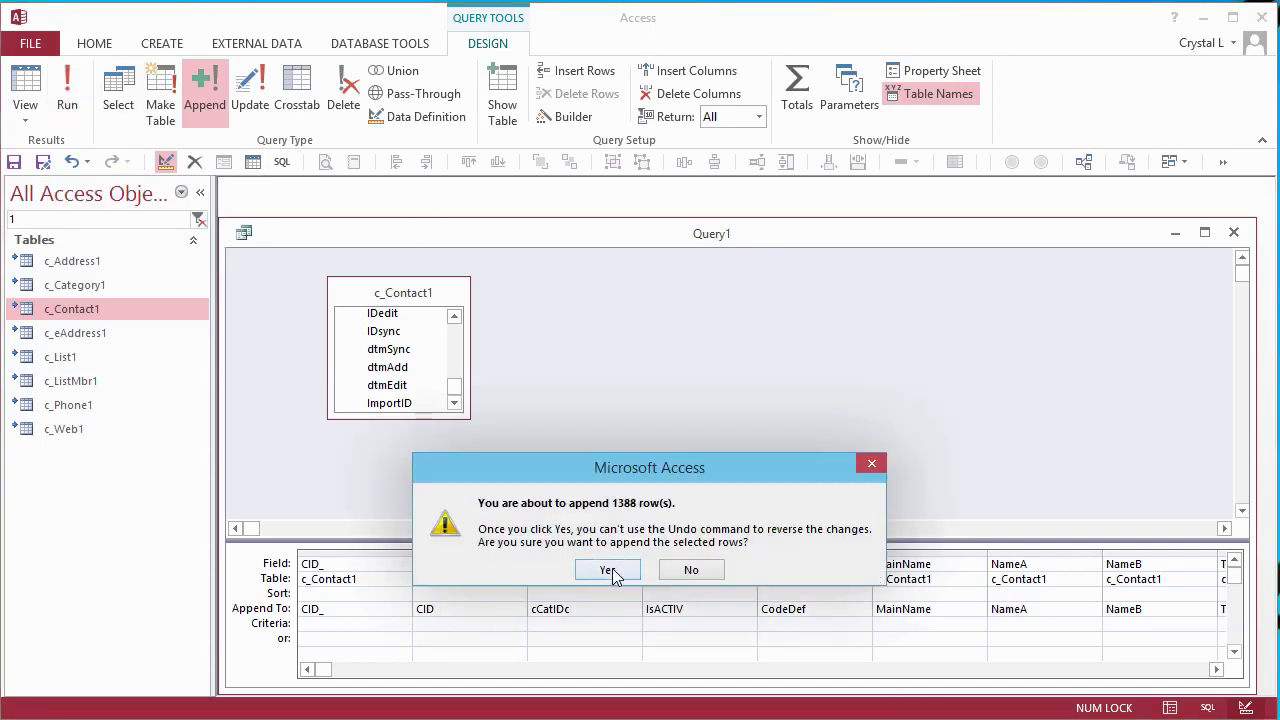
pyautogui.click(608, 570)
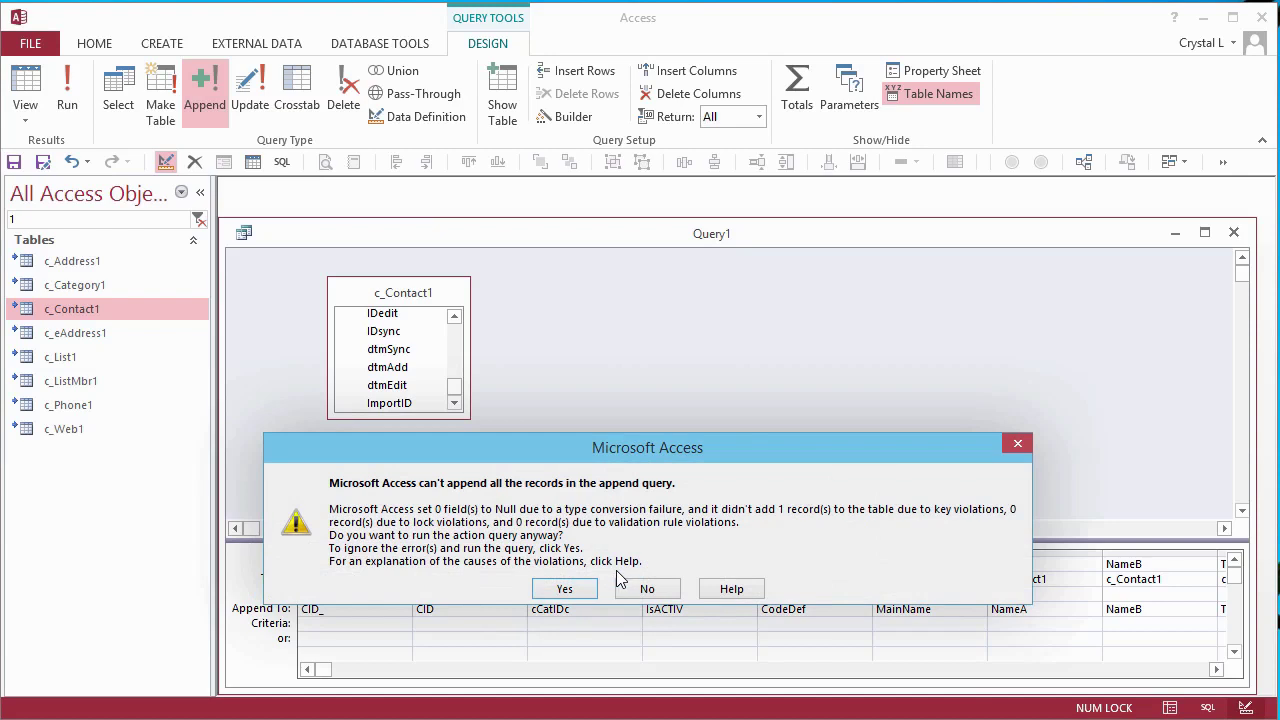
# - Accept the key-violation warning, then set up c_eAddress1 as an append into c_eAddress
pyautogui.click(565, 591)
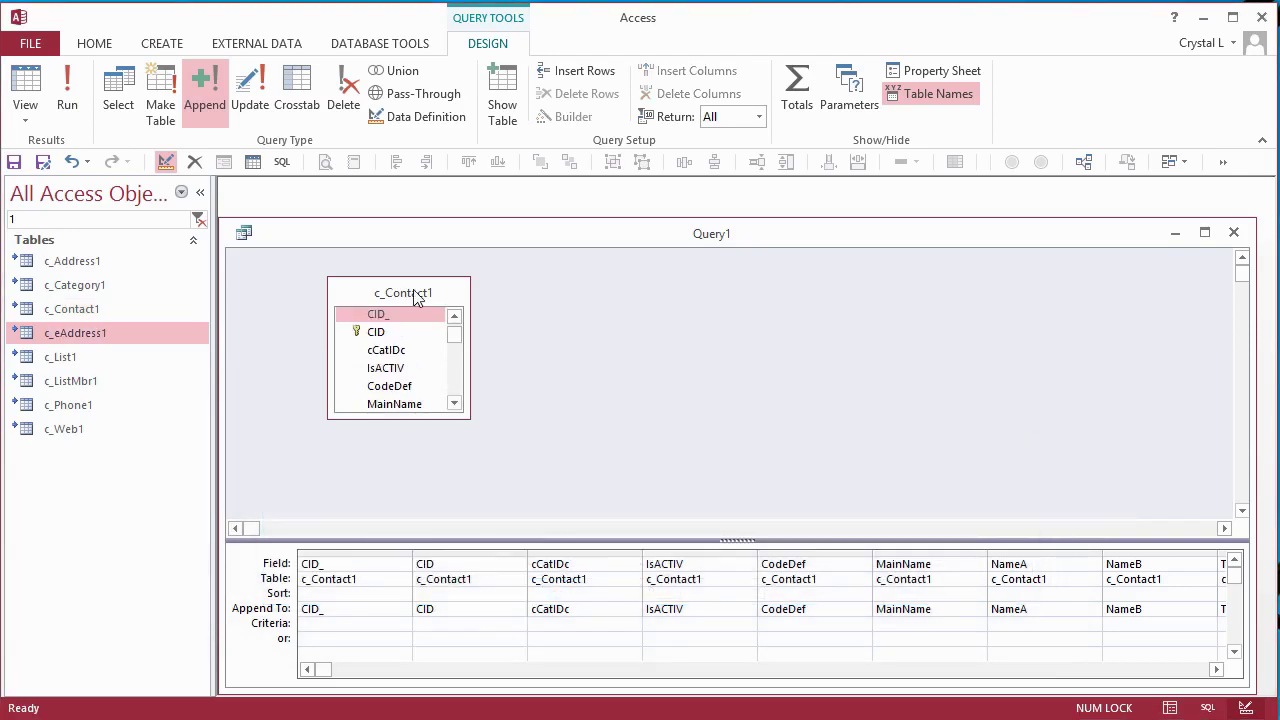
pyautogui.moveTo(75, 332); pyautogui.dragTo(345, 292)
pyautogui.rightClick(512, 297)
pyautogui.moveTo(578, 398)
pyautogui.click(725, 491)
pyautogui.click(806, 245)
pyautogui.click(600, 325)
pyautogui.click(868, 220)
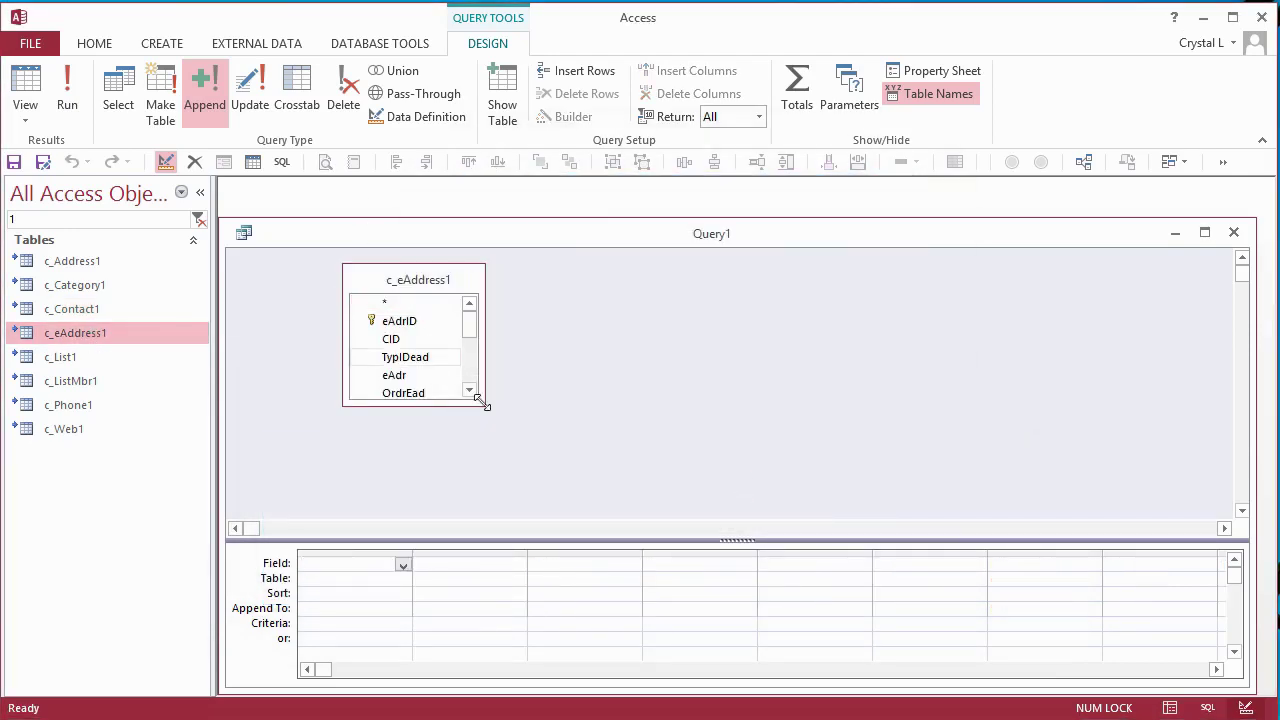
# - Put all c_eAddress1 fields in the grid, run the 286-row append, and remove c_eAddress1
pyautogui.click(410, 322)
pyautogui.scroll(-3, 420, 360)
pyautogui.keyDown('shift'); pyautogui.click(426, 390); pyautogui.keyUp('shift')
pyautogui.moveTo(426, 390); pyautogui.dragTo(360, 570)
pyautogui.click(67, 90)
pyautogui.click(612, 571)
pyautogui.click(418, 280)
pyautogui.press('Delete')
# - Add c_Phone1 with all its fields and make it an append into c_Phone
pyautogui.moveTo(70, 405); pyautogui.dragTo(355, 565)
pyautogui.doubleClick(420, 307)
pyautogui.rightClick(580, 332)
pyautogui.moveTo(650, 443)
pyautogui.click(803, 535)
pyautogui.click(805, 245)
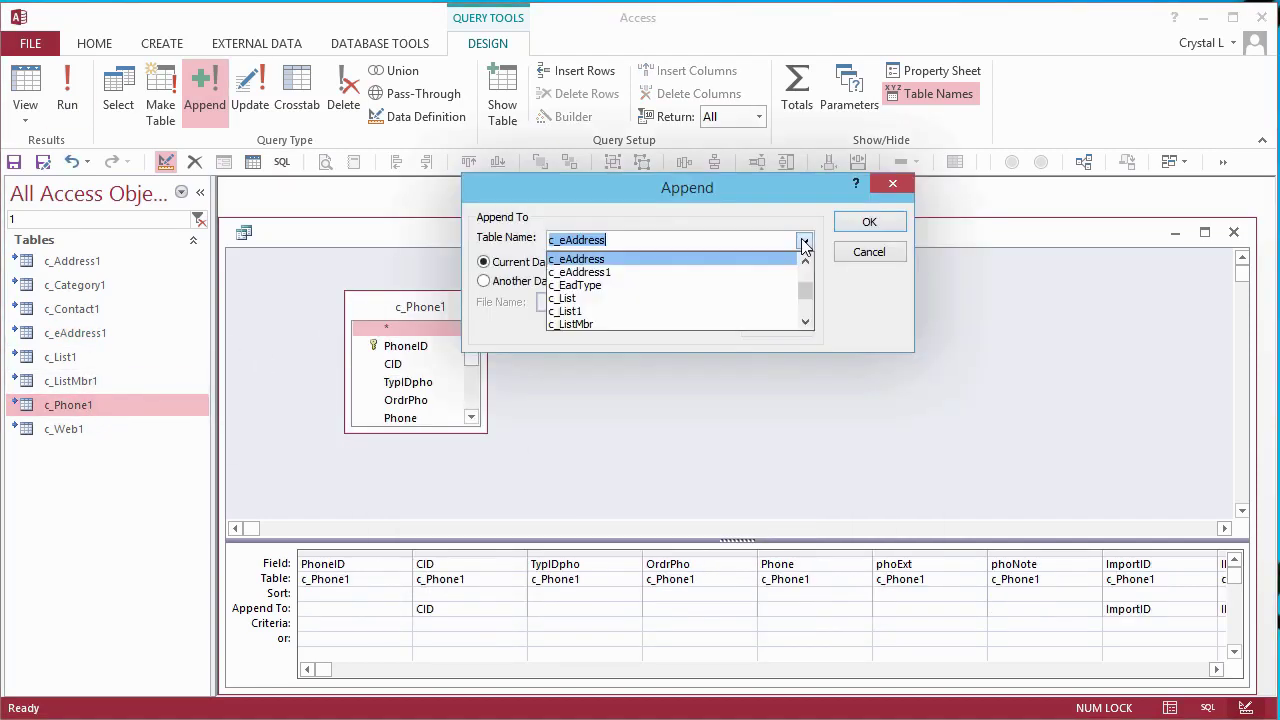
pyautogui.click(806, 321)
pyautogui.click(577, 303)
# - Run the 214-row c_Phone append and remove c_Phone1 from the design
pyautogui.click(869, 221)
pyautogui.click(67, 90)
pyautogui.click(600, 569)
pyautogui.click(420, 307)
pyautogui.press('Delete')
# - Add c_Web1 with all fields in the grid and make it an append into c_Web
pyautogui.moveTo(100, 432); pyautogui.dragTo(410, 300)
pyautogui.scroll(-3, 405, 400)
pyautogui.doubleClick(409, 300)
pyautogui.moveTo(390, 375); pyautogui.dragTo(374, 571)
pyautogui.rightClick(632, 332)
pyautogui.moveTo(694, 440)
pyautogui.click(830, 531)
pyautogui.click(804, 241)
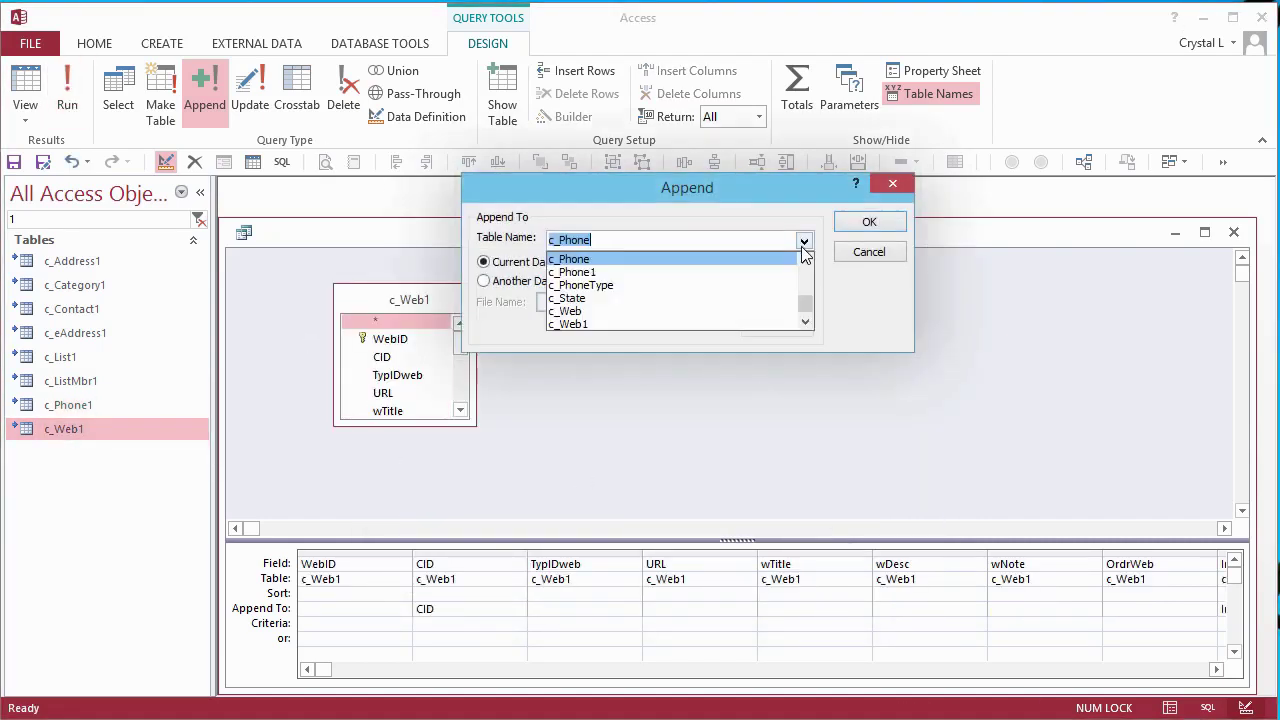
pyautogui.click(780, 259)
pyautogui.click(869, 221)
# - Run the 87-row c_Web append and remove c_Web1 from the design
pyautogui.click(67, 90)
pyautogui.click(608, 569)
pyautogui.click(420, 343)
pyautogui.press('Delete')
# - Add c_List1 and make Query1 an append query into c_List
pyautogui.moveTo(60, 357); pyautogui.dragTo(490, 337)
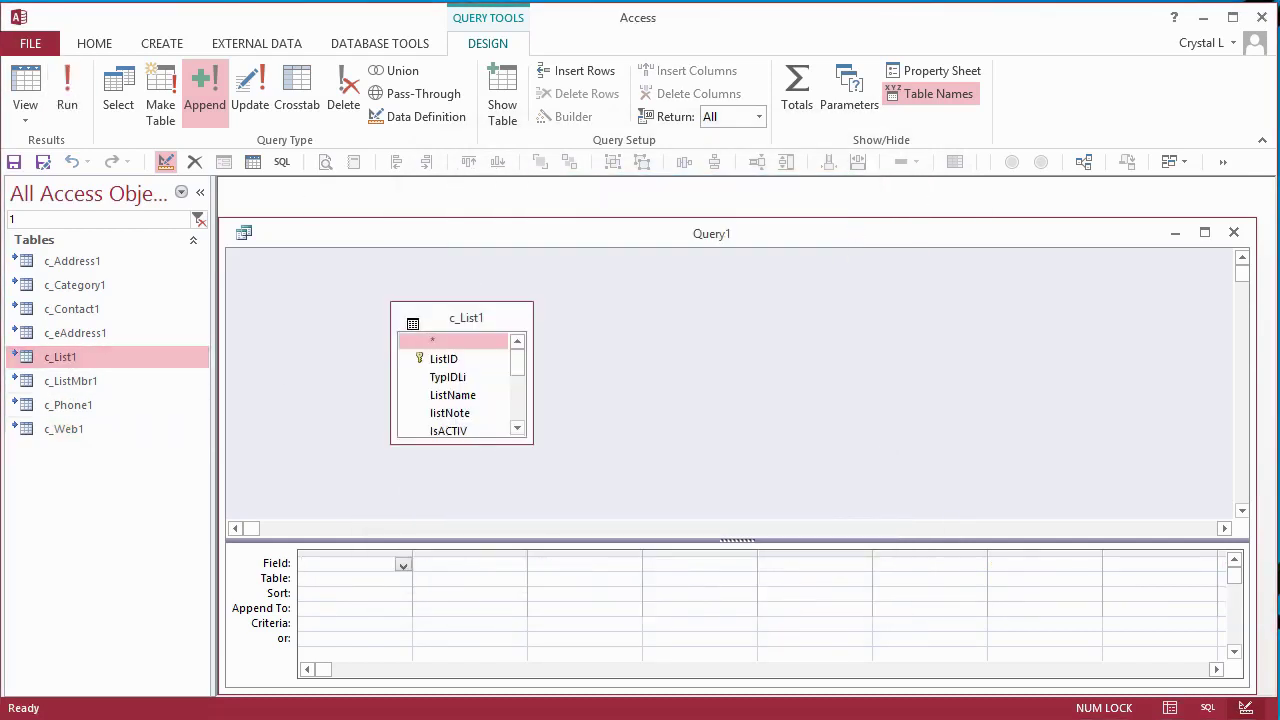
pyautogui.rightClick(644, 348)
pyautogui.moveTo(706, 457)
pyautogui.click(838, 547)
pyautogui.click(804, 241)
pyautogui.click(806, 263)
pyautogui.click(805, 262)
# - Place c_List1 fields ListID through dtmEdit in the grid, run the 4-row append, remove c_List1
pyautogui.click(575, 285)
pyautogui.click(869, 221)
pyautogui.click(443, 358)
pyautogui.scroll(-2, 455, 390)
pyautogui.keyDown('shift'); pyautogui.click(449, 430); pyautogui.keyUp('shift')
pyautogui.moveTo(449, 430); pyautogui.dragTo(345, 565)
pyautogui.click(67, 90)
pyautogui.click(608, 569)
pyautogui.click(486, 318)
pyautogui.press('Delete')
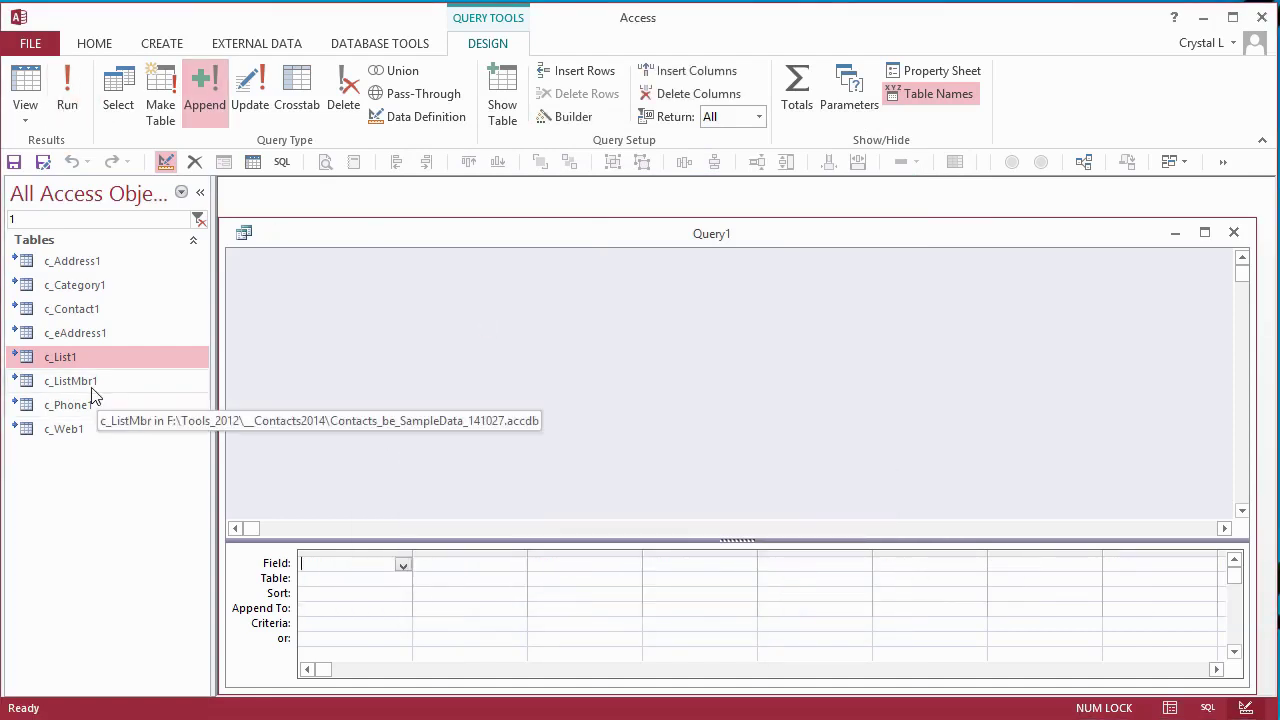
# - Add c_ListMbr1 and make Query1 an append query into c_ListMbr
pyautogui.moveTo(88, 393); pyautogui.dragTo(400, 300)
pyautogui.rightClick(602, 364)
pyautogui.moveTo(666, 469)
pyautogui.click(814, 563)
pyautogui.click(804, 241)
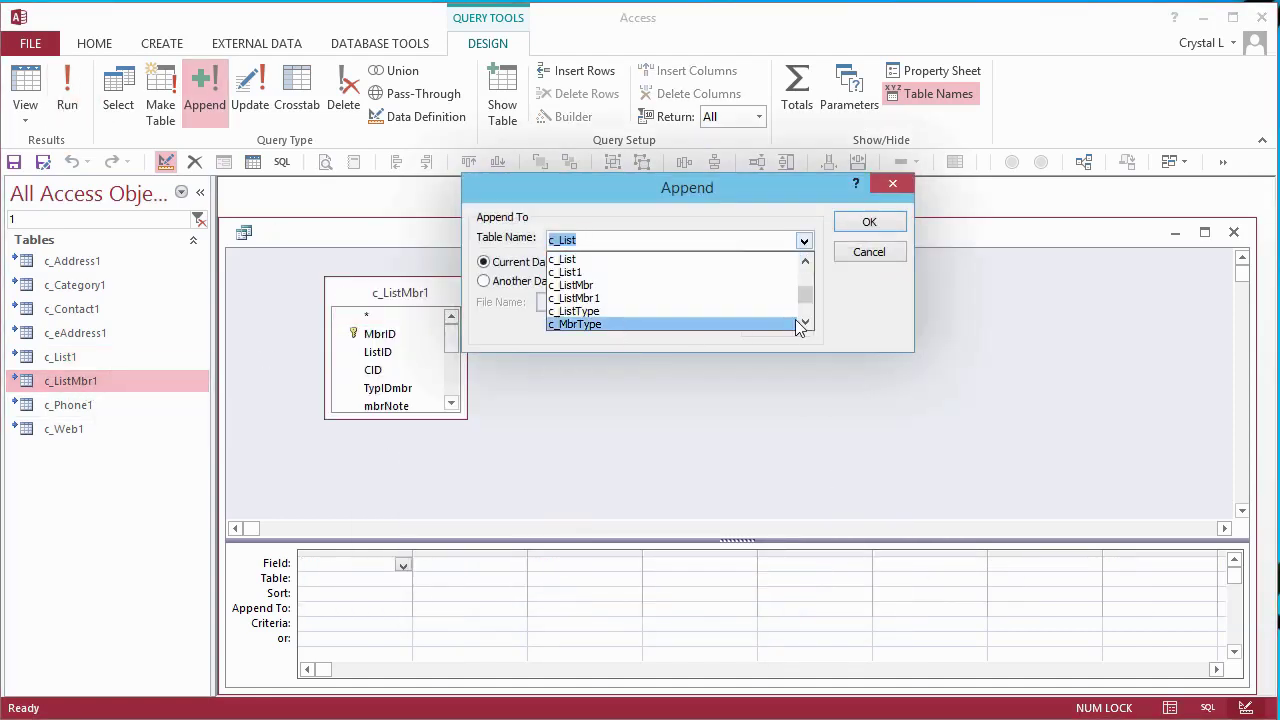
pyautogui.click(575, 298)
pyautogui.press('Return')
# - Put all c_ListMbr1 fields in the grid and run the 222-row append
pyautogui.click(380, 333)
pyautogui.scroll(-3, 400, 360)
pyautogui.keyDown('shift'); pyautogui.click(391, 380); pyautogui.keyUp('shift')
pyautogui.moveTo(391, 380); pyautogui.dragTo(370, 590)
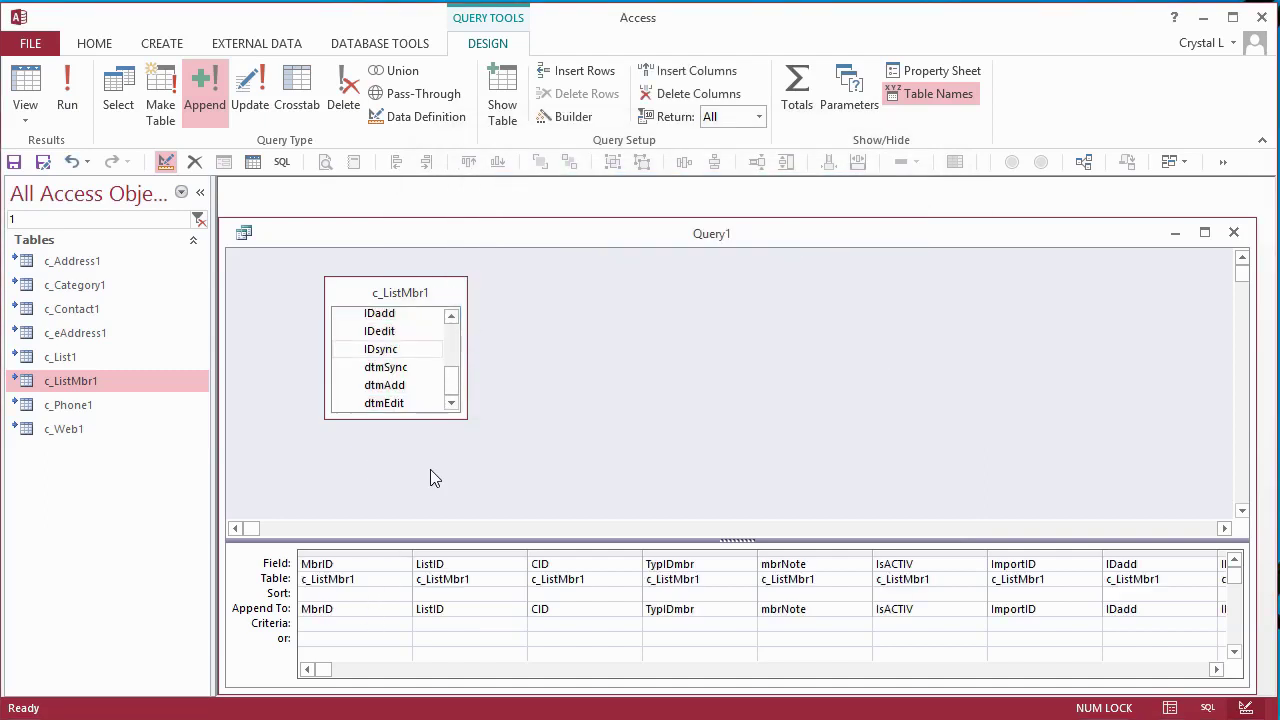
pyautogui.click(67, 90)
pyautogui.click(608, 569)
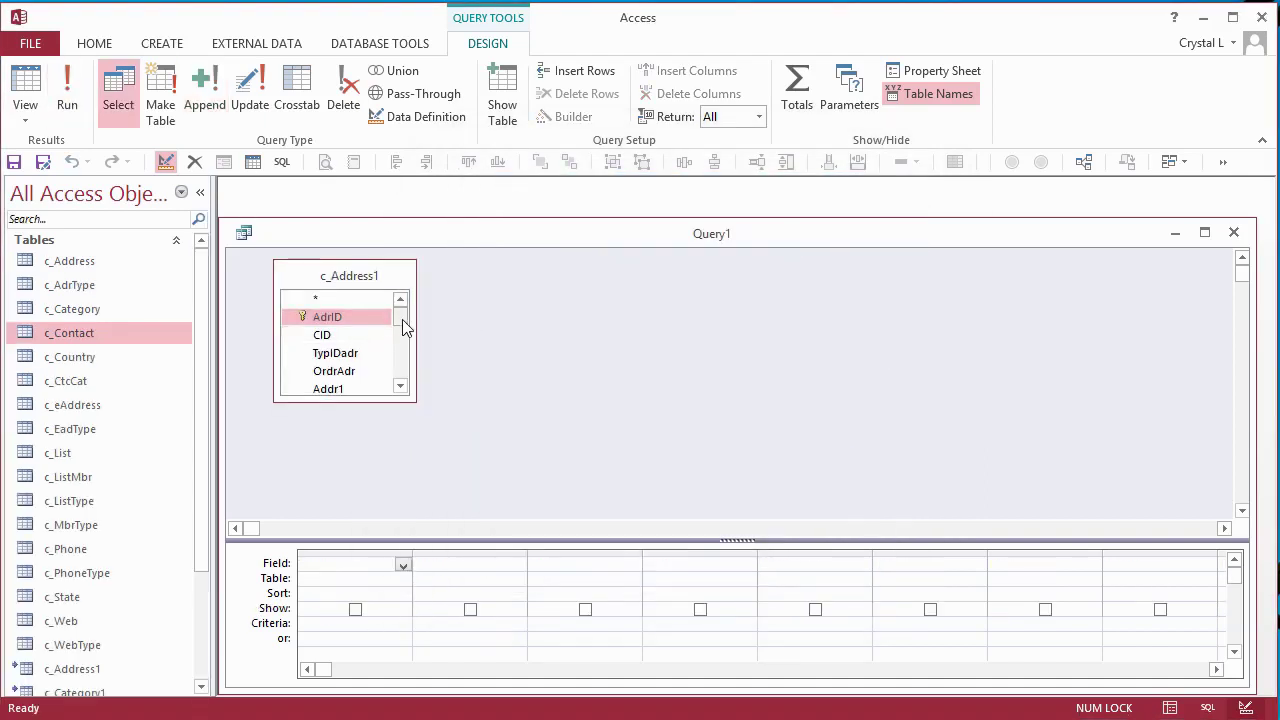
# - Place all c_Address1 fields in the grid and run the 521-row append into c_Address
pyautogui.scroll(-3, 400, 340)
pyautogui.keyDown('shift'); pyautogui.click(340, 394); pyautogui.keyUp('shift')
pyautogui.moveTo(340, 394); pyautogui.dragTo(345, 597)
pyautogui.rightClick(612, 422)
pyautogui.moveTo(677, 528)
pyautogui.click(815, 543)
pyautogui.click(791, 237)
pyautogui.click(600, 254)
pyautogui.click(869, 222)
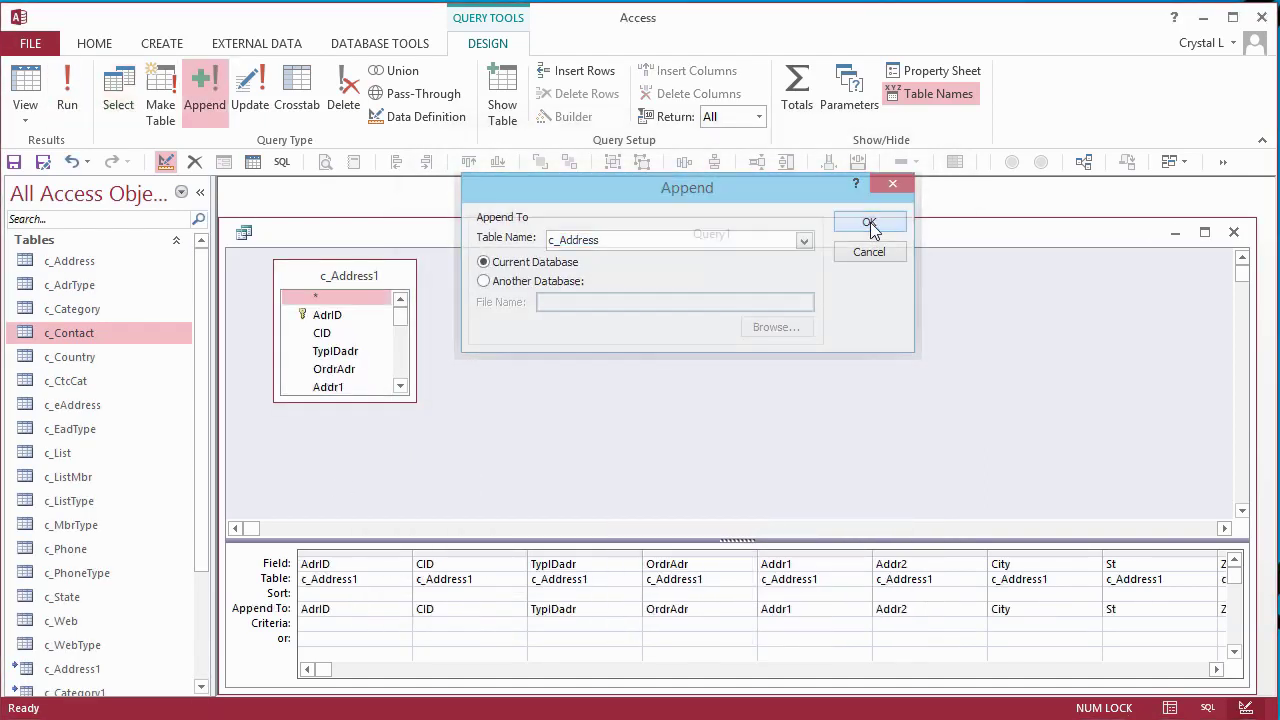
pyautogui.click(67, 90)
pyautogui.click(606, 569)
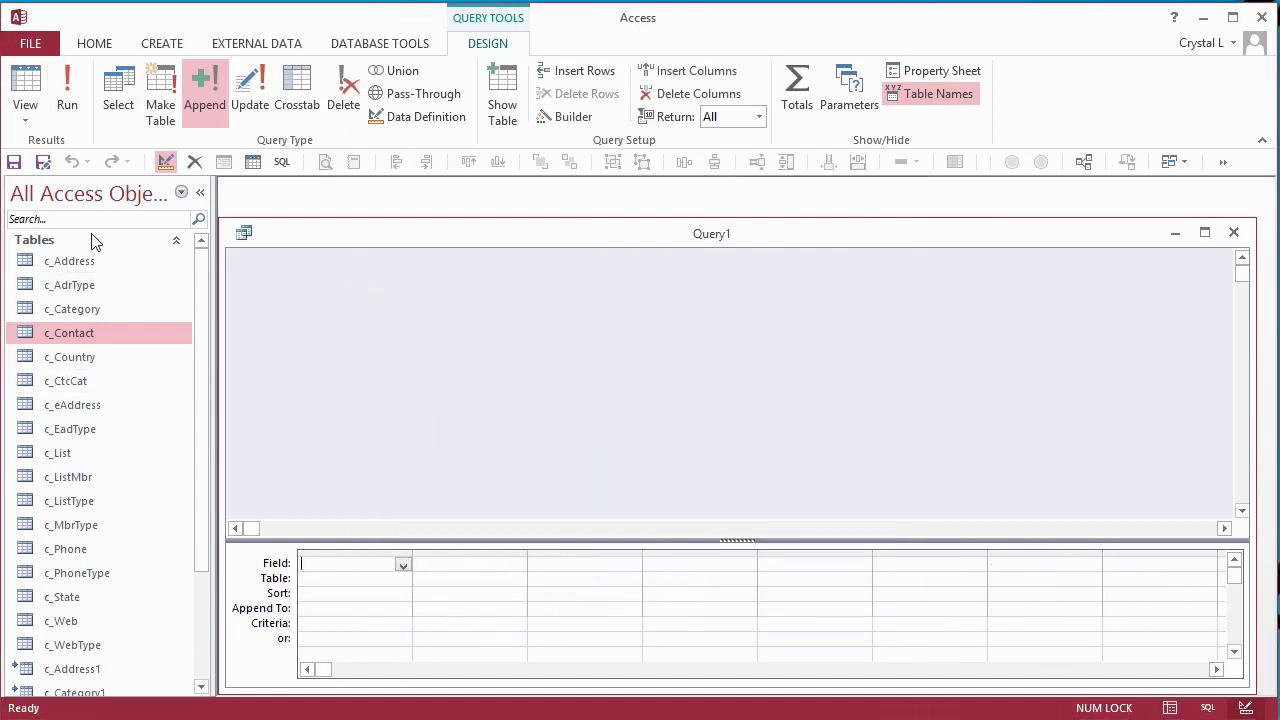
# - Filter the tables by '1' and link c_CtcCat from the Contacts sample-data database as c_CtcCat1
pyautogui.click(84, 218)
pyautogui.write('1')
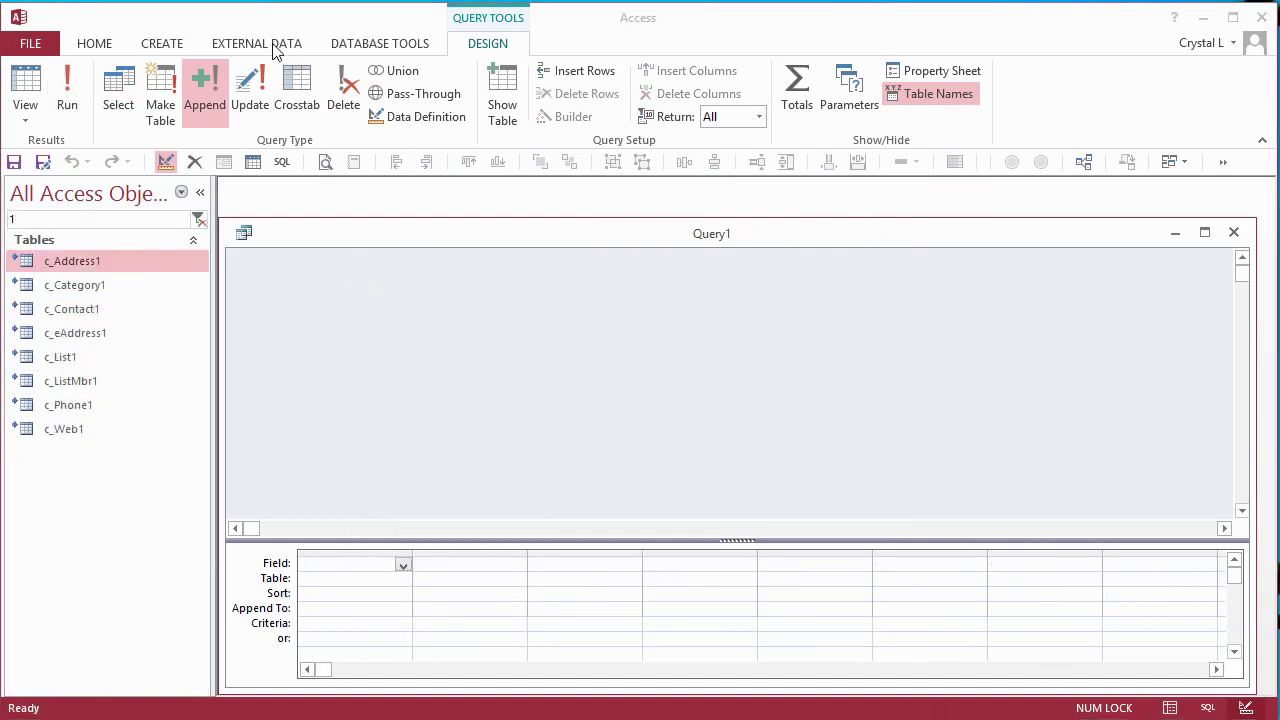
pyautogui.click(270, 44)
pyautogui.click(186, 92)
pyautogui.click(925, 236)
pyautogui.doubleClick(600, 269)
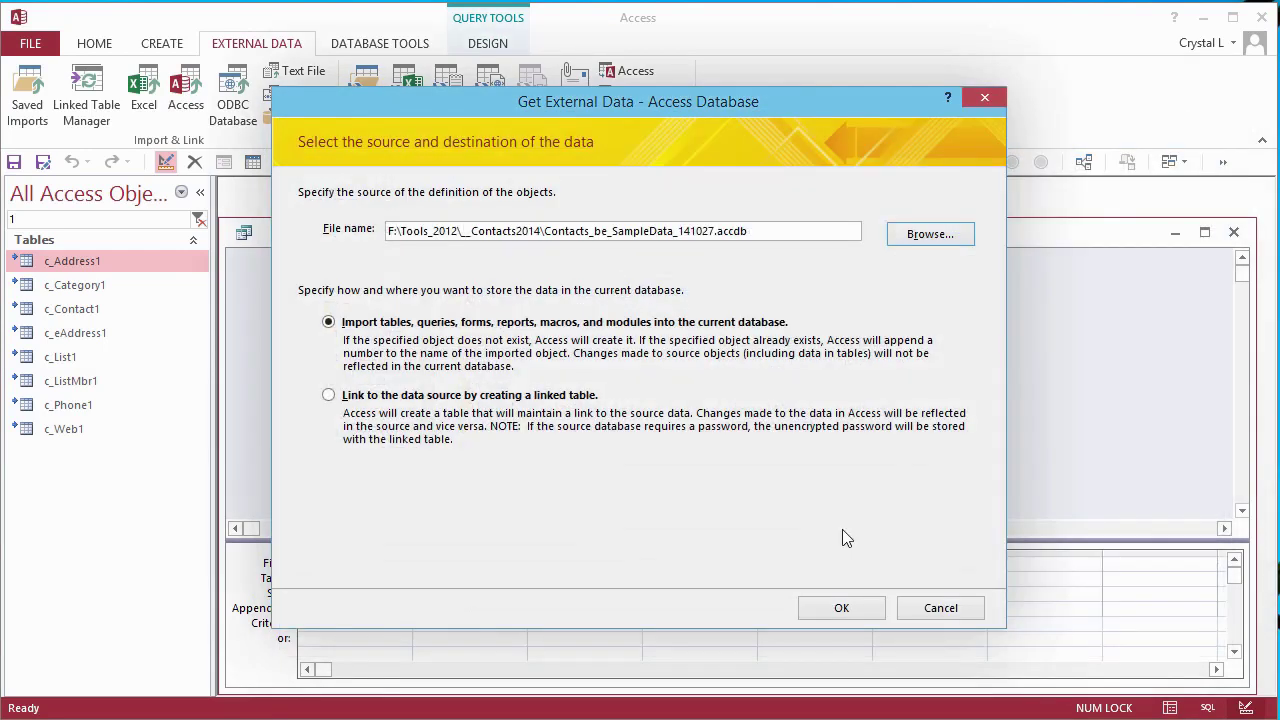
pyautogui.click(329, 396)
pyautogui.click(841, 610)
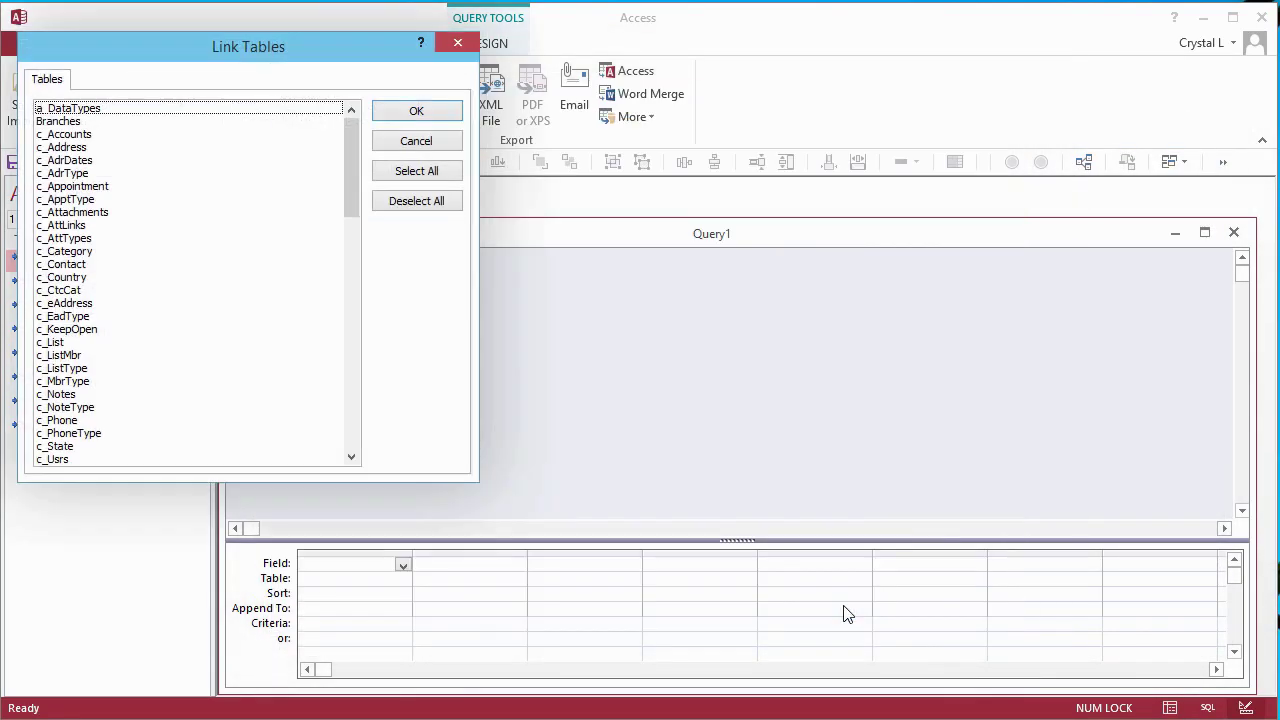
pyautogui.click(71, 291)
pyautogui.click(416, 111)
# - Build a query on c_CtcCat1 and make it an append query into c_CtcCat
pyautogui.moveTo(171, 330); pyautogui.dragTo(385, 305)
pyautogui.rightClick(575, 355)
pyautogui.moveTo(640, 458)
pyautogui.click(770, 553)
pyautogui.click(803, 241)
pyautogui.click(806, 323)
pyautogui.click(806, 323)
pyautogui.click(586, 311)
pyautogui.press('Return')
# - Add the c_CtcCat1 fields cCatID through ImportID to the query grid, then close the query
pyautogui.click(420, 340)
pyautogui.scroll(-1, 488, 405)
pyautogui.keyDown('shift'); pyautogui.click(425, 410); pyautogui.keyUp('shift')
pyautogui.moveTo(437, 389); pyautogui.dragTo(363, 598)
pyautogui.click(473, 46)
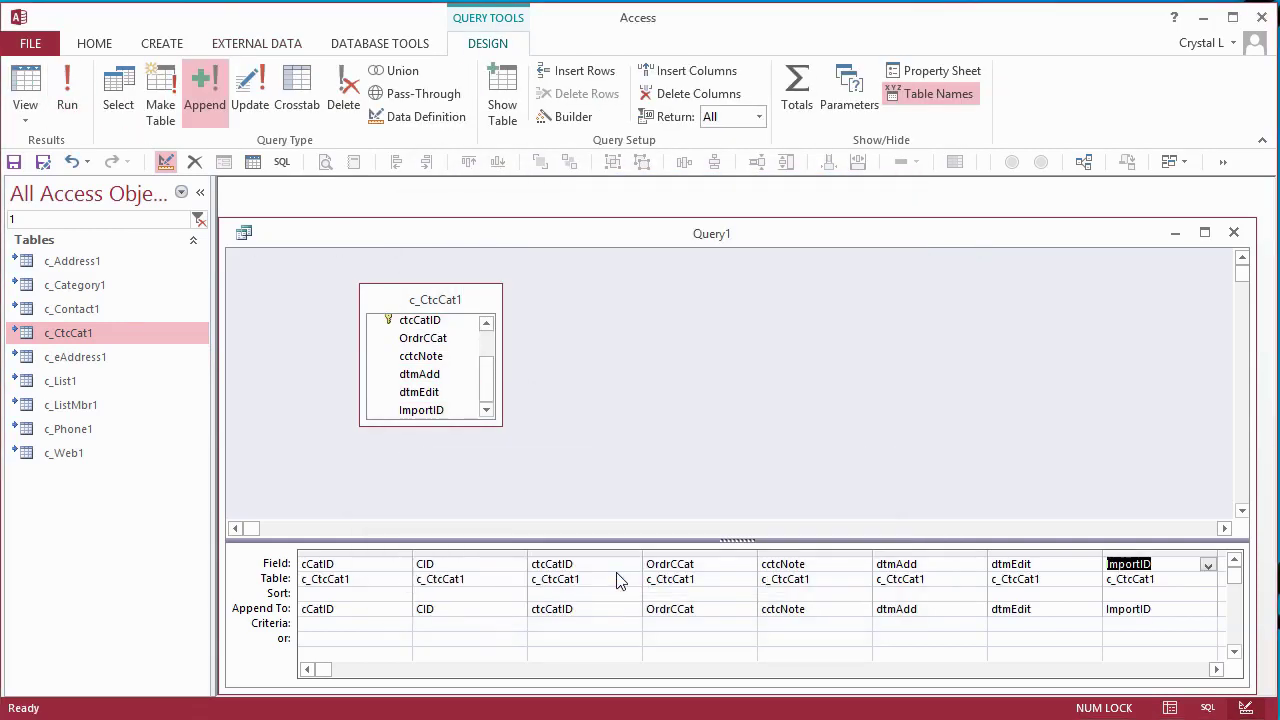
pyautogui.click(1234, 233)
# - Discard Query1 unsaved, clear the table filter, and check c_Address through c_CtcCat records
pyautogui.click(649, 557)
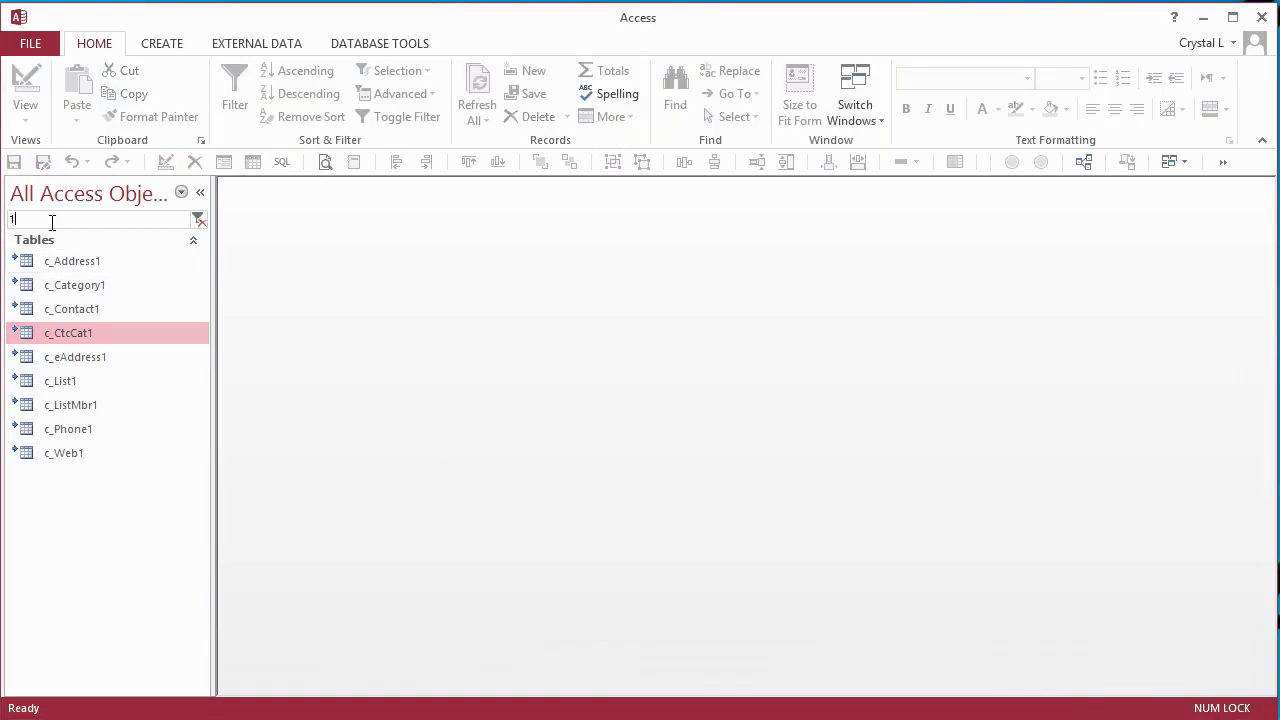
pyautogui.press('BackSpace')
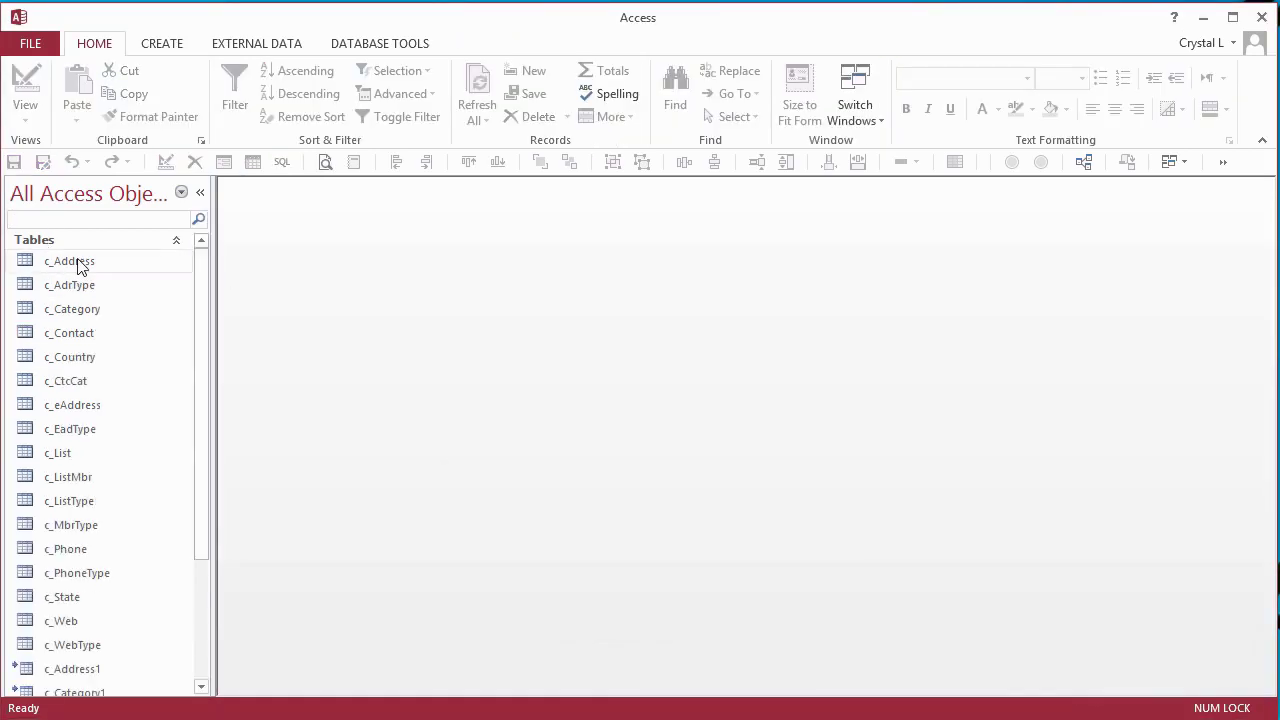
pyautogui.doubleClick(78, 262)
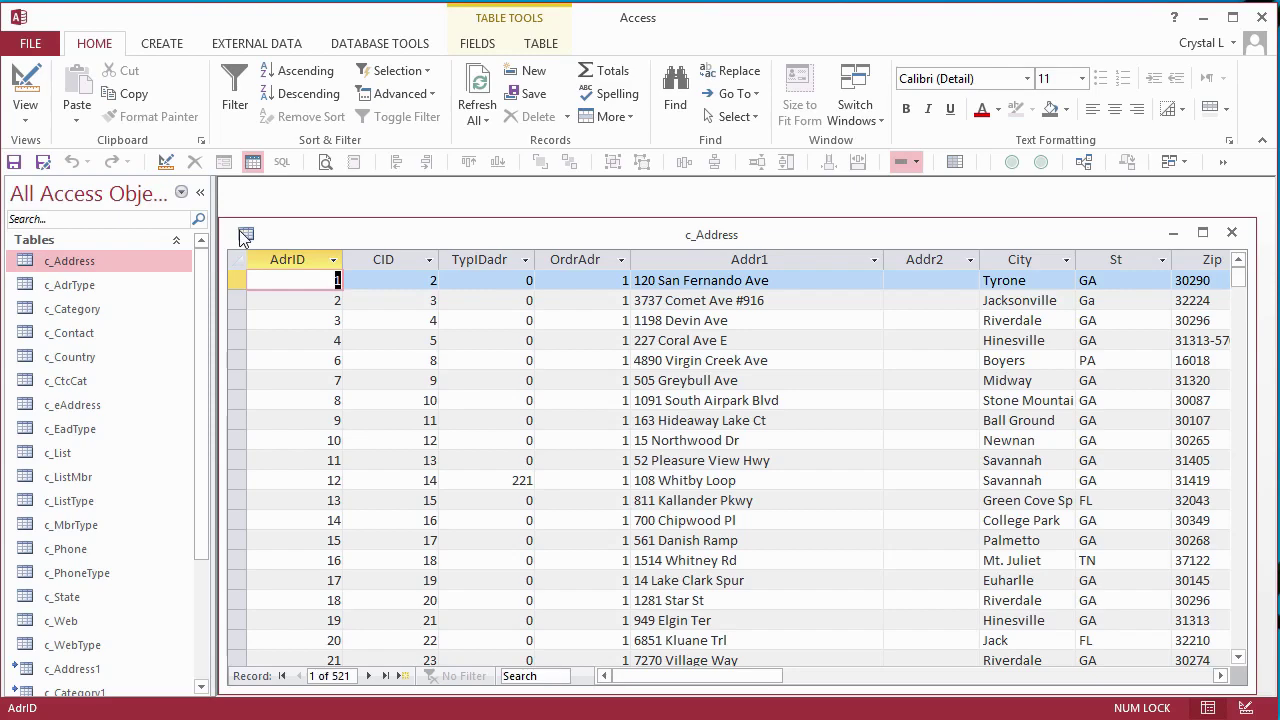
pyautogui.doubleClick(243, 237)
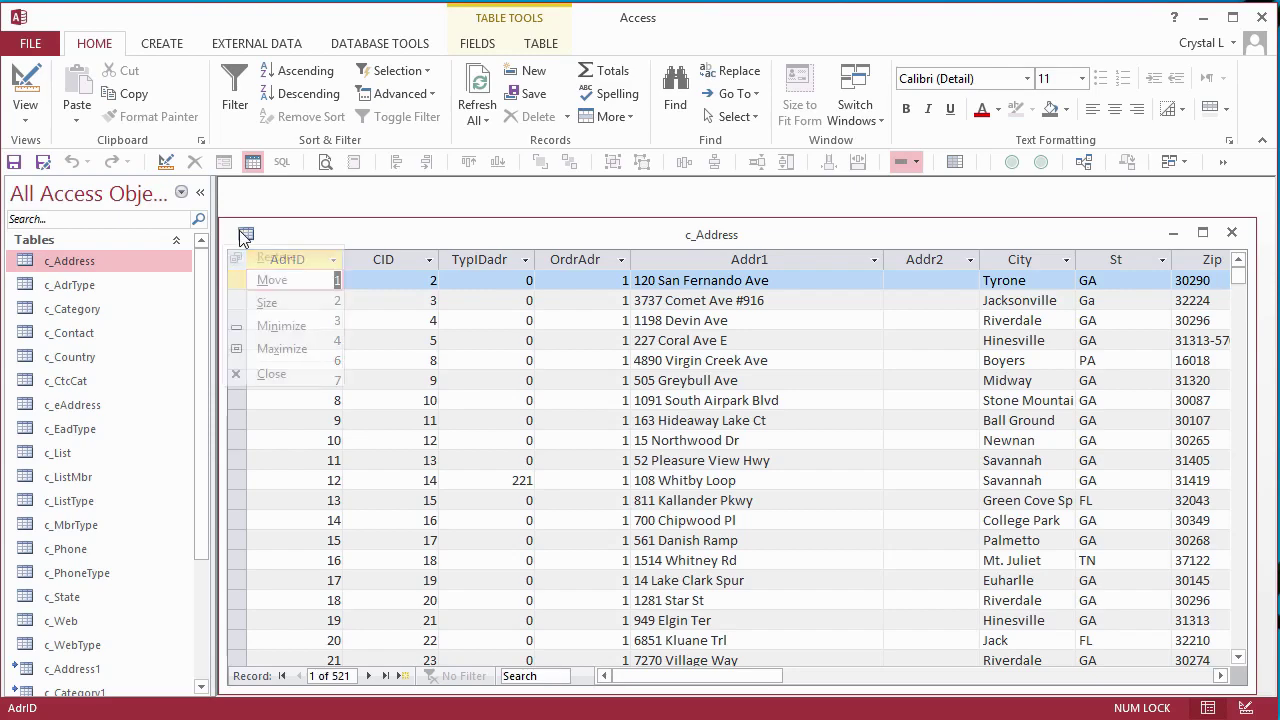
pyautogui.press('Down')
pyautogui.press('Down')
pyautogui.press('Return')
pyautogui.click(246, 234)
pyautogui.doubleClick(246, 234)
pyautogui.press('Down')
pyautogui.press('Return')
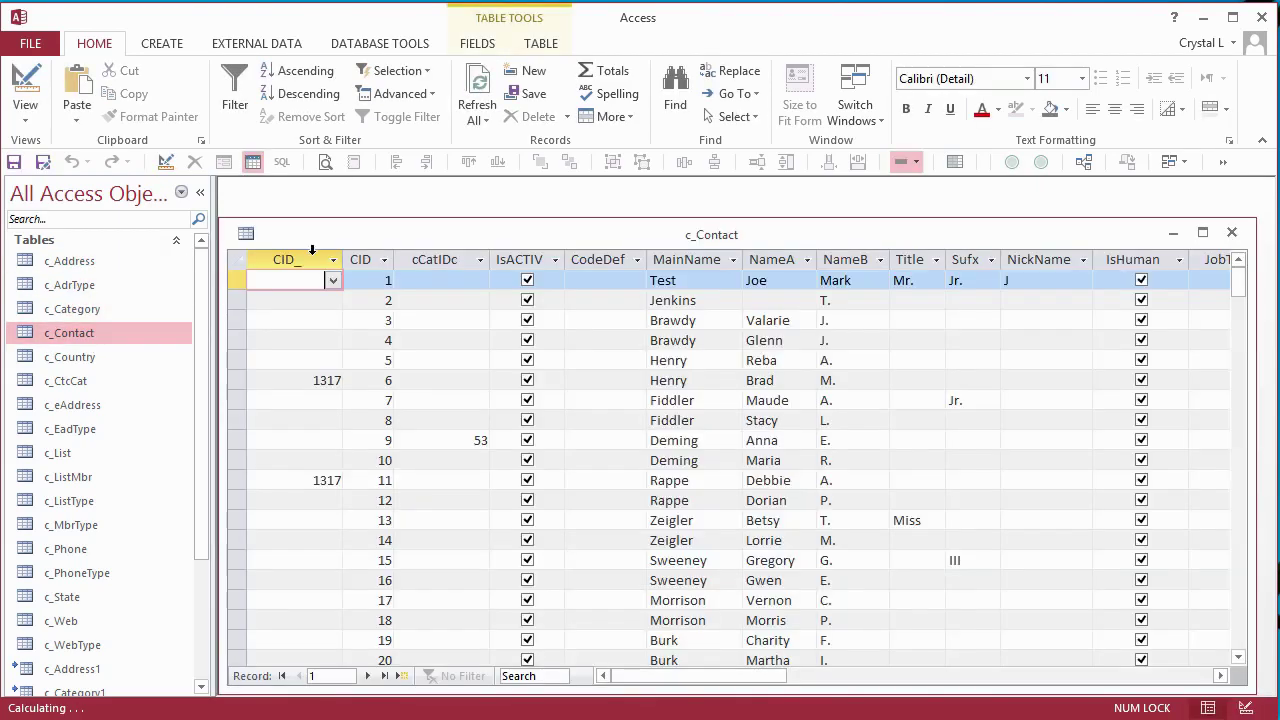
pyautogui.doubleClick(246, 234)
pyautogui.doubleClick(91, 363)
pyautogui.doubleClick(246, 236)
pyautogui.press('Down')
pyautogui.press('Return')
pyautogui.doubleClick(246, 235)
# - Check the records of c_eAddress, c_List, c_ListMbr, c_ListType and c_MbrType, closing each
pyautogui.doubleClick(103, 404)
pyautogui.hotkey('ctrl', 'F4')
pyautogui.press('Down')
pyautogui.press('Down')
pyautogui.press('Return')
pyautogui.doubleClick(243, 237)
pyautogui.press('Down')
pyautogui.press('Return')
pyautogui.doubleClick(246, 234)
pyautogui.doubleClick(89, 500)
pyautogui.doubleClick(246, 234)
# - Check the records of c_Phone, c_PhoneType, c_State and c_Web, closing each
pyautogui.press('Down')
pyautogui.press('Return')
pyautogui.doubleClick(246, 234)
pyautogui.press('Down')
pyautogui.press('Return')
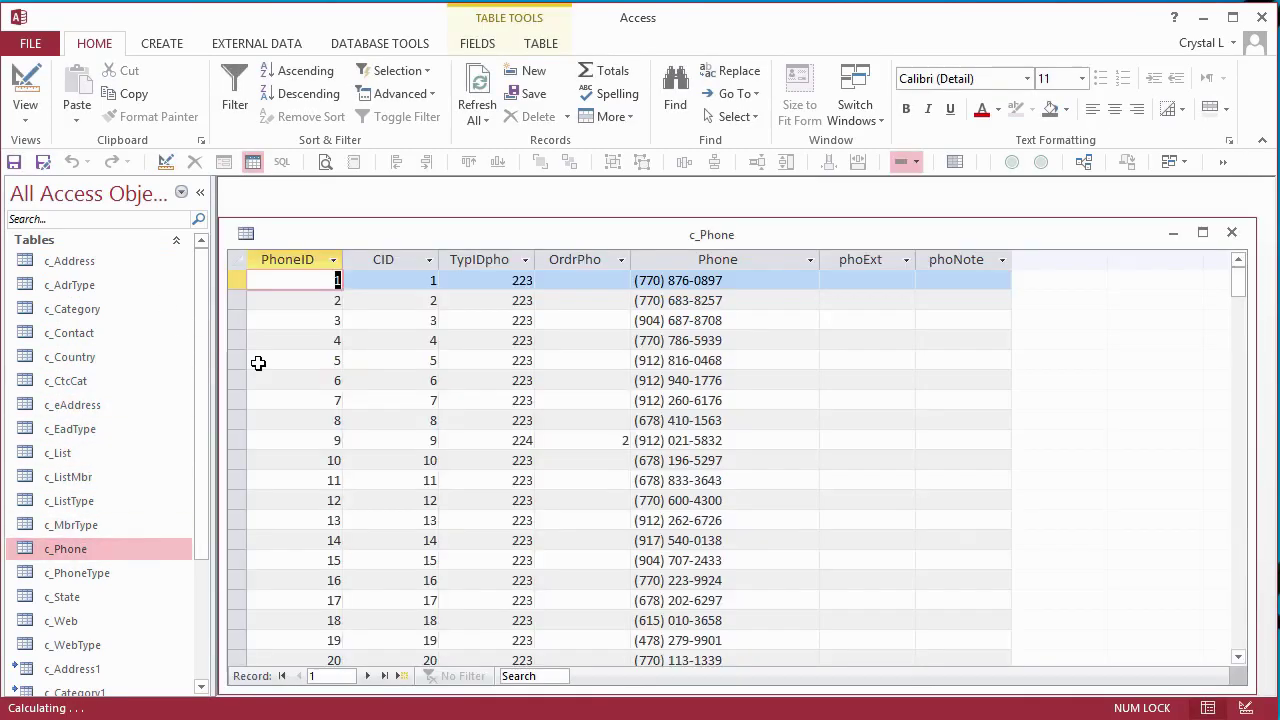
pyautogui.doubleClick(246, 234)
pyautogui.doubleClick(100, 572)
pyautogui.press('Down')
pyautogui.press('Return')
pyautogui.doubleClick(250, 235)
pyautogui.press('Down')
pyautogui.press('Return')
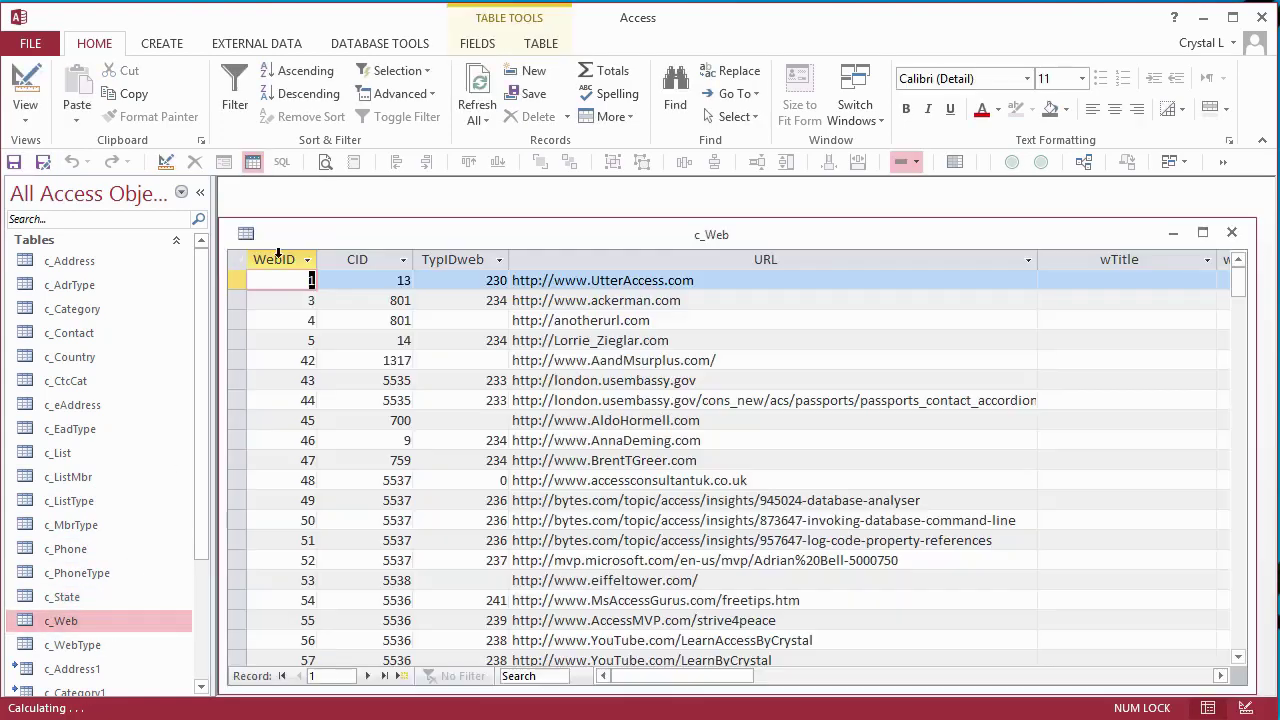
pyautogui.doubleClick(247, 235)
pyautogui.press('Down')
pyautogui.press('Return')
pyautogui.doubleClick(247, 235)
pyautogui.scroll(-3, 100, 450)
# - Sort tables by name, filter by '1', and delete the nine tables c_Address1 through c_Web1
pyautogui.rightClick(137, 197)
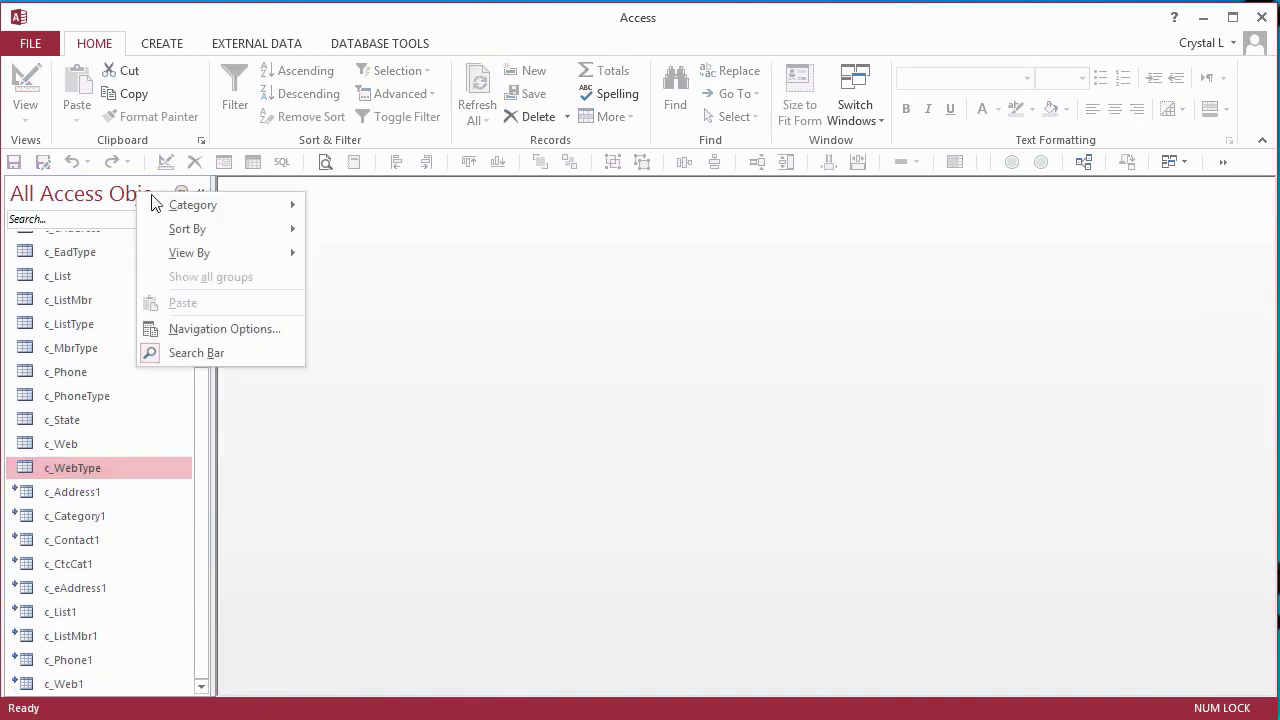
pyautogui.moveTo(213, 232)
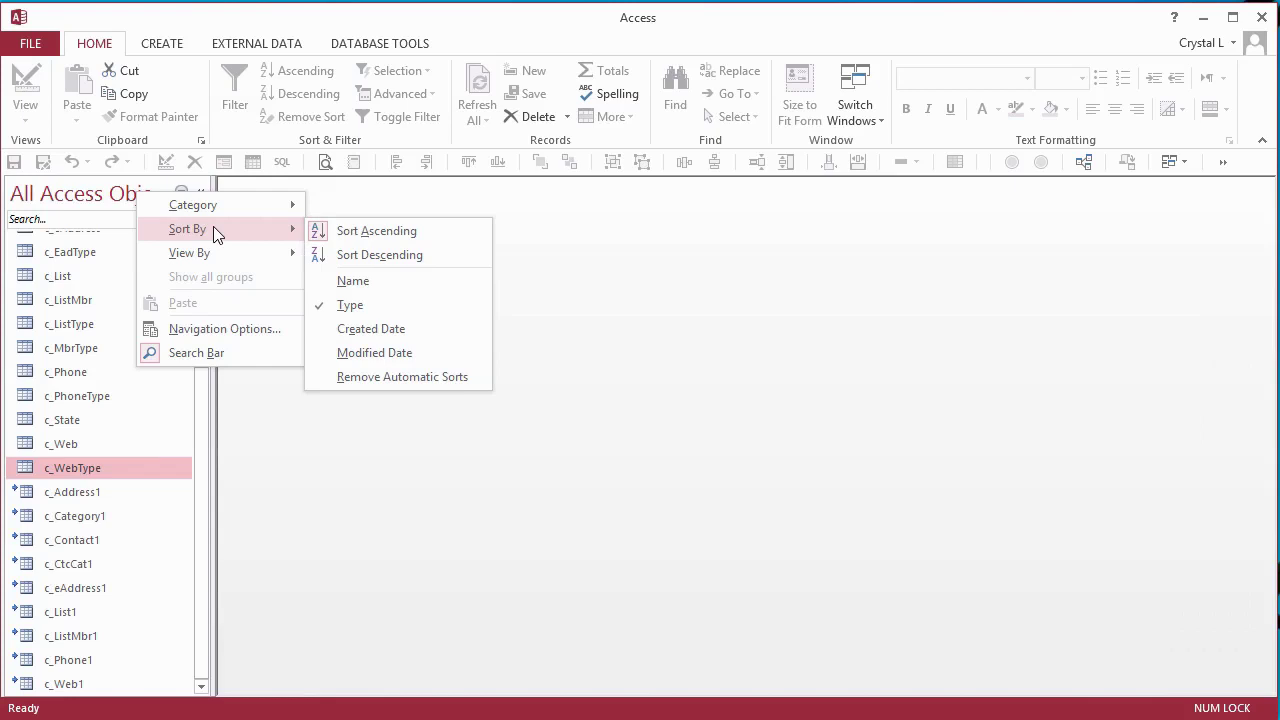
pyautogui.hotkey('ctrl', 'f')
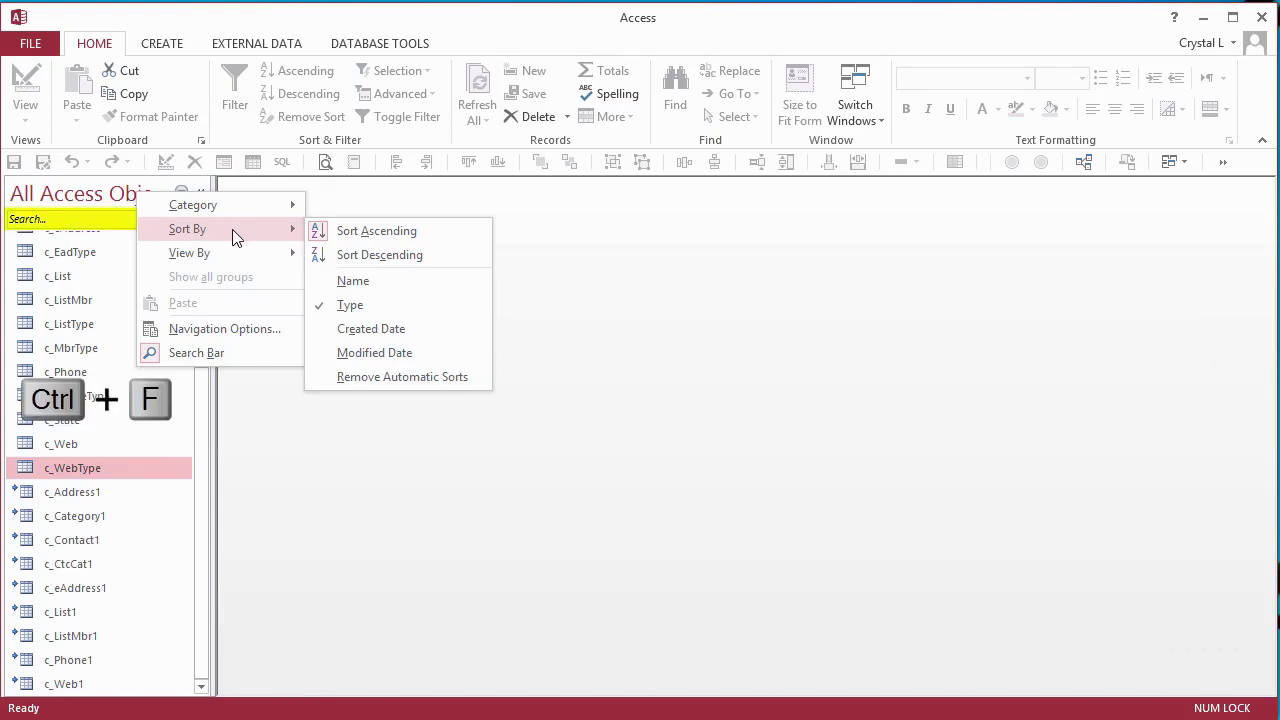
pyautogui.click(377, 283)
pyautogui.write('1')
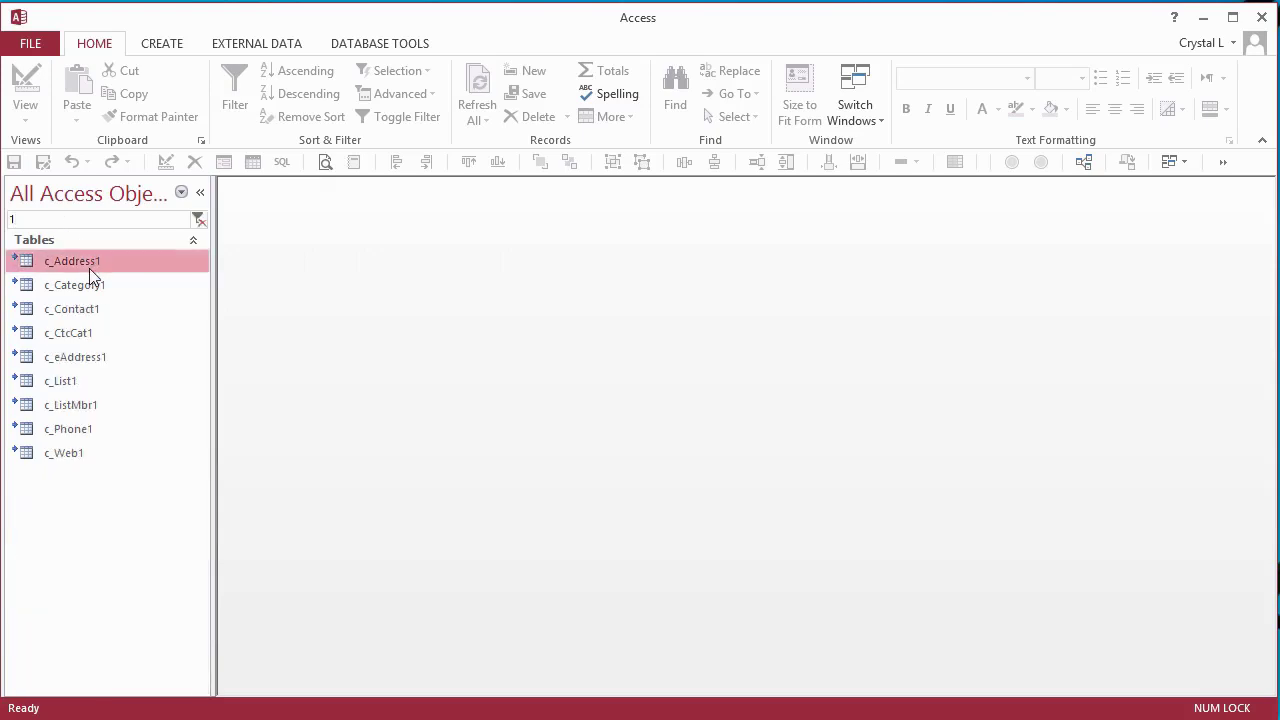
pyautogui.keyDown('shift'); pyautogui.click(73, 454); pyautogui.keyUp('shift')
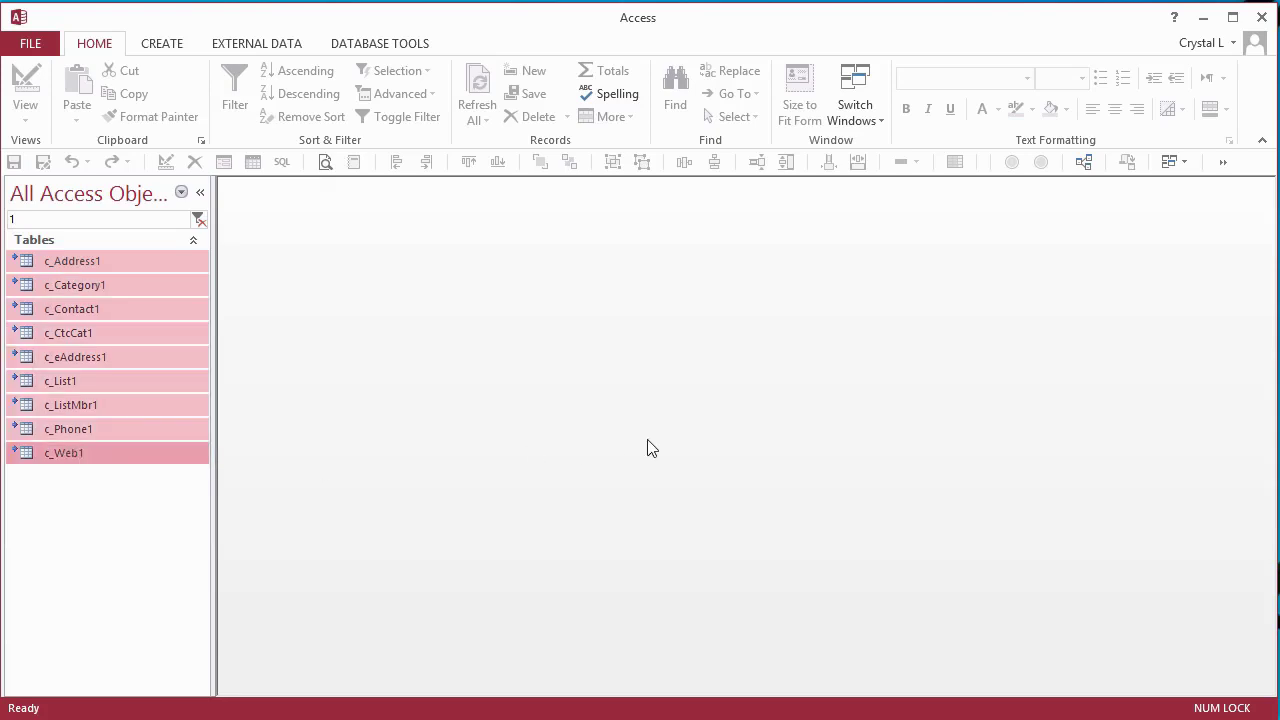
pyautogui.press('Delete')
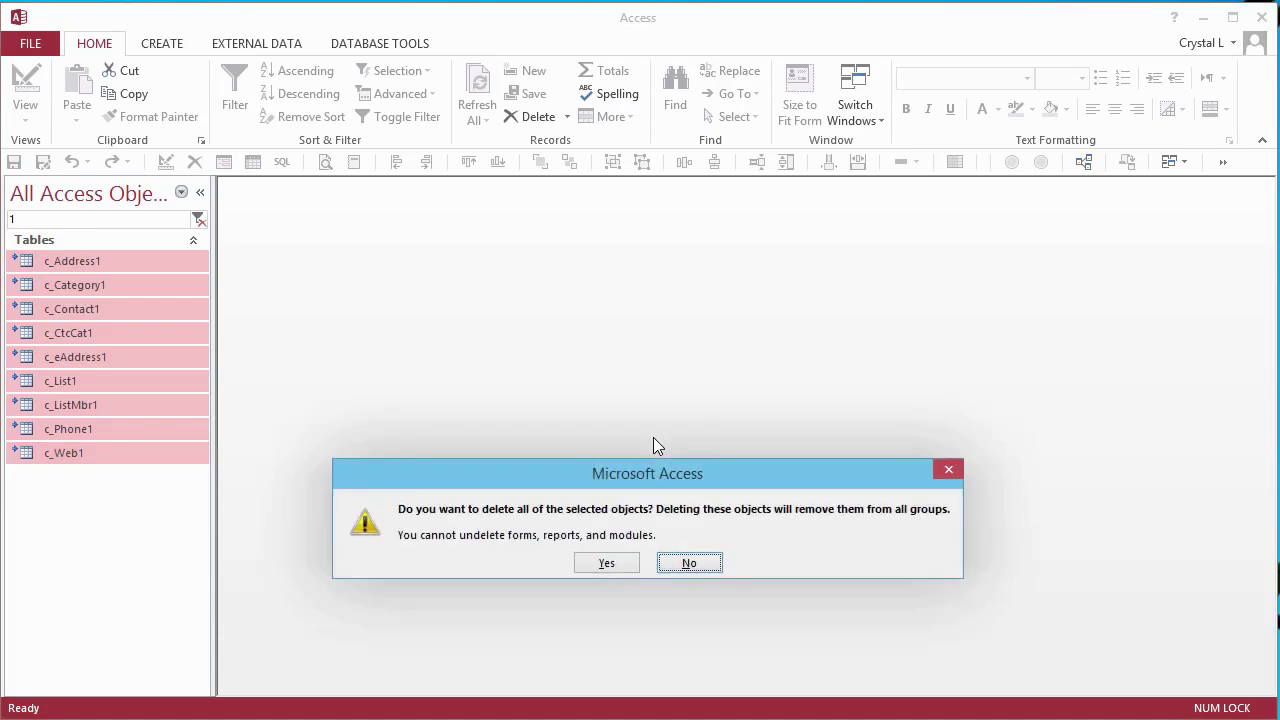
pyautogui.click(607, 564)
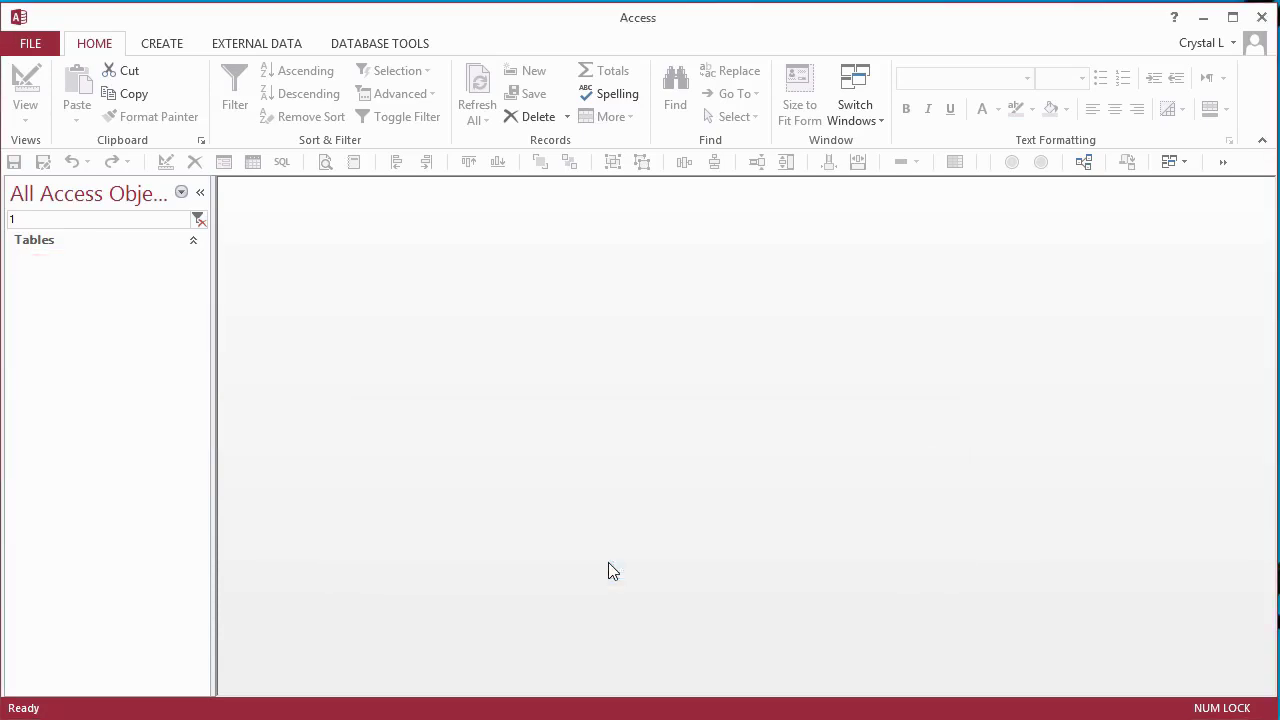
# - Open the Relationships diagram maximized, with the ribbon and Navigation Pane collapsed
pyautogui.click(1084, 162)
pyautogui.doubleClick(786, 231)
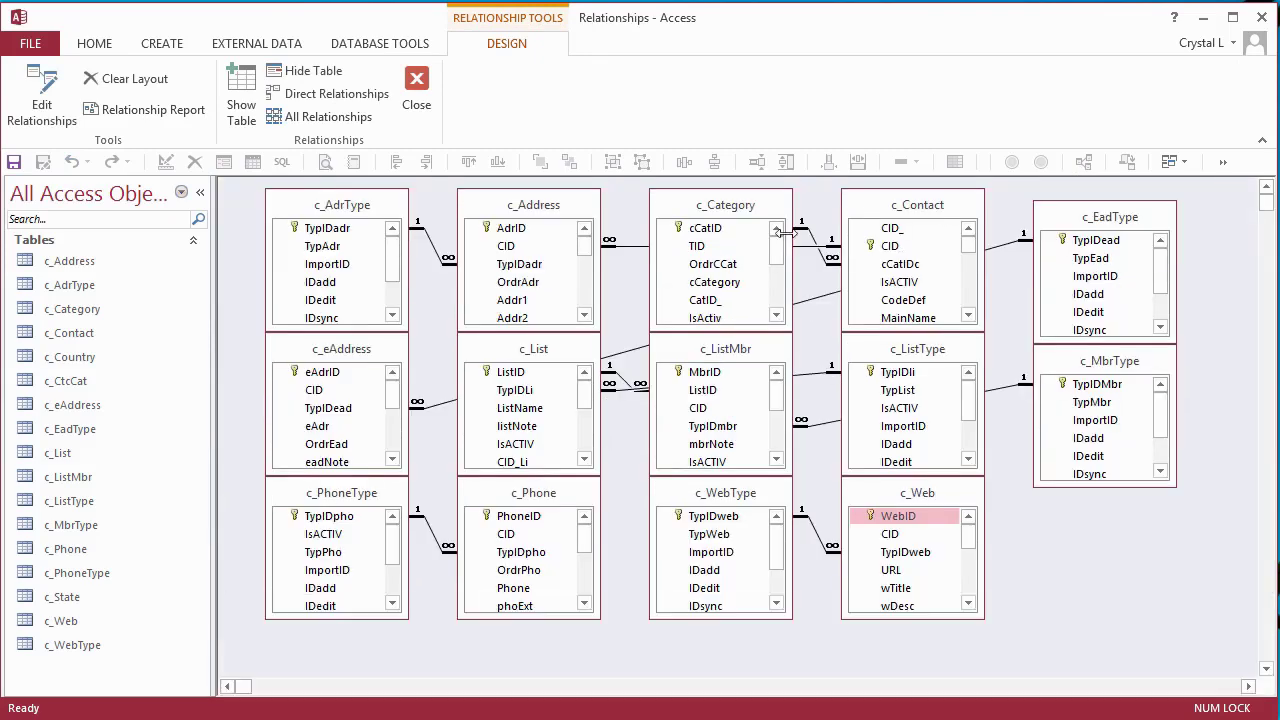
pyautogui.doubleClick(512, 50)
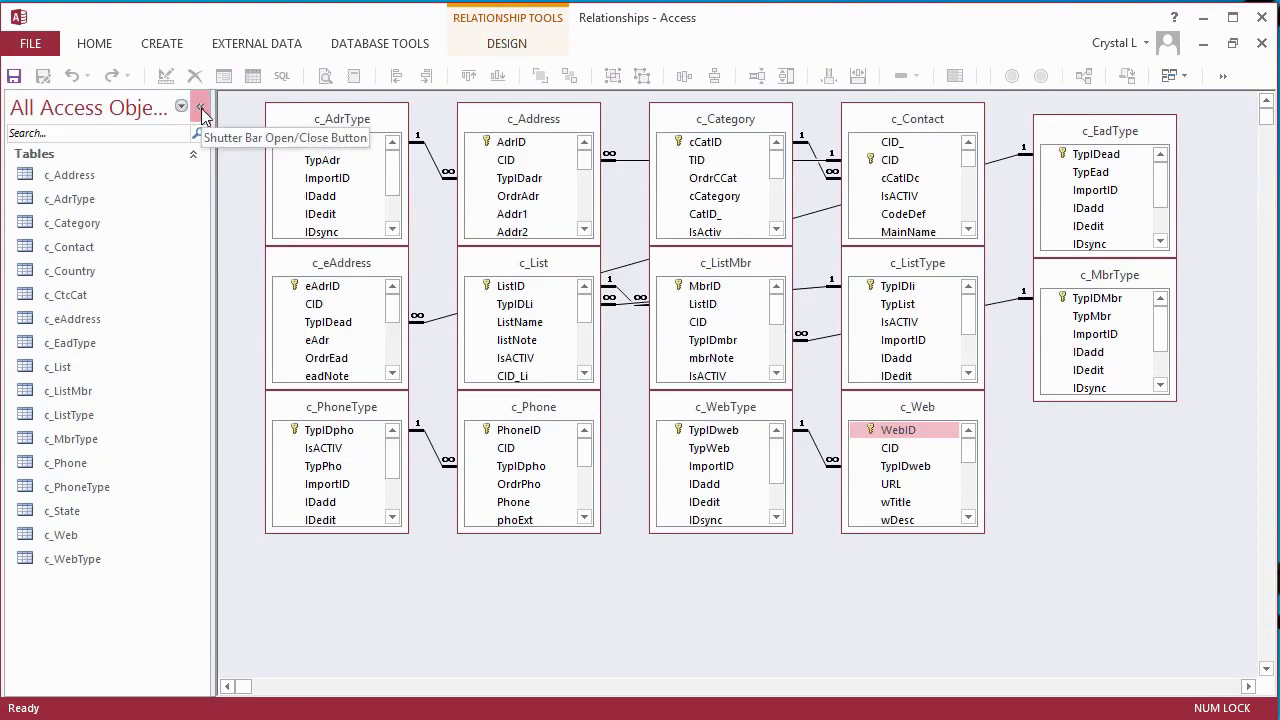
pyautogui.click(201, 108)
# - Drag every table box to new rough positions, with c_Category at the top left
pyautogui.moveTo(736, 407); pyautogui.dragTo(1117, 417)
pyautogui.moveTo(544, 407); pyautogui.dragTo(943, 423)
pyautogui.moveTo(1117, 417); pyautogui.dragTo(1158, 480)
pyautogui.moveTo(924, 275); pyautogui.dragTo(604, 439)
pyautogui.moveTo(540, 263); pyautogui.dragTo(821, 513)
pyautogui.moveTo(736, 263); pyautogui.dragTo(631, 287)
pyautogui.moveTo(352, 263); pyautogui.dragTo(802, 315)
pyautogui.moveTo(352, 407); pyautogui.dragTo(438, 495)
pyautogui.moveTo(160, 407); pyautogui.dragTo(251, 536)
pyautogui.moveTo(174, 267); pyautogui.dragTo(456, 298)
pyautogui.moveTo(924, 131); pyautogui.dragTo(264, 357)
pyautogui.moveTo(736, 119); pyautogui.dragTo(106, 279)
pyautogui.moveTo(540, 119); pyautogui.dragTo(114, 121)
pyautogui.moveTo(197, 130); pyautogui.dragTo(586, 129)
# - Rearrange the tables again, making c_Contact taller and pulling c_EadType out from behind it
pyautogui.moveTo(1163, 485); pyautogui.dragTo(1197, 472)
pyautogui.moveTo(963, 422); pyautogui.dragTo(1003, 362)
pyautogui.moveTo(821, 518); pyautogui.dragTo(1013, 534)
pyautogui.moveTo(802, 320); pyautogui.dragTo(828, 366)
pyautogui.moveTo(608, 444); pyautogui.dragTo(825, 549)
pyautogui.moveTo(630, 292); pyautogui.dragTo(652, 421)
pyautogui.moveTo(443, 304); pyautogui.dragTo(498, 335)
pyautogui.moveTo(438, 495); pyautogui.dragTo(502, 537)
pyautogui.moveTo(251, 536); pyautogui.dragTo(328, 550)
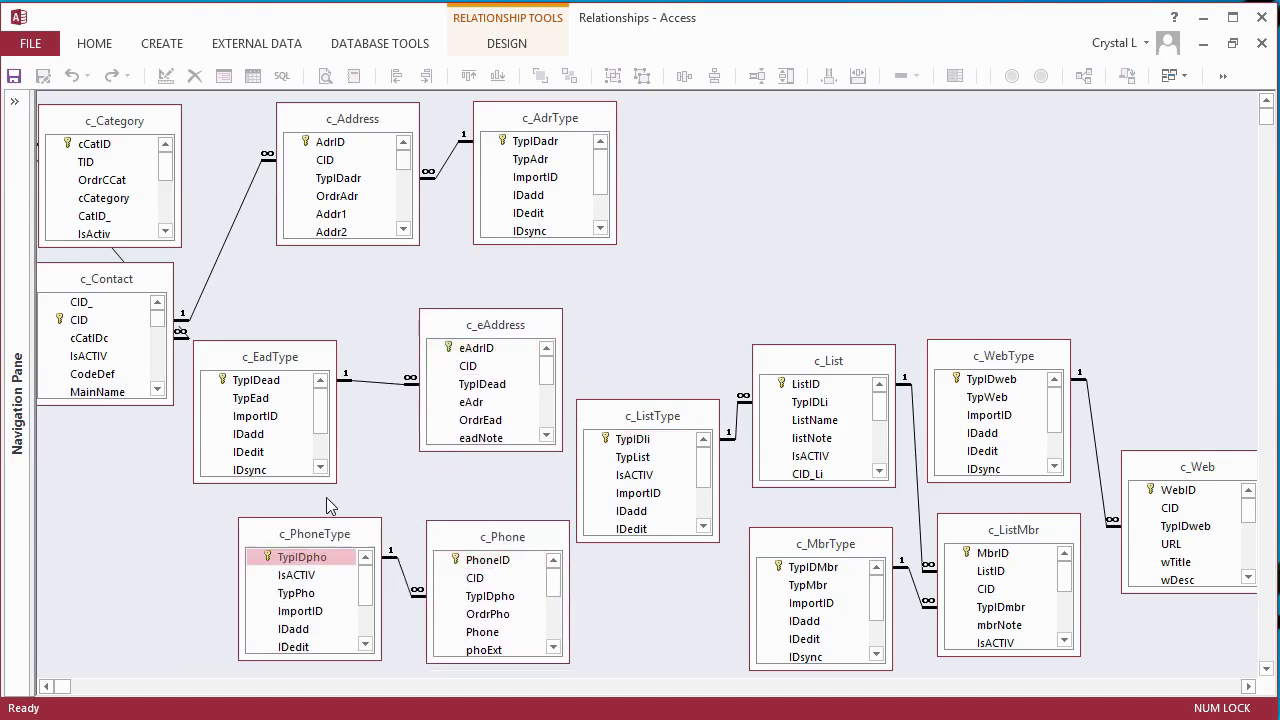
pyautogui.moveTo(497, 325); pyautogui.dragTo(473, 388)
pyautogui.moveTo(352, 118); pyautogui.dragTo(412, 115)
pyautogui.moveTo(545, 118); pyautogui.dragTo(132, 410)
pyautogui.moveTo(412, 115); pyautogui.dragTo(648, 143)
pyautogui.moveTo(150, 410); pyautogui.dragTo(497, 247)
pyautogui.moveTo(105, 400); pyautogui.dragTo(105, 666)
pyautogui.moveTo(106, 279); pyautogui.dragTo(278, 185)
pyautogui.moveTo(1003, 356); pyautogui.dragTo(1052, 256)
pyautogui.moveTo(1028, 540); pyautogui.dragTo(1055, 537)
pyautogui.moveTo(828, 361); pyautogui.dragTo(849, 322)
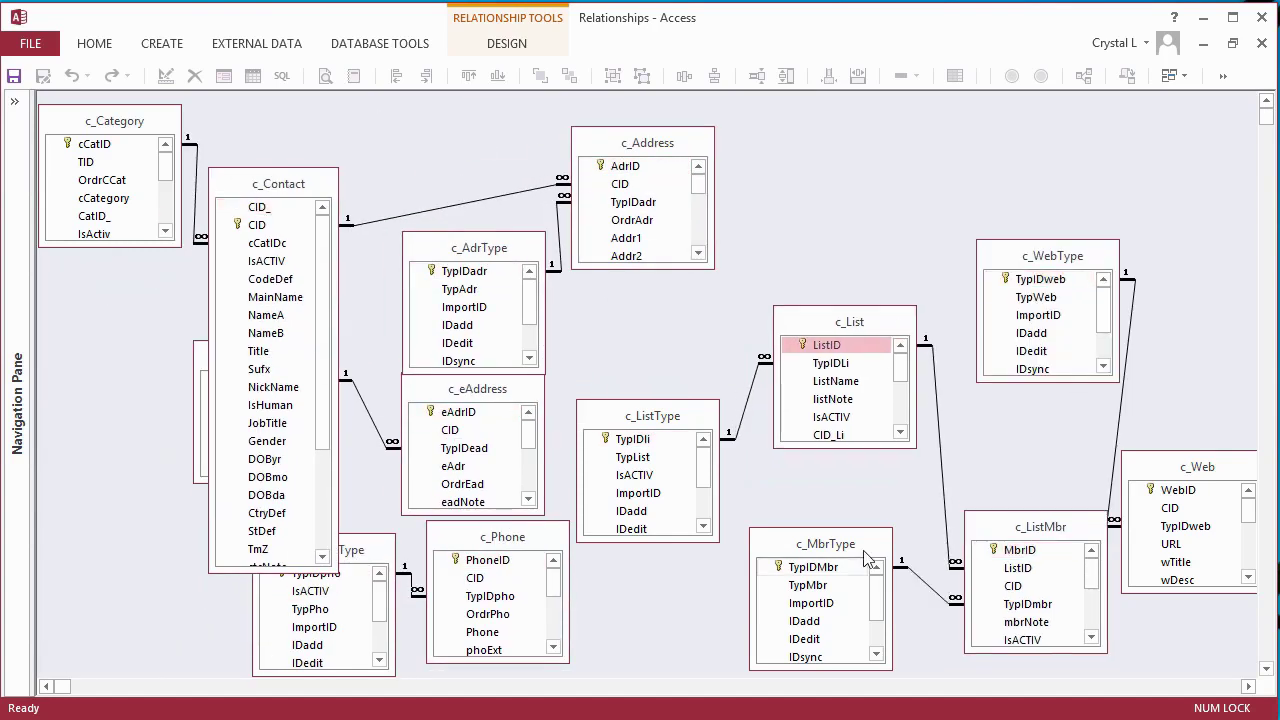
pyautogui.moveTo(825, 544); pyautogui.dragTo(855, 549)
pyautogui.moveTo(652, 416); pyautogui.dragTo(680, 394)
pyautogui.moveTo(502, 537); pyautogui.dragTo(670, 546)
pyautogui.moveTo(377, 557); pyautogui.dragTo(527, 556)
pyautogui.moveTo(490, 247); pyautogui.dragTo(486, 225)
pyautogui.moveTo(201, 352); pyautogui.dragTo(223, 545)
pyautogui.moveTo(259, 188); pyautogui.dragTo(270, 120)
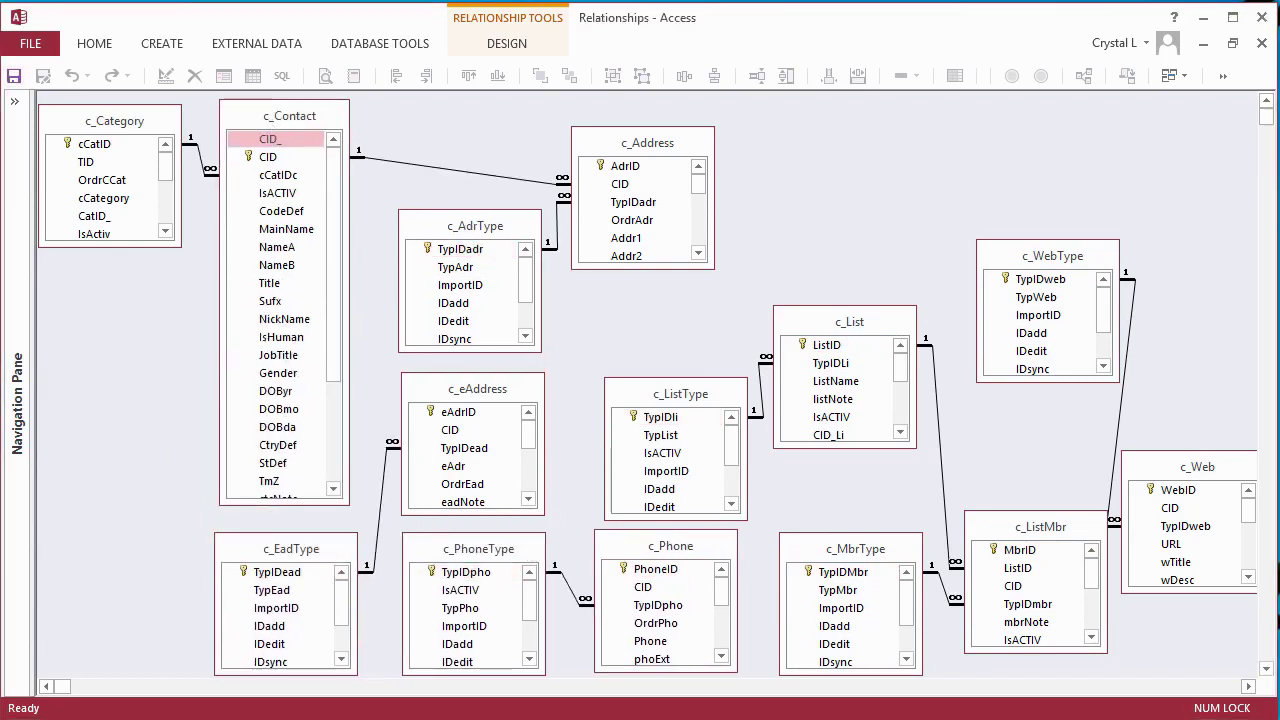
# - Resize and line up c_AdrType, c_Address, c_Phone and c_PhoneType along the top
pyautogui.moveTo(541, 351); pyautogui.dragTo(518, 287)
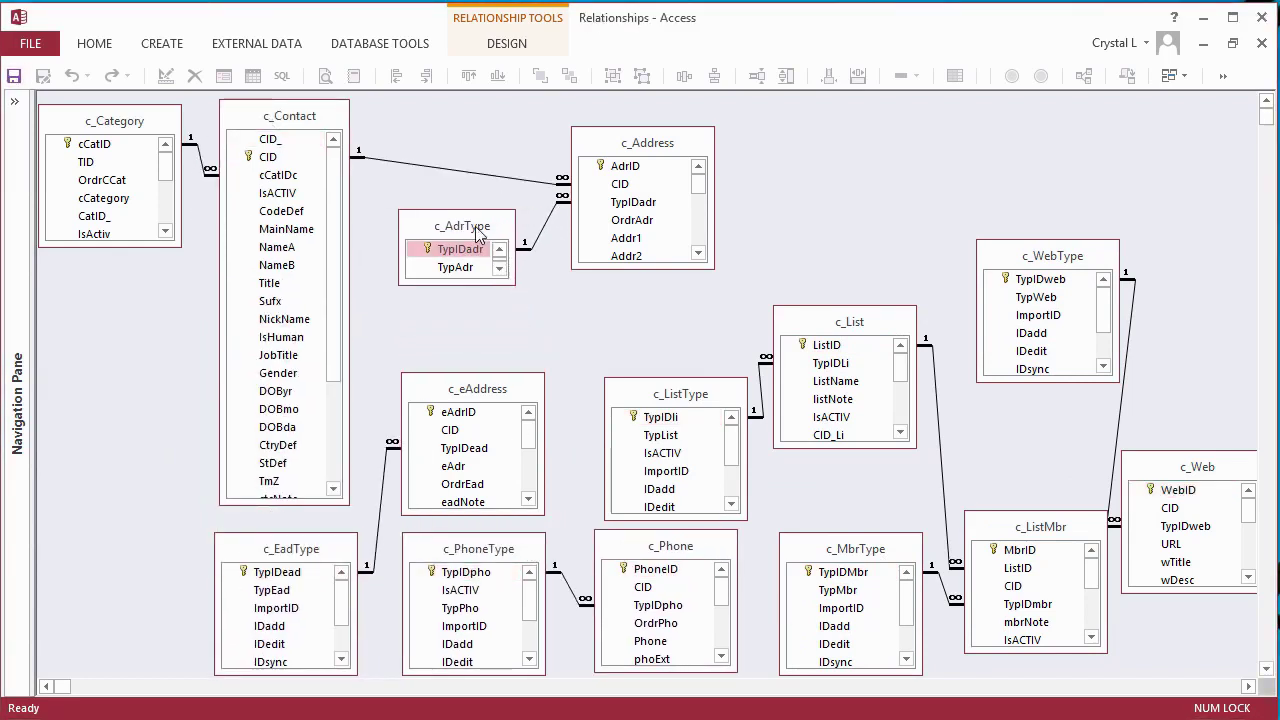
pyautogui.moveTo(478, 234); pyautogui.dragTo(444, 209)
pyautogui.moveTo(645, 143); pyautogui.dragTo(594, 133)
pyautogui.moveTo(685, 541); pyautogui.dragTo(800, 122)
pyautogui.moveTo(780, 271); pyautogui.dragTo(780, 277)
pyautogui.moveTo(858, 231); pyautogui.dragTo(822, 231)
pyautogui.moveTo(664, 214); pyautogui.dragTo(632, 214)
pyautogui.moveTo(538, 668); pyautogui.dragTo(534, 622)
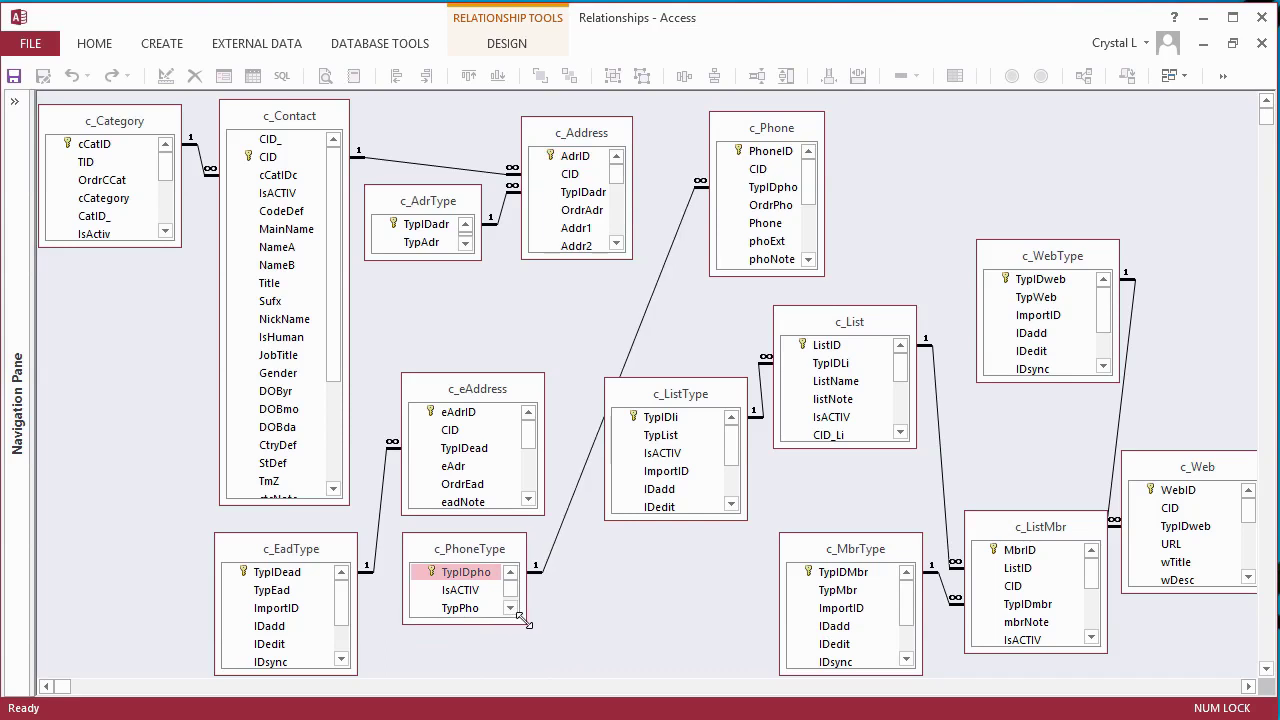
pyautogui.moveTo(474, 556); pyautogui.dragTo(574, 293)
pyautogui.moveTo(498, 390); pyautogui.dragTo(970, 126)
# - Place c_eAddress and c_EadType, then group c_ListType, c_List, c_MbrType and c_ListMbr together
pyautogui.moveTo(1017, 255); pyautogui.dragTo(985, 272)
pyautogui.moveTo(356, 674); pyautogui.dragTo(330, 607)
pyautogui.moveTo(283, 556); pyautogui.dragTo(754, 310)
pyautogui.moveTo(686, 400); pyautogui.dragTo(452, 425)
pyautogui.moveTo(513, 545); pyautogui.dragTo(480, 494)
pyautogui.moveTo(866, 320); pyautogui.dragTo(617, 395)
pyautogui.moveTo(664, 522)
pyautogui.mouseDown()
pyautogui.moveTo(660, 566)
pyautogui.moveTo(642, 530)
pyautogui.mouseUp()
pyautogui.moveTo(850, 549); pyautogui.dragTo(512, 584)
pyautogui.moveTo(1050, 532); pyautogui.dragTo(805, 444)
pyautogui.moveTo(862, 566); pyautogui.dragTo(834, 573)
# - Shrink c_WebType to three rows, enlarge c_Web, and put c_WebType below c_Web
pyautogui.moveTo(1052, 256); pyautogui.dragTo(959, 330)
pyautogui.moveTo(1022, 452); pyautogui.dragTo(996, 398)
pyautogui.moveTo(951, 340); pyautogui.dragTo(945, 379)
pyautogui.moveTo(1200, 468); pyautogui.dragTo(1124, 274)
pyautogui.moveTo(1162, 400); pyautogui.dragTo(1160, 441)
pyautogui.moveTo(1113, 283); pyautogui.dragTo(1160, 393)
pyautogui.moveTo(956, 381); pyautogui.dragTo(994, 525)
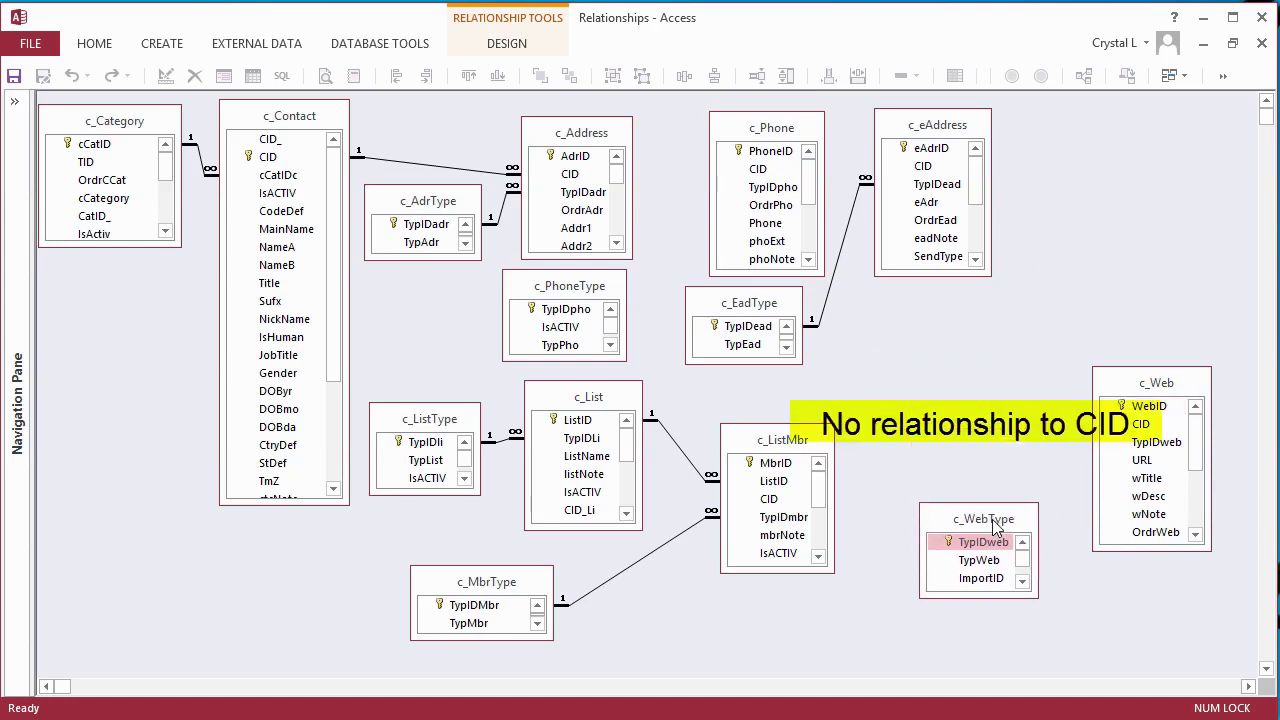
pyautogui.moveTo(1145, 388); pyautogui.dragTo(1133, 396)
# - Open c_Web in Design view and insert a new CID field above CID1
pyautogui.rightClick(1133, 396)
pyautogui.click(1165, 430)
pyautogui.click(108, 141)
pyautogui.click(44, 138)
pyautogui.press('Insert')
pyautogui.write('CID')
pyautogui.press('Tab')
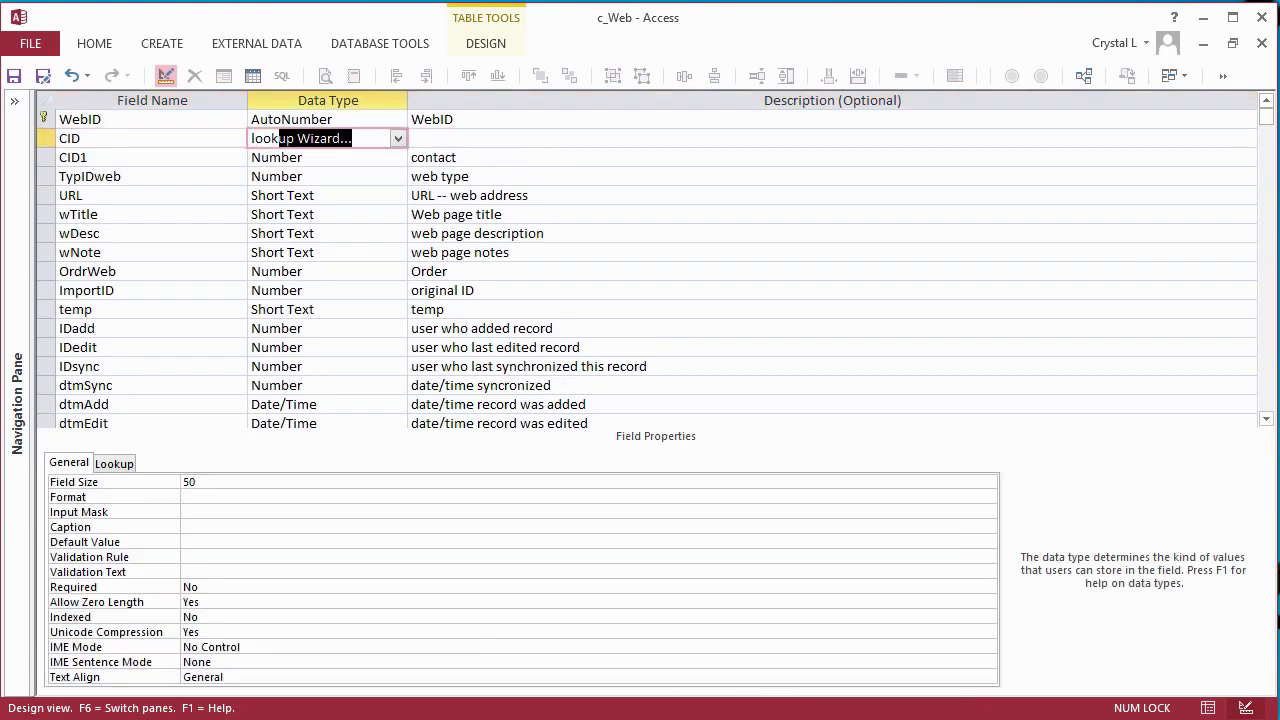
# - Make CID a lookup on c_Contact's CID and MainName, sorted by MainName, with data integrity enforced
pyautogui.write('look')
pyautogui.press('Return')
pyautogui.click(745, 444)
pyautogui.click(745, 444)
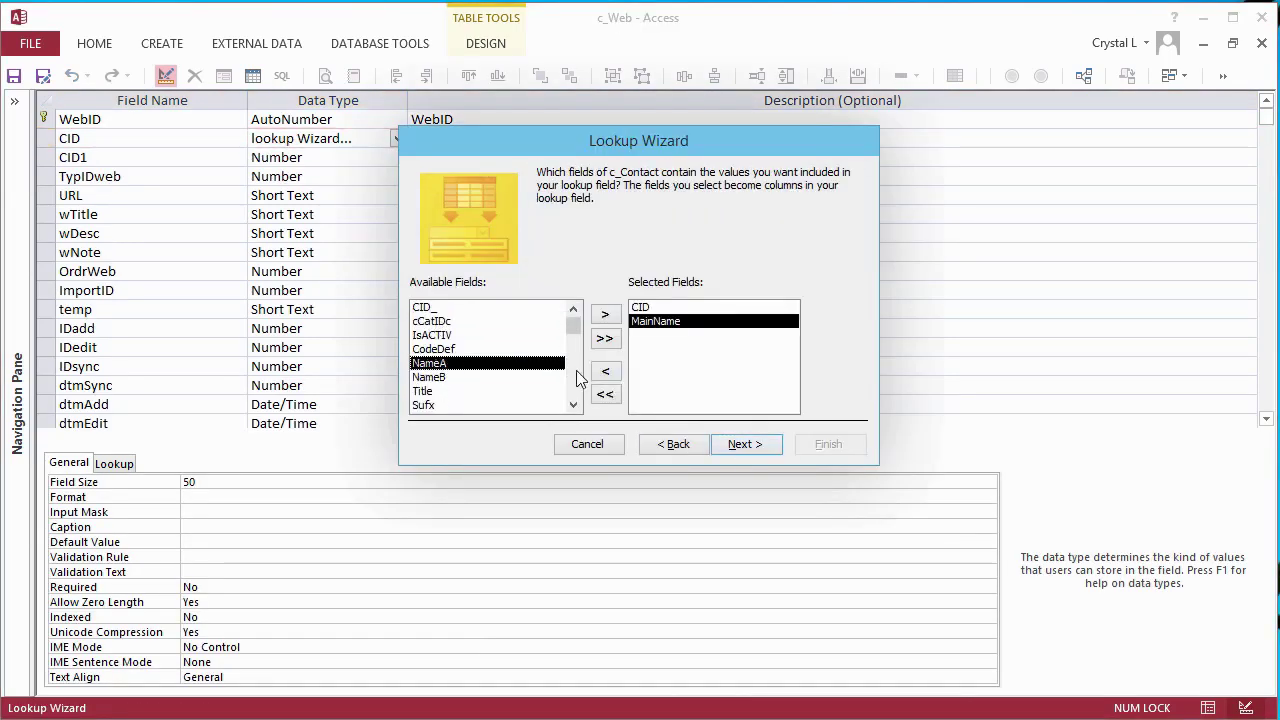
pyautogui.click(745, 444)
pyautogui.click(575, 237)
pyautogui.click(489, 289)
pyautogui.click(749, 447)
pyautogui.click(416, 249)
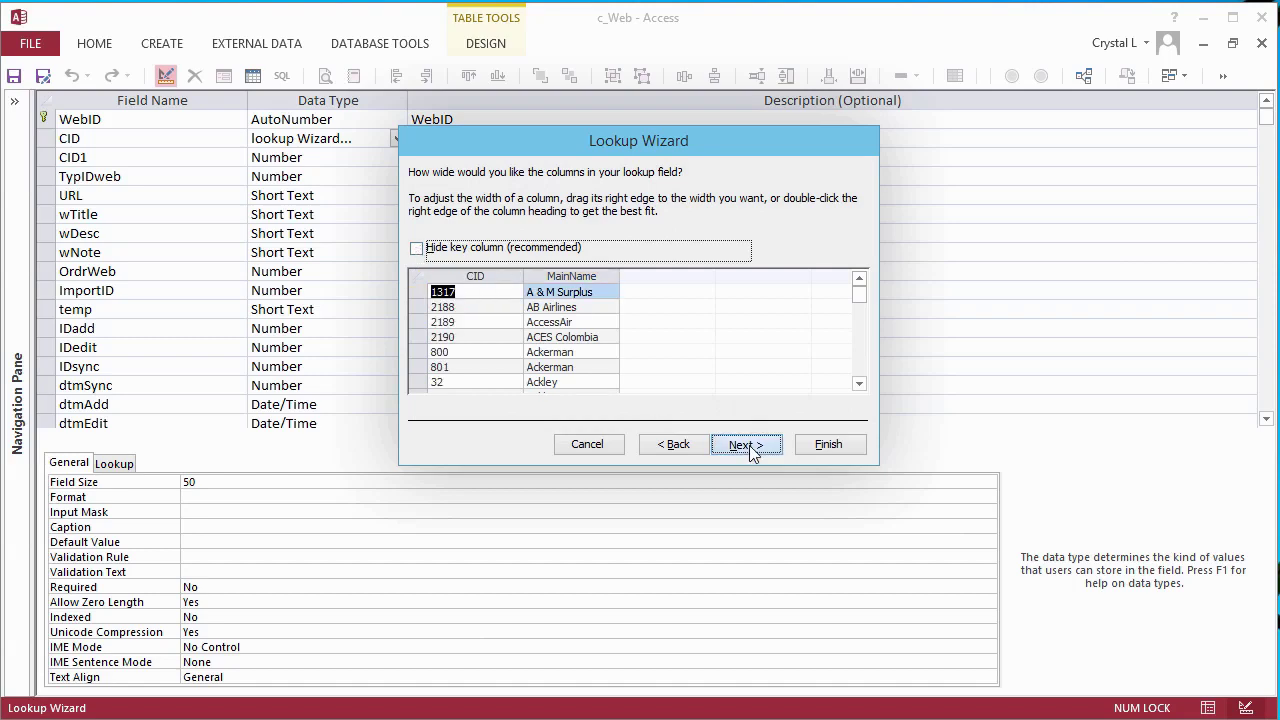
pyautogui.click(749, 447)
pyautogui.click(749, 447)
pyautogui.click(543, 238)
pyautogui.click(815, 444)
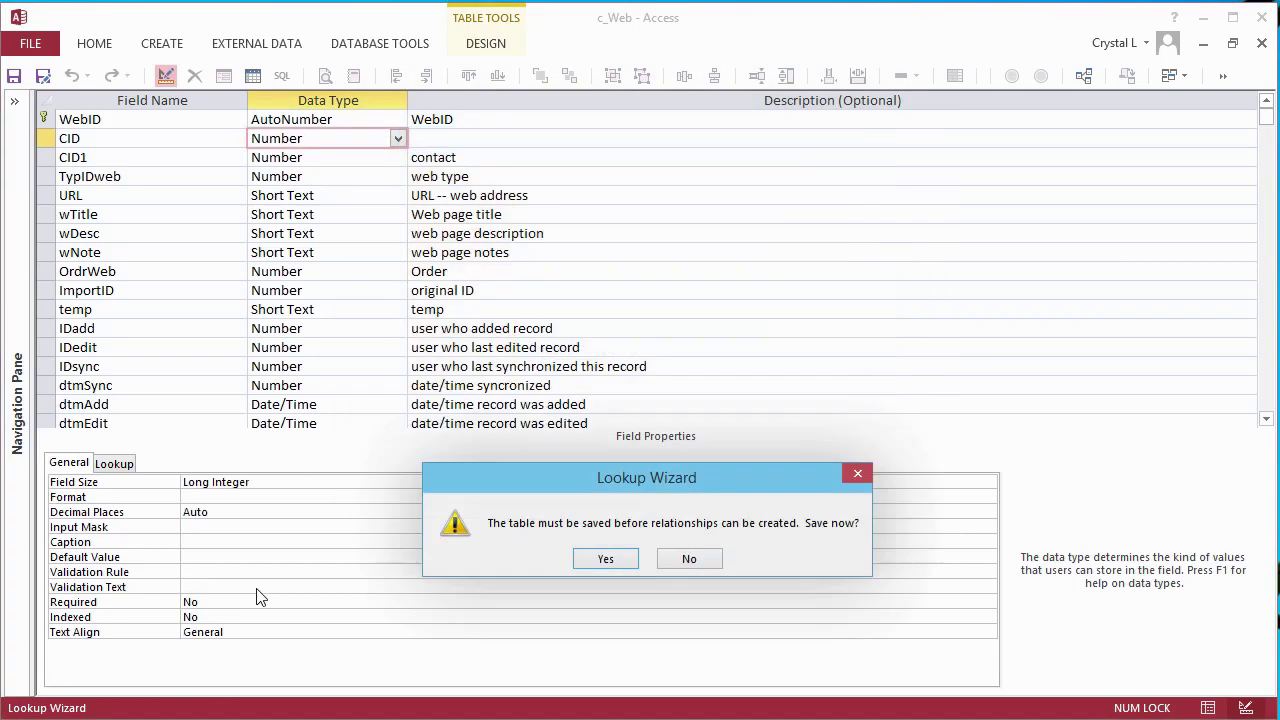
pyautogui.click(602, 558)
# - Change the row source to the full-name expression, adjust column widths, set Limit To List to Yes, save and close
pyautogui.moveTo(430, 512); pyautogui.dragTo(337, 512)
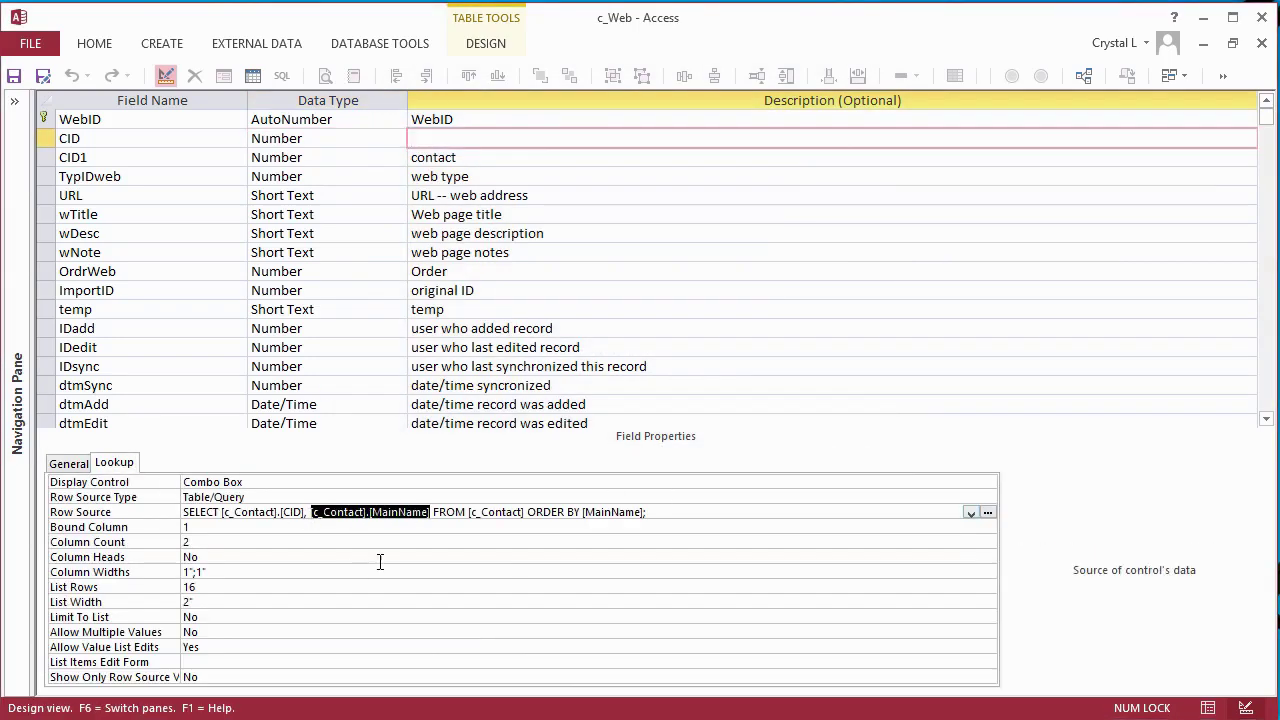
pyautogui.write("[MainName] & (' '+[Sufx]) & (', '+[NameA]) & (' '+[NameB]) & (' '+[NickName])")
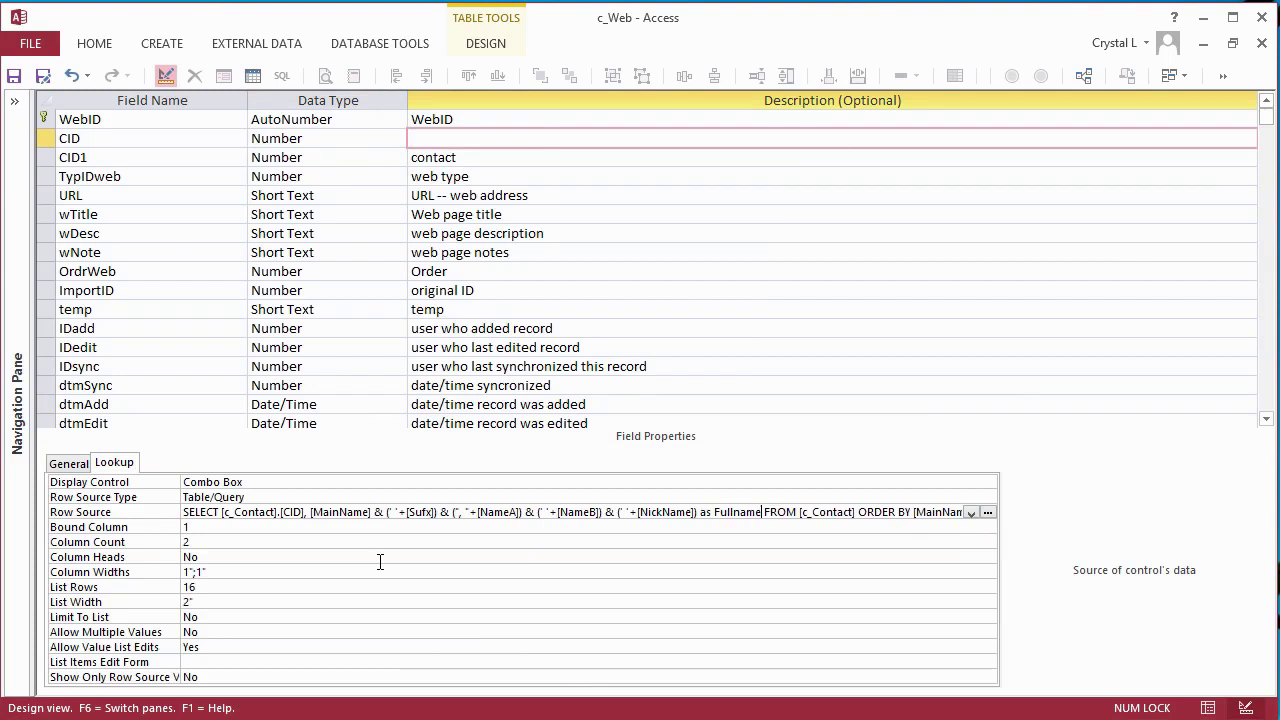
pyautogui.hotkey('ctrl', 'a')
pyautogui.click(209, 571)
pyautogui.press('BackSpace')
pyautogui.press('BackSpace')
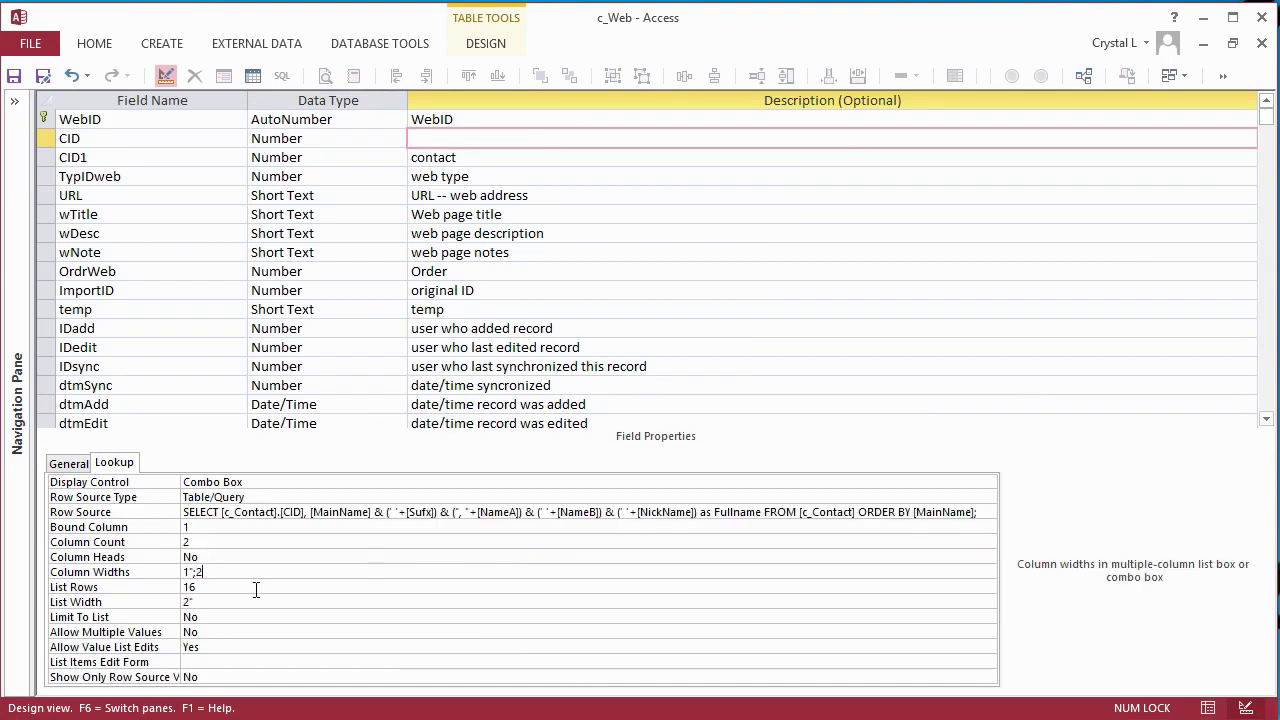
pyautogui.click(272, 617)
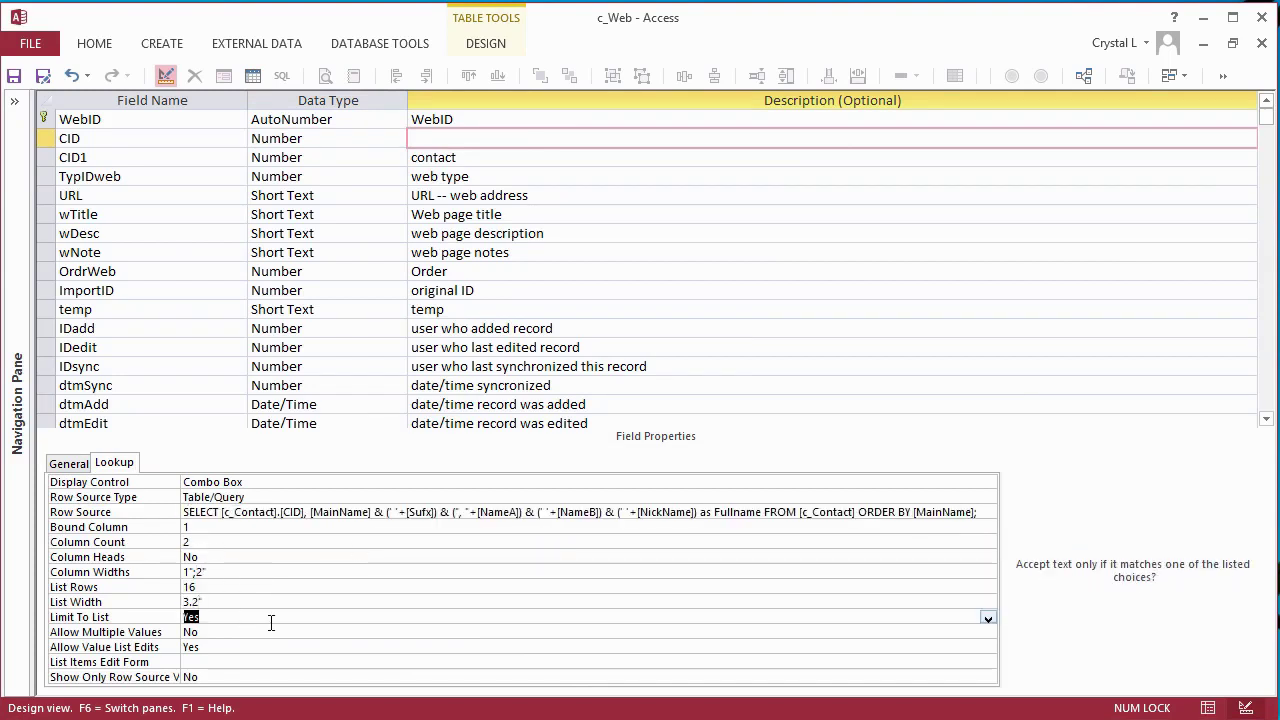
pyautogui.doubleClick(272, 617)
pyautogui.hotkey('ctrl', 's')
pyautogui.click(603, 589)
pyautogui.click(1262, 45)
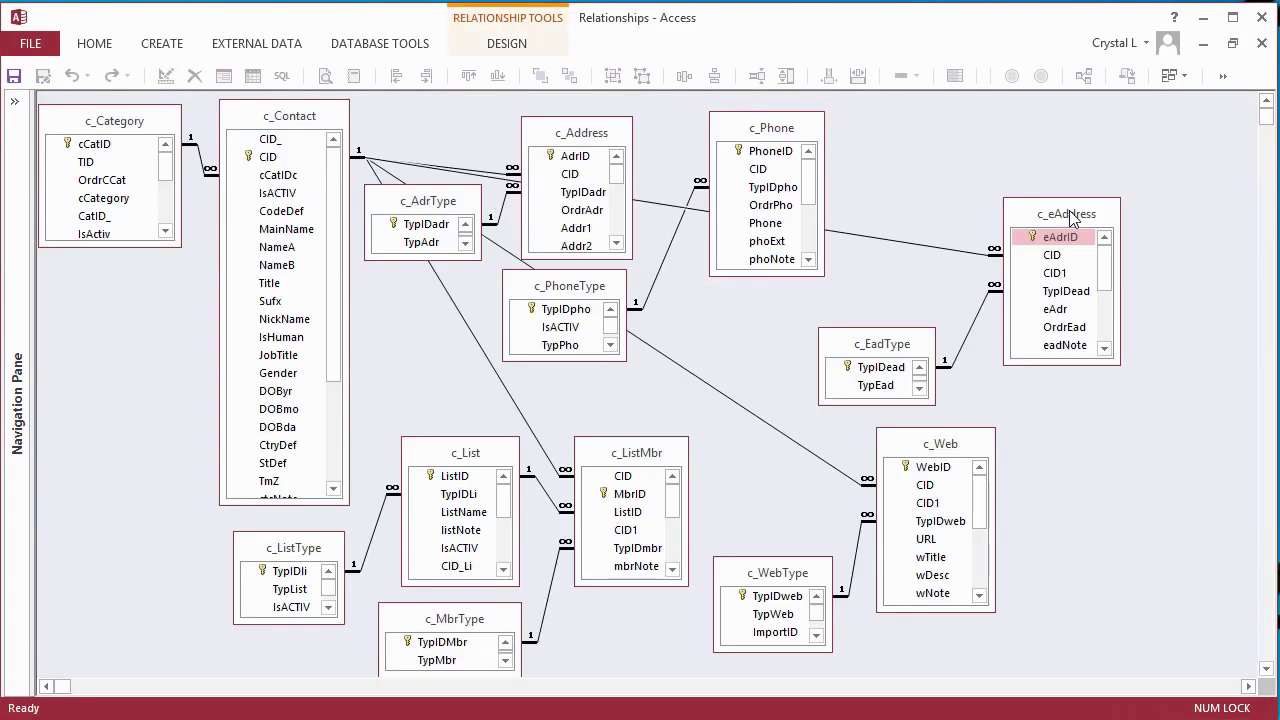
# - Shrink c_Contact_1 to three rows at the top left and line up the address, phone and e-address tables
pyautogui.moveTo(1072, 220); pyautogui.dragTo(1098, 338)
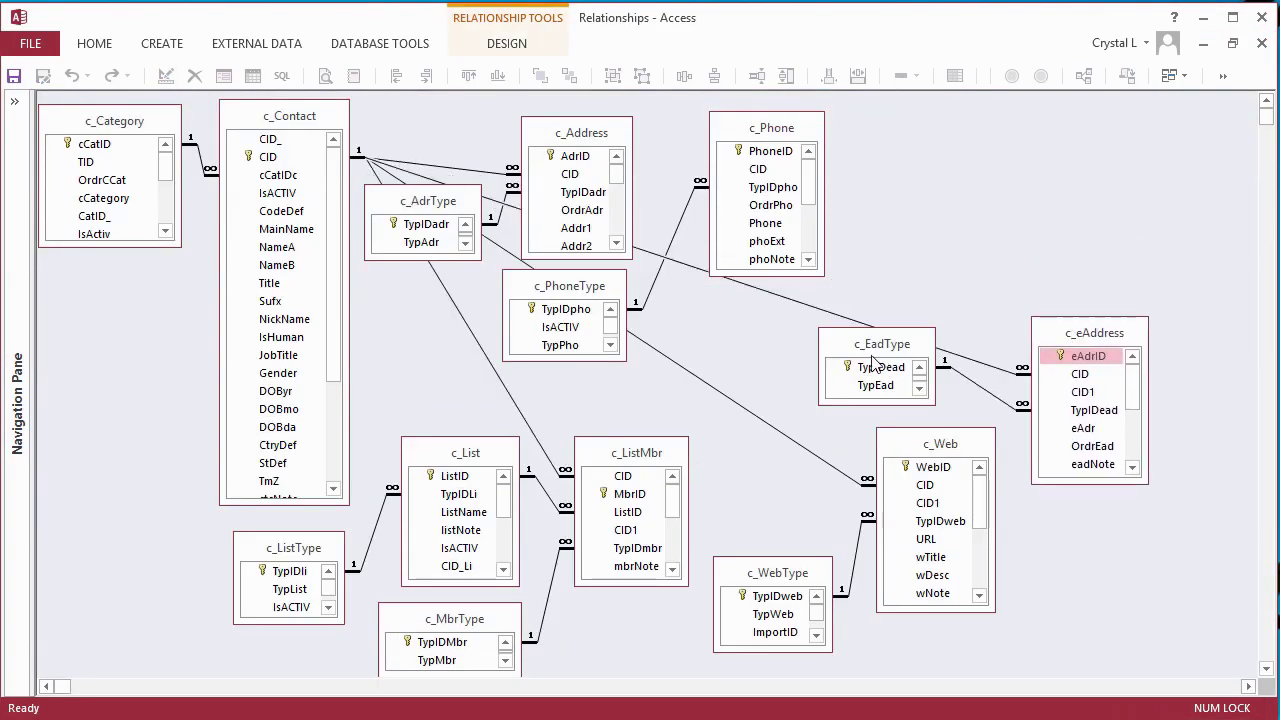
pyautogui.moveTo(877, 354); pyautogui.dragTo(913, 354)
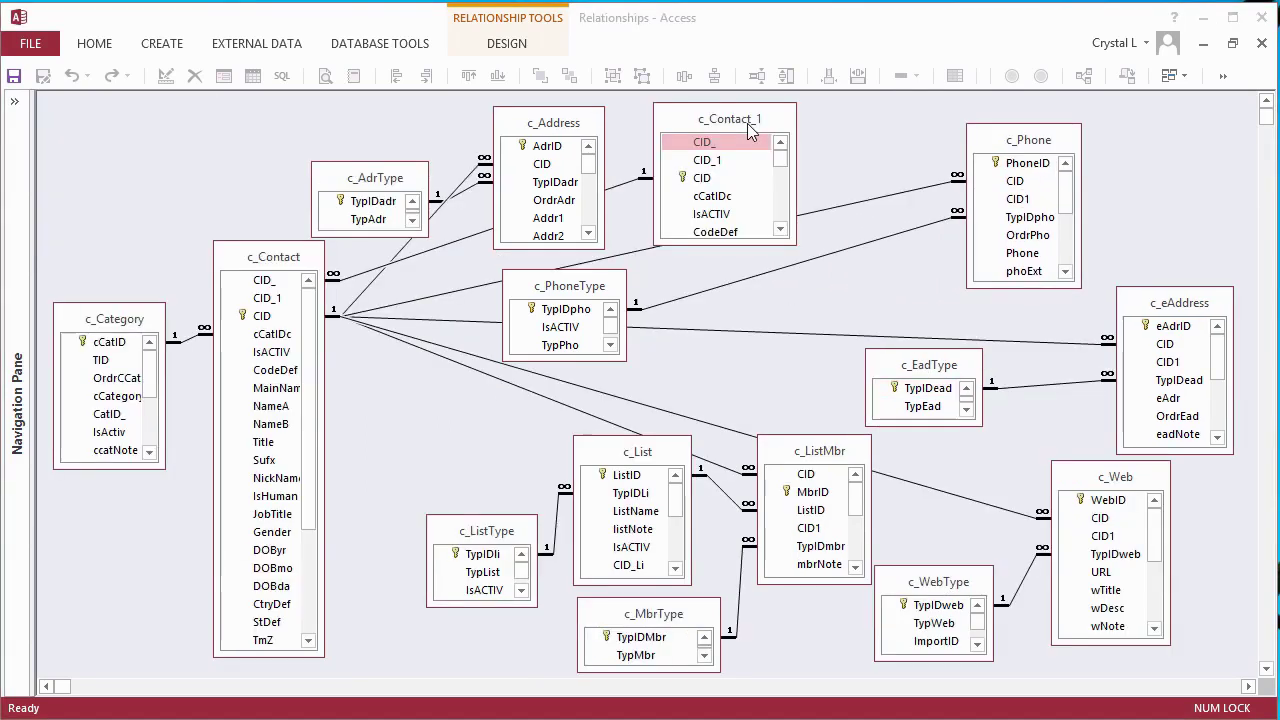
pyautogui.moveTo(753, 121); pyautogui.dragTo(175, 117)
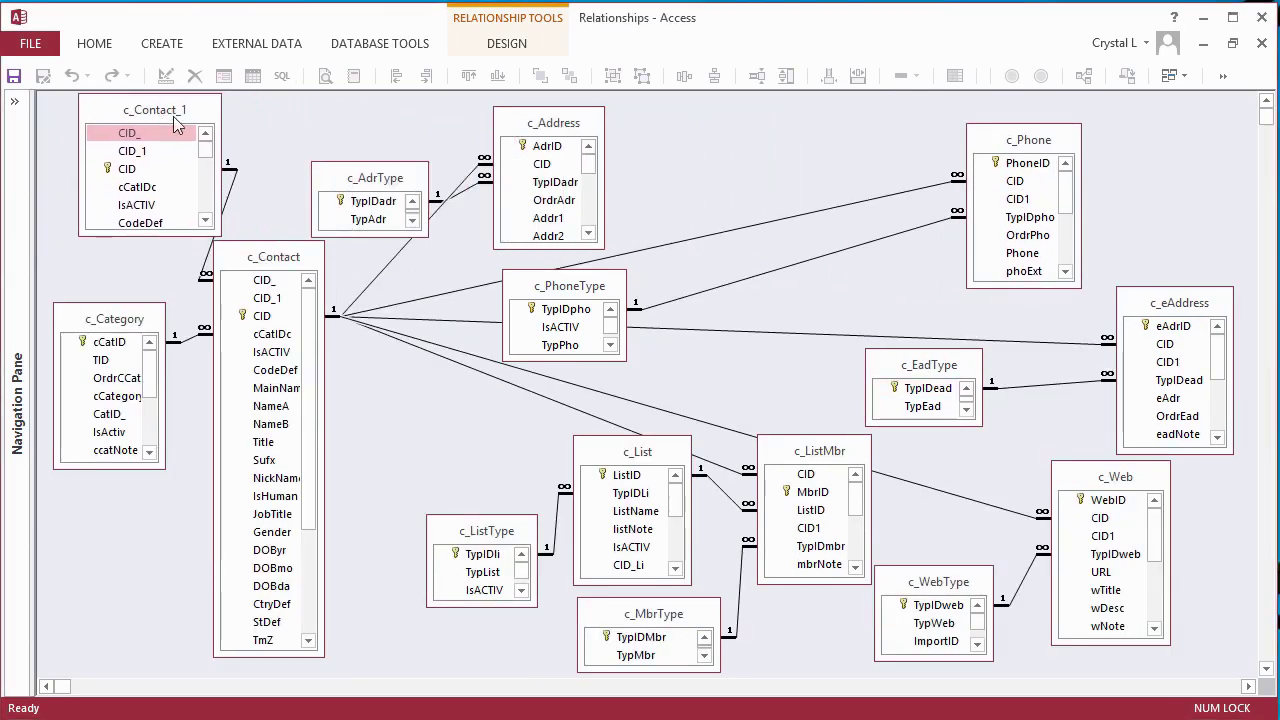
pyautogui.moveTo(215, 232); pyautogui.dragTo(197, 185)
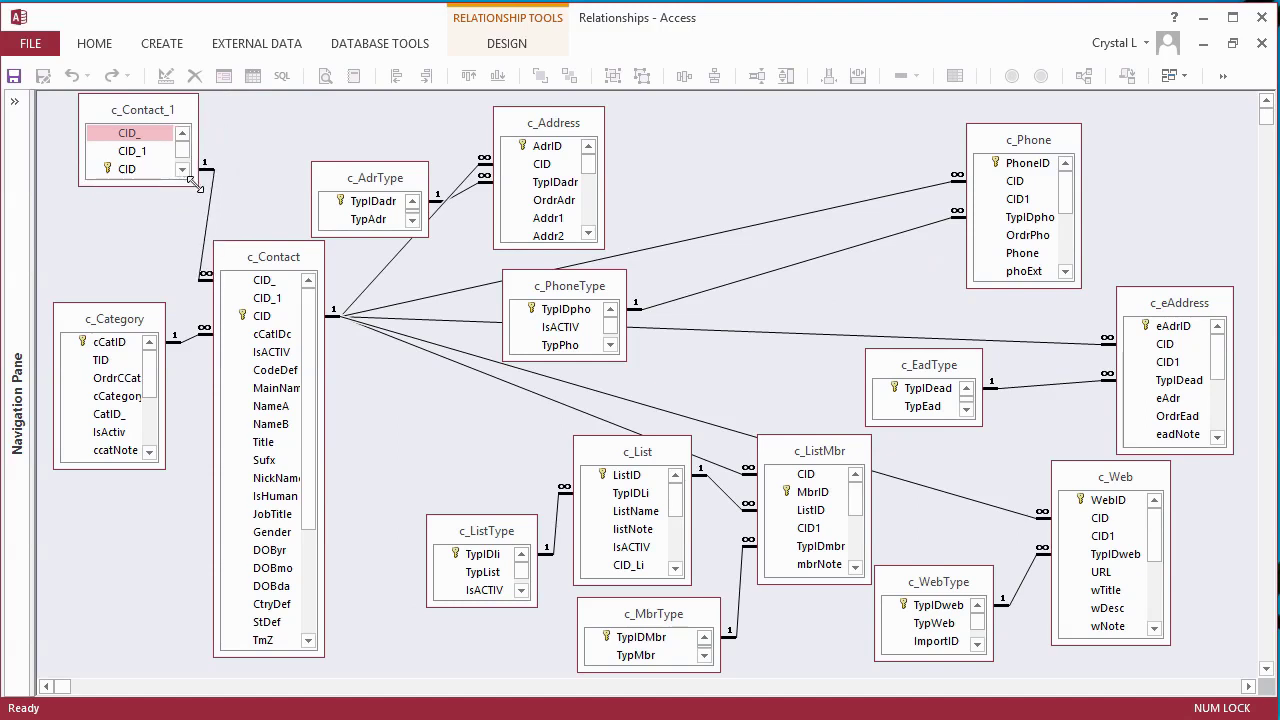
pyautogui.moveTo(553, 122); pyautogui.dragTo(652, 111)
pyautogui.moveTo(394, 179); pyautogui.dragTo(425, 124)
pyautogui.moveTo(645, 112); pyautogui.dragTo(560, 116)
pyautogui.moveTo(1010, 149); pyautogui.dragTo(816, 142)
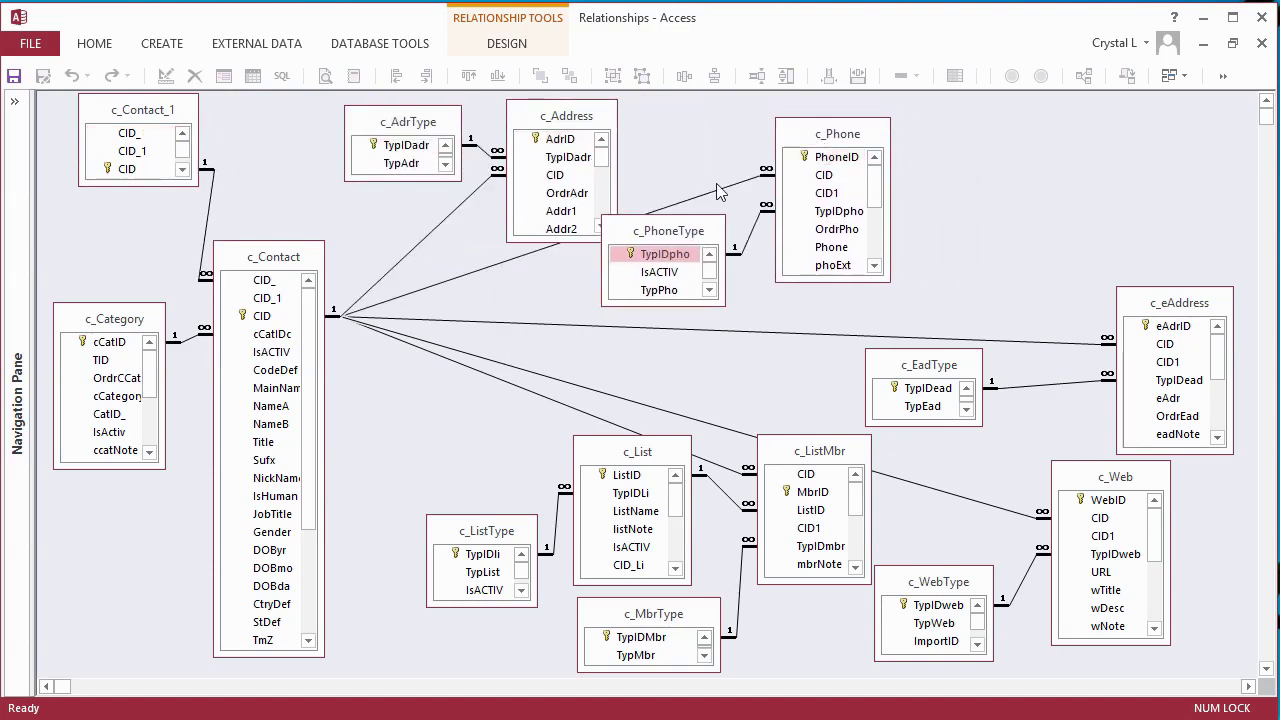
pyautogui.moveTo(700, 206); pyautogui.dragTo(706, 121)
pyautogui.moveTo(860, 134); pyautogui.dragTo(864, 148)
pyautogui.moveTo(1176, 303); pyautogui.dragTo(1101, 209)
pyautogui.moveTo(930, 365); pyautogui.dragTo(958, 134)
# - Reposition the web and list tables, widen c_Category, and set c_Contact_1 directly above c_Contact
pyautogui.moveTo(1115, 477); pyautogui.dragTo(1120, 391)
pyautogui.moveTo(938, 582); pyautogui.dragTo(961, 496)
pyautogui.moveTo(653, 614); pyautogui.dragTo(636, 617)
pyautogui.moveTo(485, 537); pyautogui.dragTo(463, 537)
pyautogui.moveTo(630, 455); pyautogui.dragTo(586, 458)
pyautogui.moveTo(488, 535); pyautogui.dragTo(452, 532)
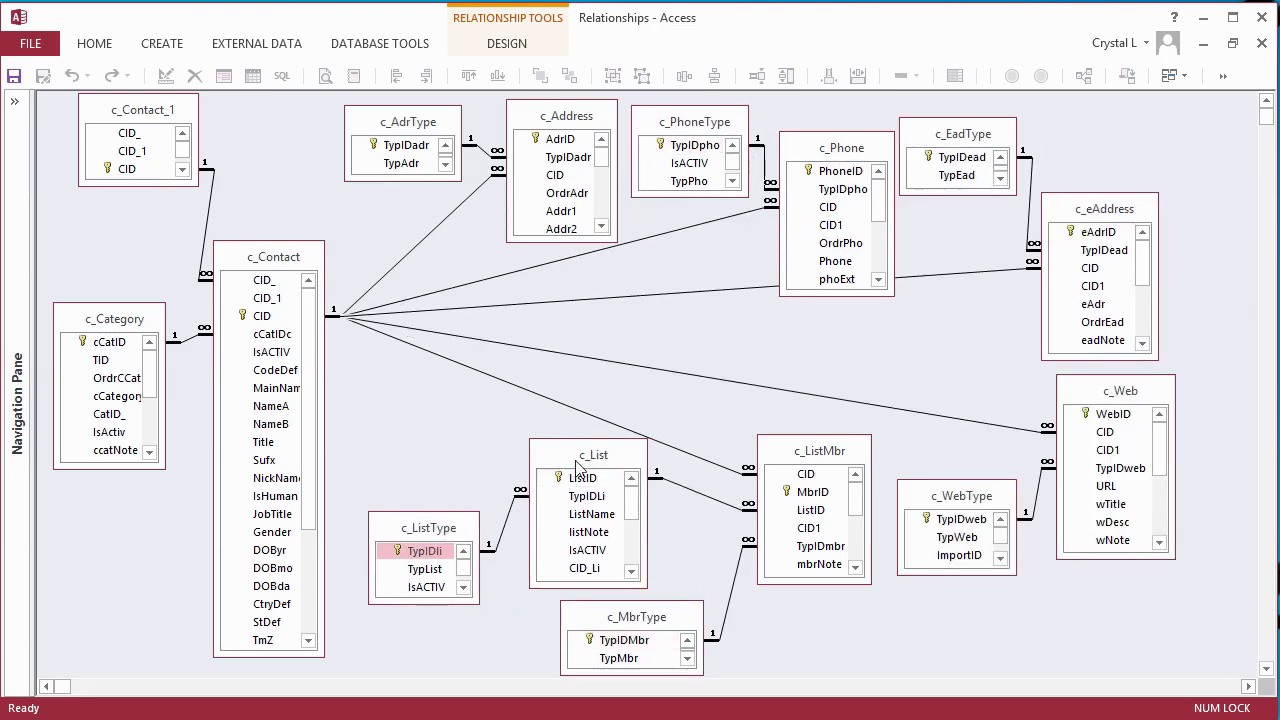
pyautogui.moveTo(585, 465); pyautogui.dragTo(575, 466)
pyautogui.moveTo(630, 617)
pyautogui.mouseDown()
pyautogui.moveTo(603, 614)
pyautogui.moveTo(646, 622)
pyautogui.mouseUp()
pyautogui.moveTo(815, 458); pyautogui.dragTo(776, 449)
pyautogui.moveTo(165, 390); pyautogui.dragTo(176, 390)
pyautogui.moveTo(161, 118); pyautogui.dragTo(280, 151)
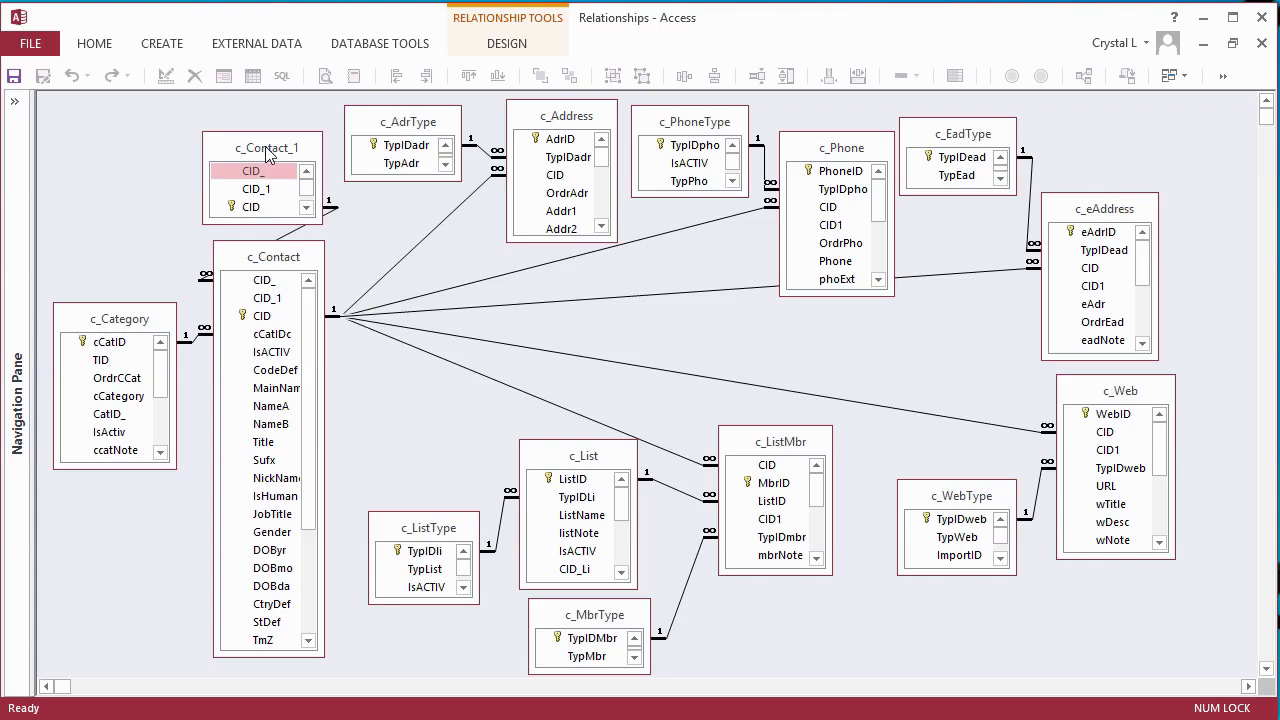
# - Start a new query design containing c_Contact's CID_ and CID_1 fields
pyautogui.press('F11')
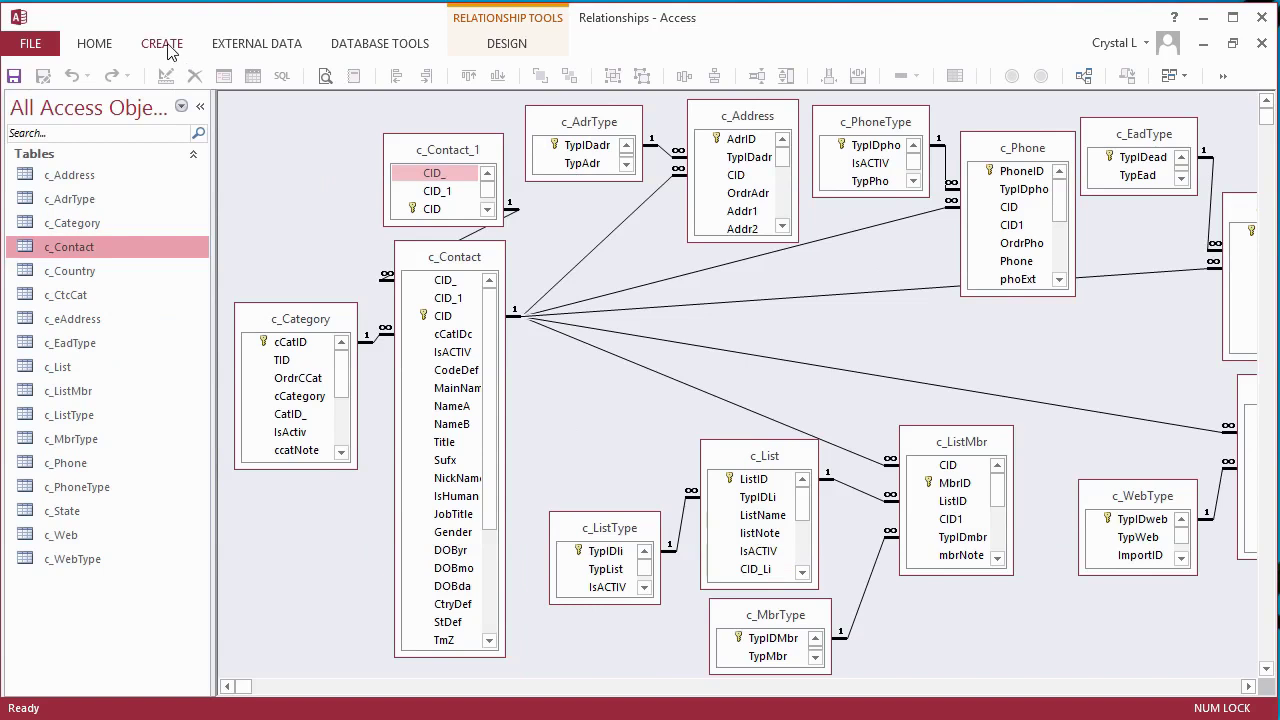
pyautogui.click(165, 44)
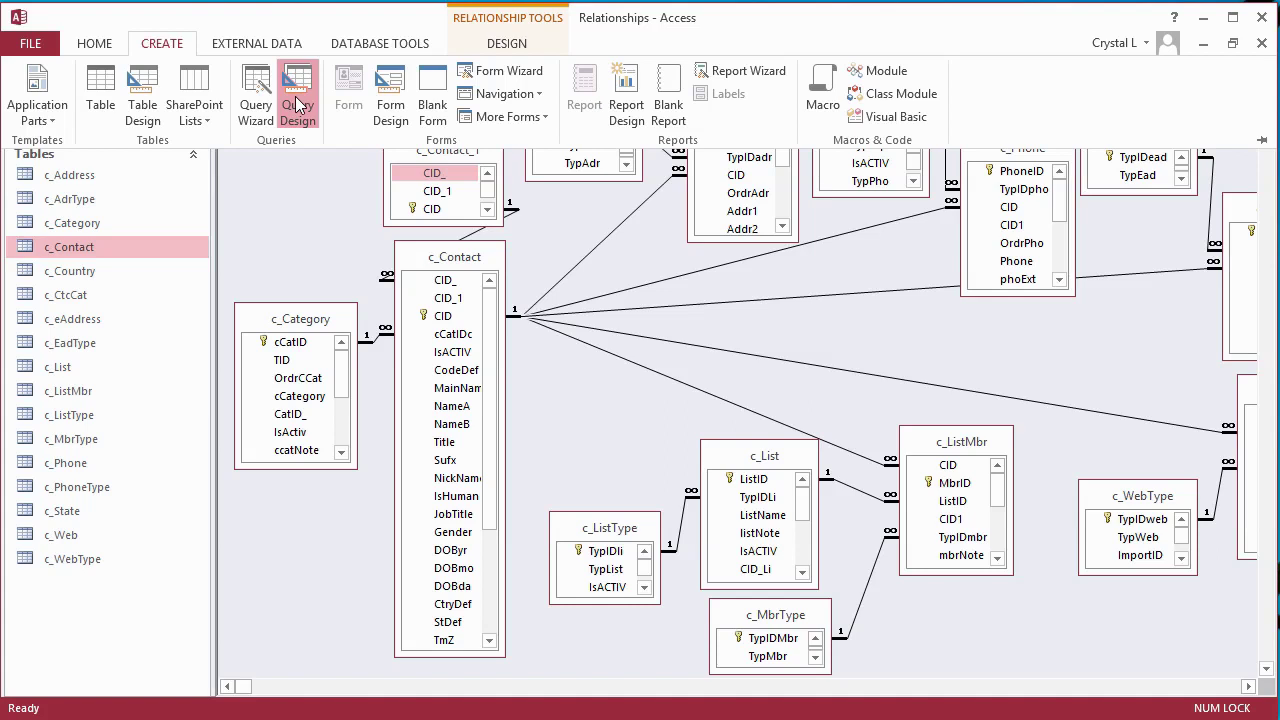
pyautogui.click(297, 106)
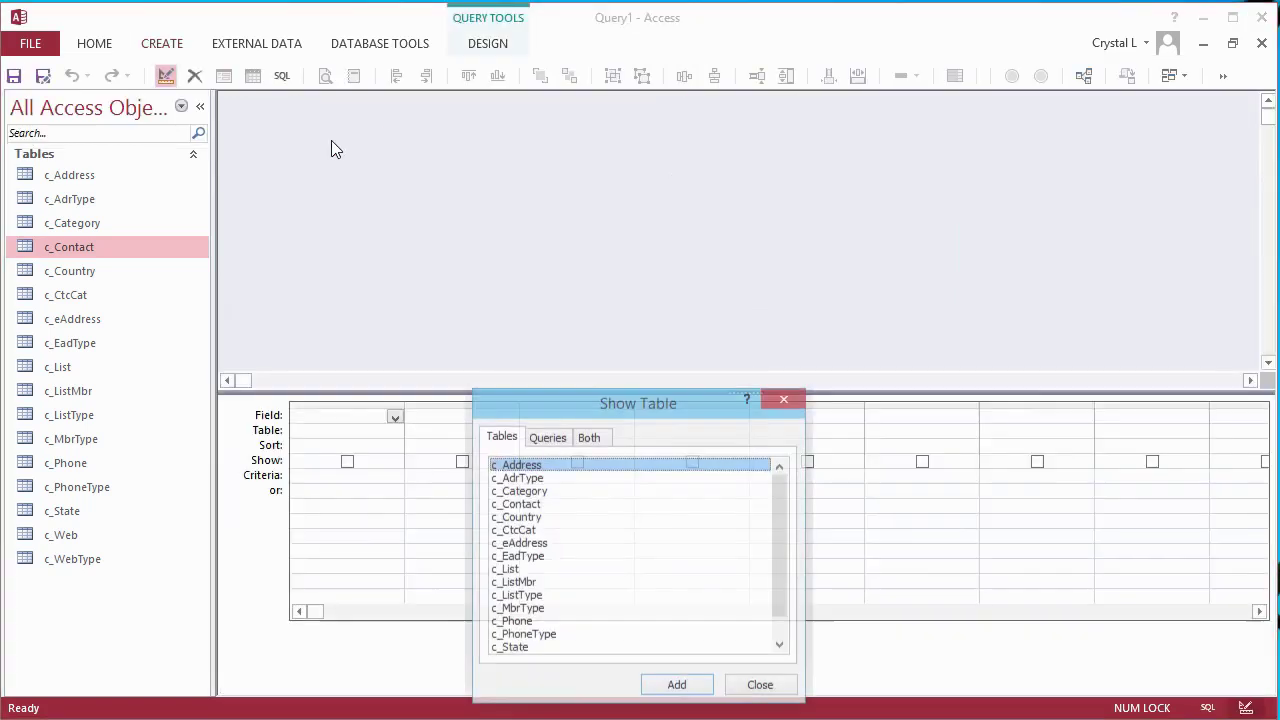
pyautogui.click(763, 686)
pyautogui.moveTo(69, 247); pyautogui.dragTo(423, 163)
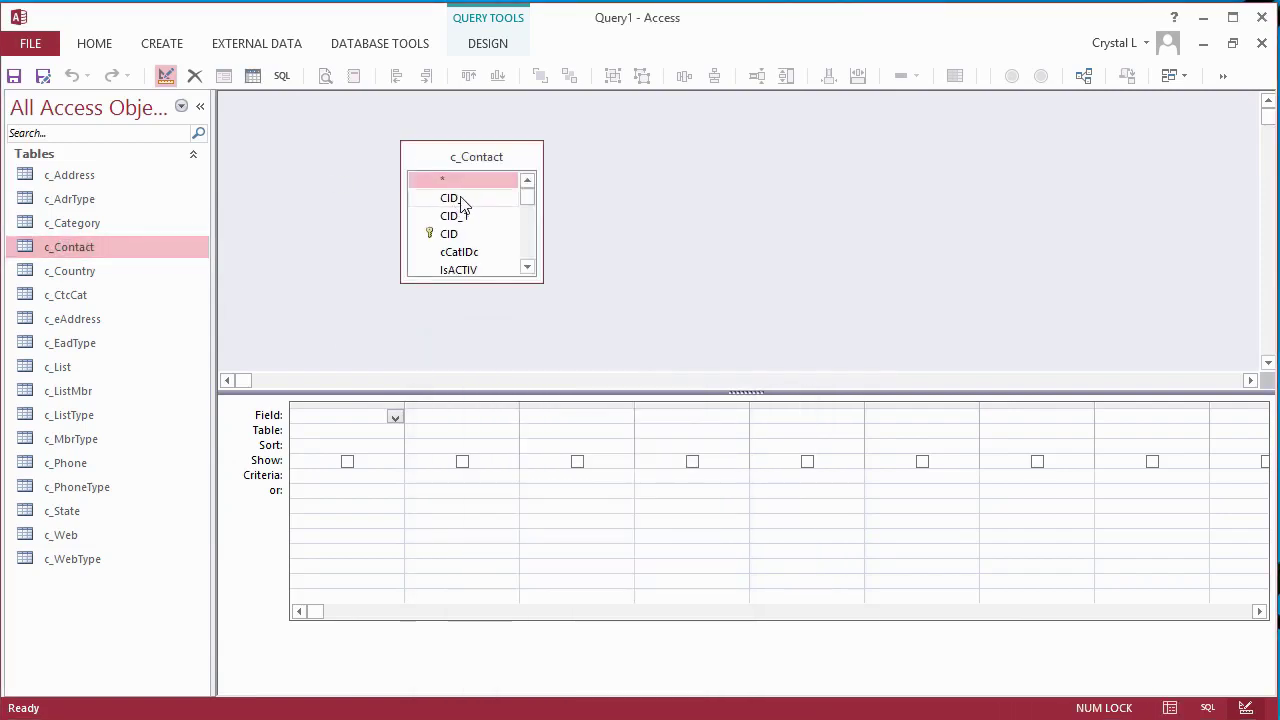
pyautogui.doubleClick(460, 200)
pyautogui.doubleClick(470, 218)
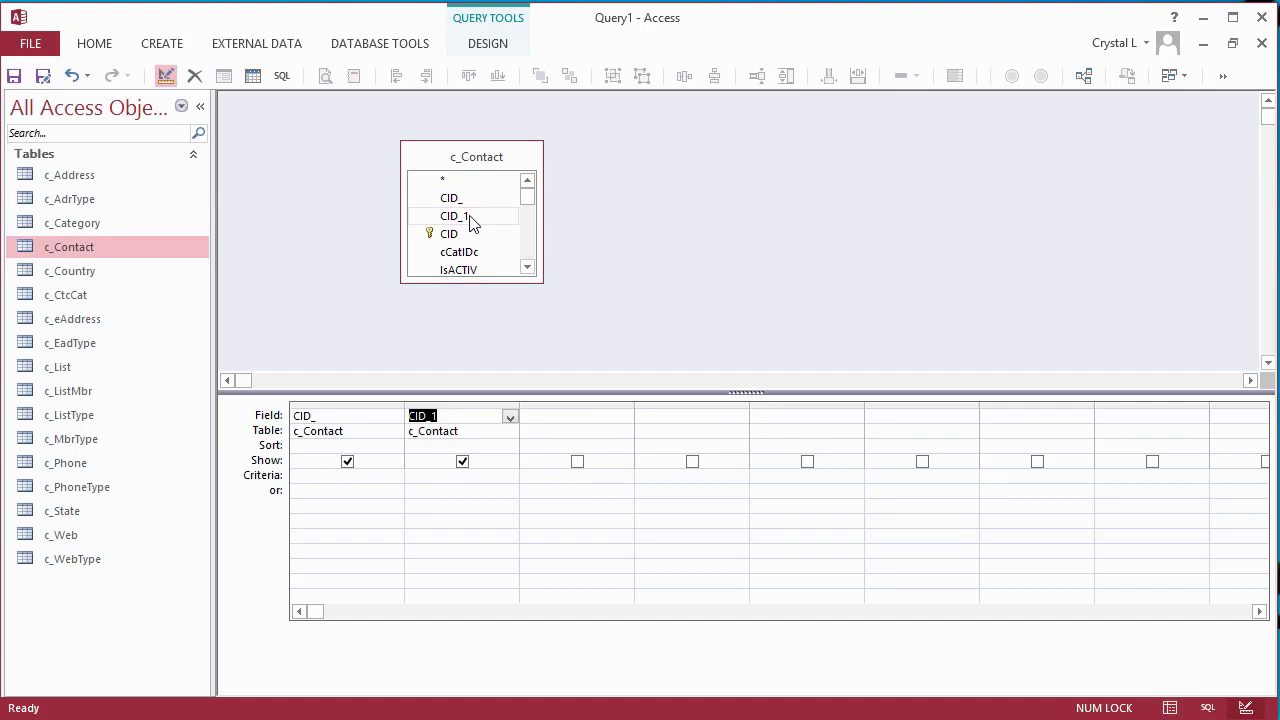
# - Make it an update query setting CID_ to [CID_1] and run it on all 1388 records
pyautogui.click(175, 47)
pyautogui.click(484, 45)
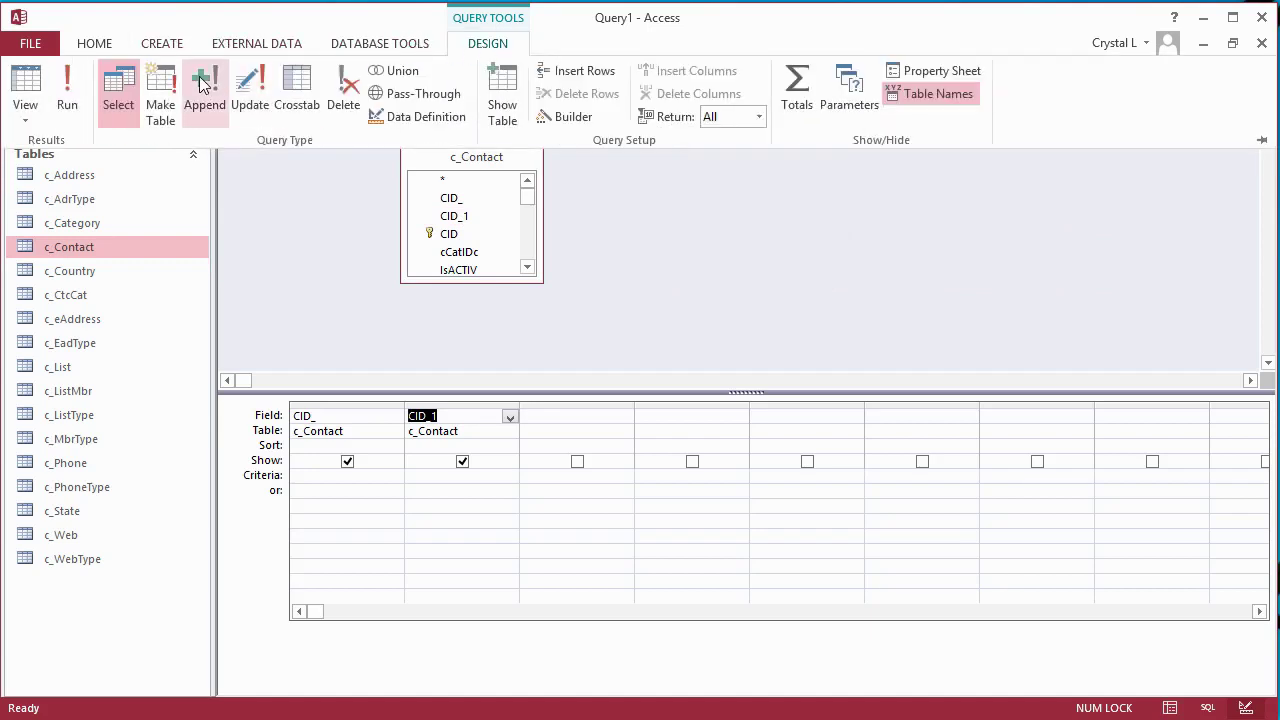
pyautogui.click(250, 90)
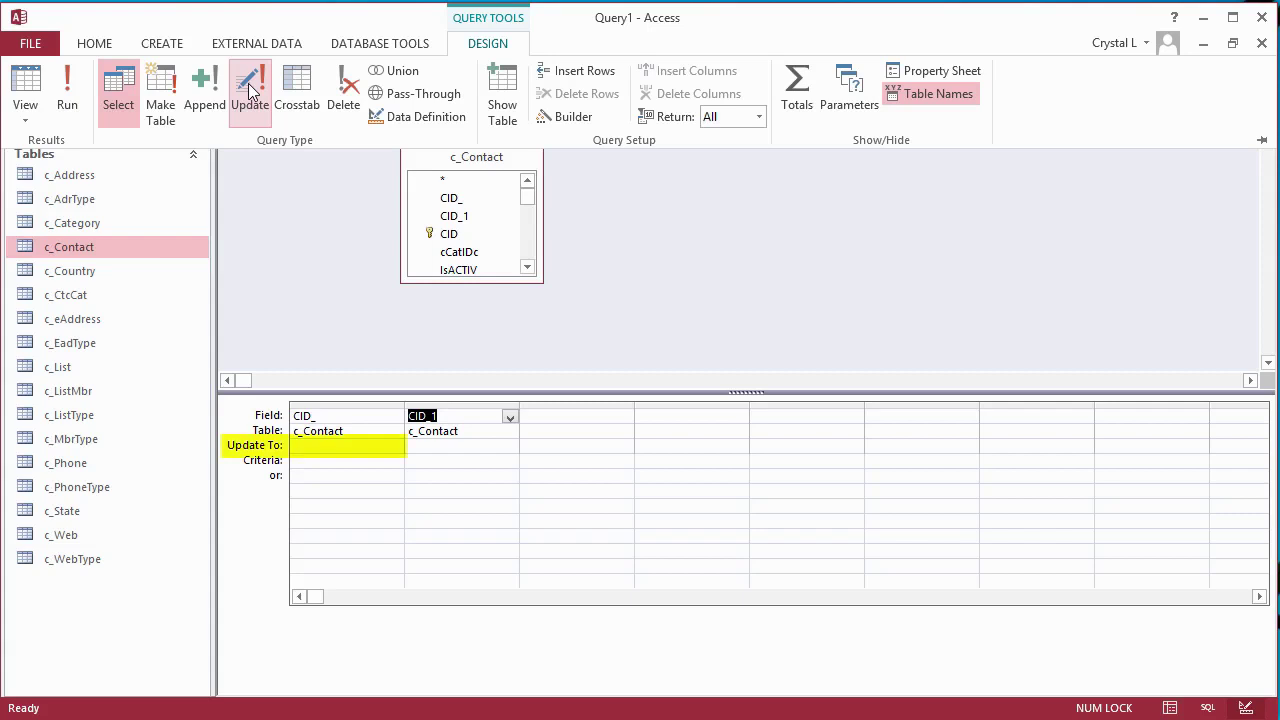
pyautogui.click(447, 427)
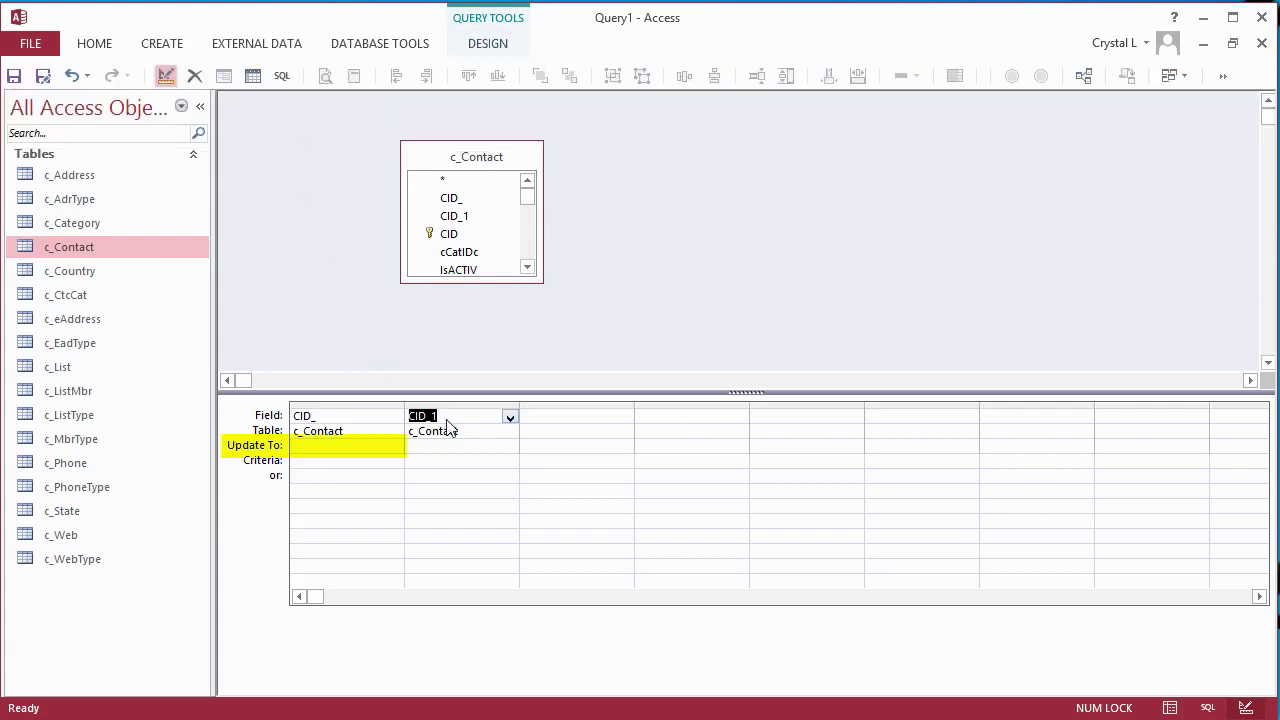
pyautogui.click(335, 446)
pyautogui.write('[CID_1]')
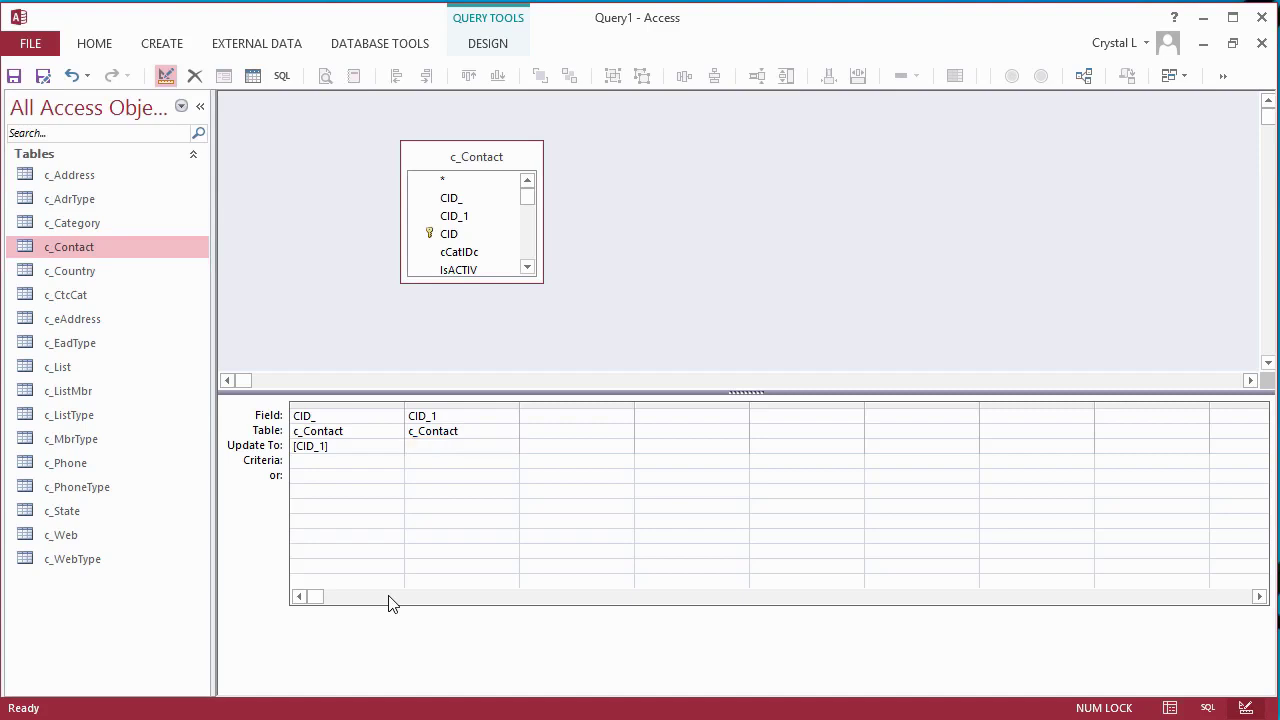
pyautogui.click(493, 45)
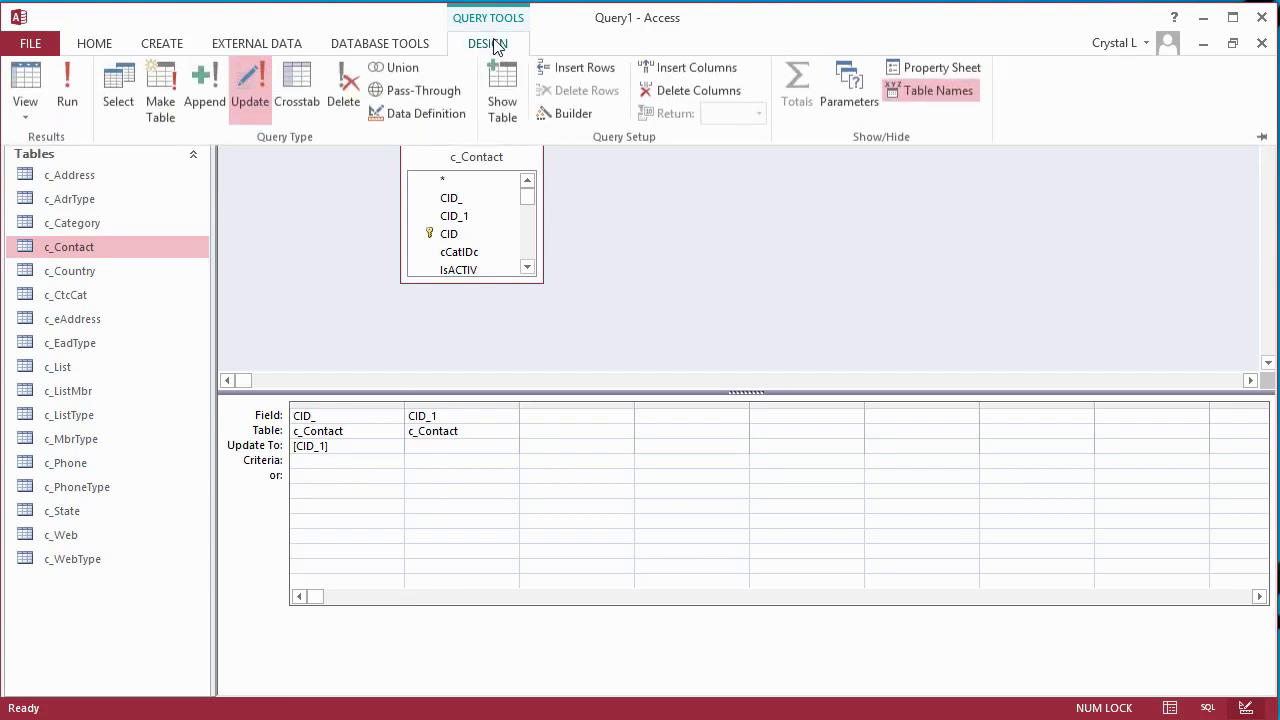
pyautogui.click(63, 86)
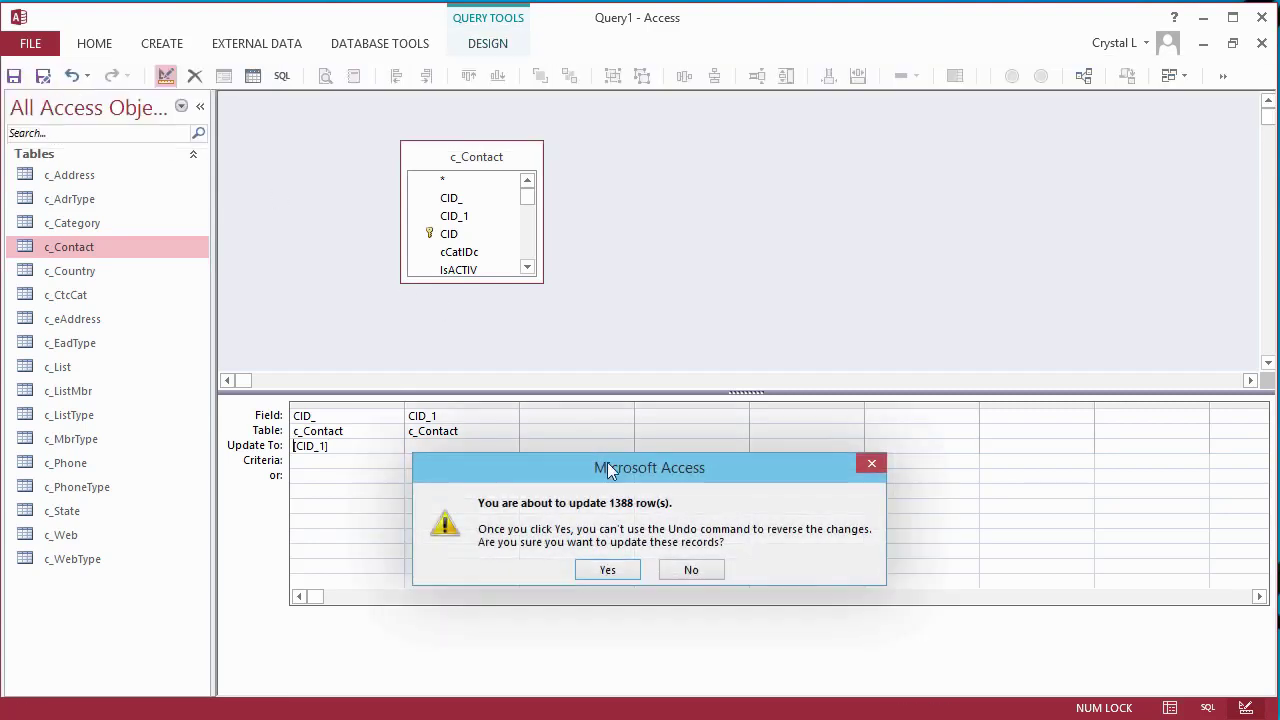
pyautogui.click(610, 570)
# - Check record 6's CID_ lookup list of companies, keeping the value 1317
pyautogui.doubleClick(88, 247)
pyautogui.click(322, 221)
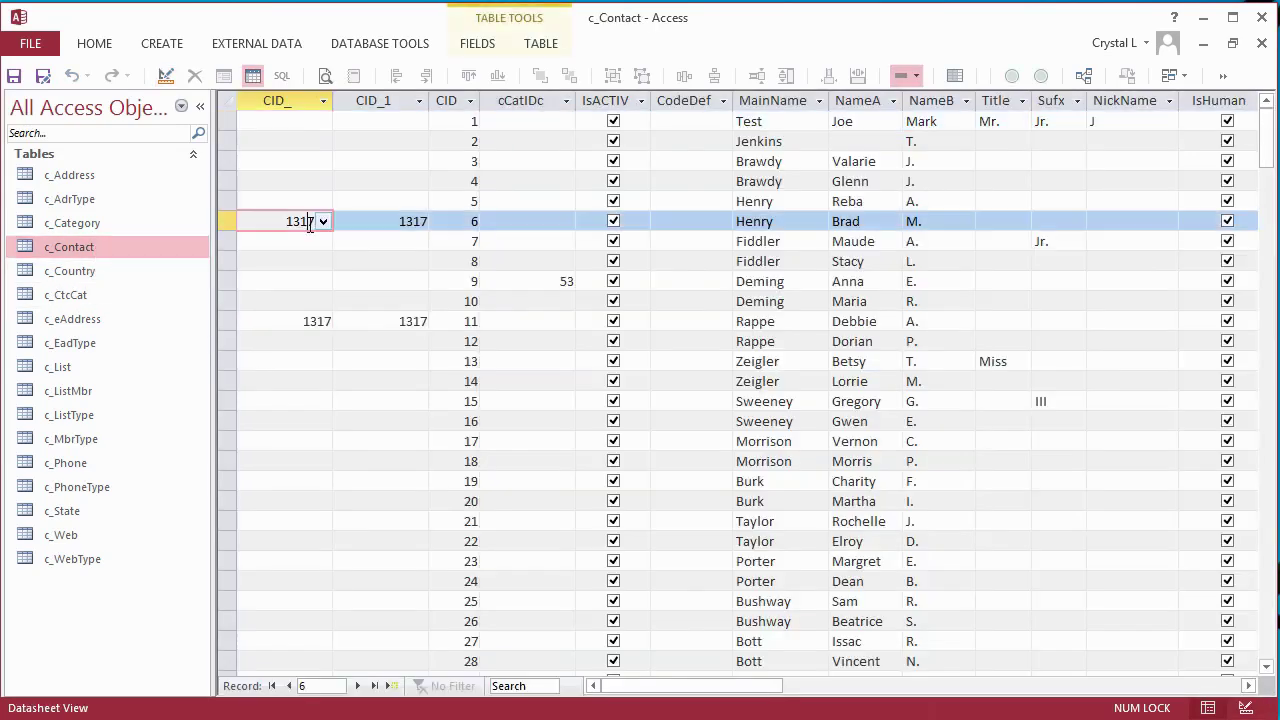
pyautogui.click(323, 221)
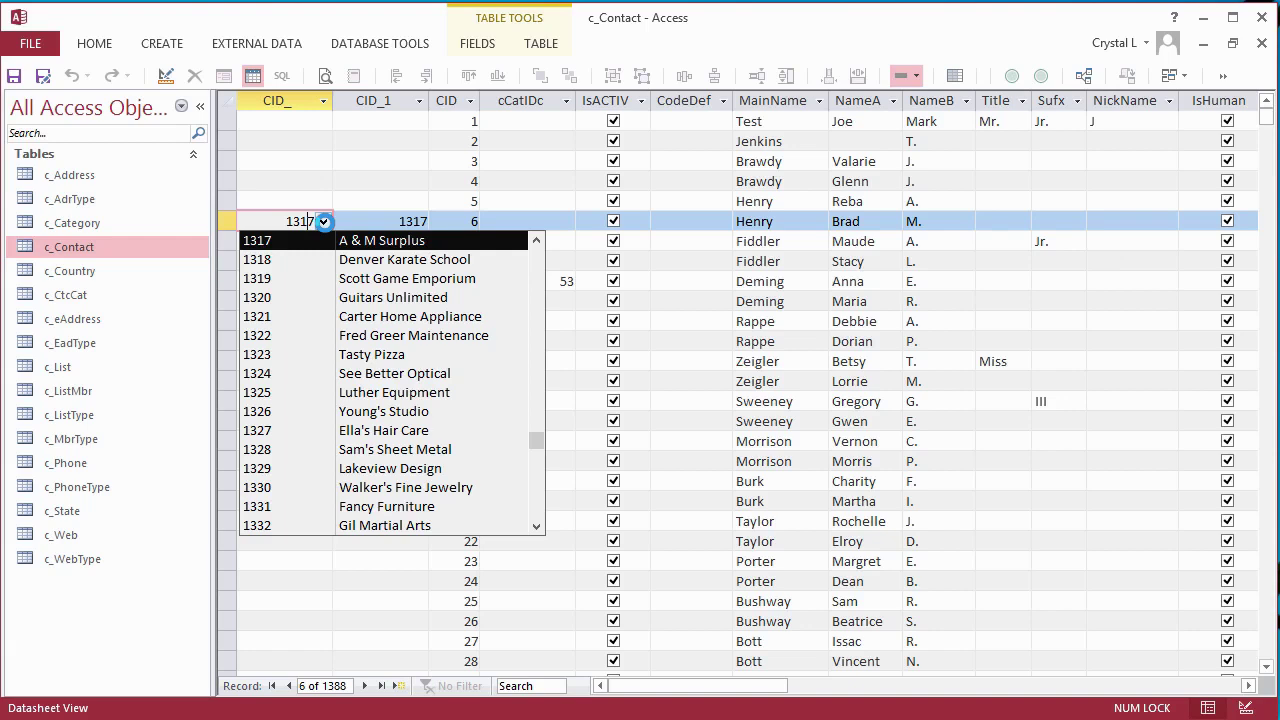
pyautogui.click(324, 221)
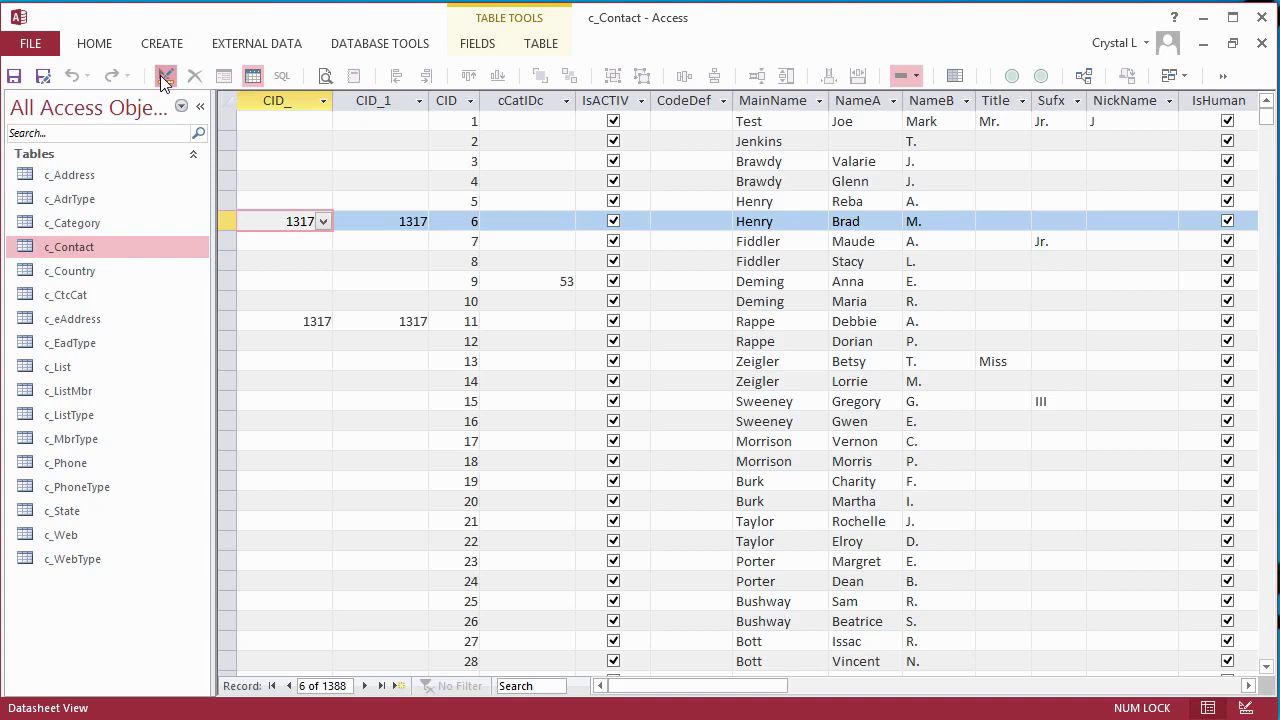
# - Delete the CID_1 field from the c_Contact design and save the table
pyautogui.click(165, 75)
pyautogui.click(230, 136)
pyautogui.press('Delete')
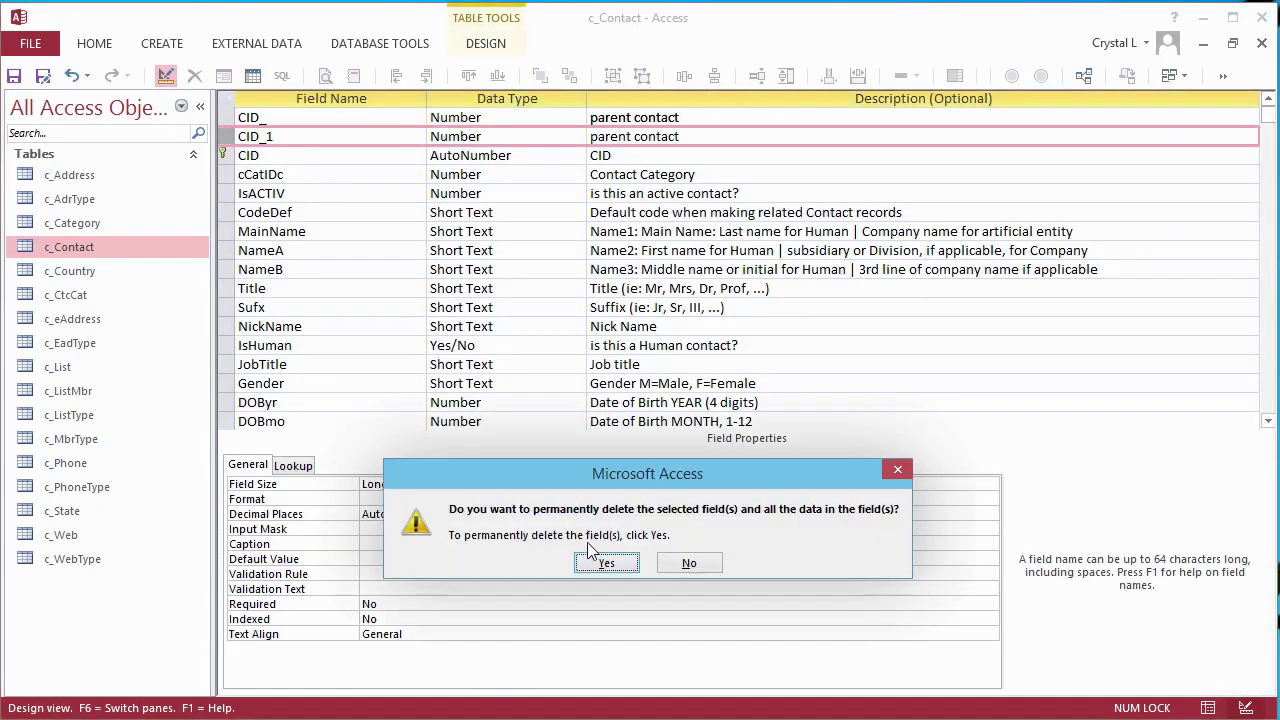
pyautogui.click(607, 563)
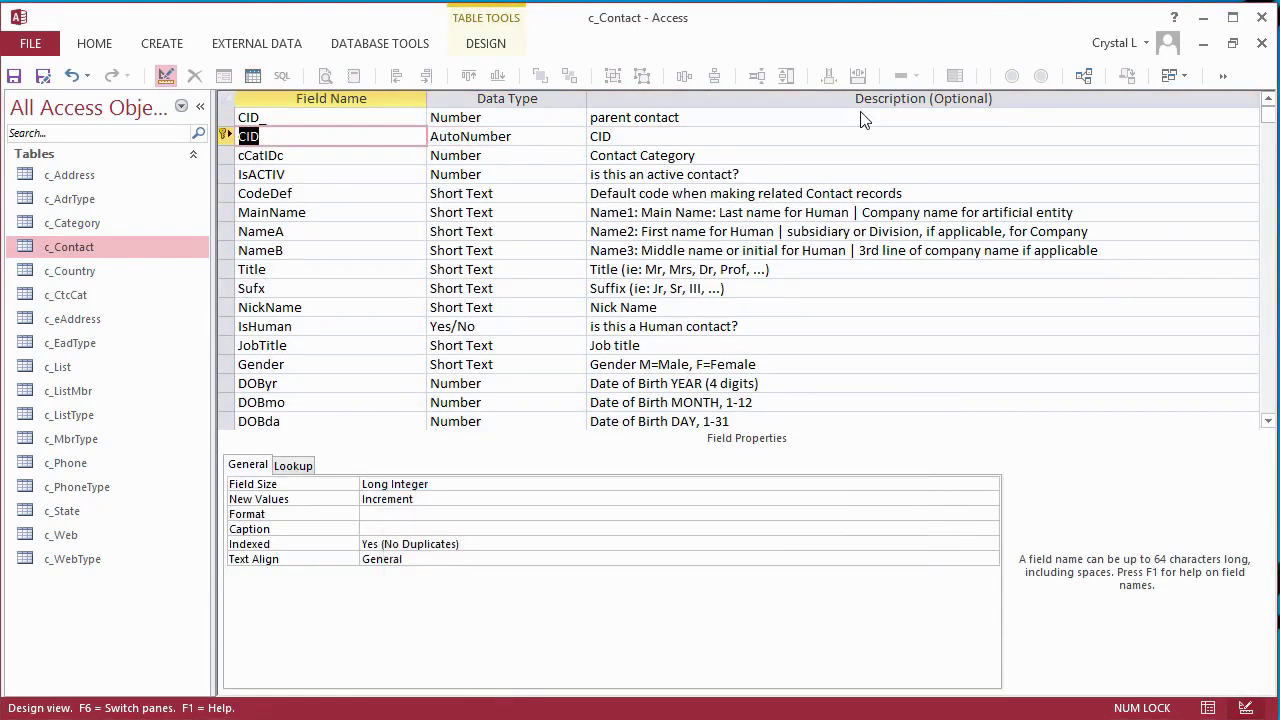
pyautogui.click(1263, 45)
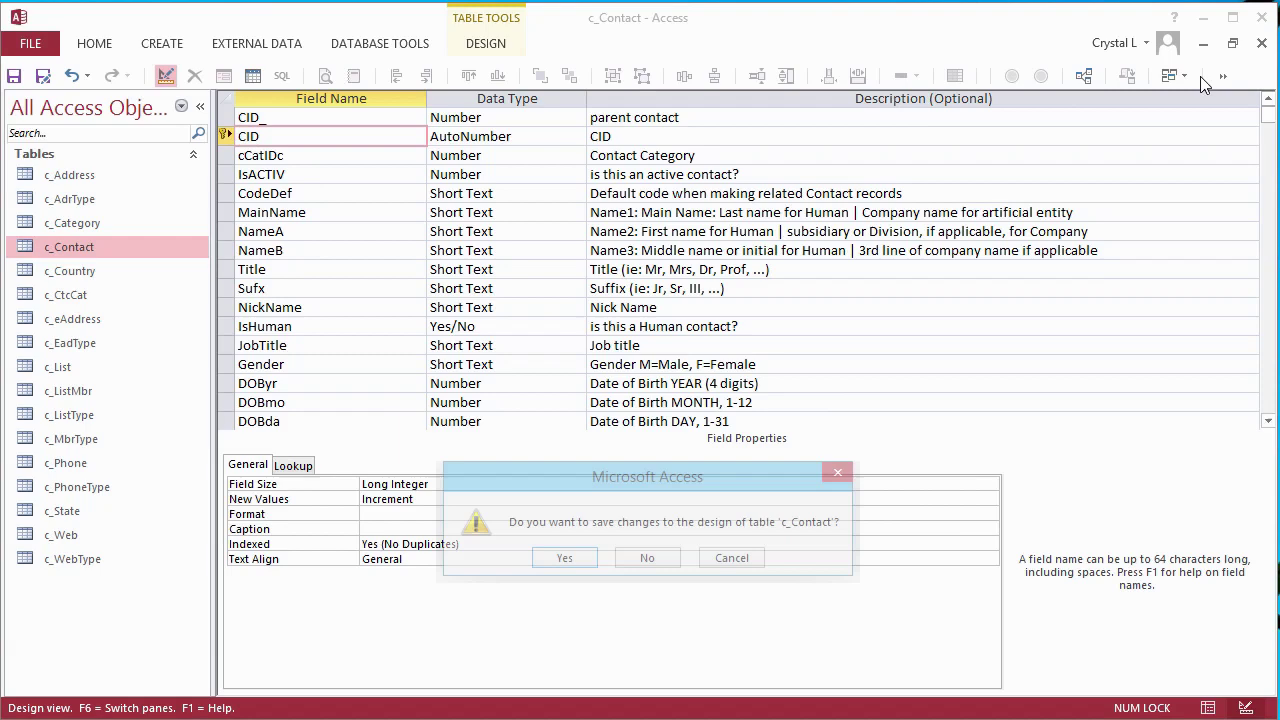
pyautogui.click(564, 559)
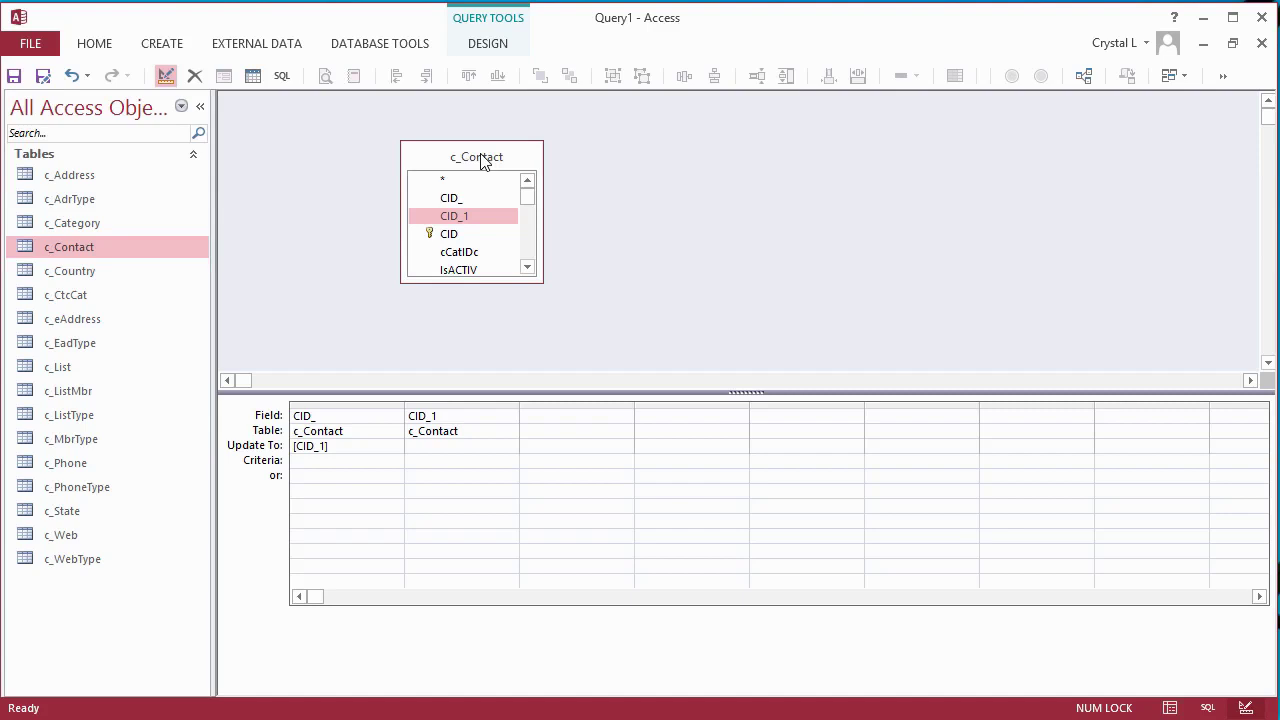
# - Replace c_Contact with c_Phone and run an update setting CID to [cid1] on its 14 rows
pyautogui.click(482, 158)
pyautogui.press('Delete')
pyautogui.moveTo(82, 466); pyautogui.dragTo(400, 129)
pyautogui.moveTo(468, 250); pyautogui.dragTo(468, 307)
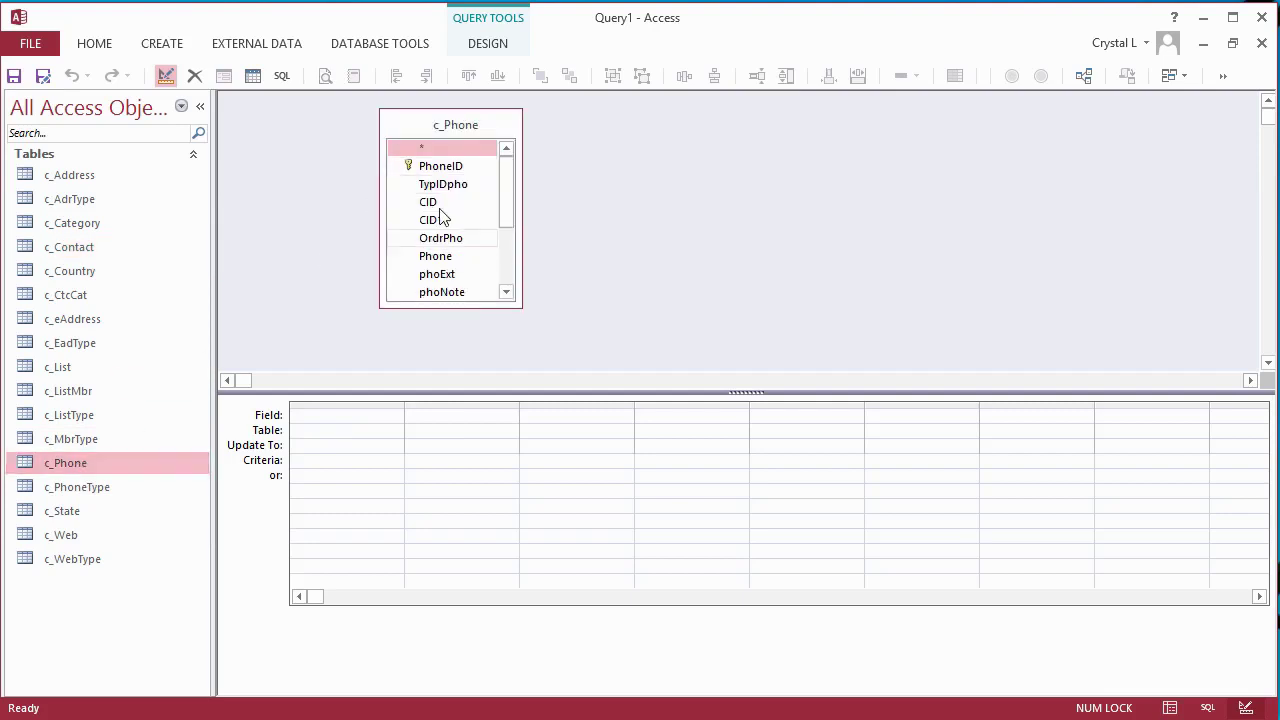
pyautogui.doubleClick(428, 205)
pyautogui.click(340, 445)
pyautogui.write('[cid1]')
pyautogui.click(488, 43)
pyautogui.click(68, 90)
pyautogui.click(610, 568)
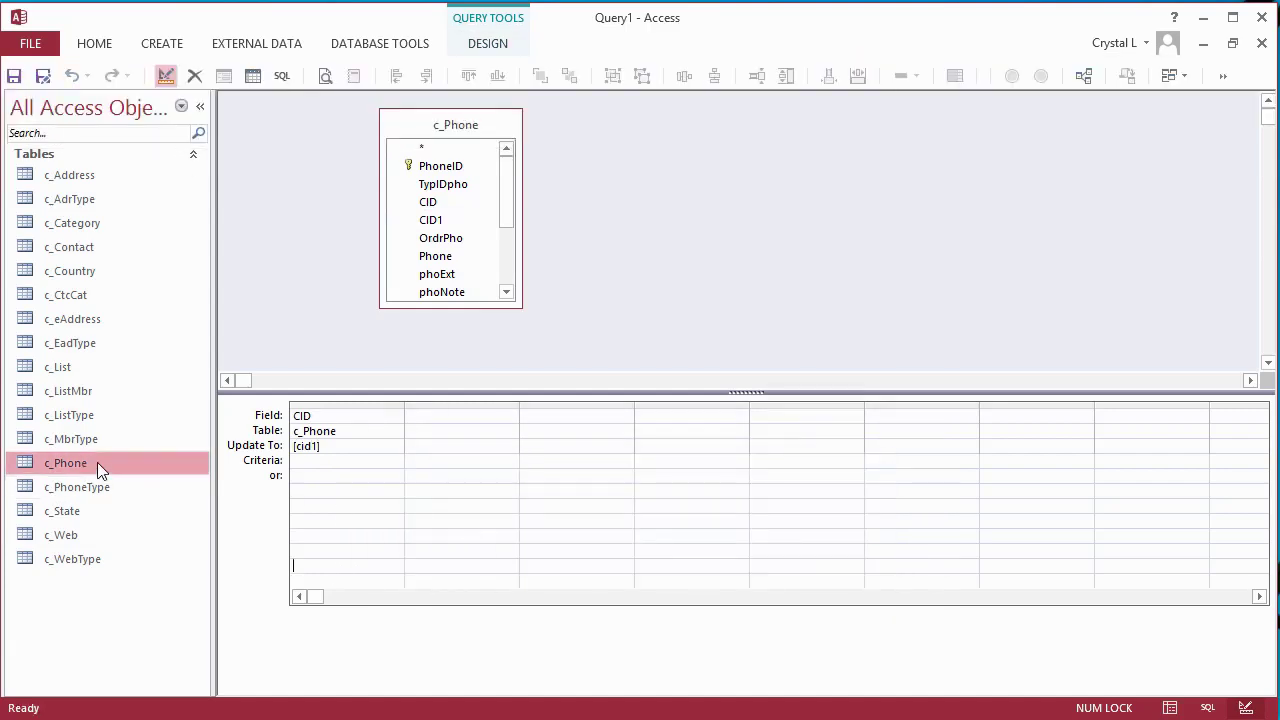
# - Delete the CID1 field from the c_Phone design and save it
pyautogui.doubleClick(97, 462)
pyautogui.hotkey('ctrl', 'Return')
pyautogui.press('Delete')
pyautogui.click(612, 568)
pyautogui.click(1263, 44)
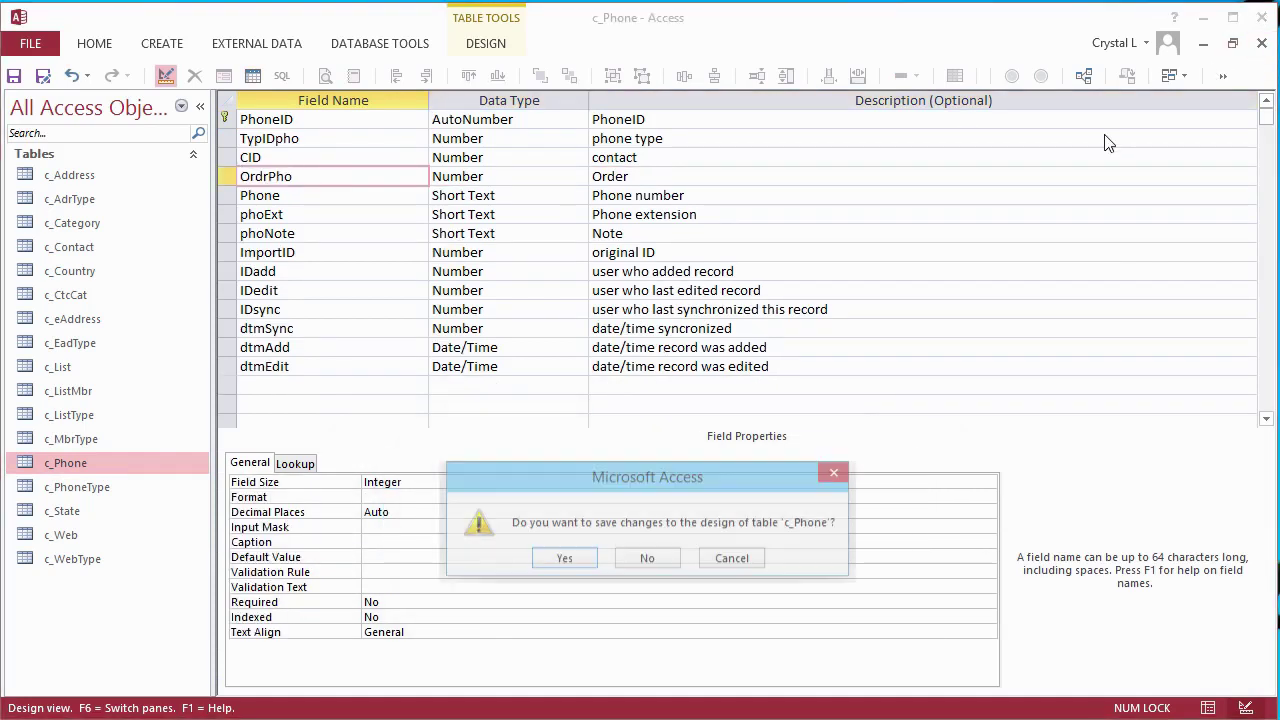
pyautogui.click(579, 561)
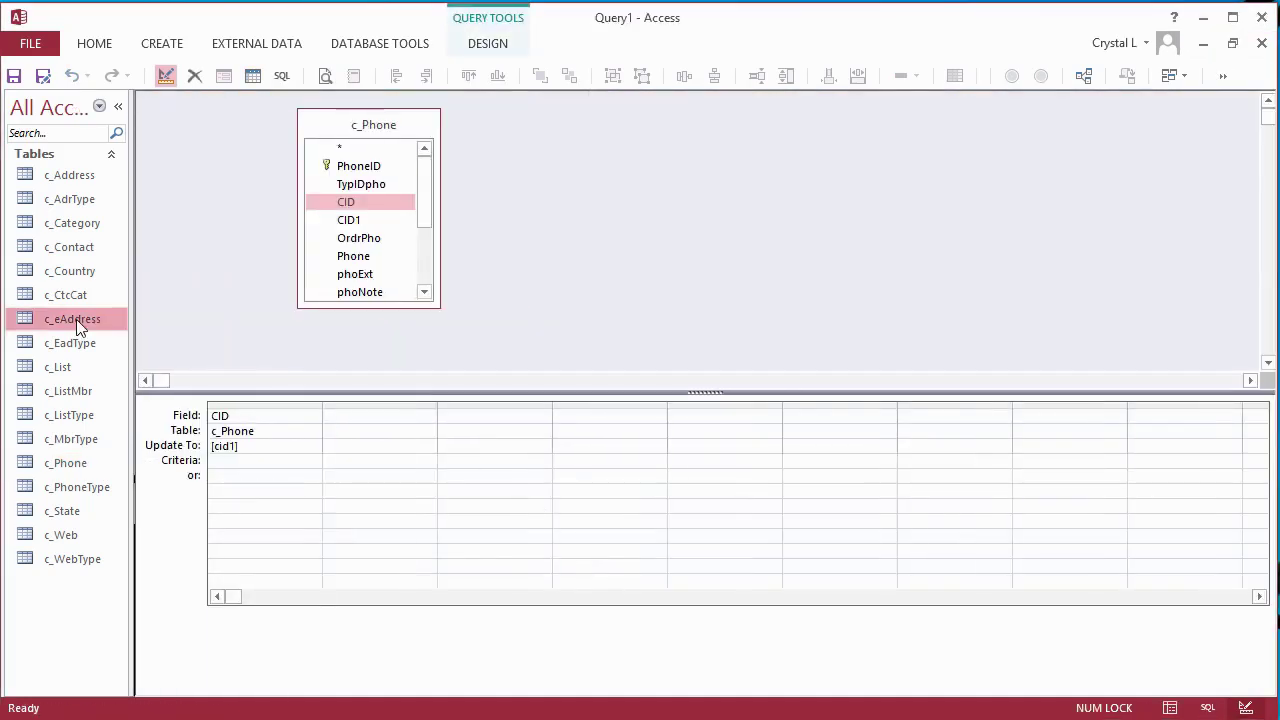
# - Repoint the update query at c_eAddress and run it to copy CID1 into CID
pyautogui.moveTo(76, 319); pyautogui.dragTo(558, 130)
pyautogui.click(314, 432)
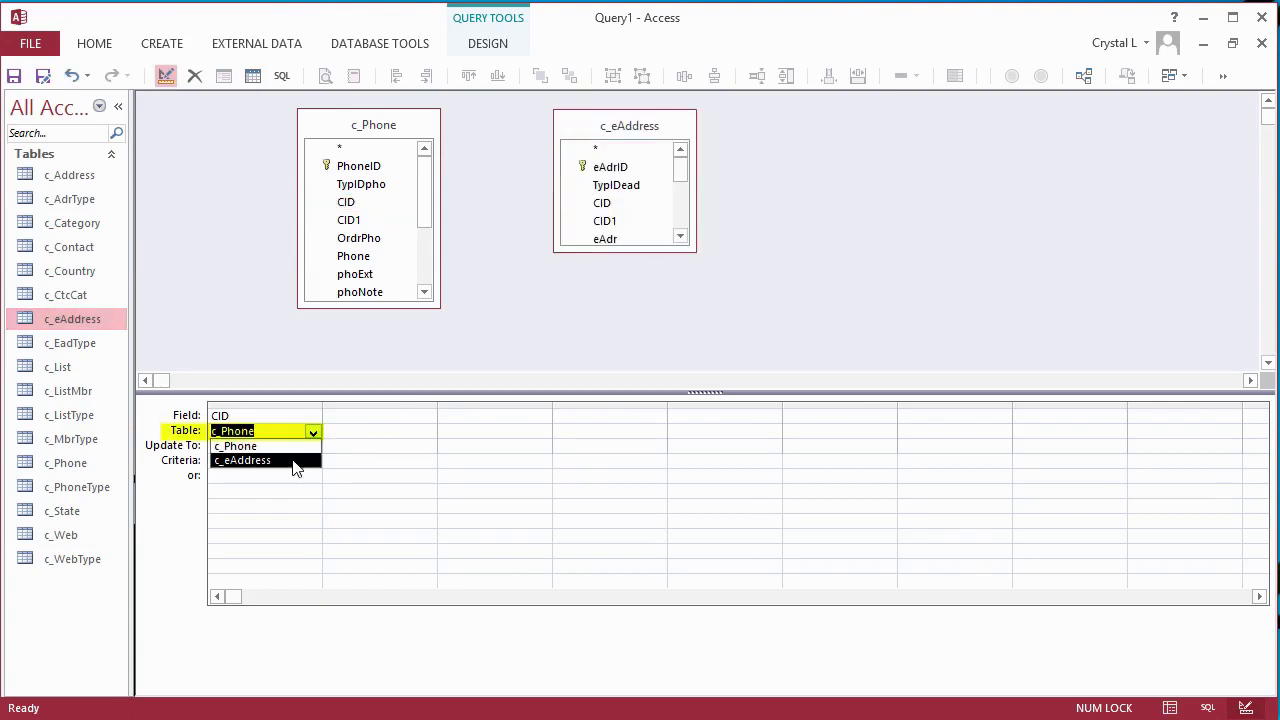
pyautogui.click(250, 460)
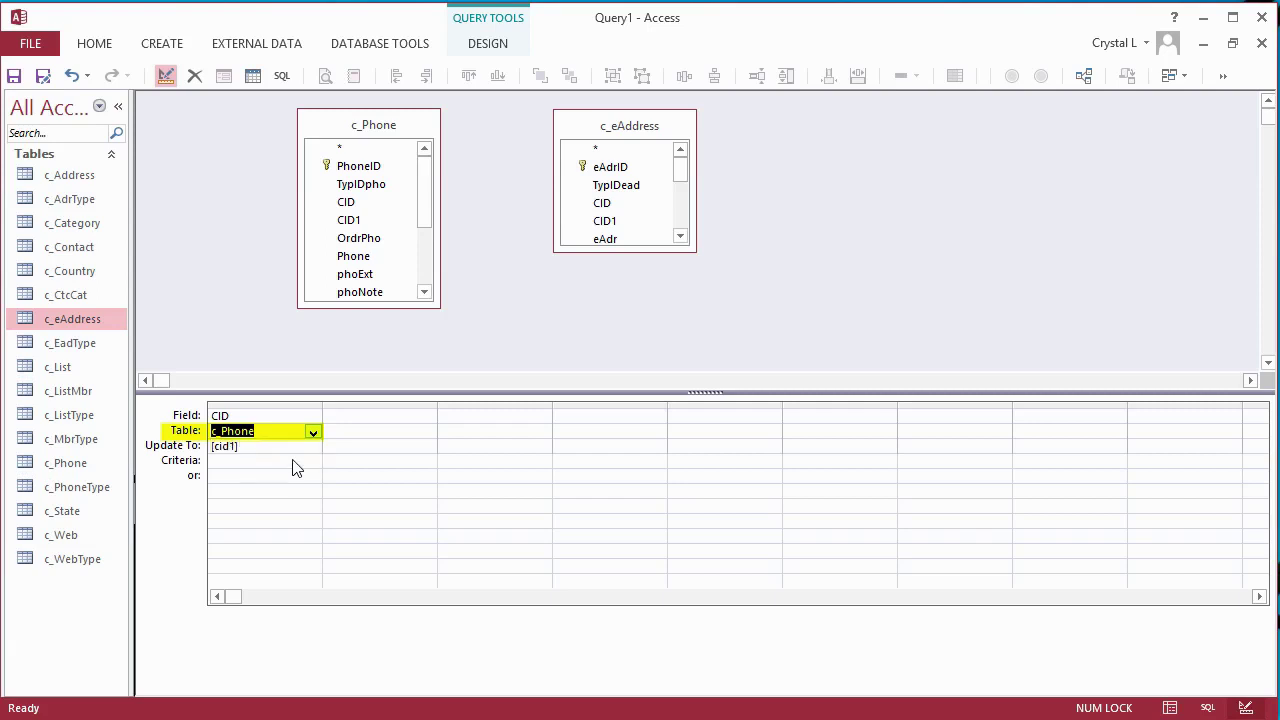
pyautogui.click(380, 130)
pyautogui.press('Delete')
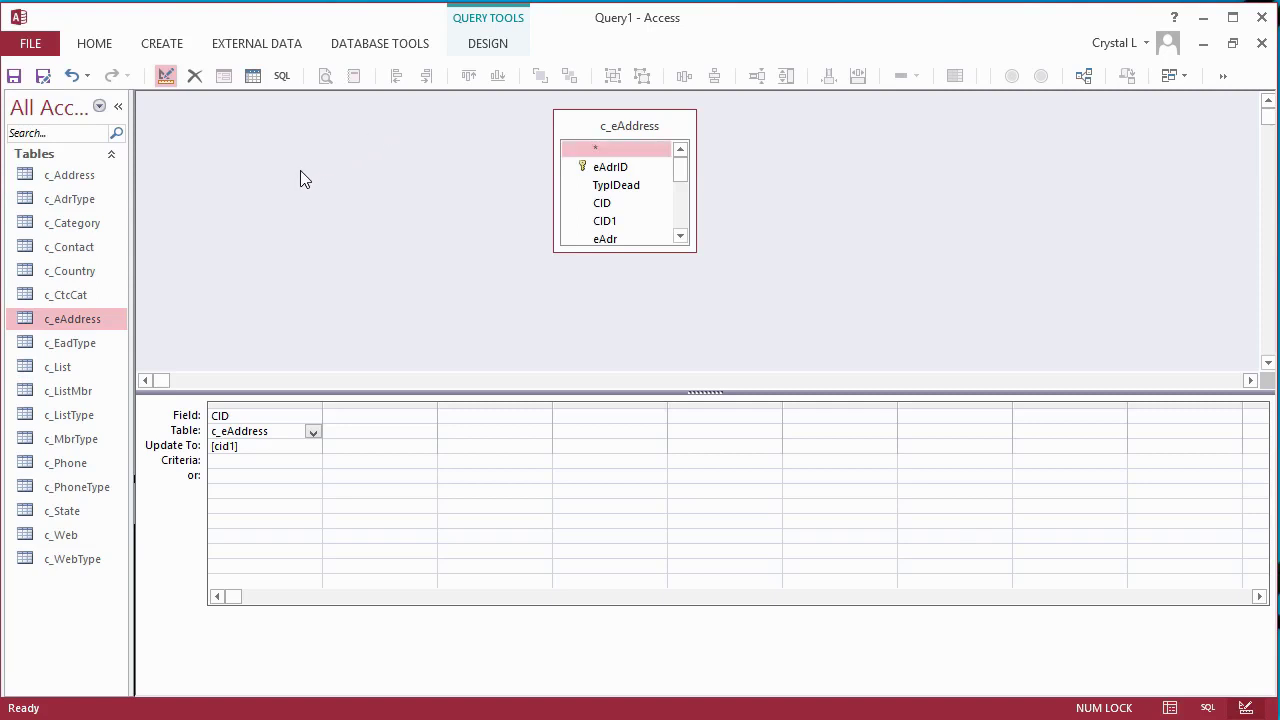
pyautogui.click(487, 44)
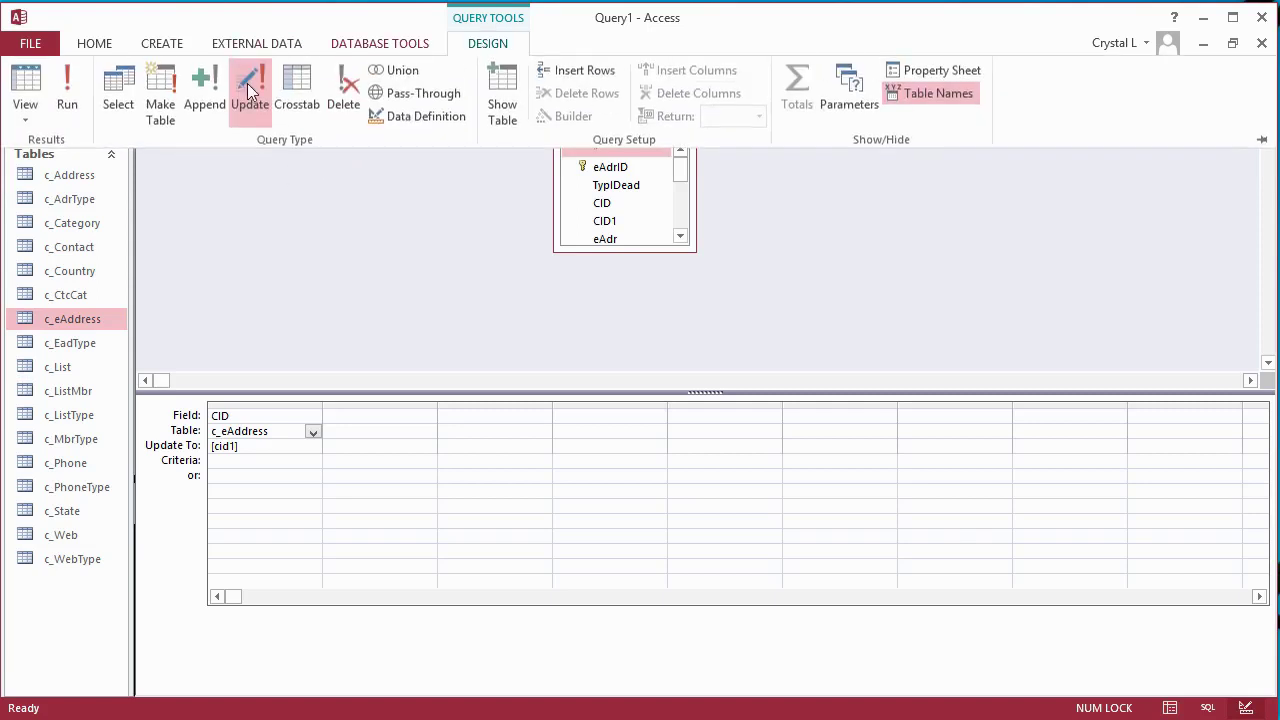
pyautogui.click(66, 100)
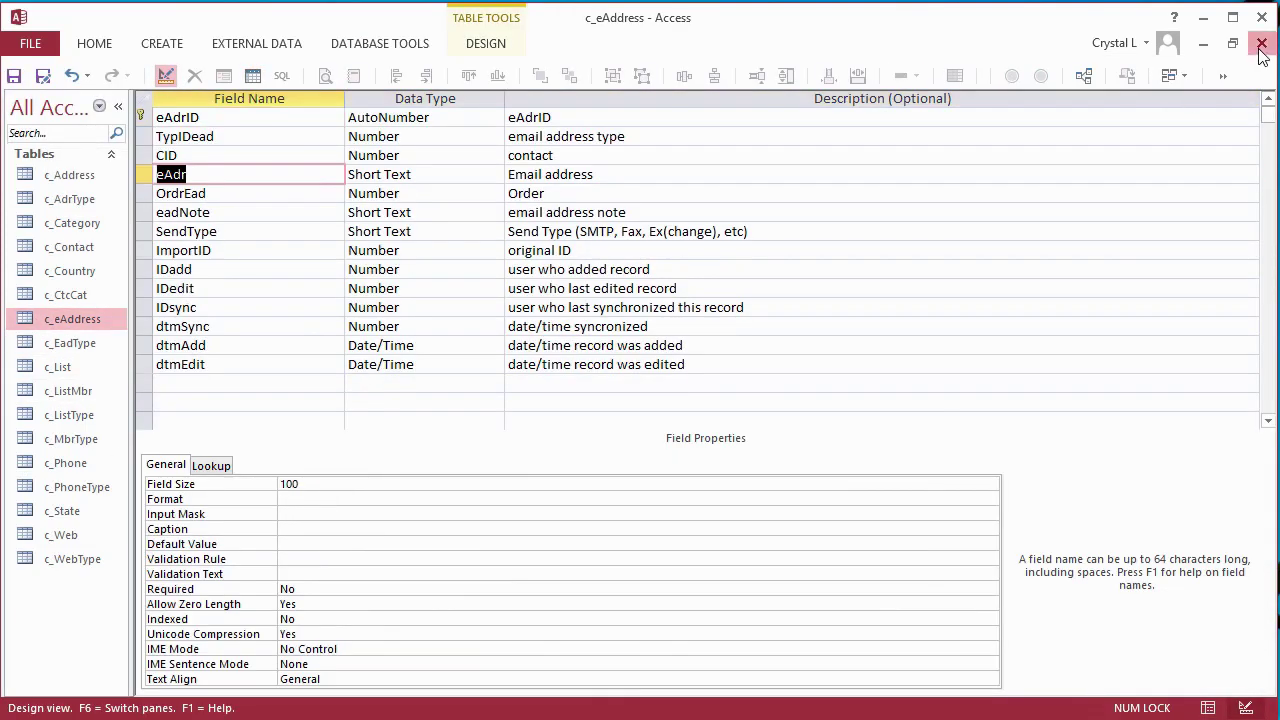
# - Repoint the update query at c_Web, run it, and delete c_Web's CID1 field
pyautogui.moveTo(61, 535); pyautogui.dragTo(262, 226)
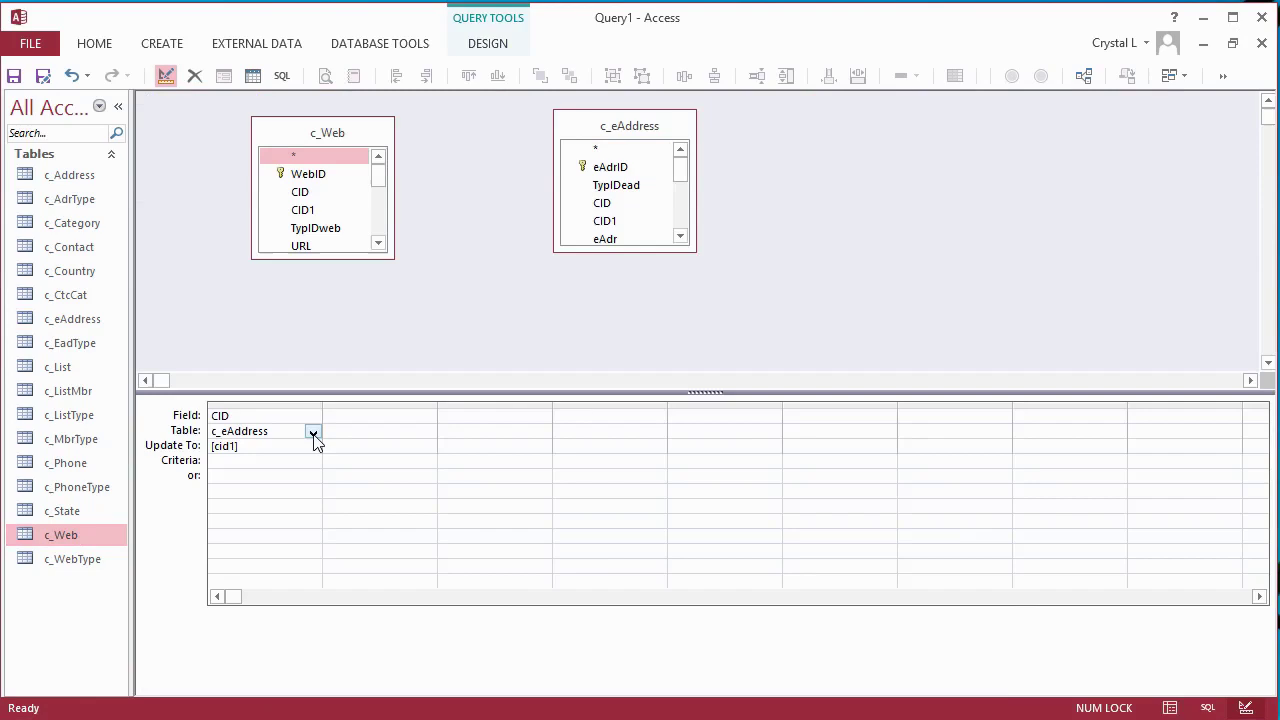
pyautogui.click(313, 433)
pyautogui.click(313, 447)
pyautogui.click(651, 126)
pyautogui.press('Delete')
pyautogui.click(488, 43)
pyautogui.click(66, 100)
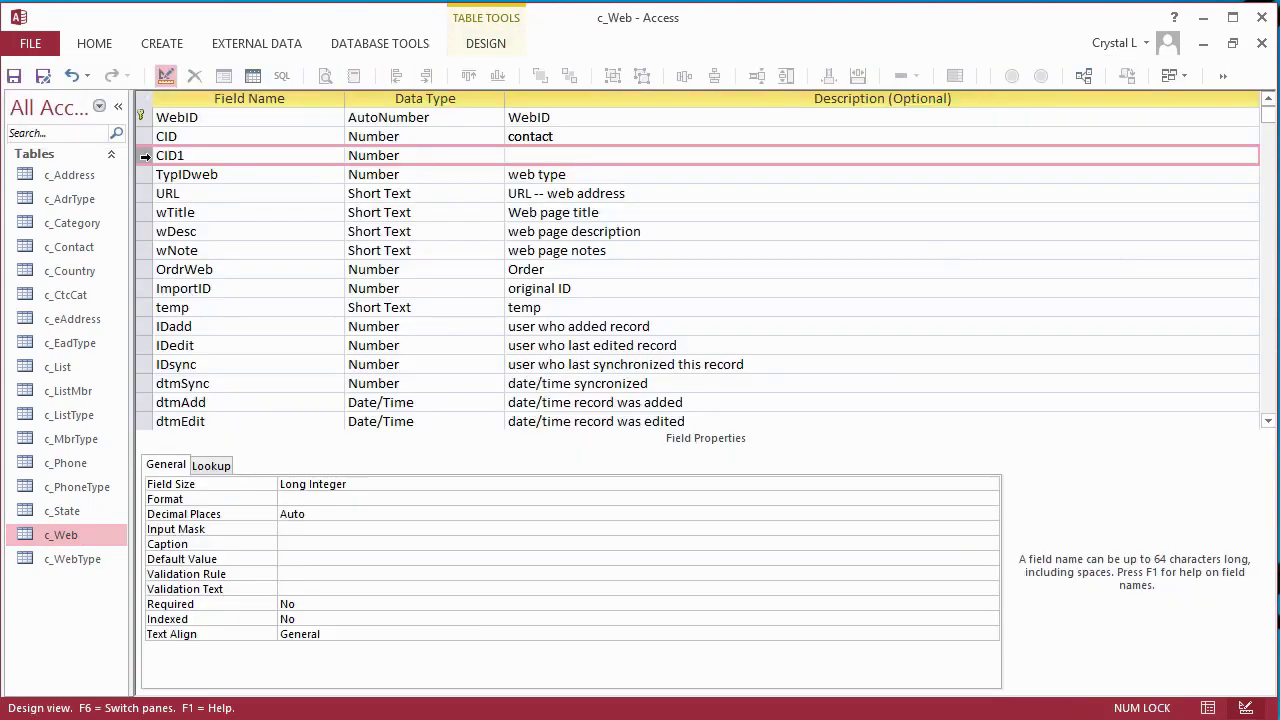
pyautogui.press('Delete')
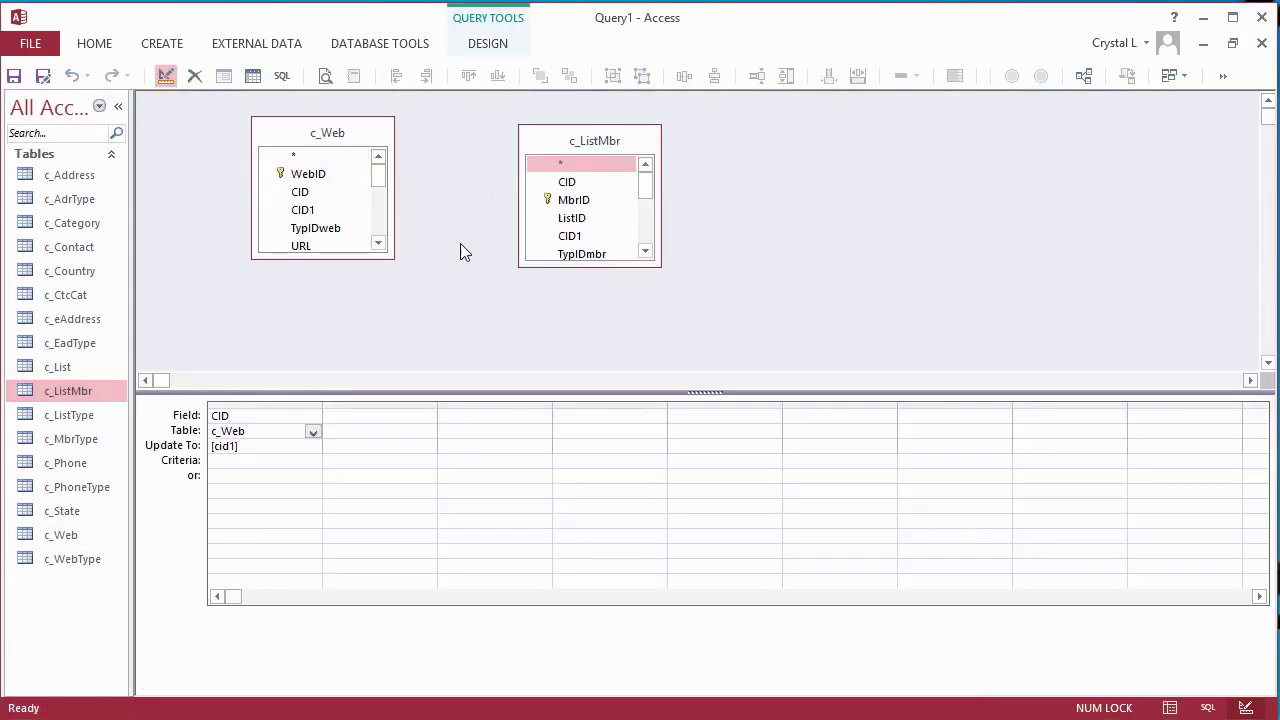
# - Repoint the update query at c_ListMbr, run it, then delete its CID1 field and save
pyautogui.click(313, 432)
pyautogui.click(300, 459)
pyautogui.click(353, 136)
pyautogui.press('Delete')
pyautogui.click(488, 43)
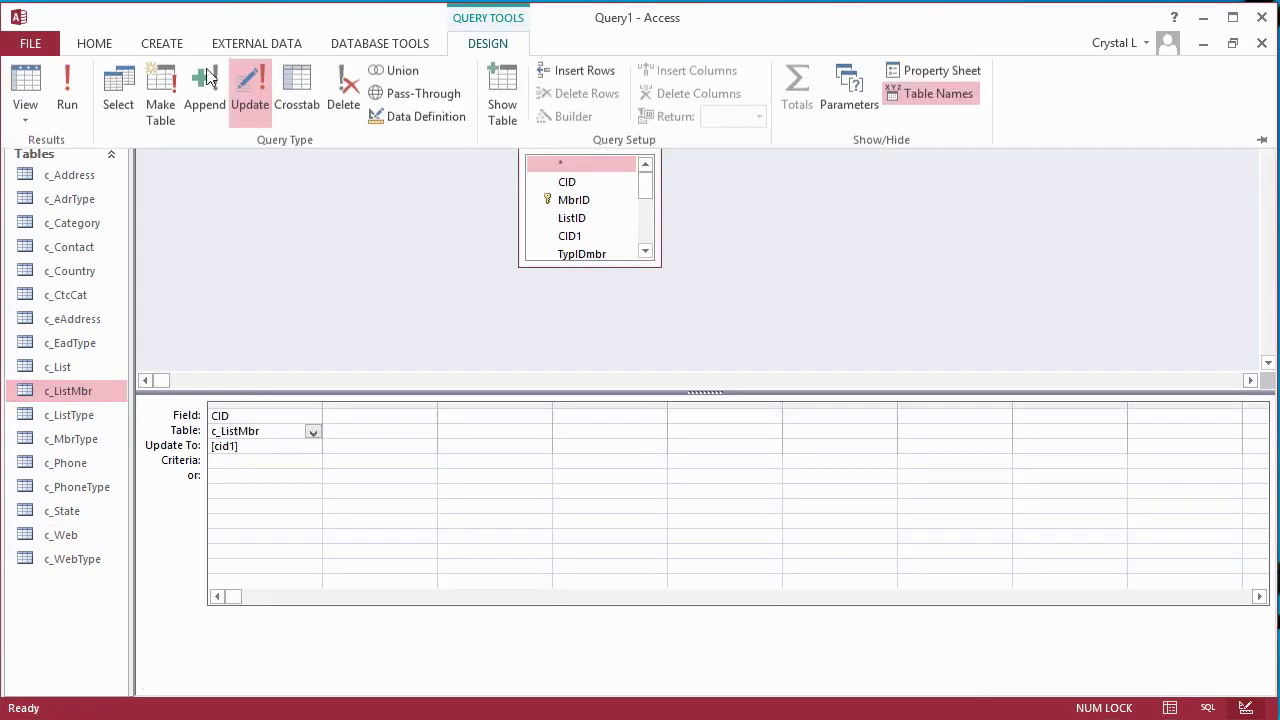
pyautogui.click(66, 95)
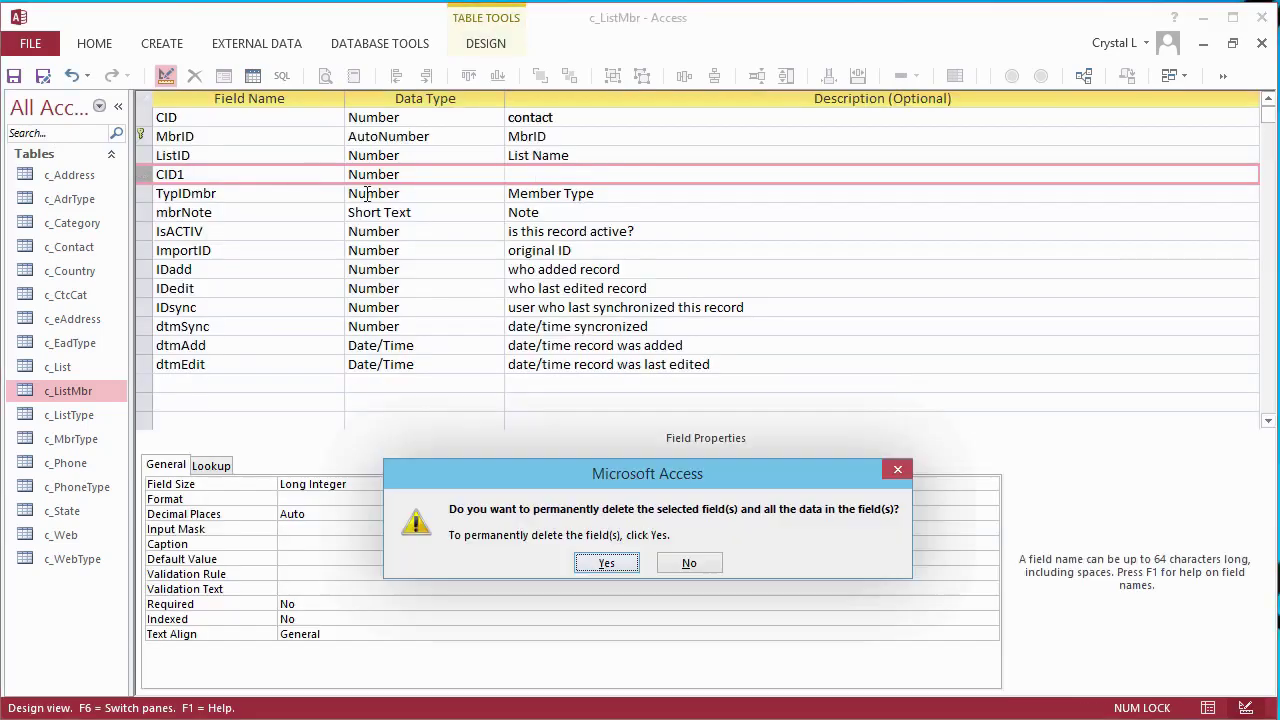
pyautogui.press('Return')
pyautogui.click(1261, 43)
pyautogui.click(566, 569)
# - Rearrange the c_Web, c_EadType and c_eAddress tables in the Relationships diagram
pyautogui.moveTo(1188, 408); pyautogui.dragTo(1180, 508)
pyautogui.moveTo(1062, 133); pyautogui.dragTo(929, 403)
pyautogui.moveTo(1203, 208); pyautogui.dragTo(1129, 220)
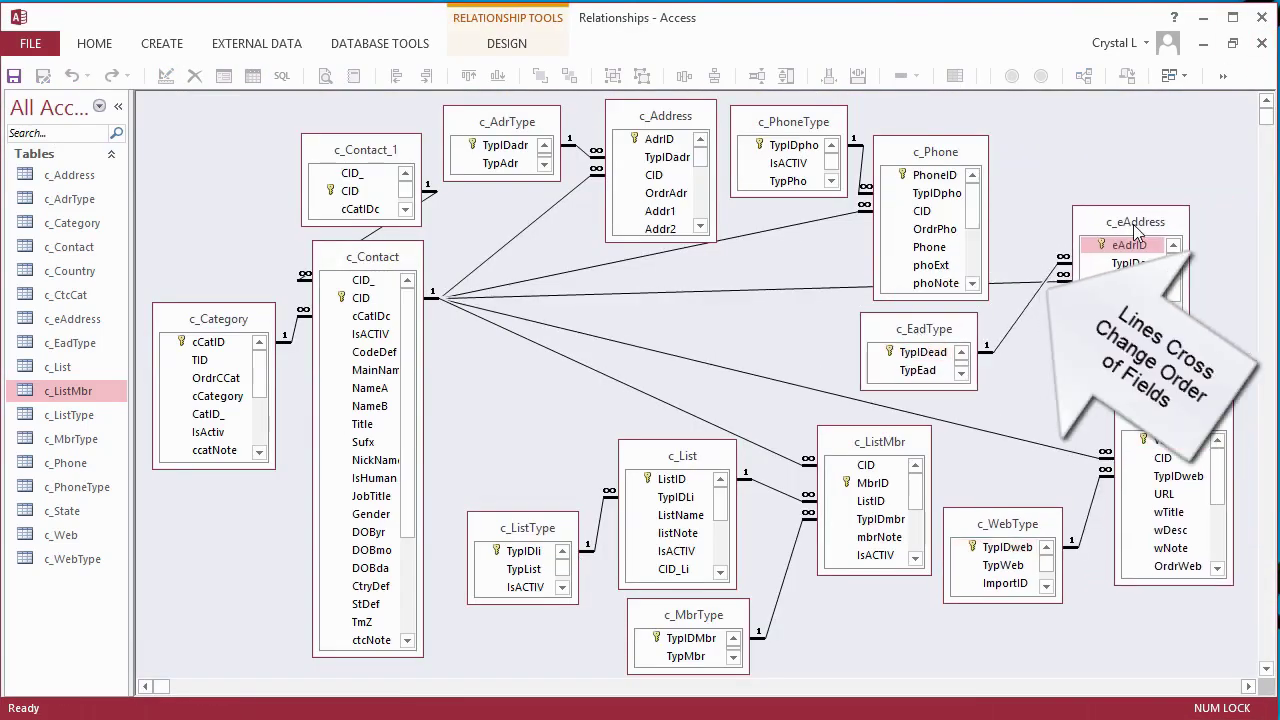
# - Move the CID row above TypIDead in c_eAddress's design and save the table
pyautogui.doubleClick(1129, 220)
pyautogui.click(143, 158)
pyautogui.moveTo(143, 158); pyautogui.dragTo(143, 138)
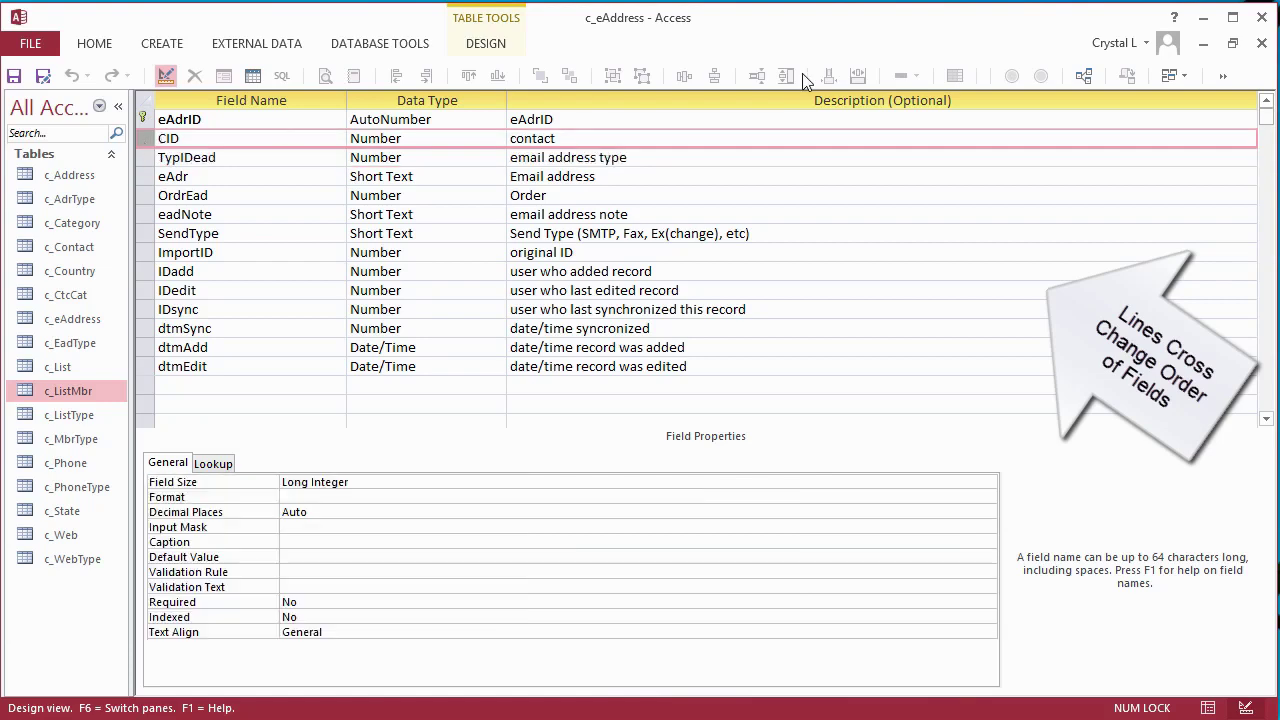
pyautogui.click(1261, 43)
pyautogui.click(566, 559)
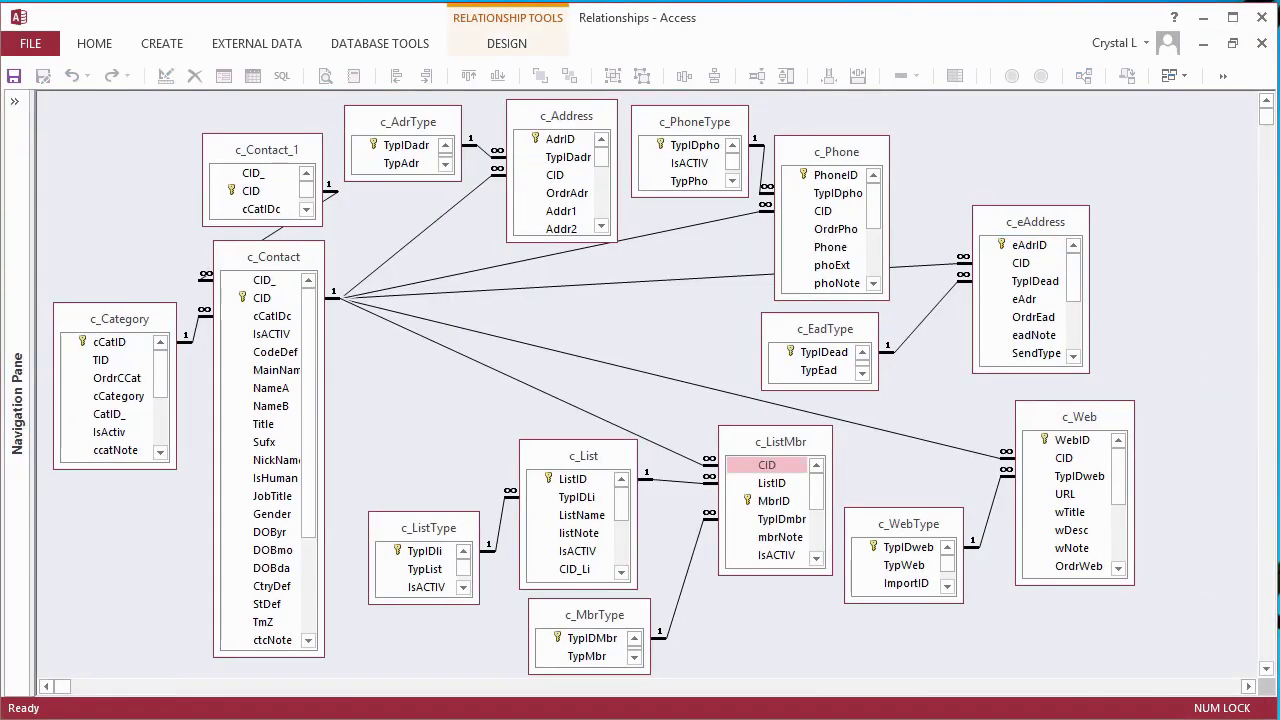
pyautogui.click(258, 300)
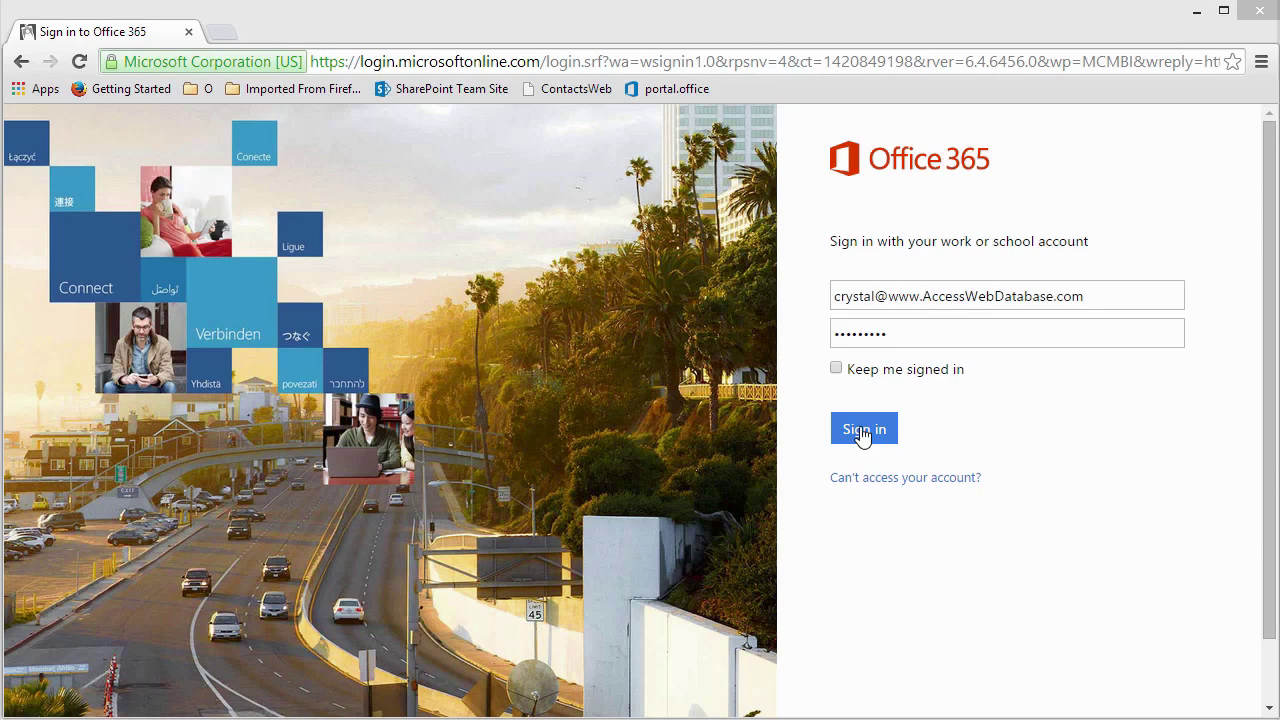
# - Sign in to Office 365 and page through the site's add-an-app list to apps 17–22
pyautogui.click(862, 430)
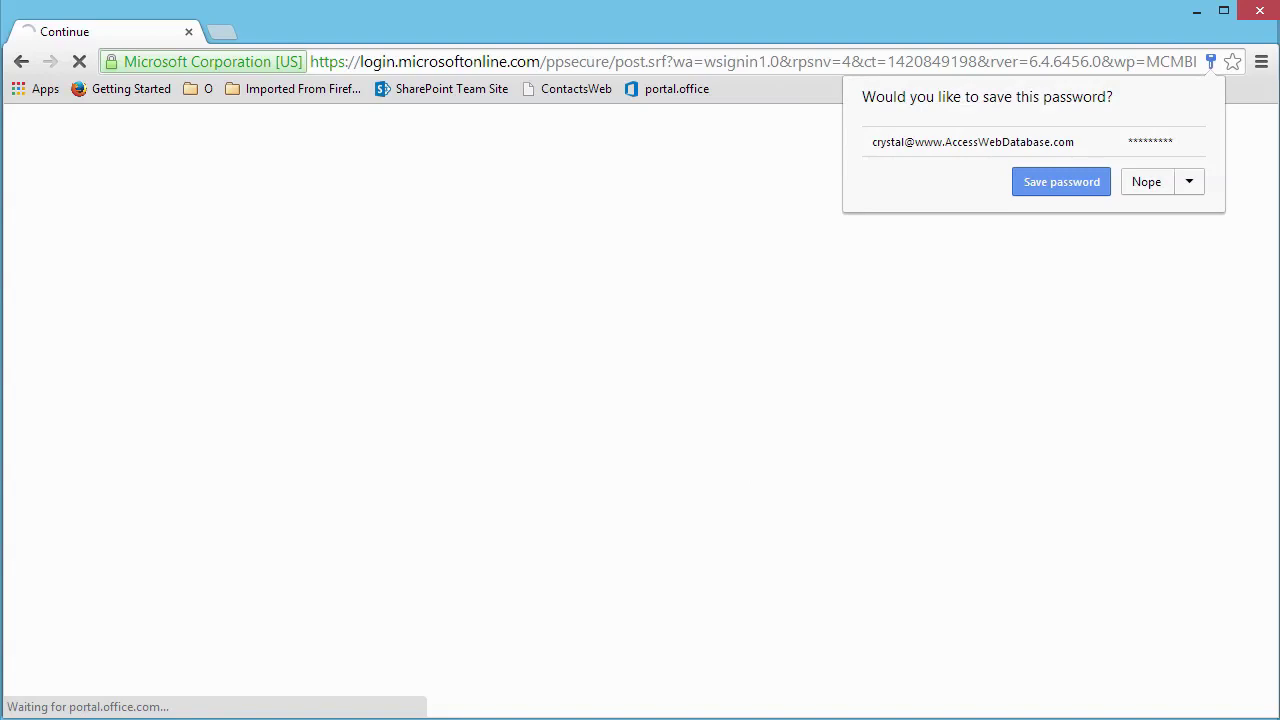
pyautogui.click(1071, 184)
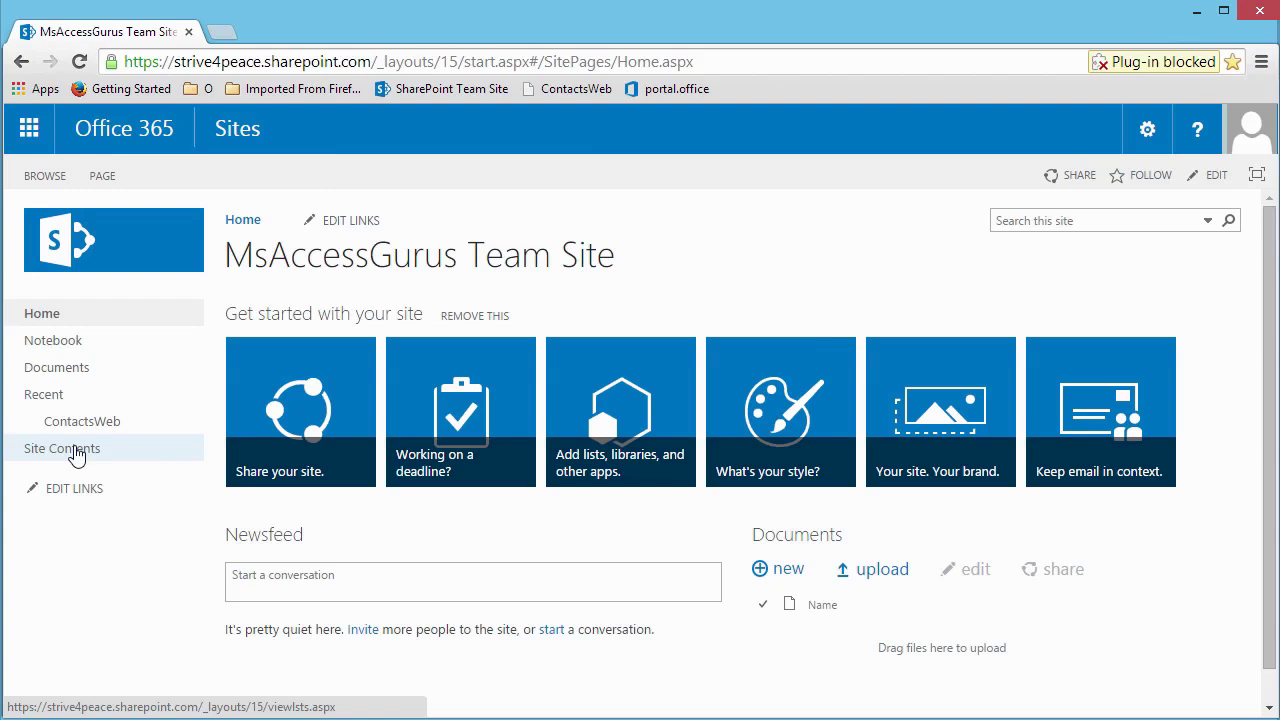
pyautogui.click(76, 451)
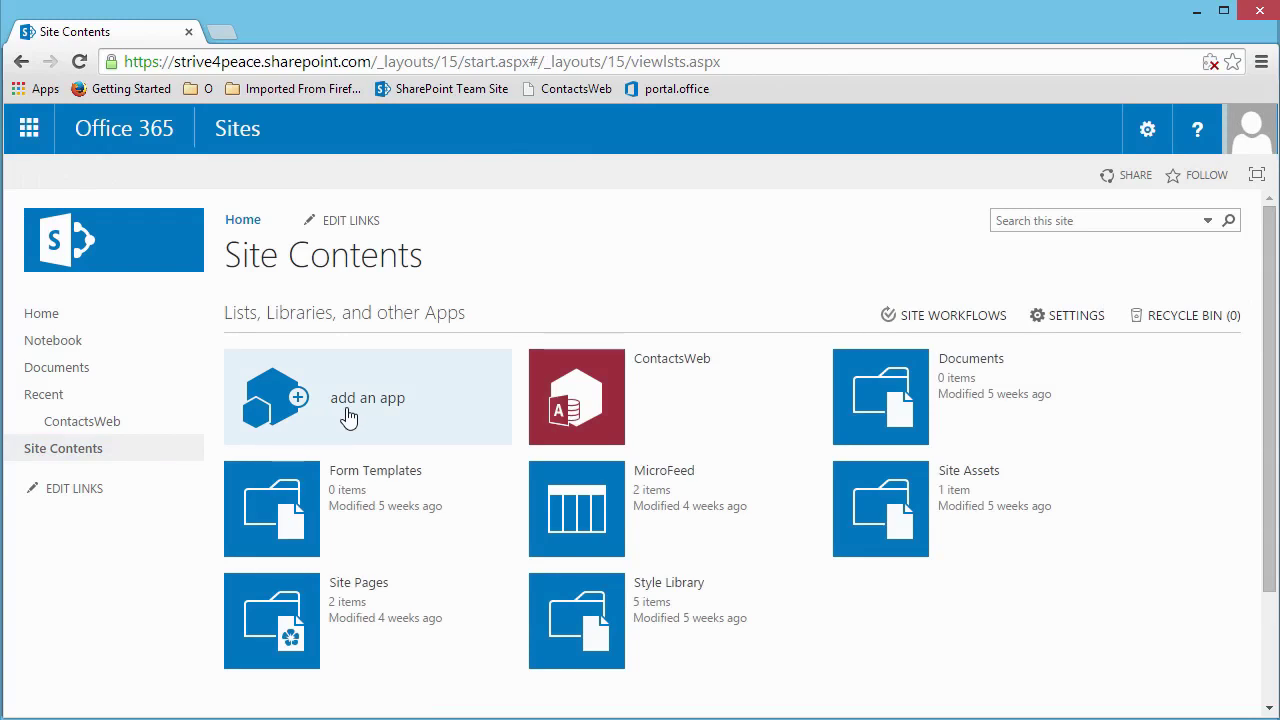
pyautogui.click(347, 417)
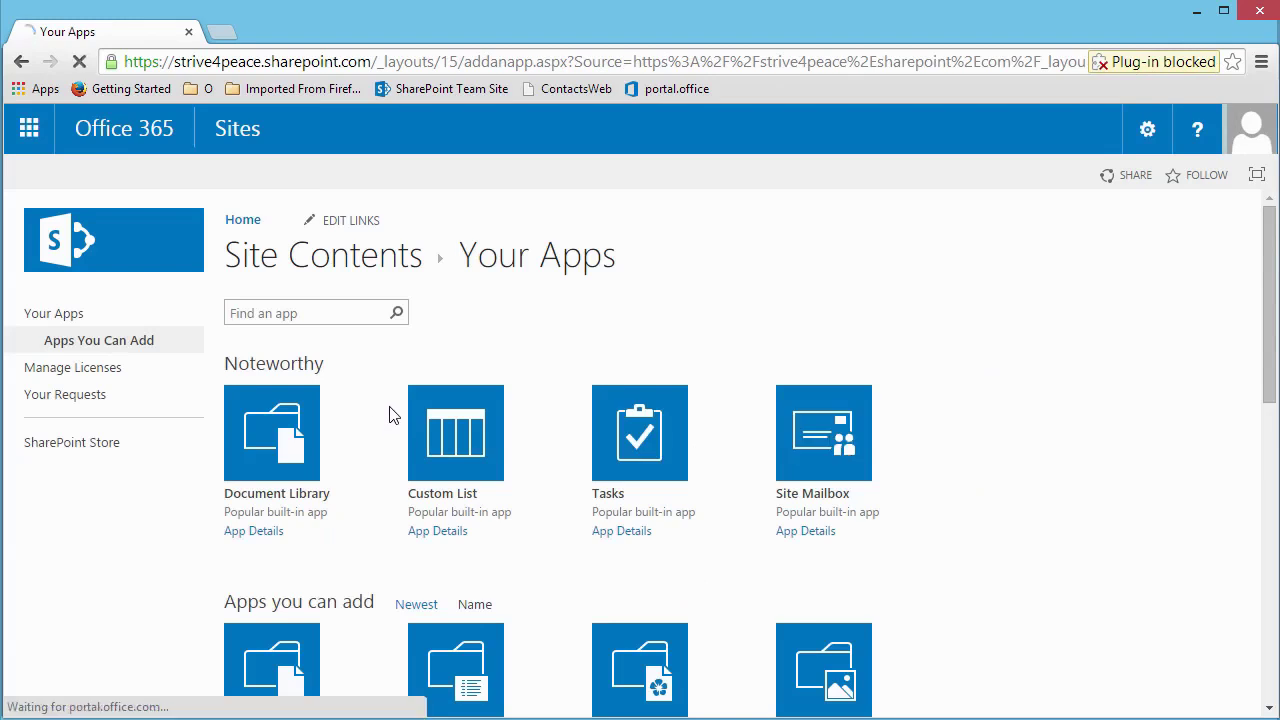
pyautogui.moveTo(1268, 388); pyautogui.dragTo(1260, 688)
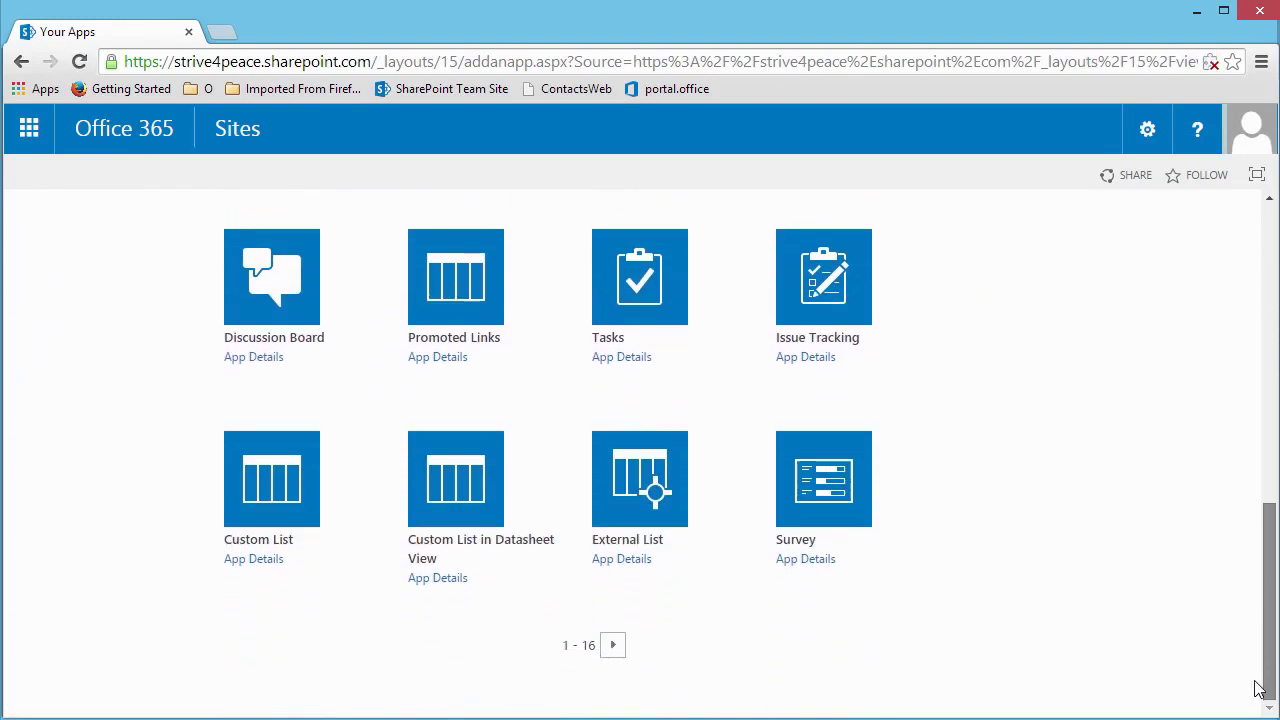
pyautogui.click(612, 648)
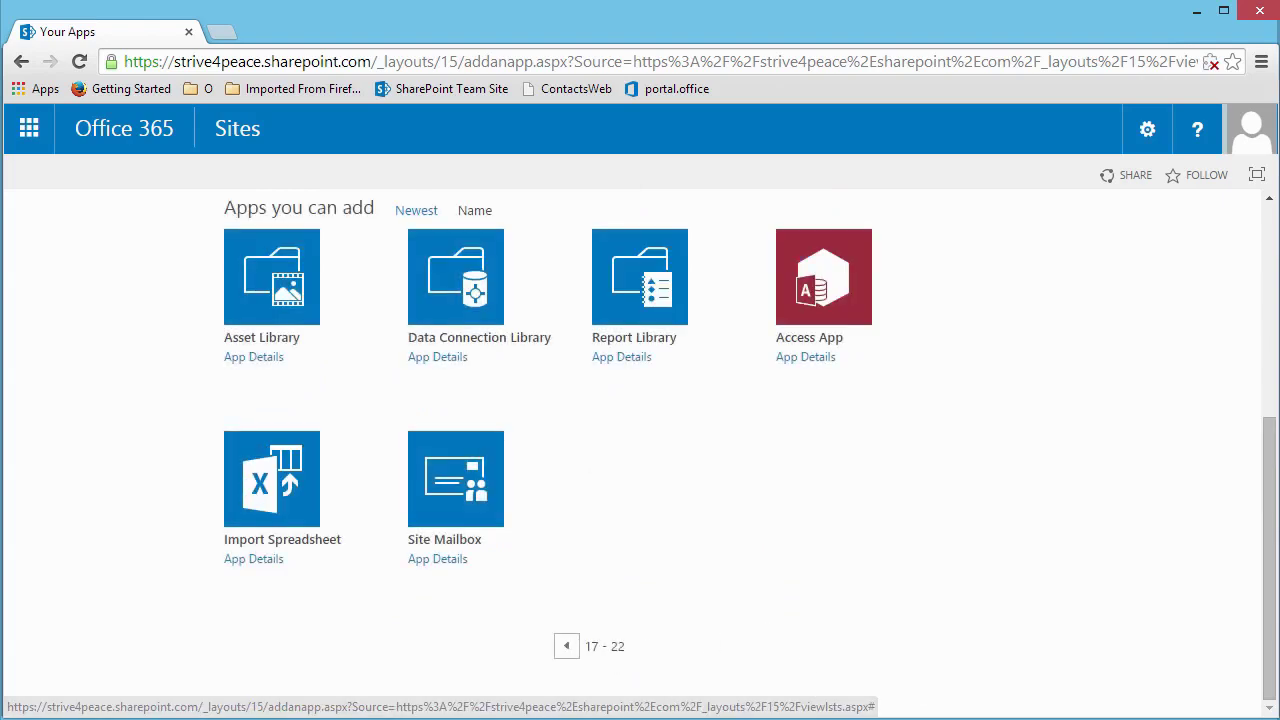
# - Create an Access App named 'ContactWebBlank' on the SharePoint site
pyautogui.click(832, 282)
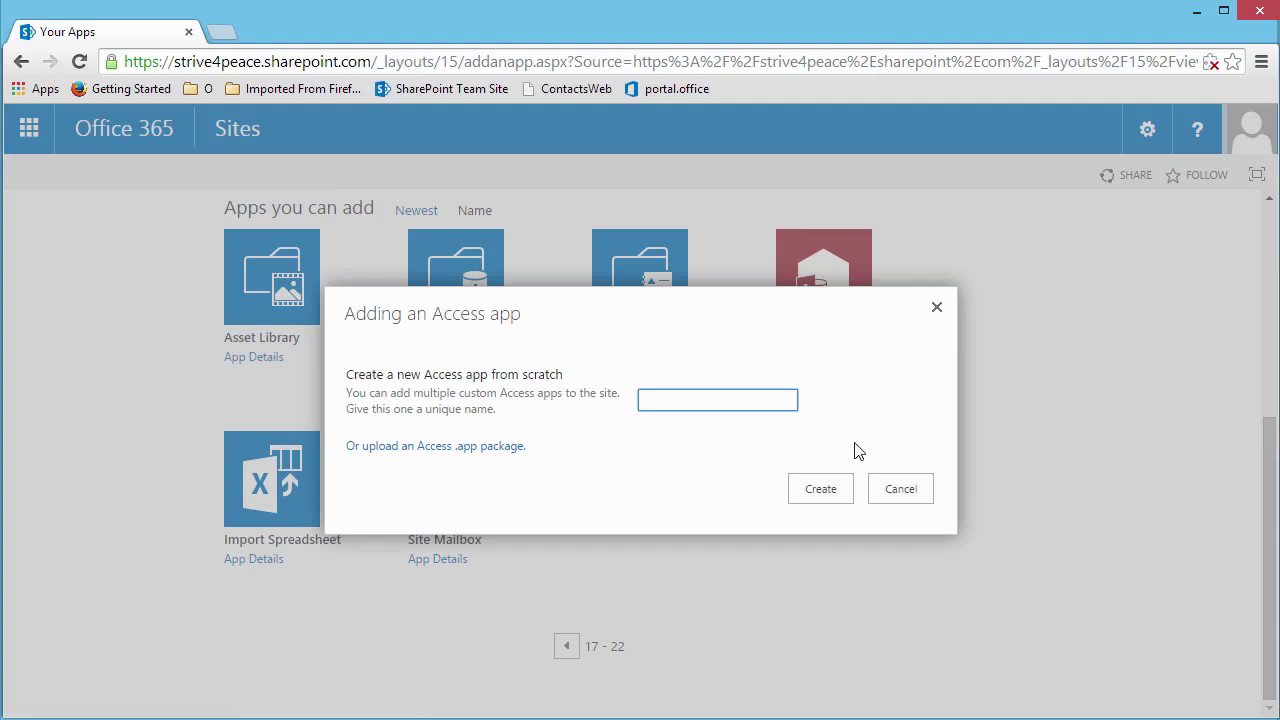
pyautogui.write('ContactWebBlank')
pyautogui.click(828, 489)
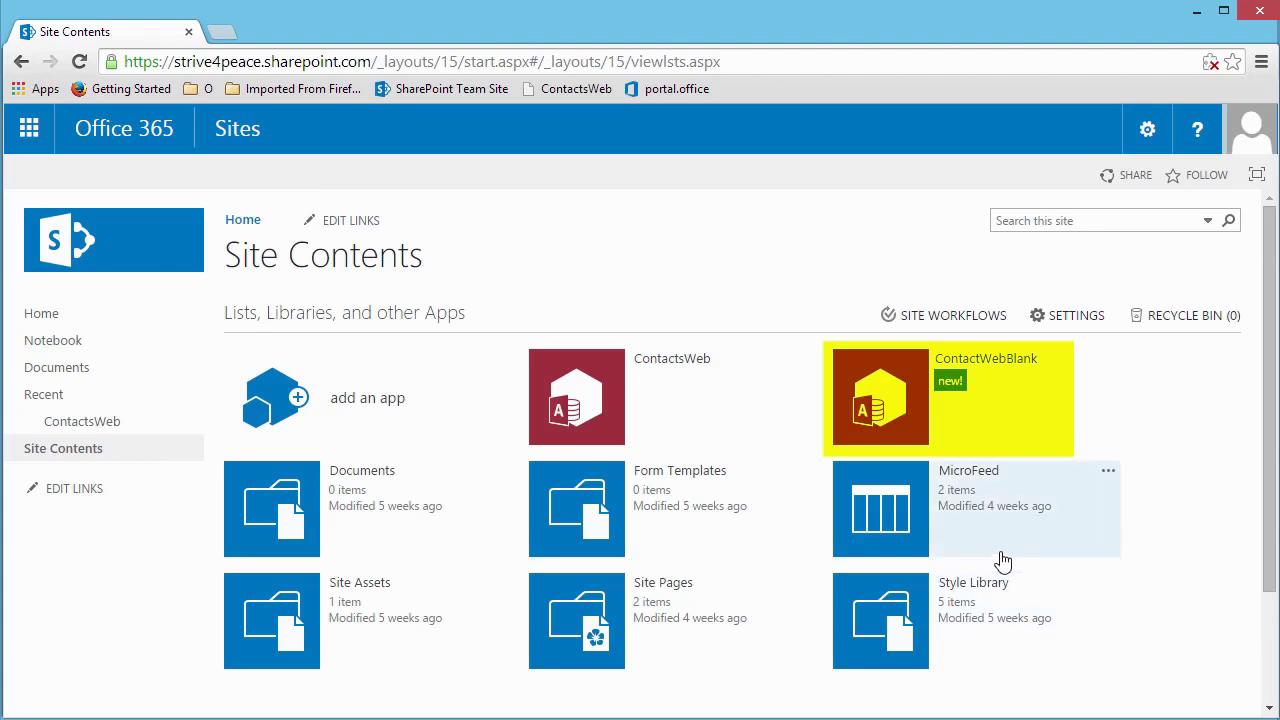
# - Open the ContactWebBlank app in desktop Access, allowing the security prompt
pyautogui.click(905, 425)
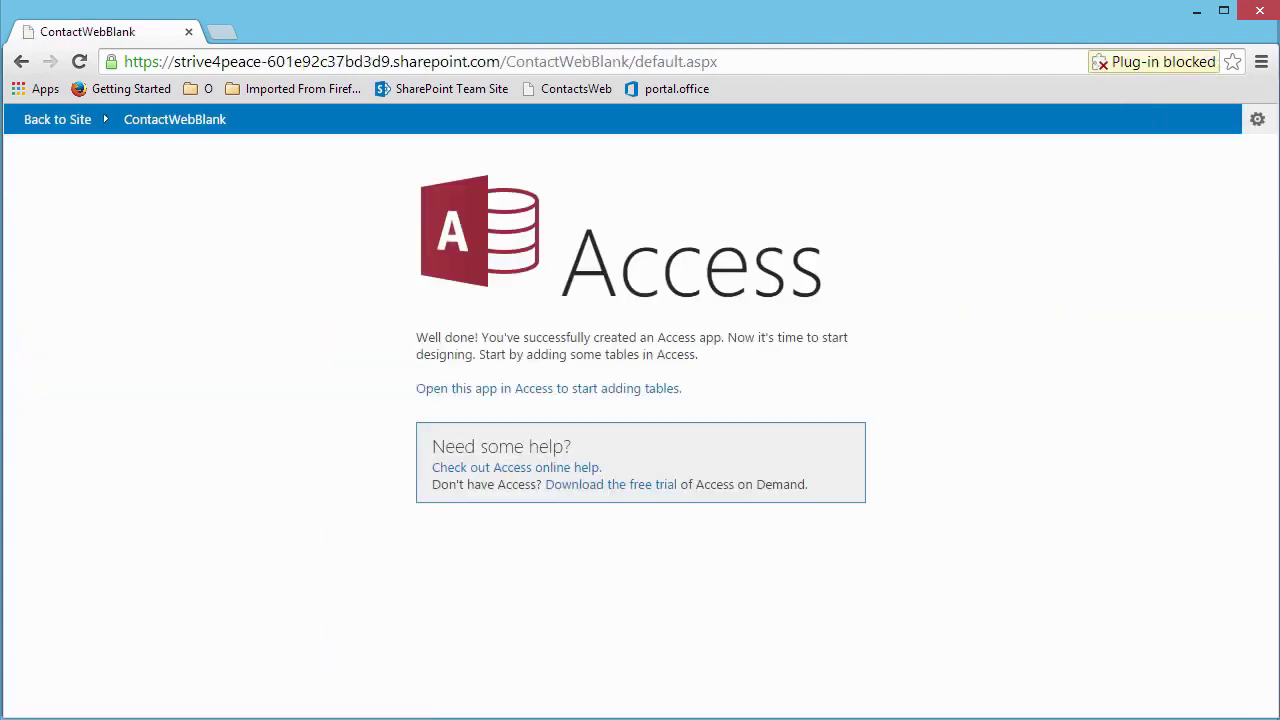
pyautogui.click(595, 398)
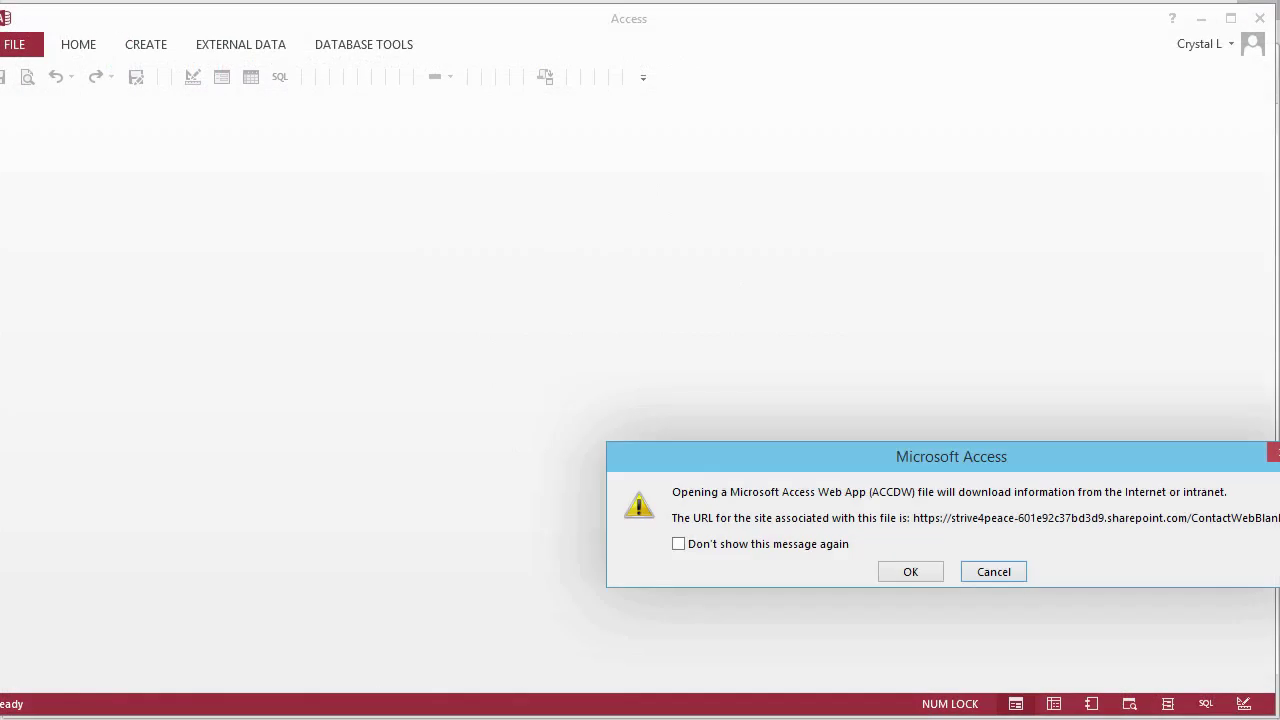
pyautogui.click(909, 577)
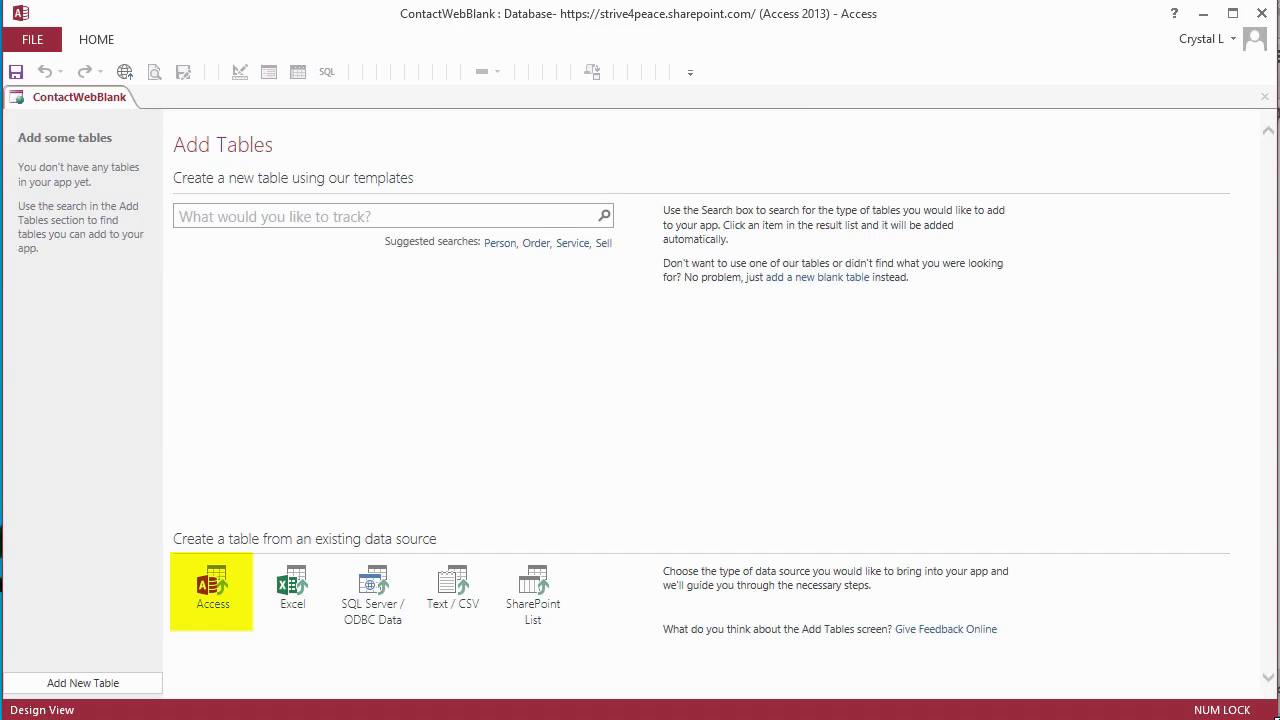
# - Import all tables from ContactDesktop_BLANK_Lookups.accdb into the ContactWebBlank app
pyautogui.click(215, 592)
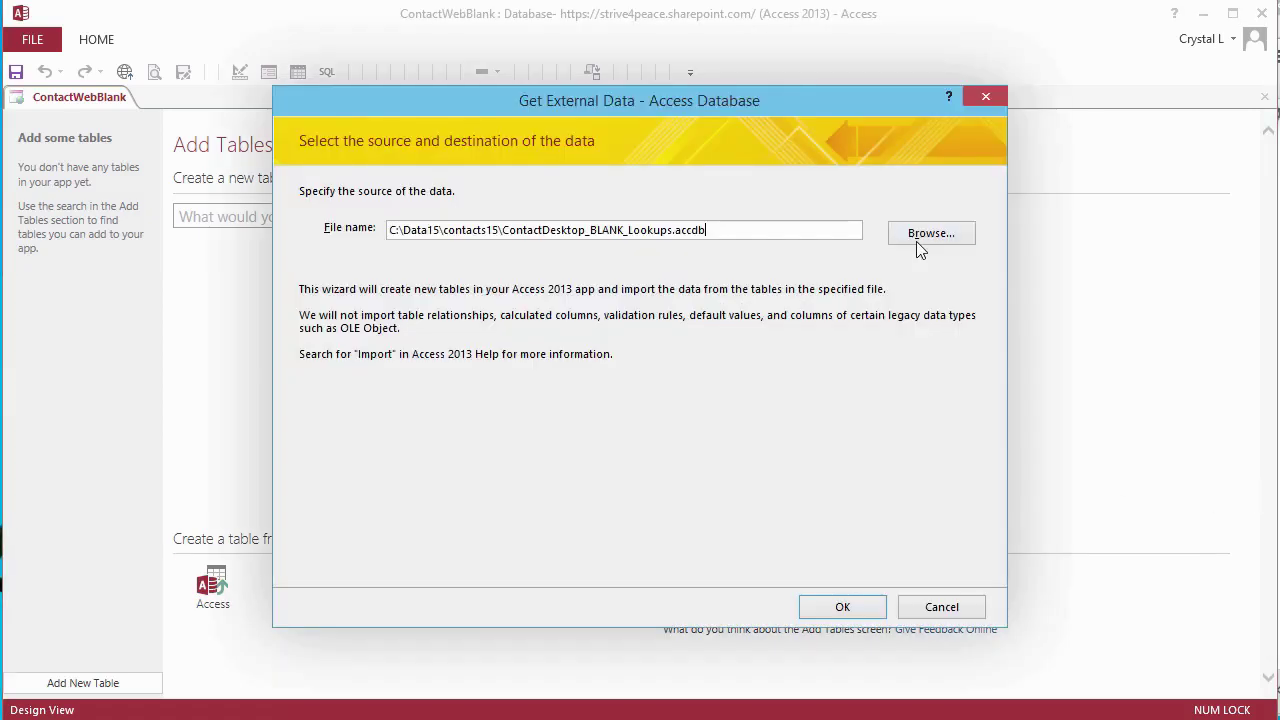
pyautogui.click(854, 608)
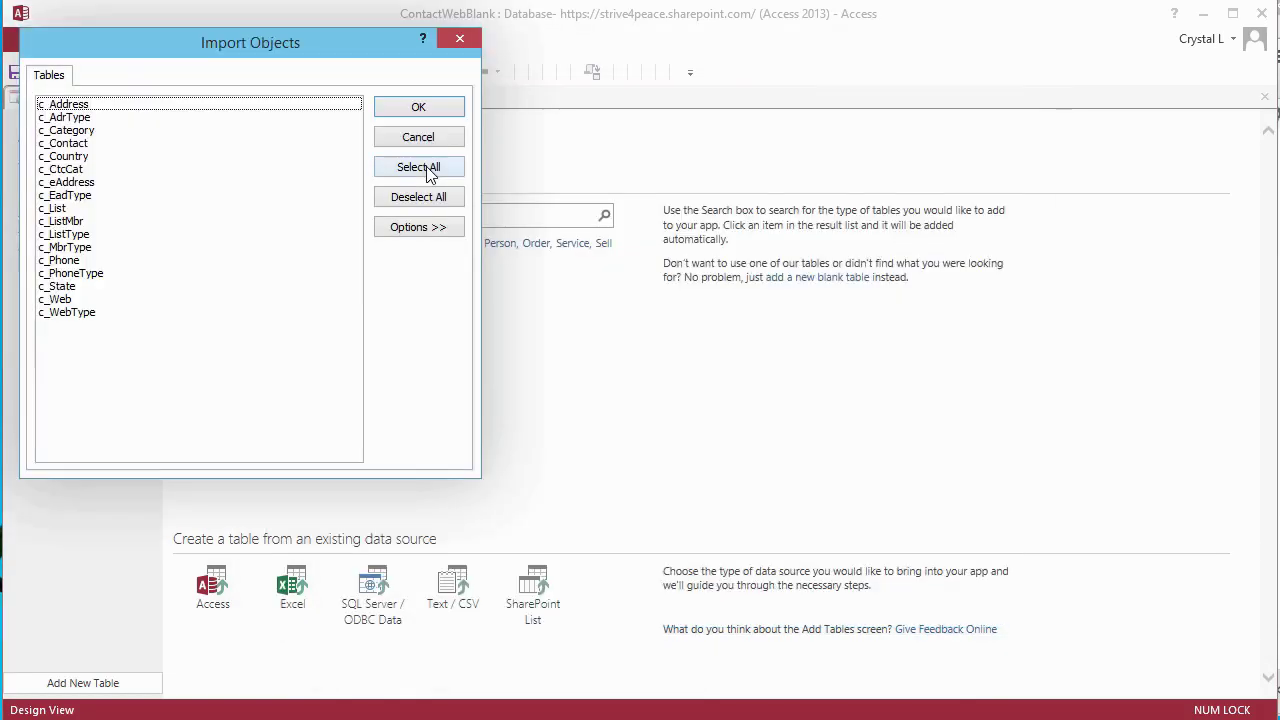
pyautogui.click(418, 167)
pyautogui.click(418, 107)
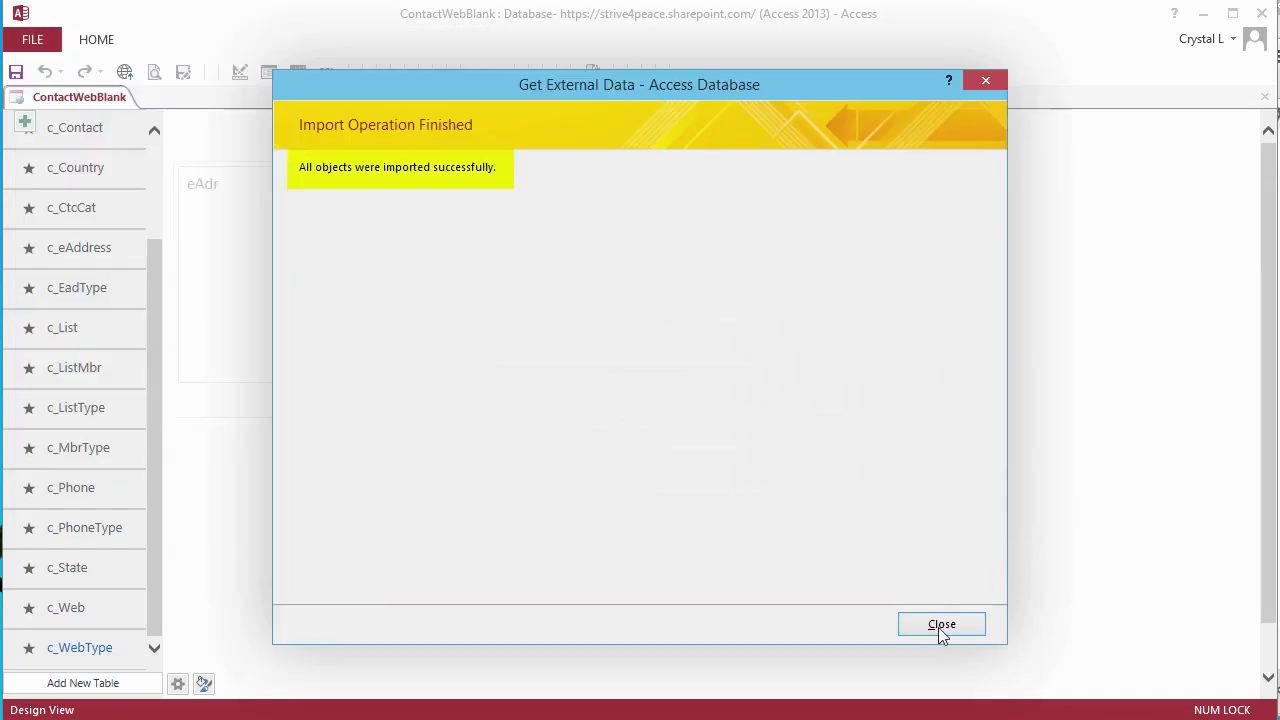
# - Close the import report and scroll through the list of imported tables
pyautogui.click(940, 625)
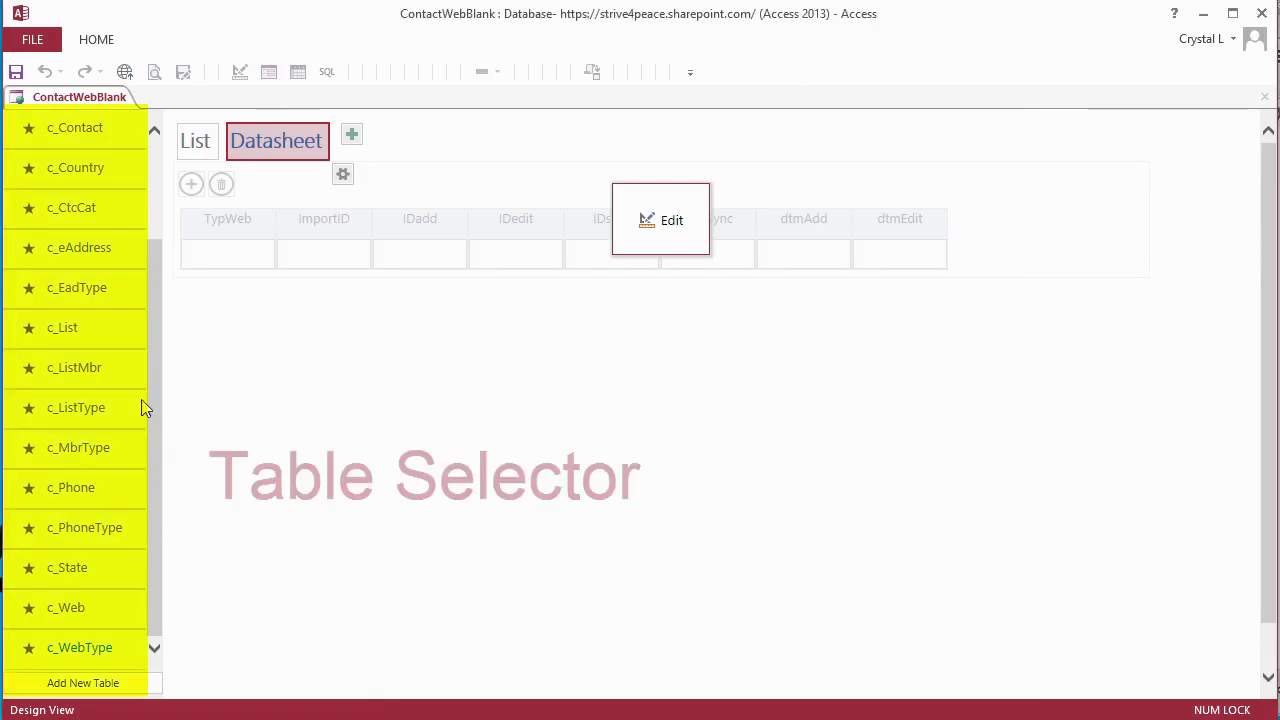
pyautogui.scroll(3, 154, 238)
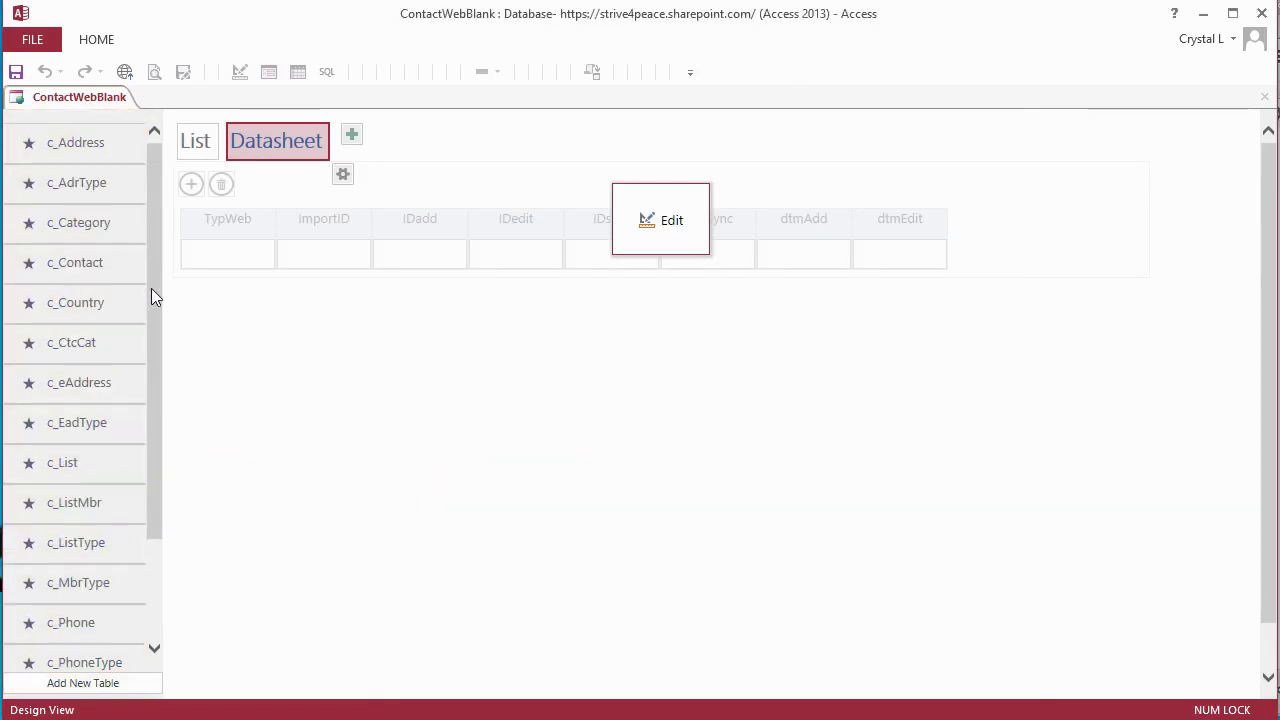
pyautogui.scroll(-2, 153, 480)
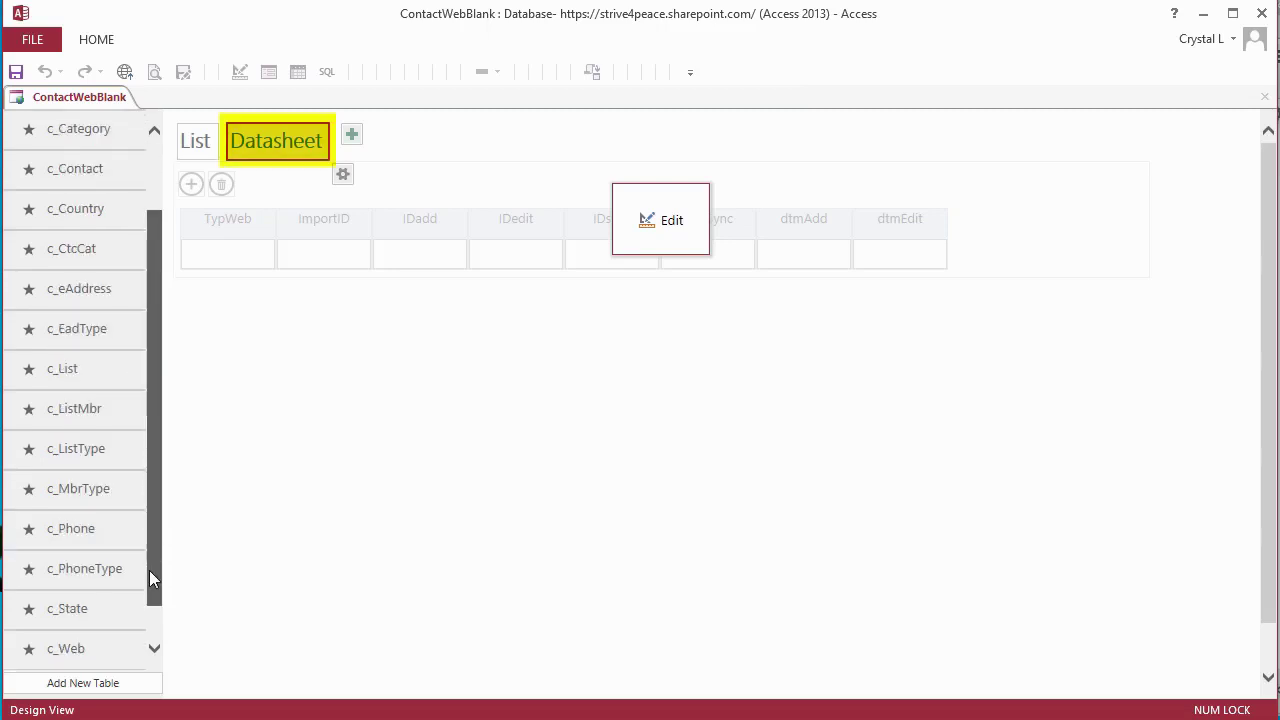
pyautogui.scroll(-1, 149, 578)
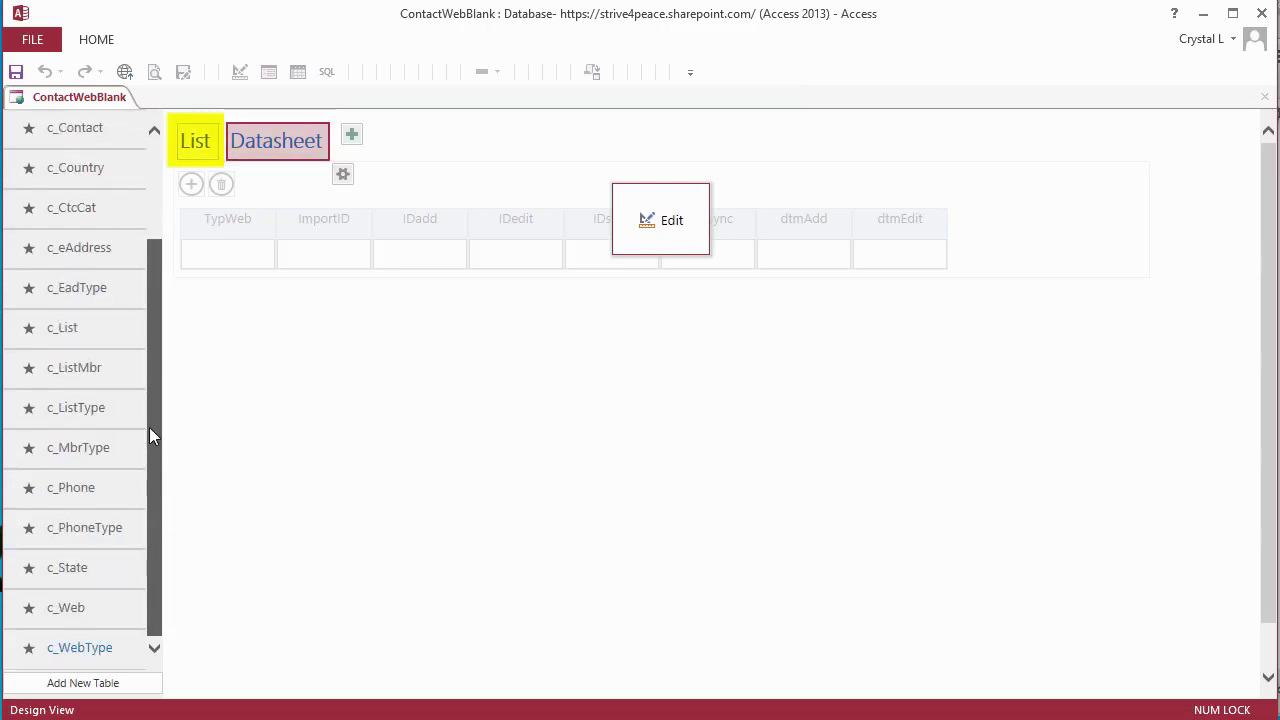
pyautogui.scroll(2, 150, 440)
pyautogui.scroll(1, 148, 405)
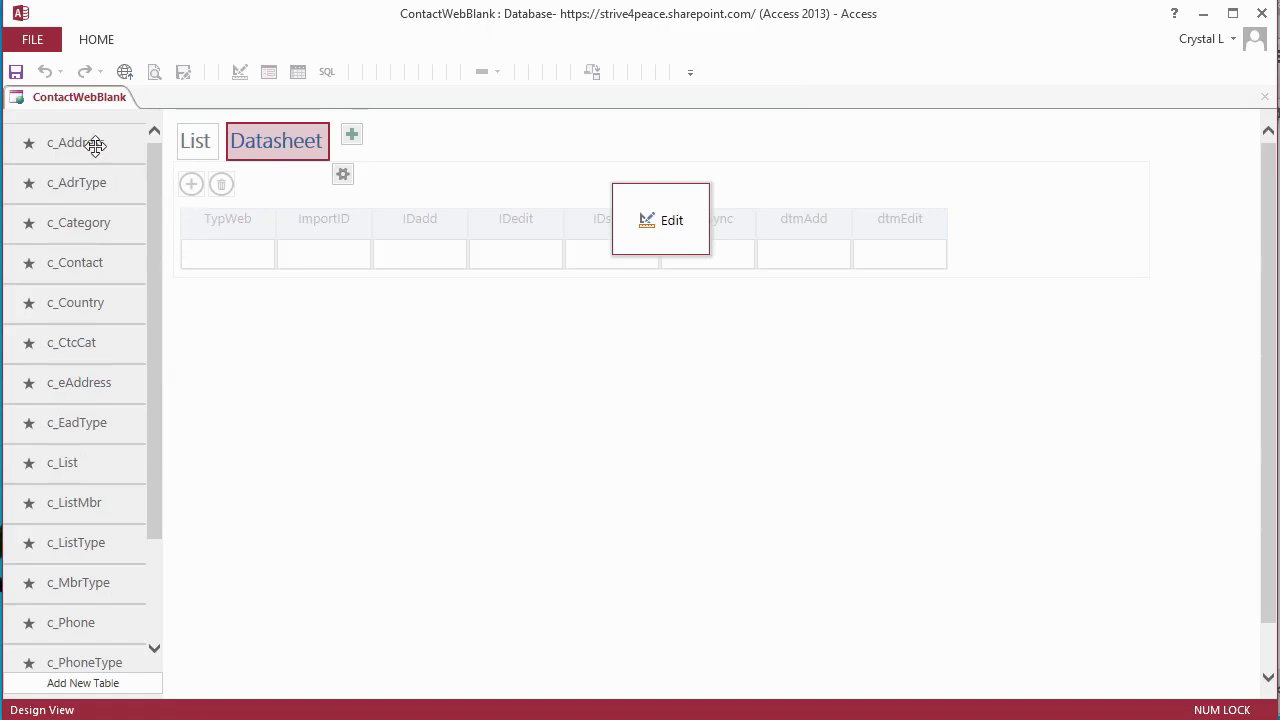
pyautogui.scroll(-3, 95, 145)
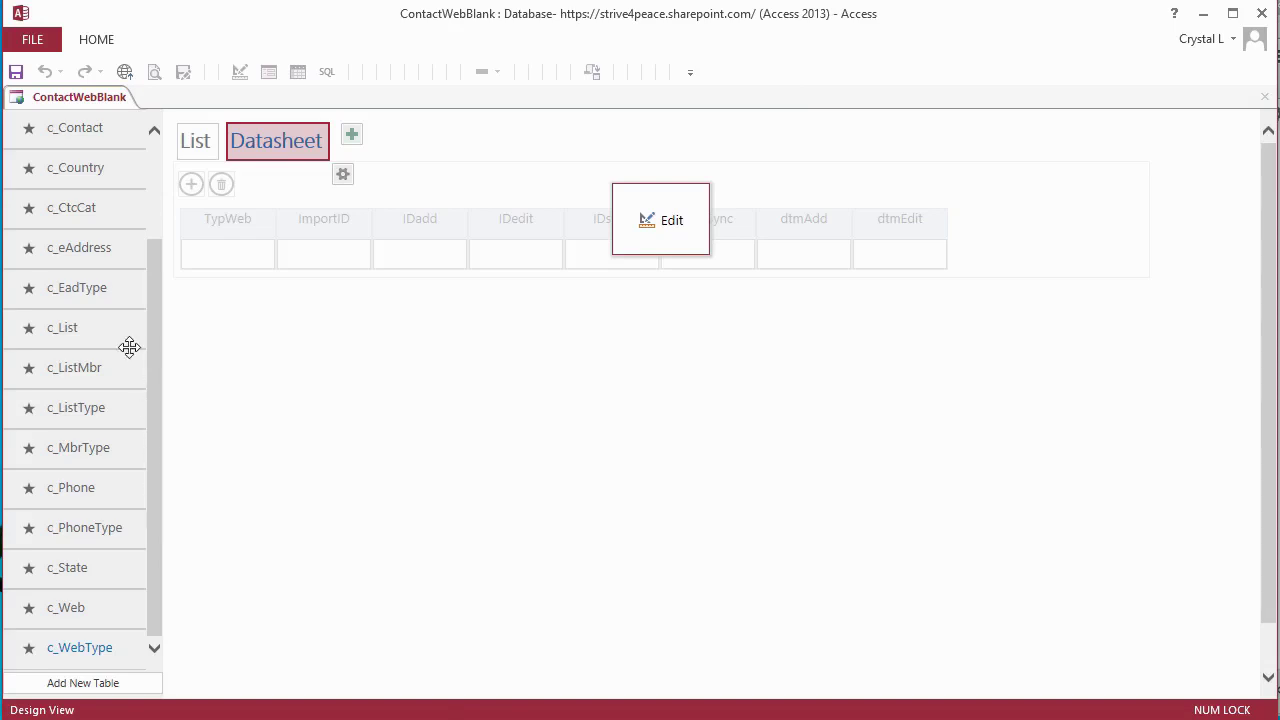
pyautogui.scroll(3, 152, 233)
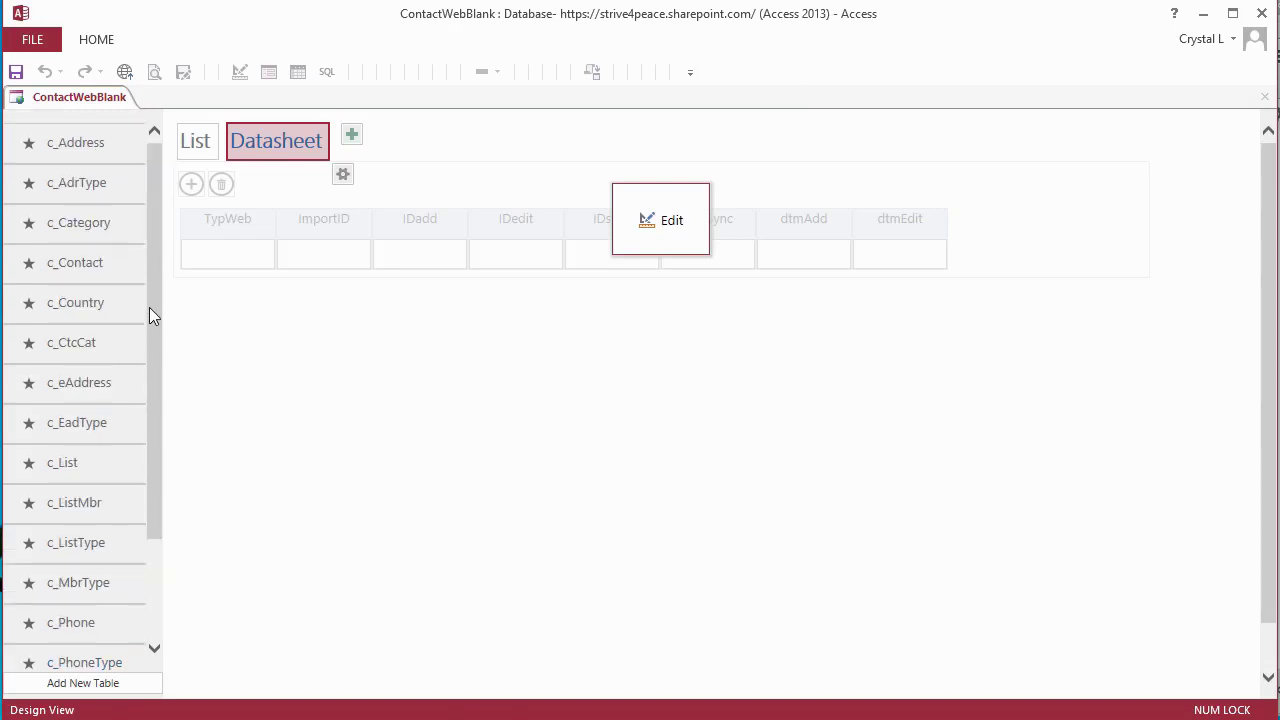
# - Browse the generated views of each table, from c_Address through c_WebType
pyautogui.click(97, 150)
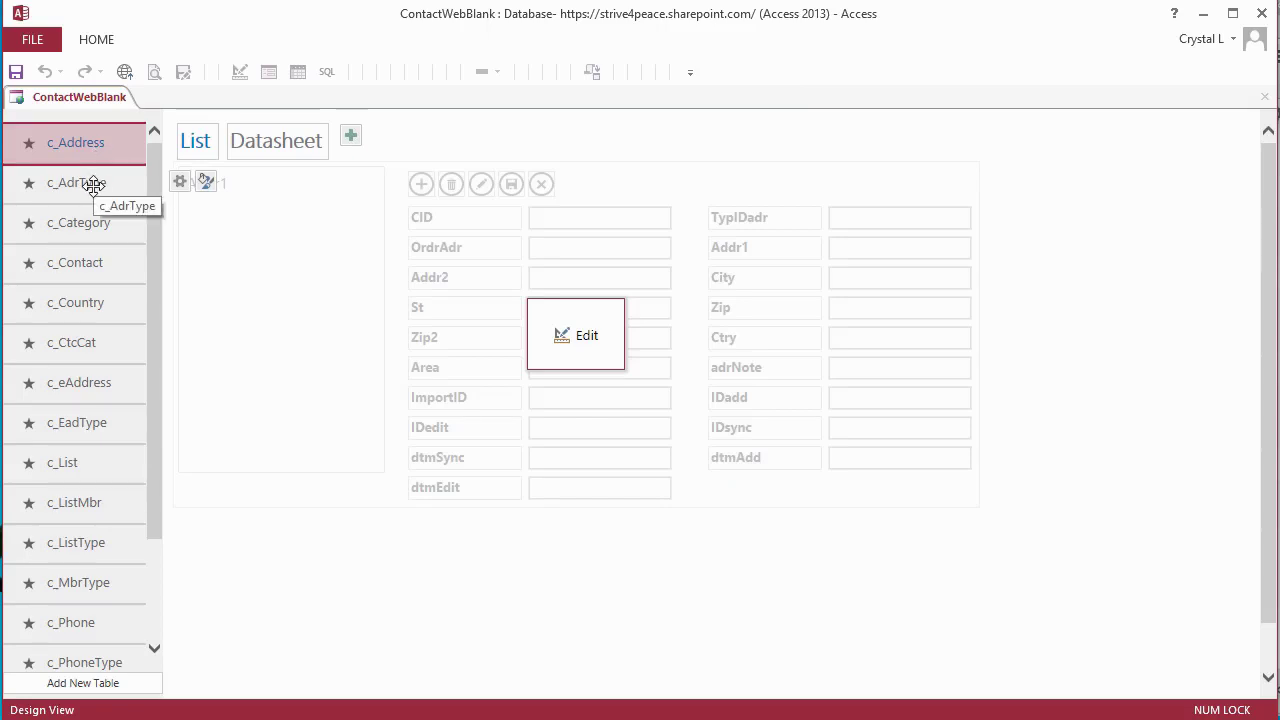
pyautogui.click(93, 185)
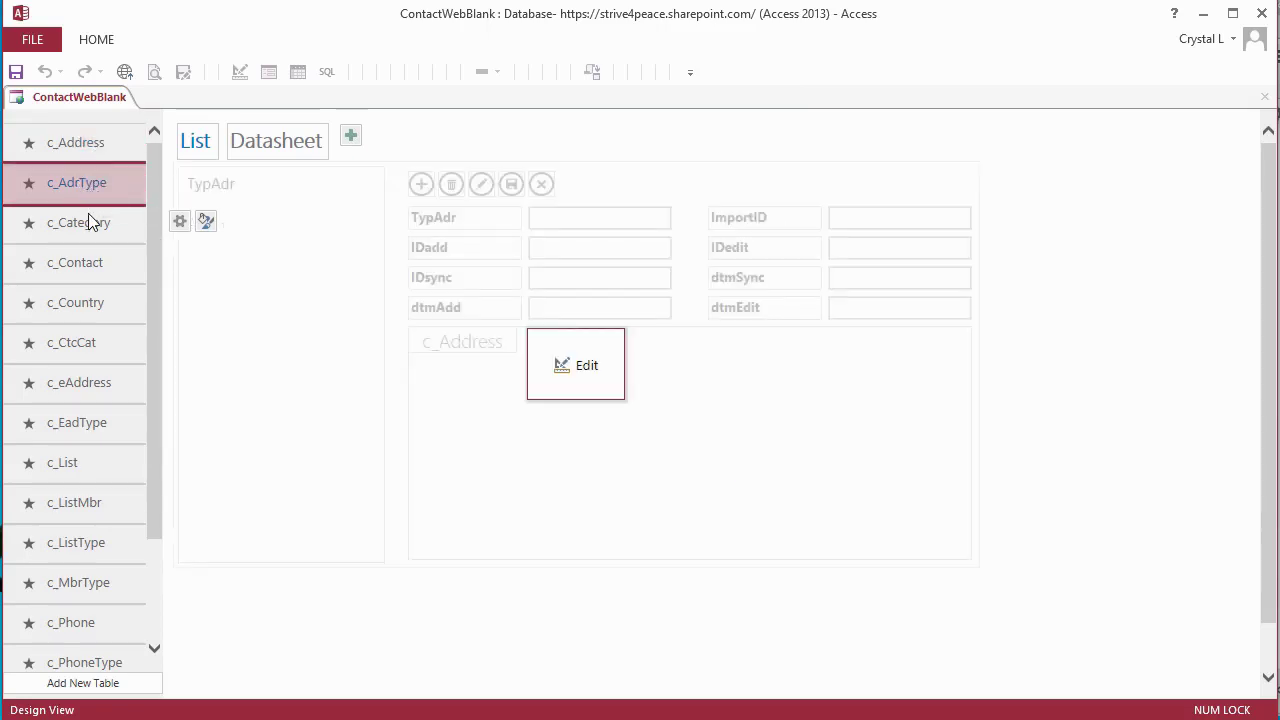
pyautogui.click(85, 228)
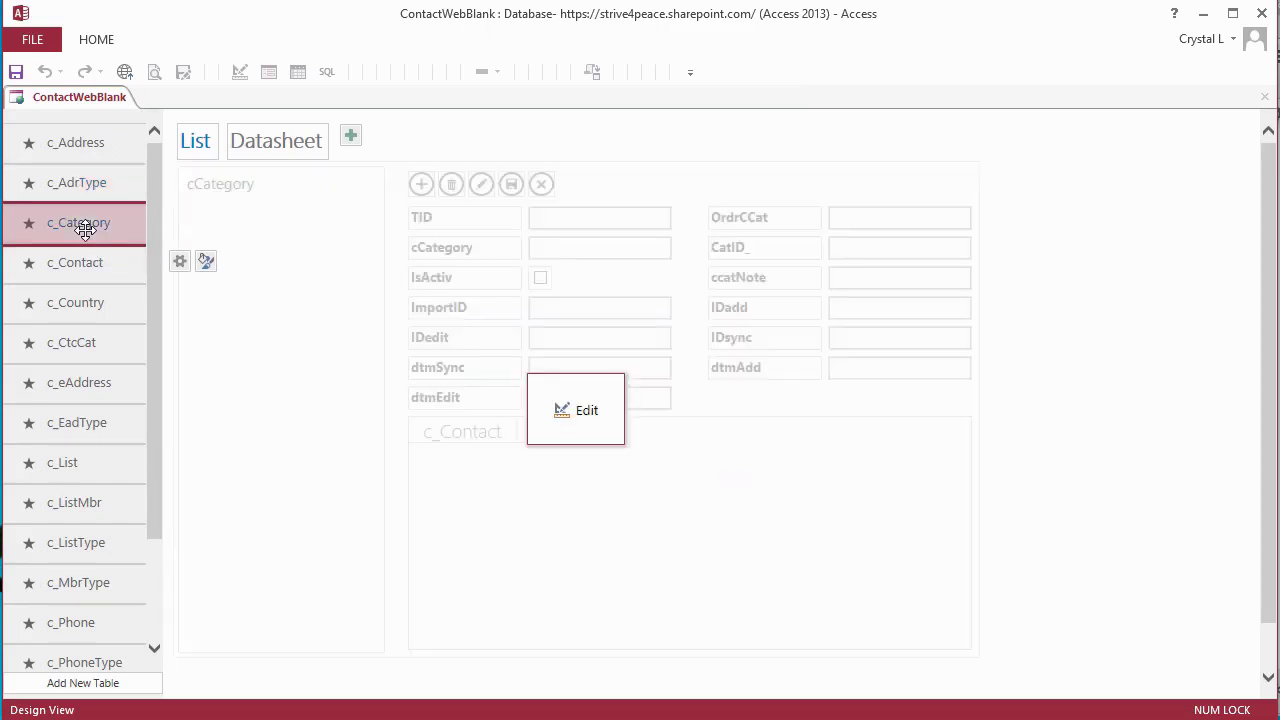
pyautogui.click(83, 262)
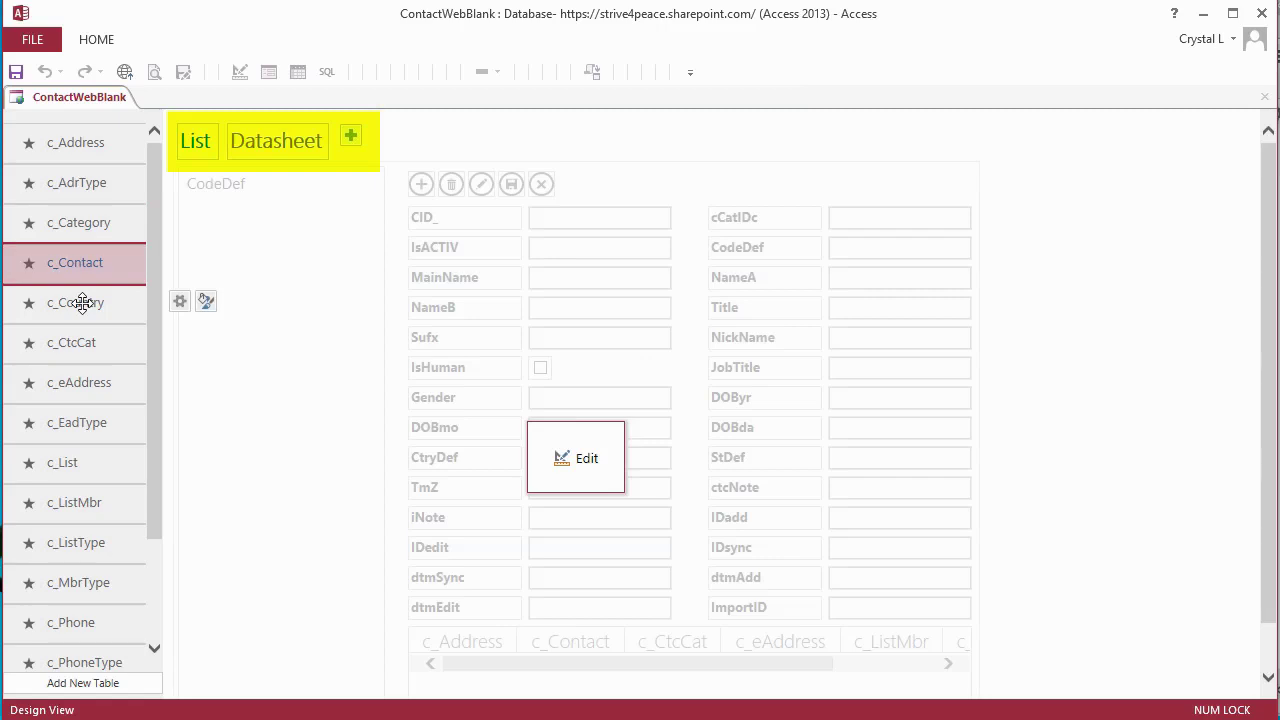
pyautogui.click(84, 308)
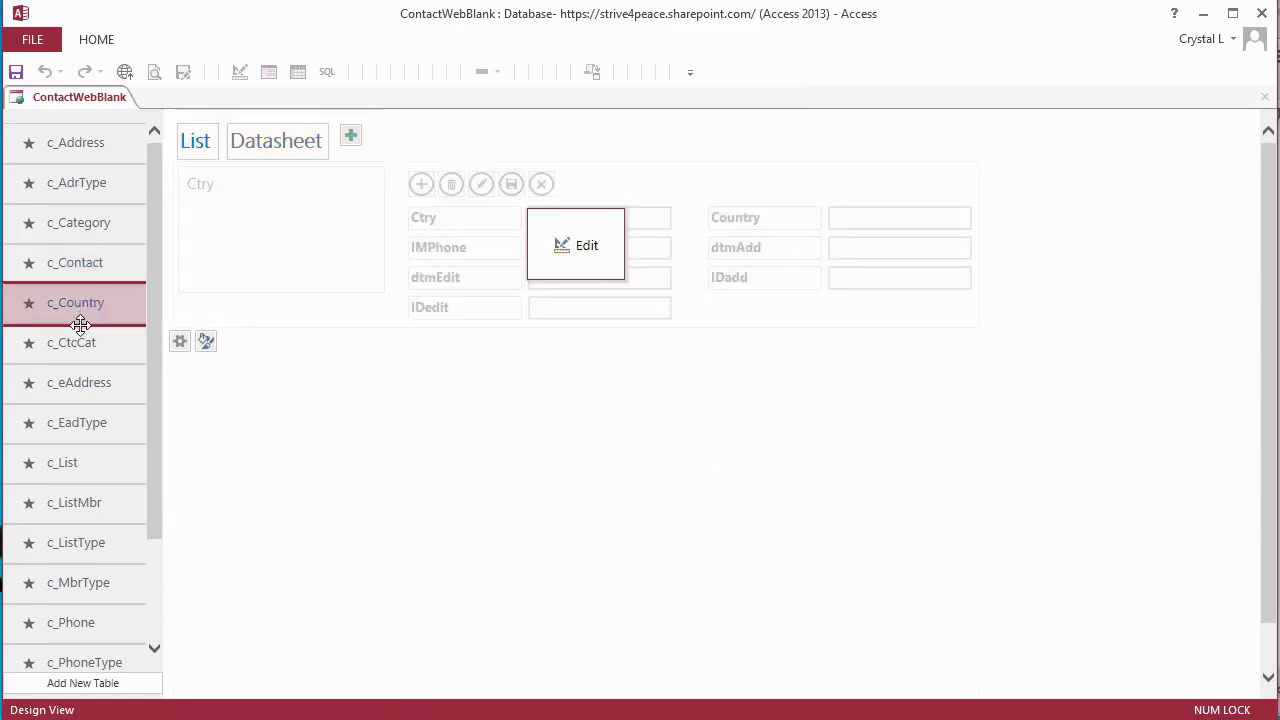
pyautogui.click(95, 347)
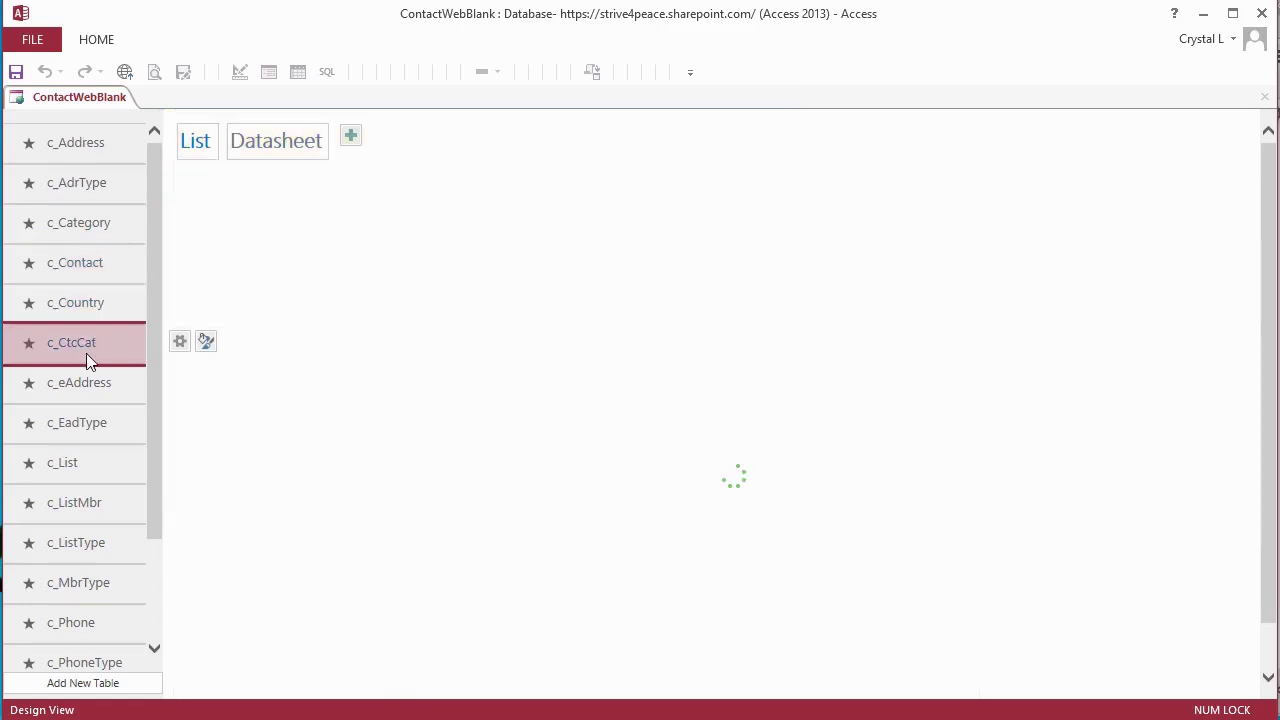
pyautogui.click(85, 385)
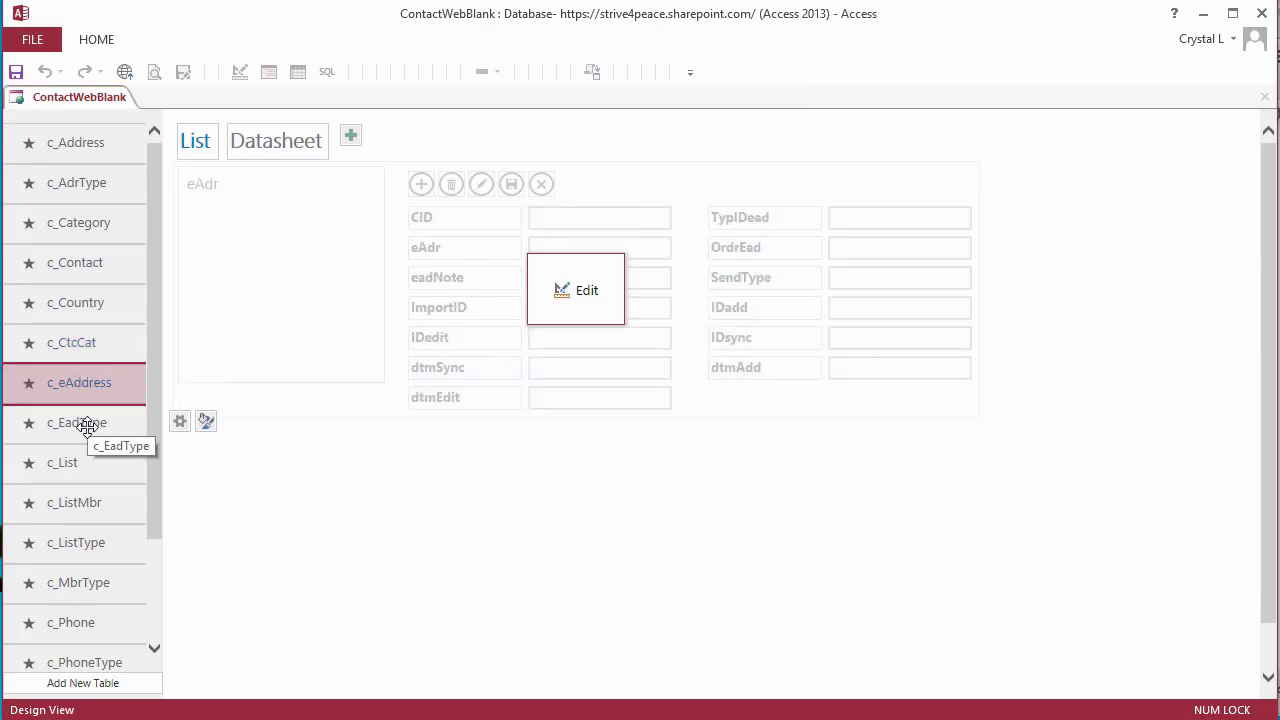
pyautogui.click(87, 425)
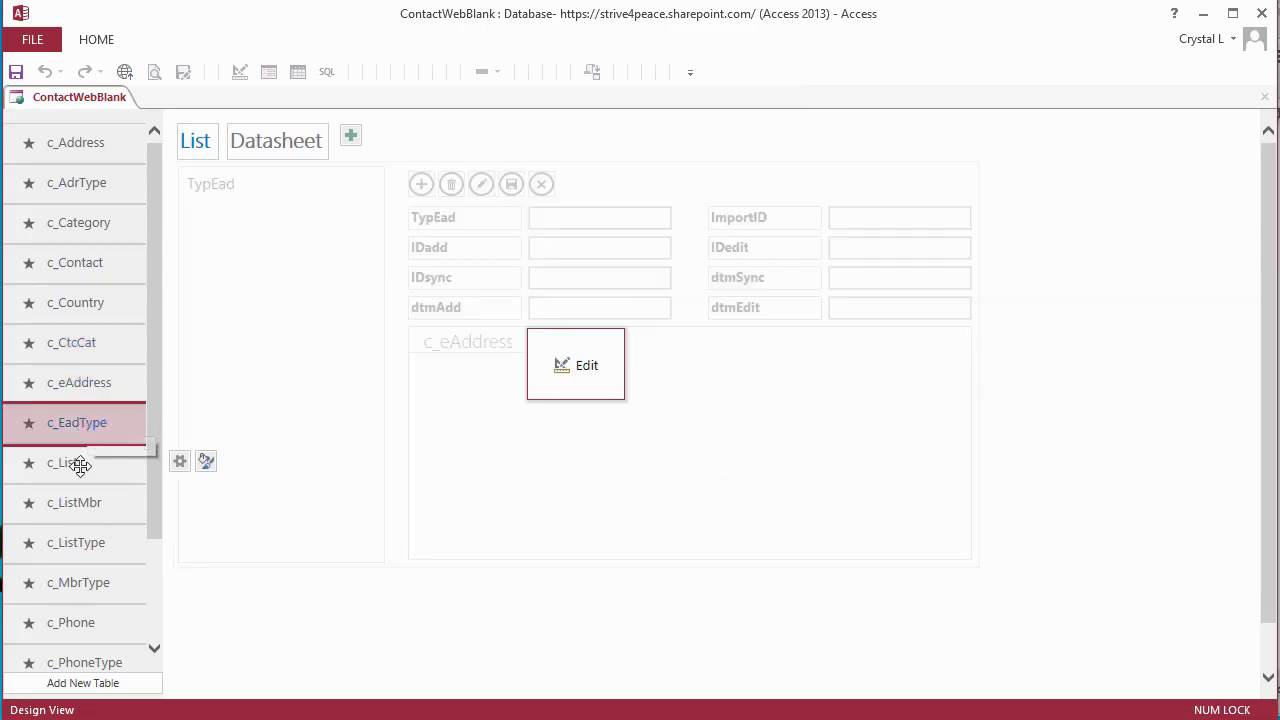
pyautogui.click(80, 464)
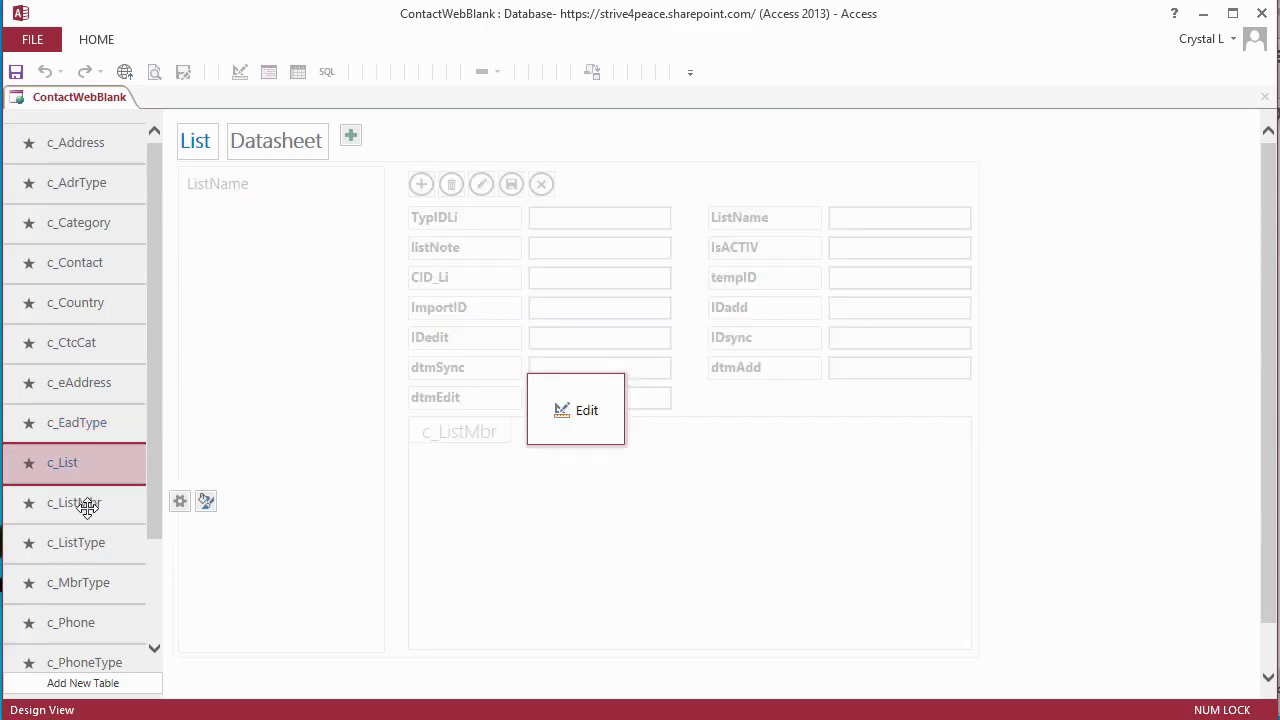
pyautogui.click(87, 507)
pyautogui.click(154, 646)
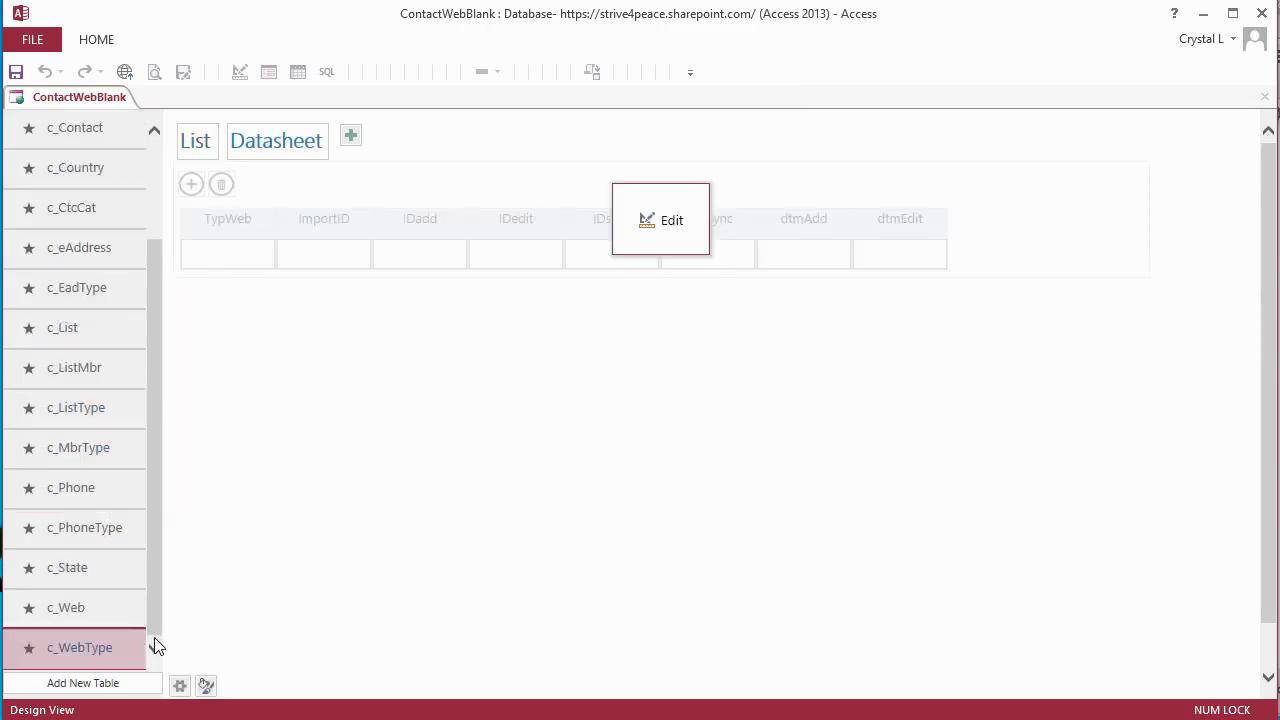
# - Go to the FILE Info page and show the Manage options under Connections
pyautogui.click(34, 43)
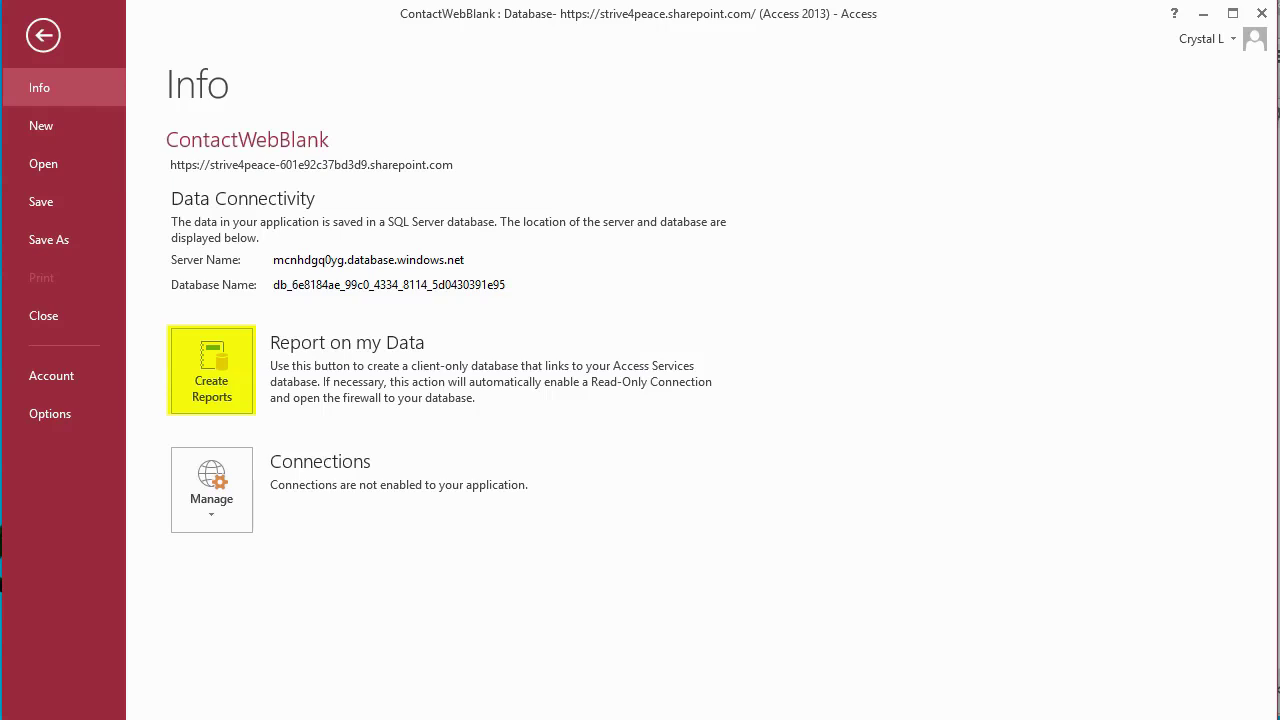
pyautogui.click(211, 515)
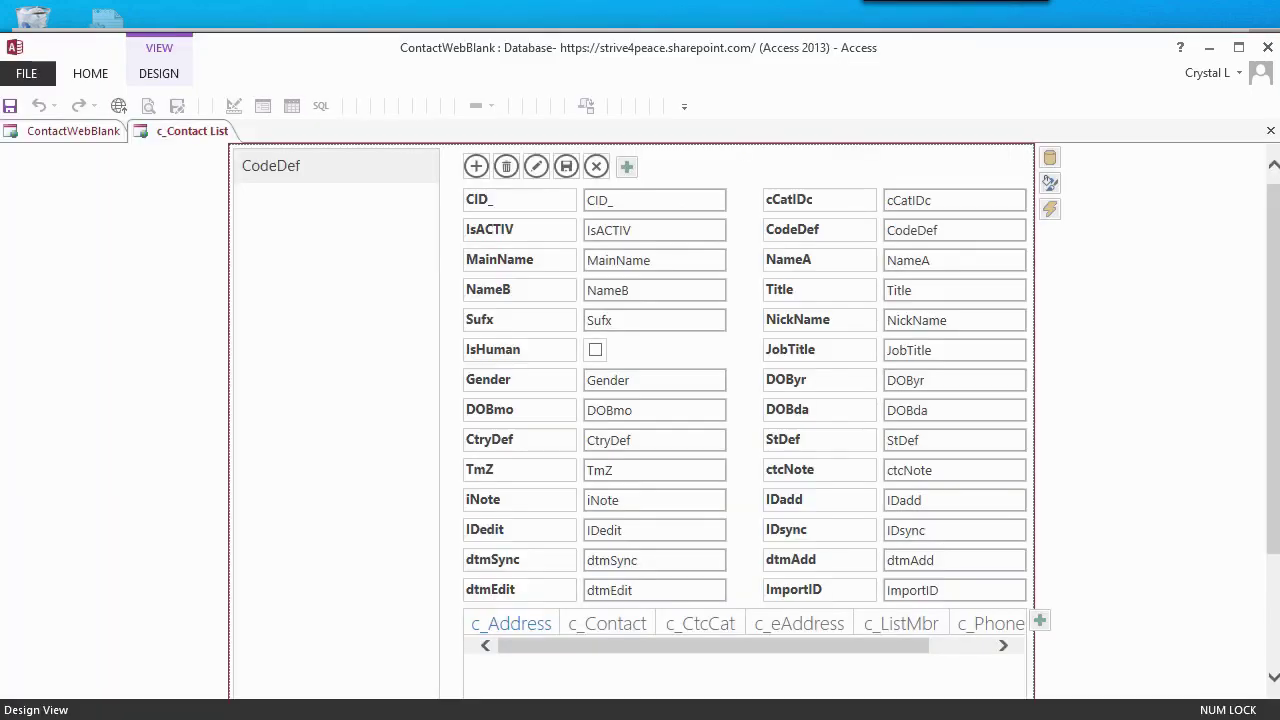
# - Review the CID_ data and IsACTIV formatting settings, then close the c_Contact List view design
pyautogui.click(654, 200)
pyautogui.click(742, 229)
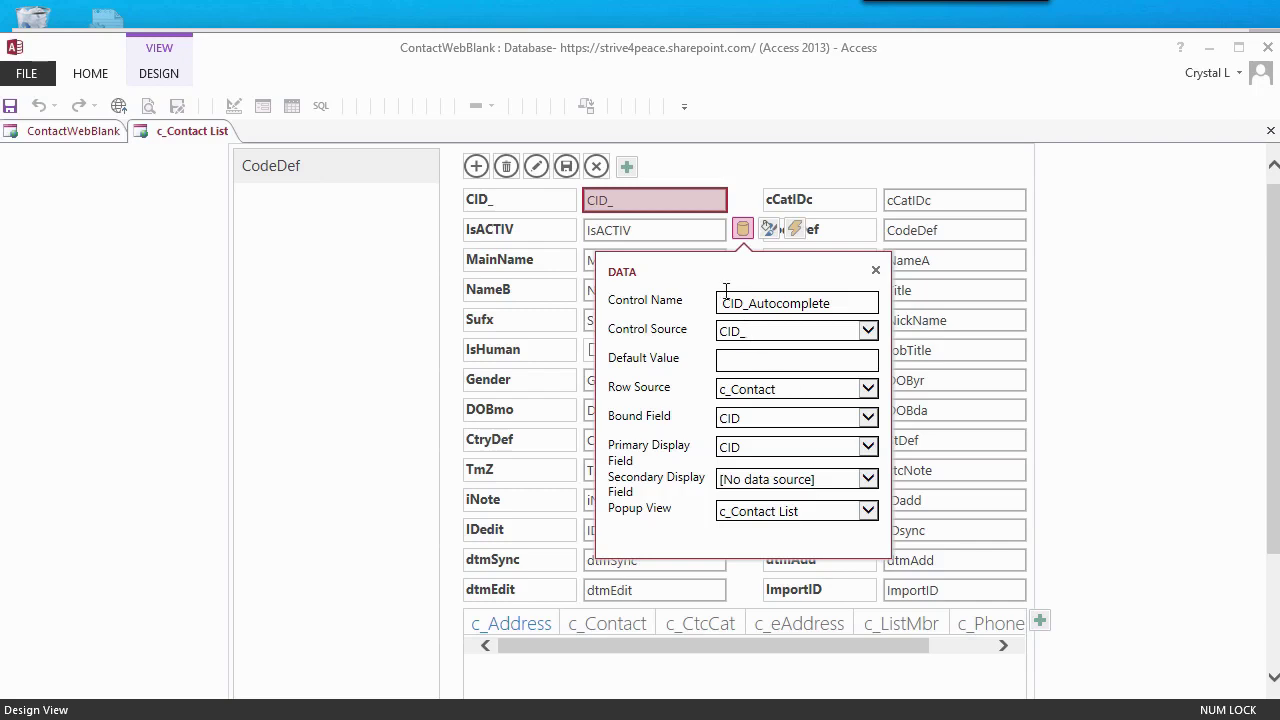
pyautogui.click(686, 229)
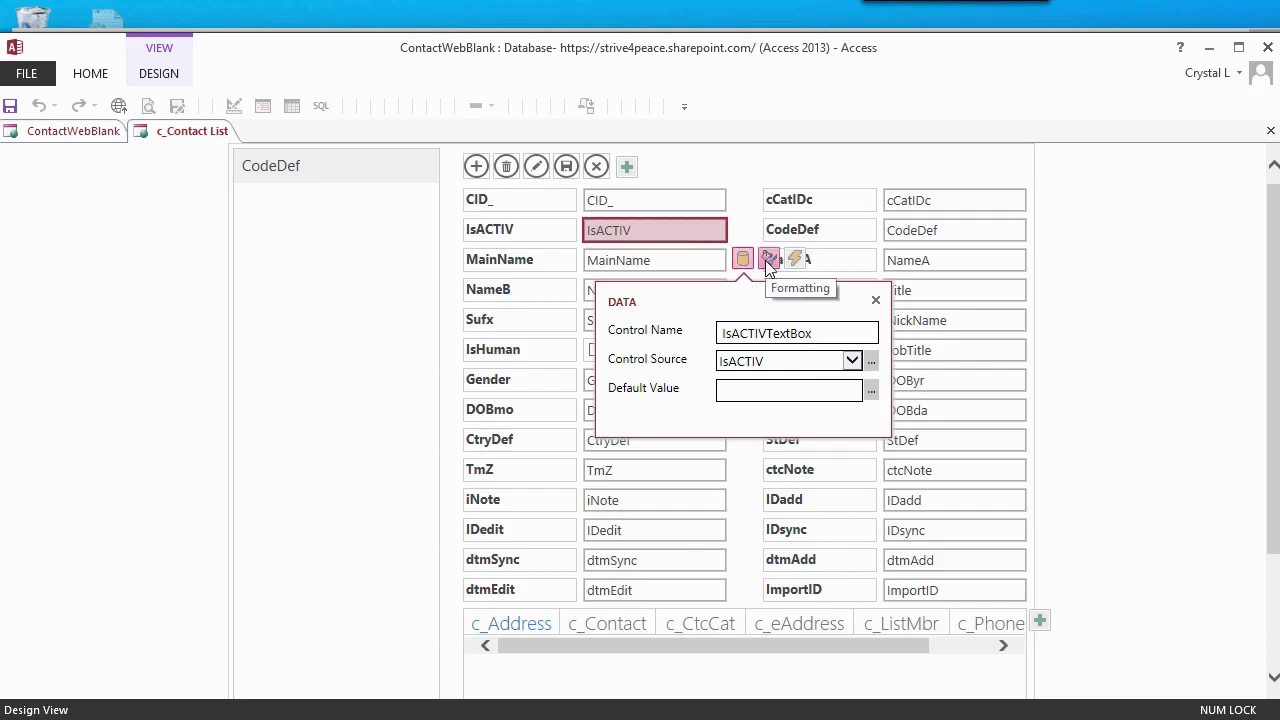
pyautogui.click(768, 260)
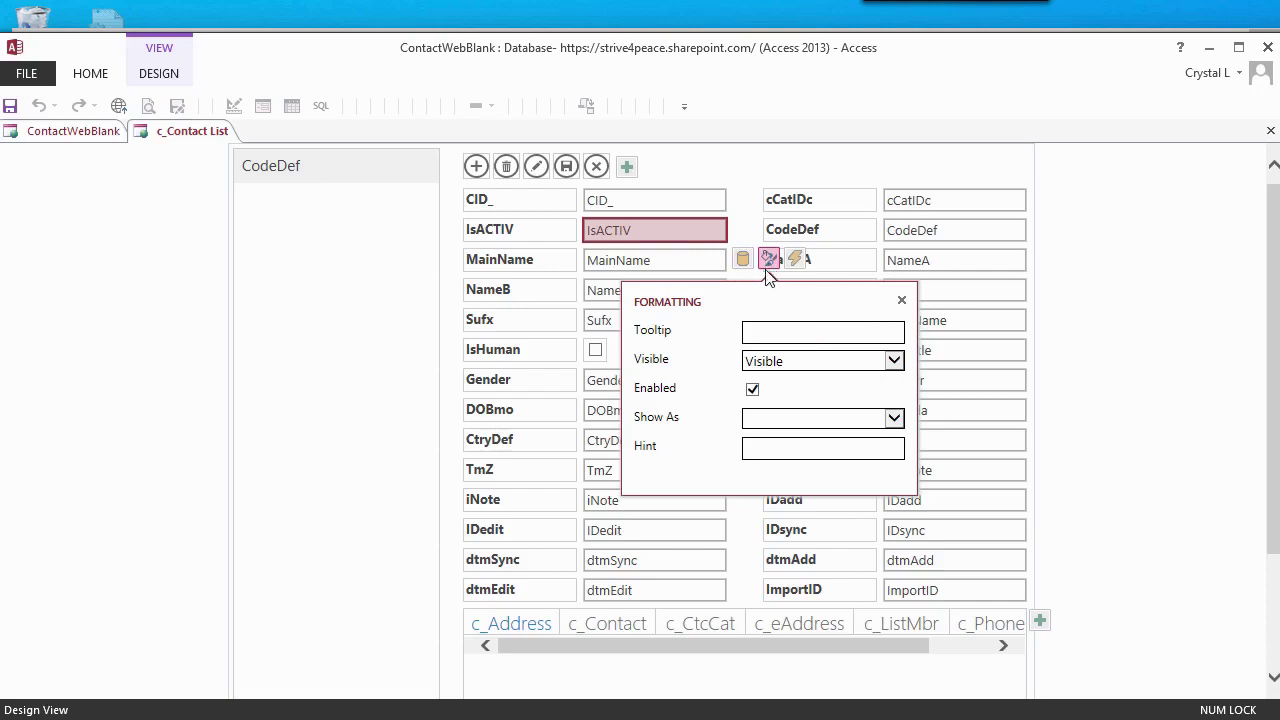
pyautogui.click(595, 349)
pyautogui.rightClick(207, 131)
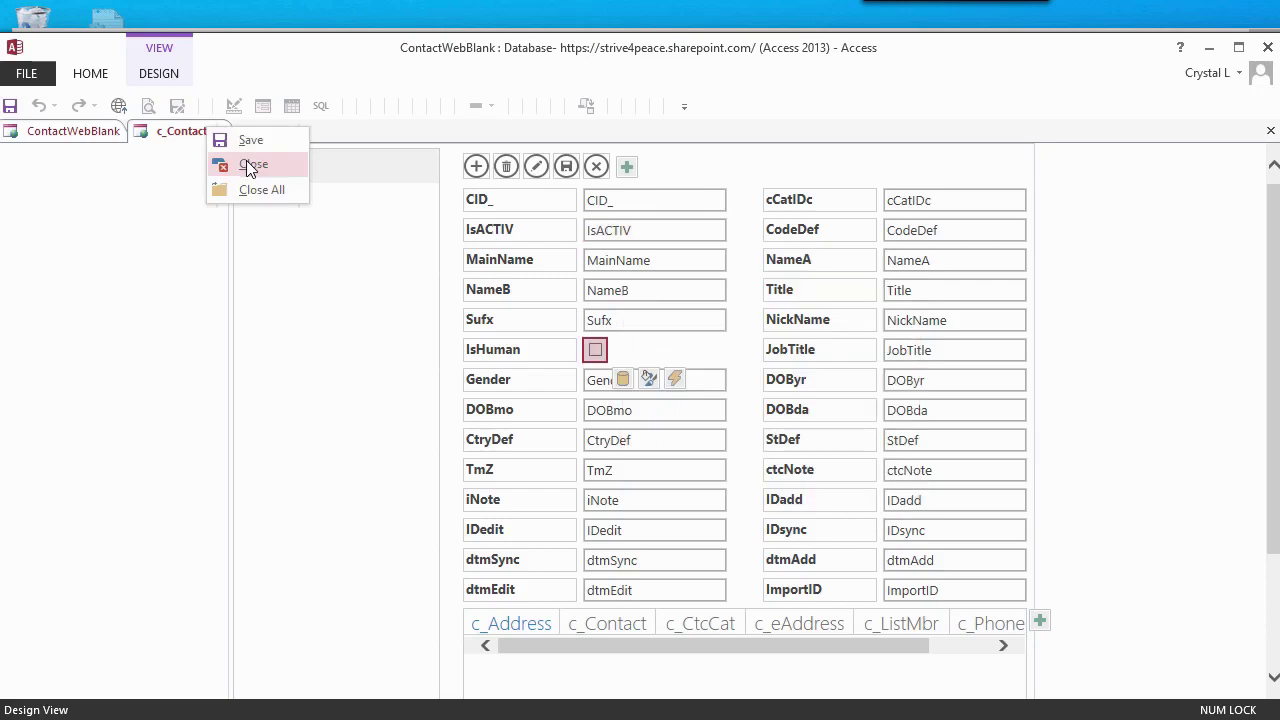
pyautogui.click(252, 164)
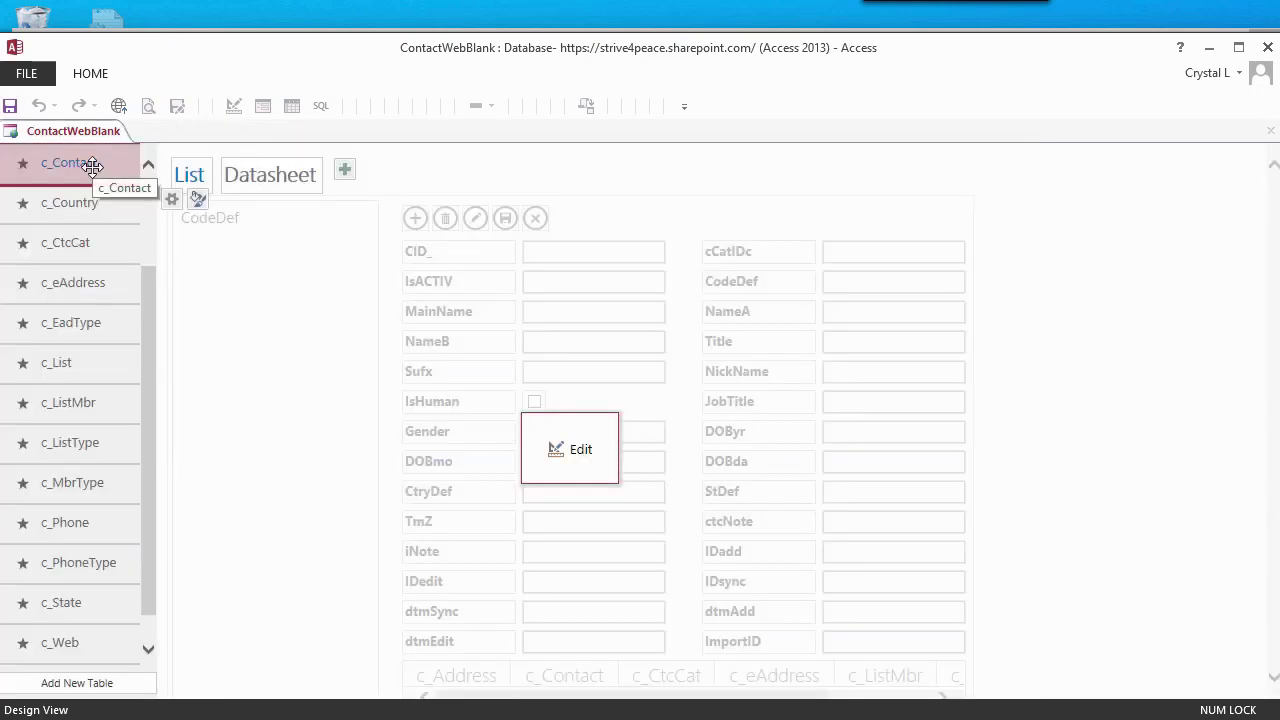
# - Edit the c_Contact table and change IsACTIV's data type to Yes/No
pyautogui.rightClick(92, 166)
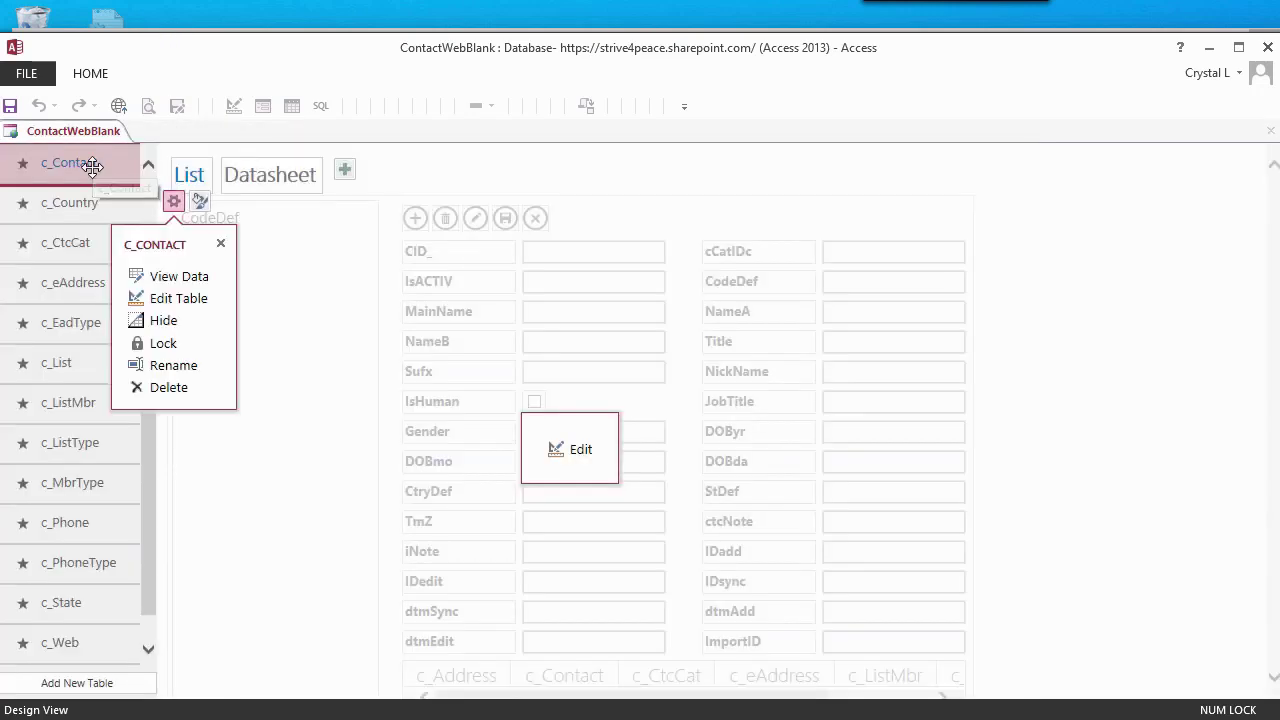
pyautogui.click(187, 301)
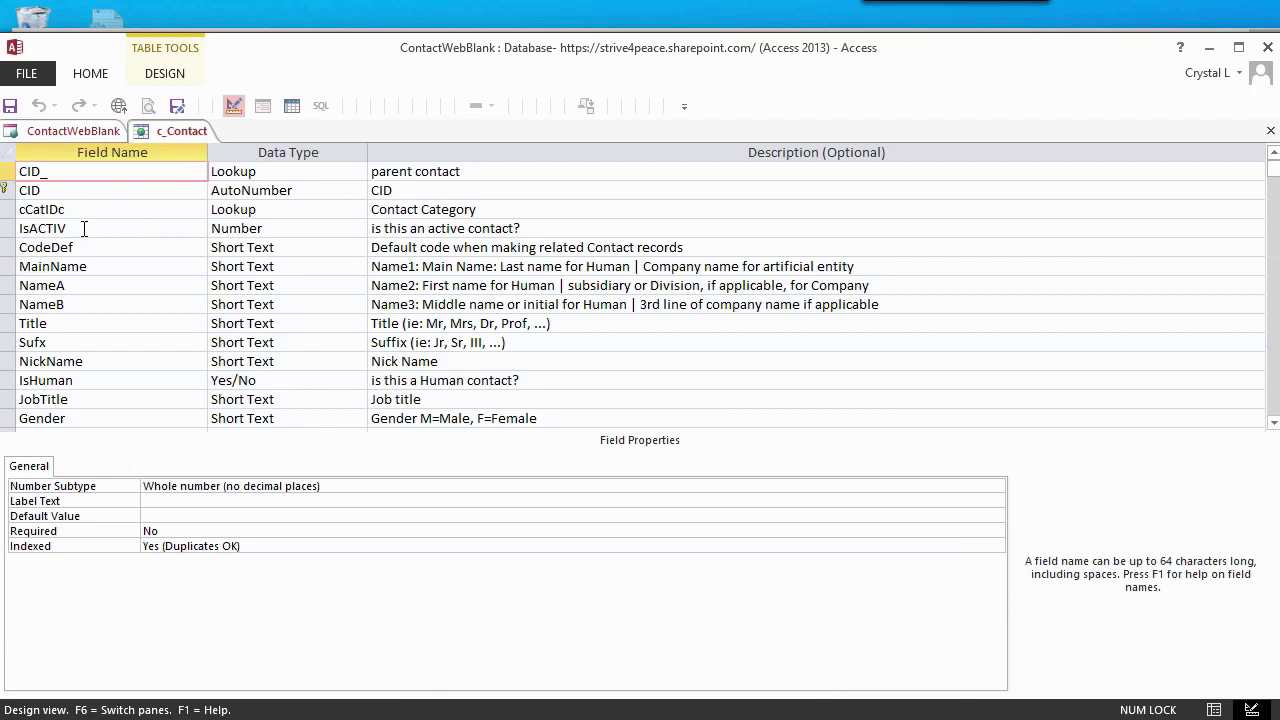
pyautogui.click(84, 228)
pyautogui.click(357, 229)
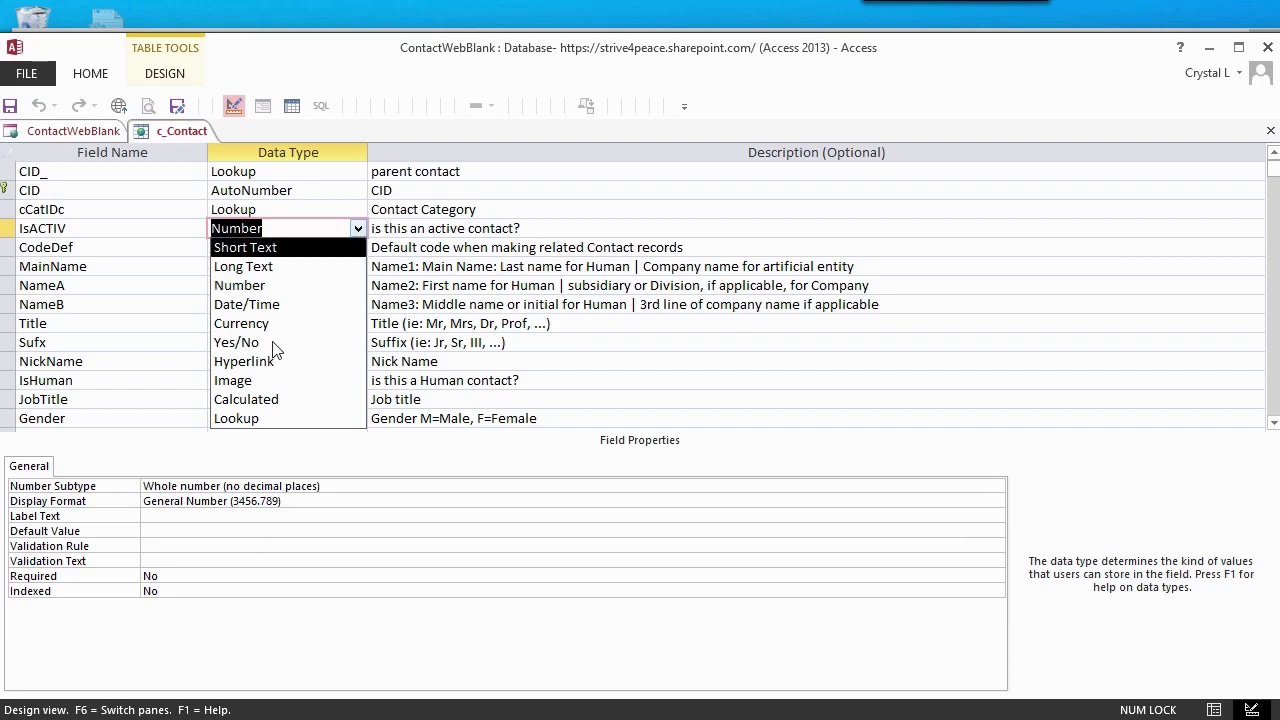
pyautogui.press('Escape')
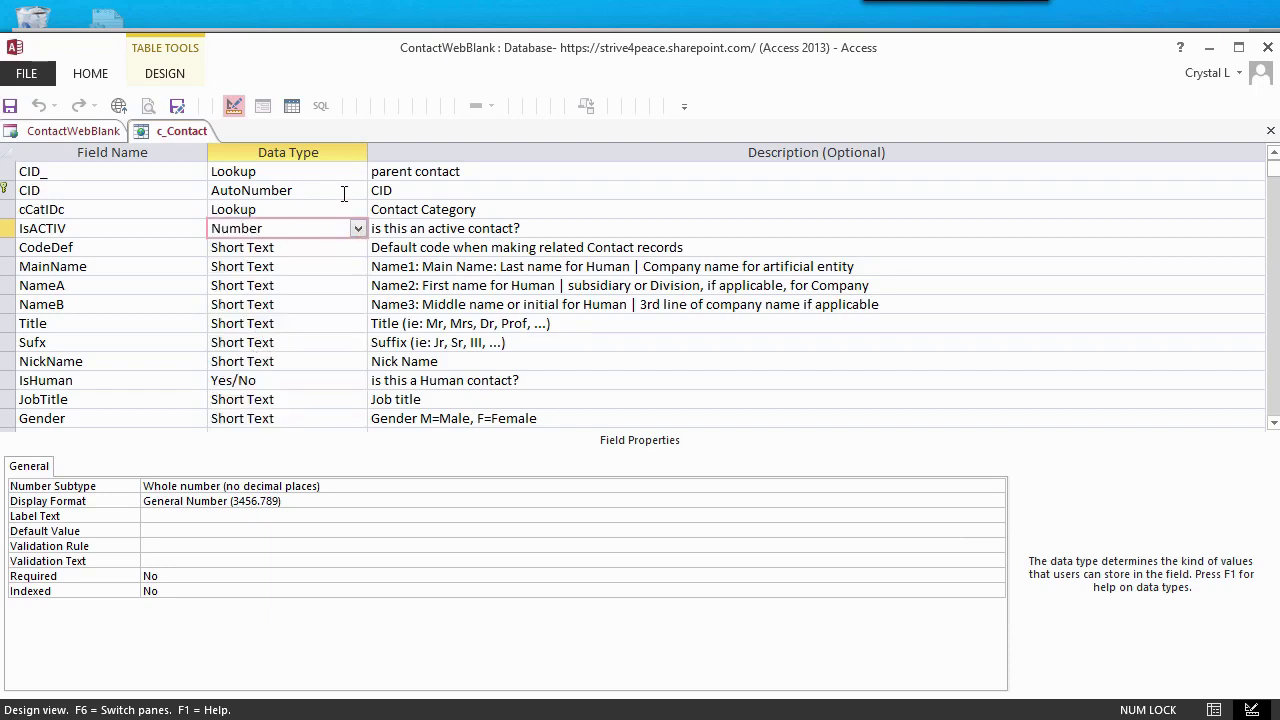
pyautogui.click(358, 229)
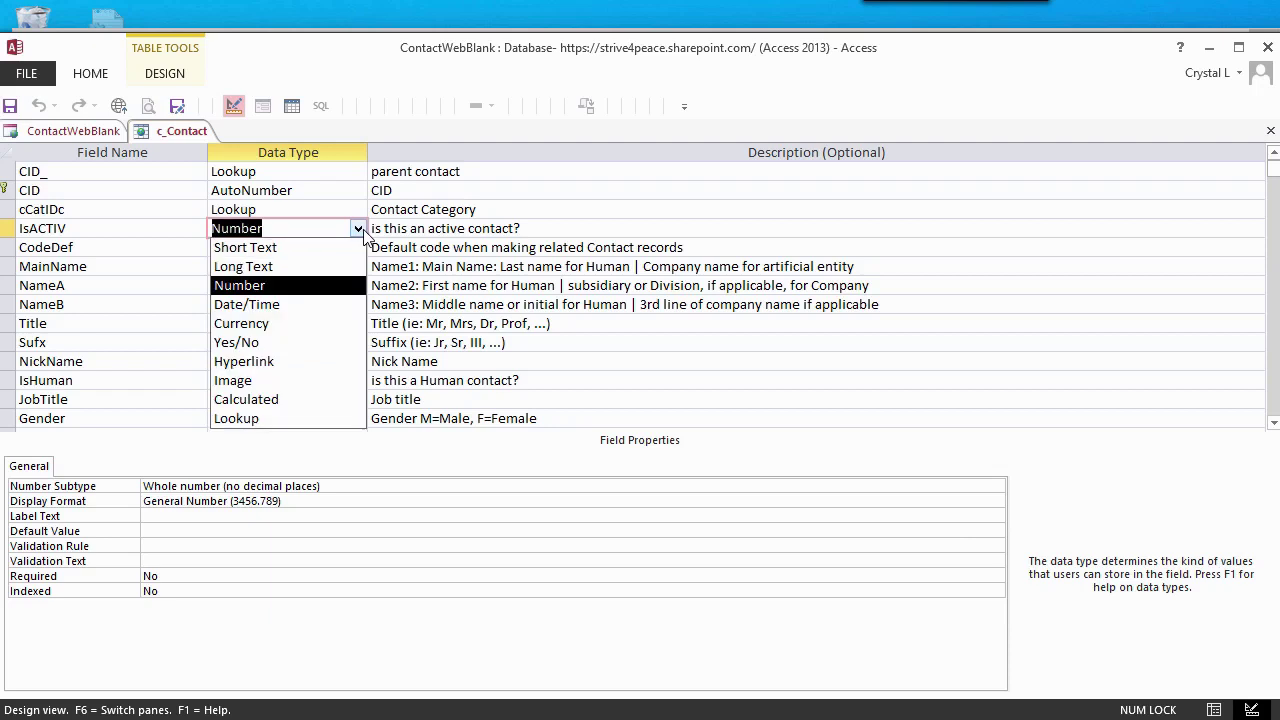
pyautogui.click(279, 343)
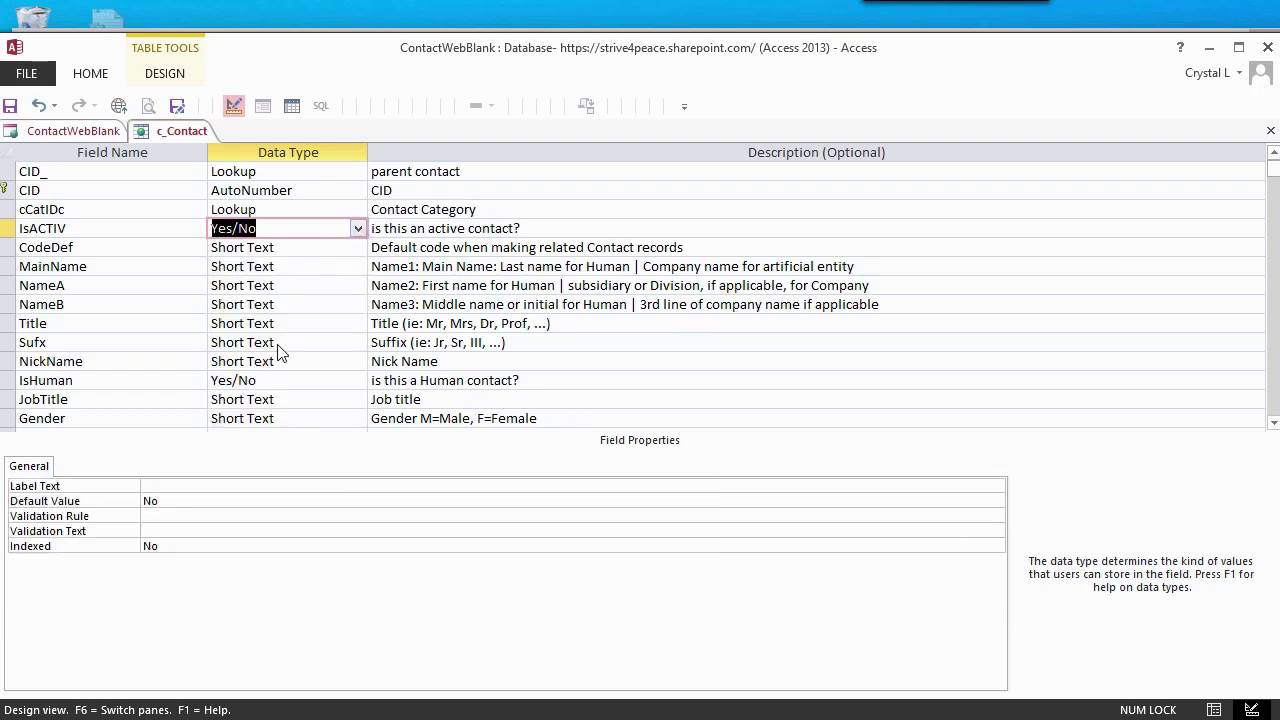
# - Give IsACTIV a default value of Yes, save c_Contact through the confirmations, and close it
pyautogui.click(190, 501)
pyautogui.write('Yes')
pyautogui.press('Return')
pyautogui.hotkey('ctrl', 's')
pyautogui.click(926, 594)
pyautogui.click(886, 591)
pyautogui.press('Down')
pyautogui.press('Down')
pyautogui.press('Down')
pyautogui.press('Down')
pyautogui.press('Down')
pyautogui.press('Down')
pyautogui.press('Down')
pyautogui.press('Down')
pyautogui.press('Down')
pyautogui.press('Down')
pyautogui.press('Down')
pyautogui.press('Down')
pyautogui.press('Down')
pyautogui.press('Down')
pyautogui.press('Down')
pyautogui.press('Down')
pyautogui.press('Down')
pyautogui.press('Down')
pyautogui.press('Down')
pyautogui.press('Down')
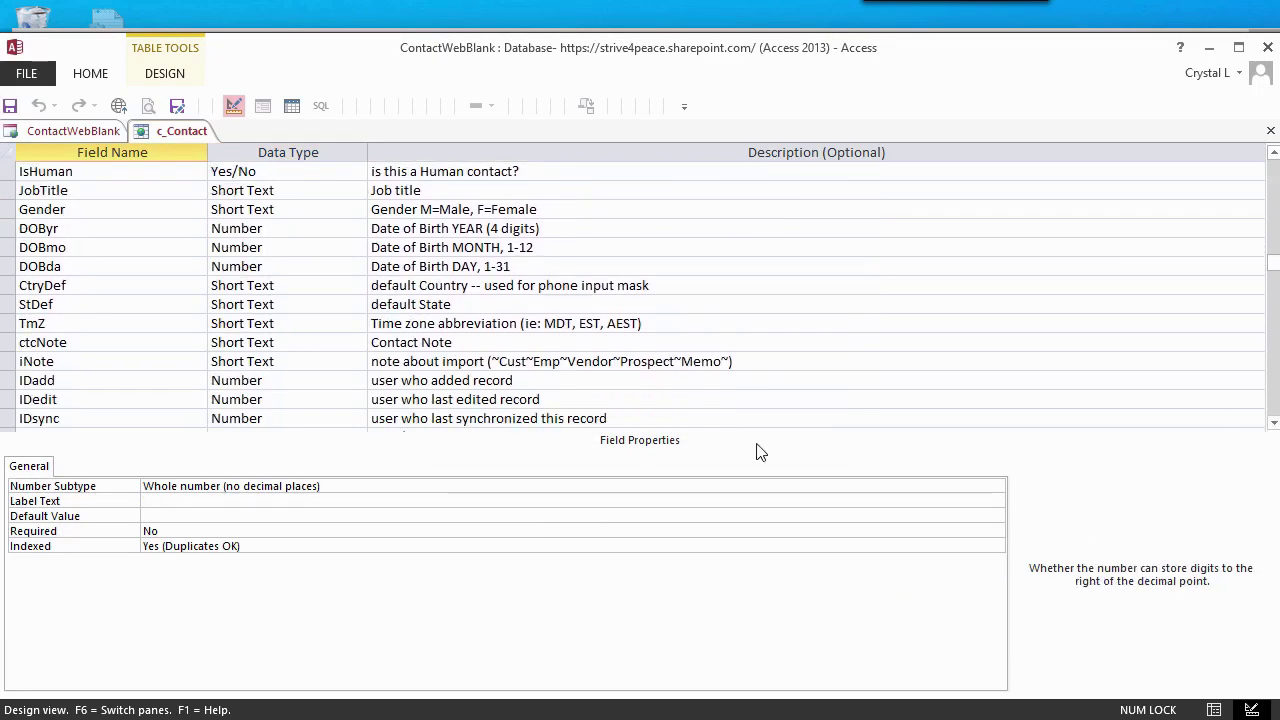
pyautogui.click(196, 131)
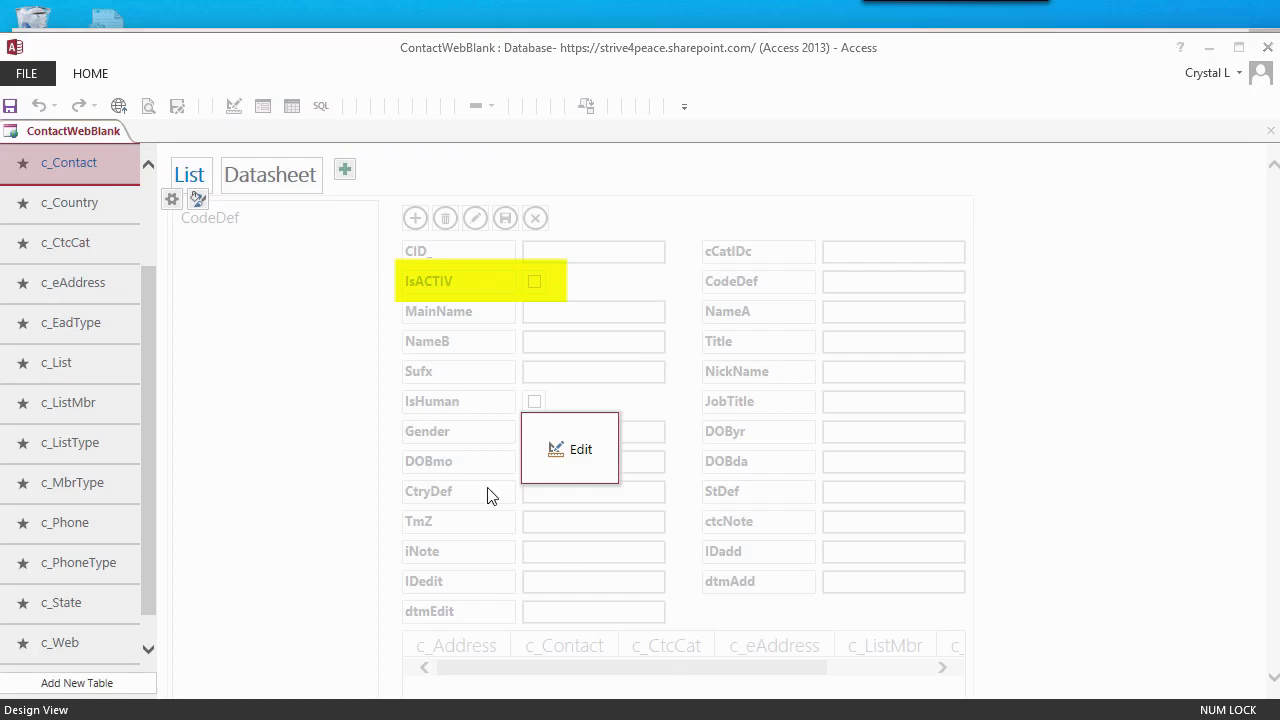
# - Rename c_Country's ID field to CtryID, with description CtryID, and save the table
pyautogui.click(78, 203)
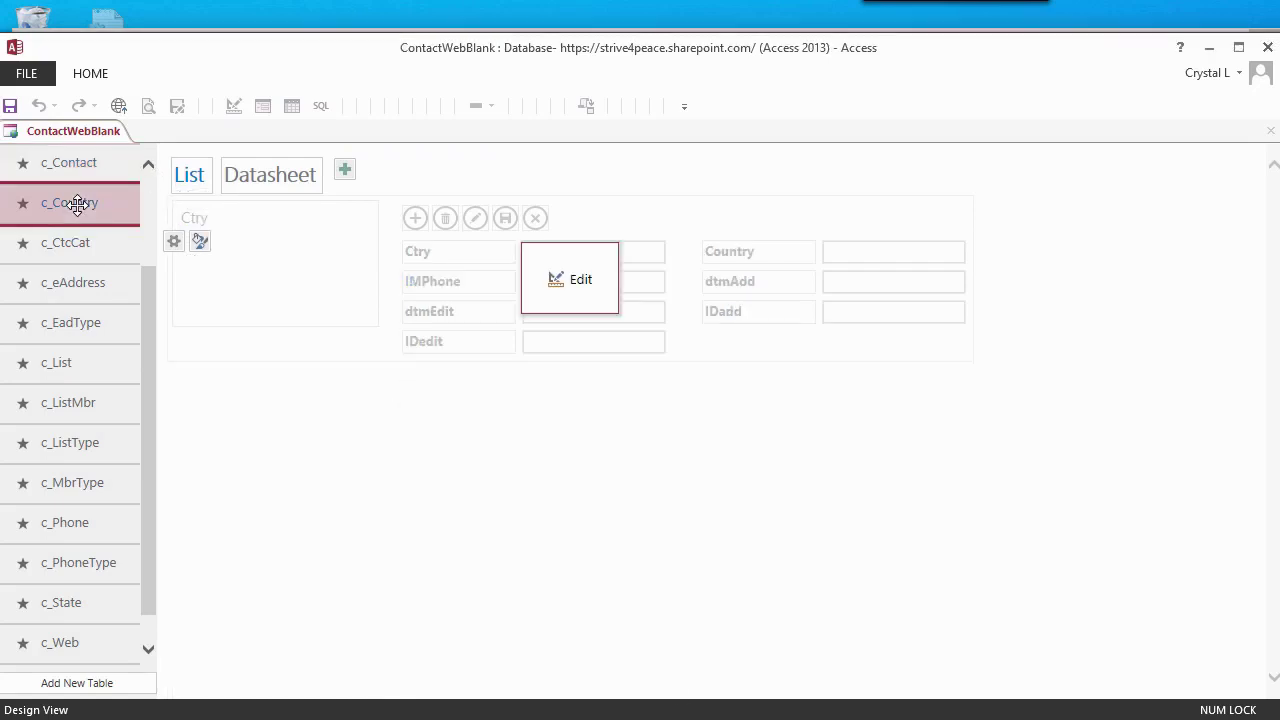
pyautogui.click(174, 241)
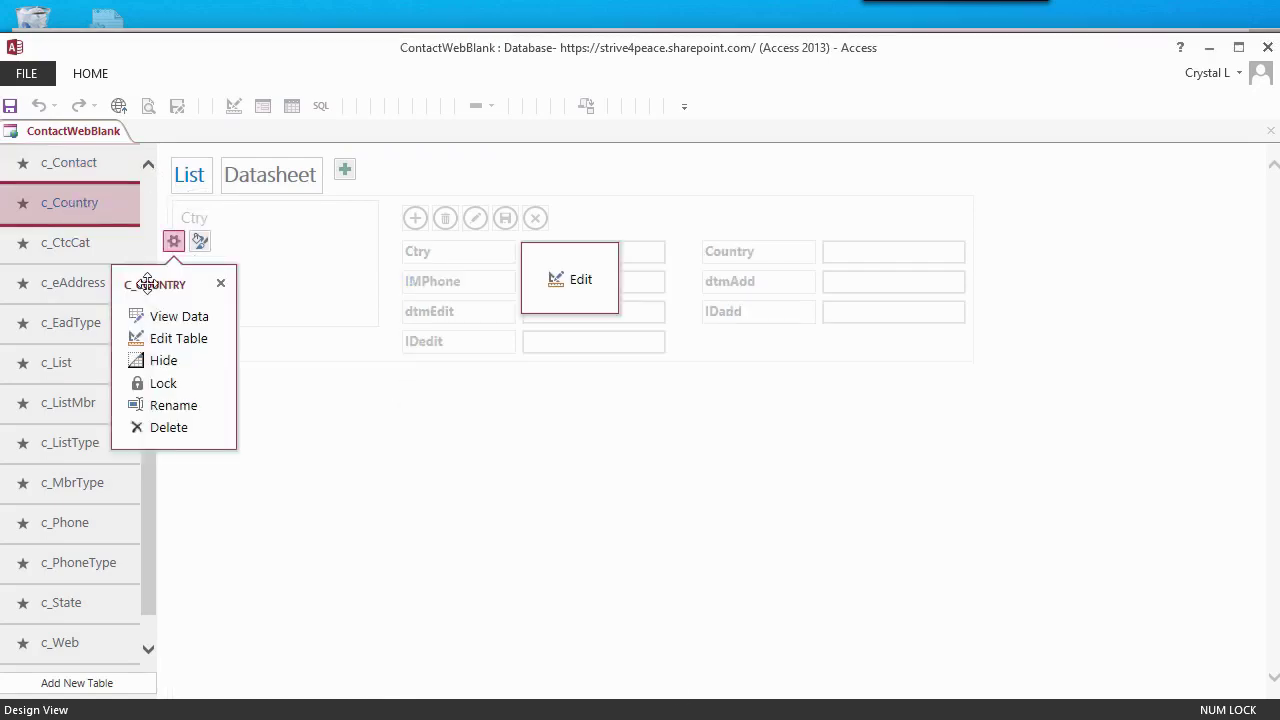
pyautogui.click(166, 338)
pyautogui.doubleClick(139, 171)
pyautogui.write('Ctry')
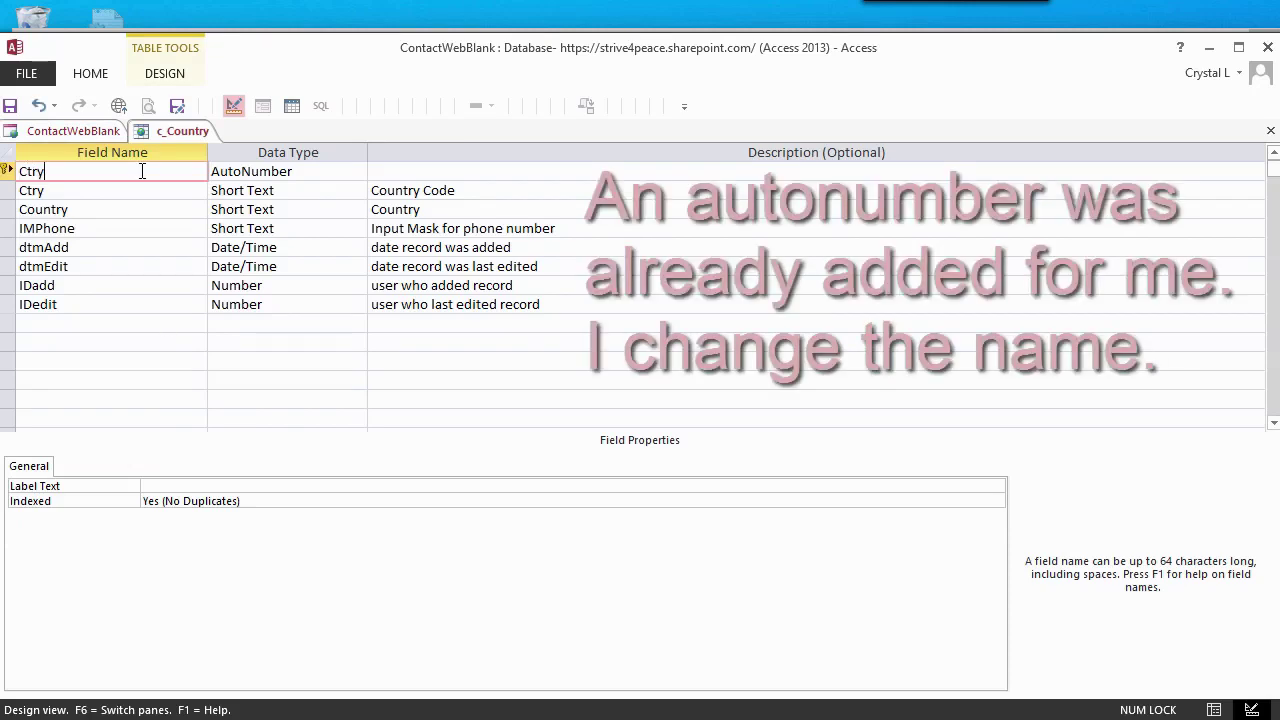
pyautogui.write('ID')
pyautogui.press('Tab')
pyautogui.write('CtryID')
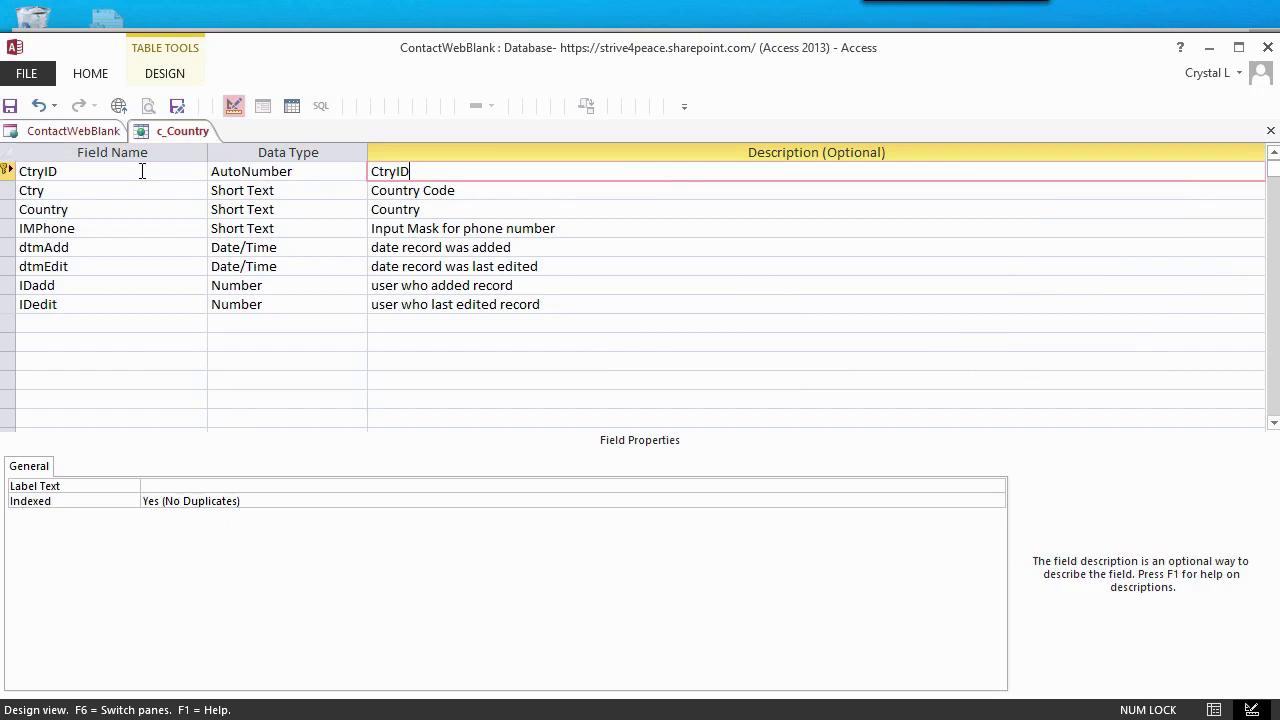
pyautogui.rightClick(199, 139)
pyautogui.click(240, 143)
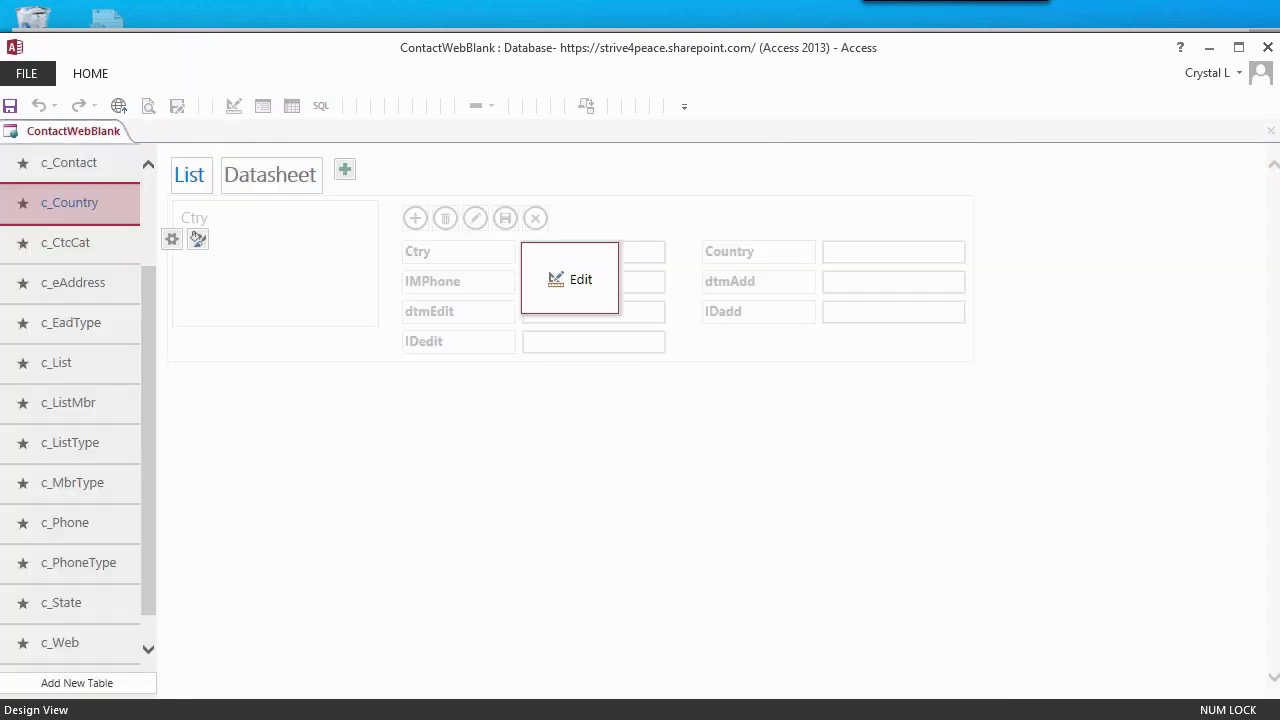
# - Delete the ImportID field from the c_CtcCat table
pyautogui.click(171, 280)
pyautogui.click(171, 376)
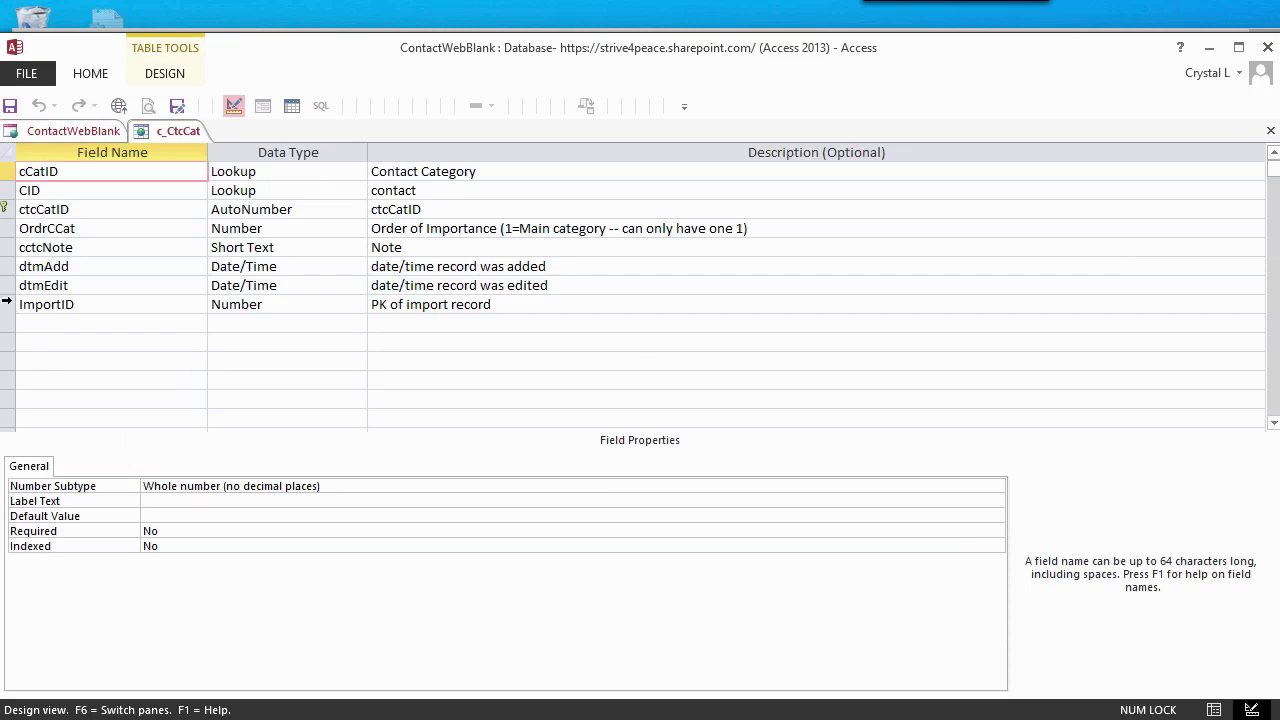
pyautogui.click(9, 305)
pyautogui.press('Delete')
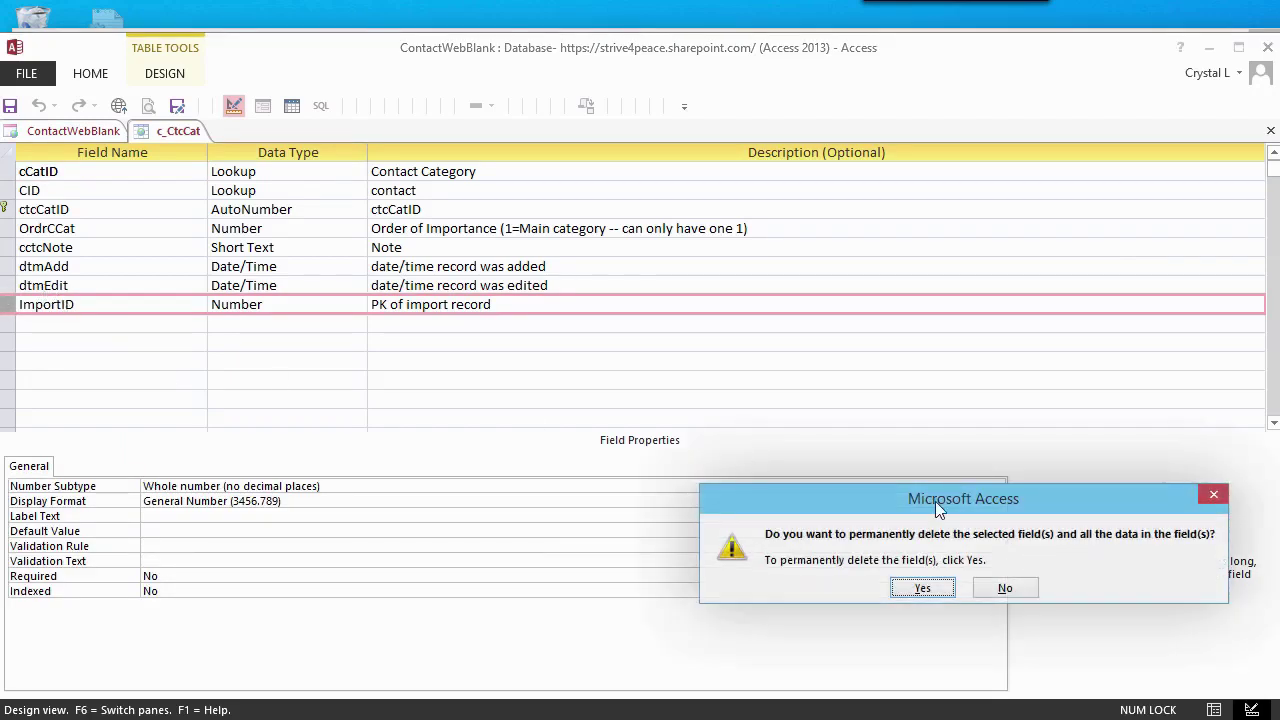
pyautogui.click(924, 589)
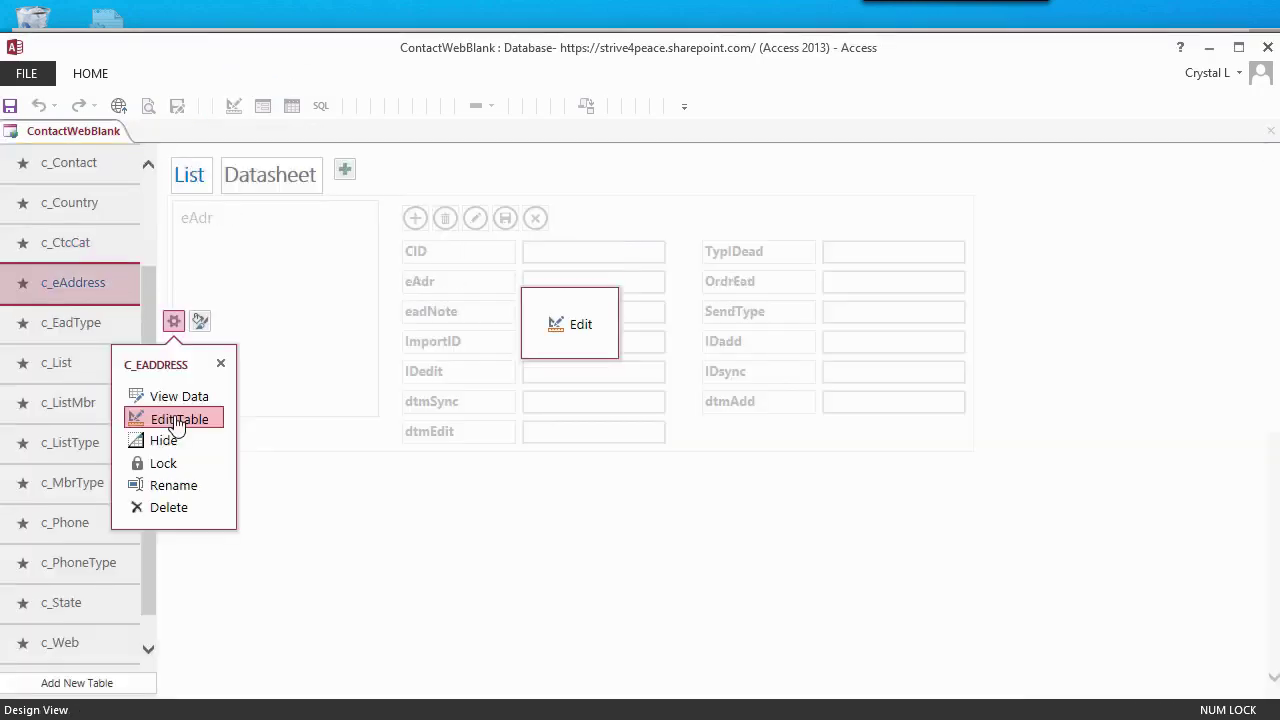
# - Delete the IDsync and dtmSync fields from c_eAddress and save the table
pyautogui.click(200, 418)
pyautogui.moveTo(8, 361); pyautogui.dragTo(8, 380)
pyautogui.press('Delete')
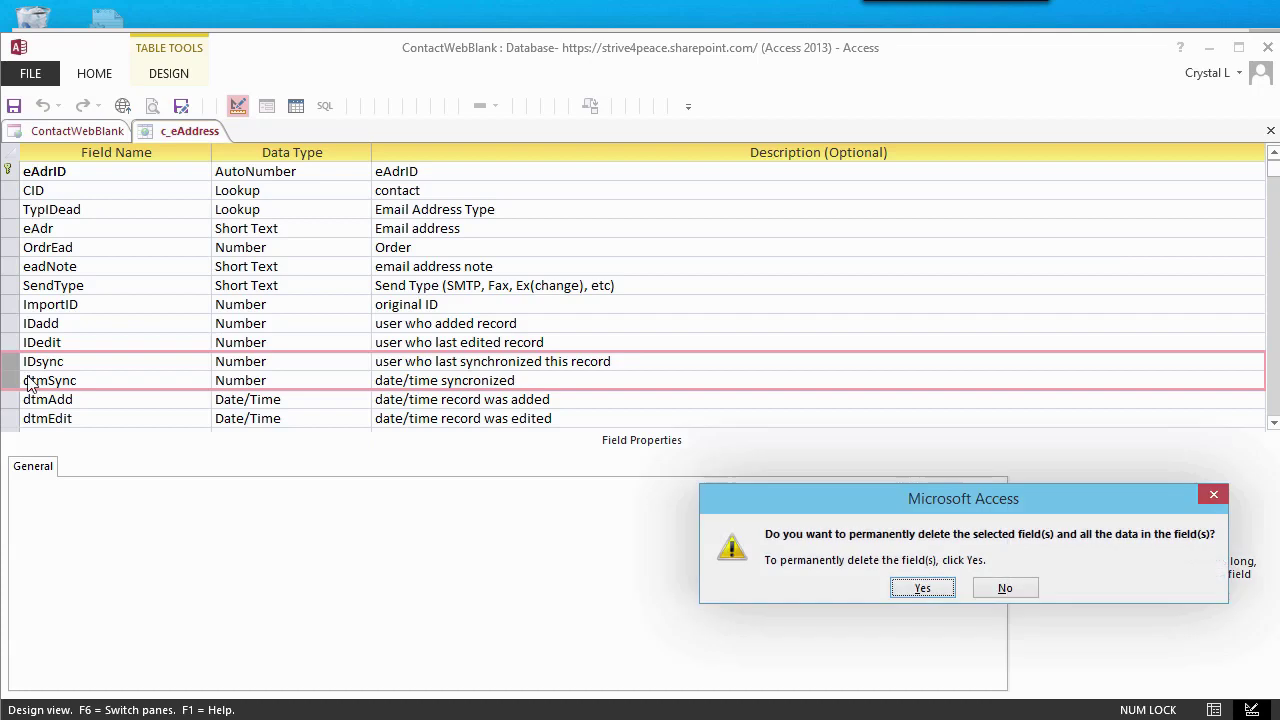
pyautogui.click(917, 591)
pyautogui.rightClick(205, 131)
pyautogui.click(228, 142)
# - Open the c_List table design and delete its existing CID_Li field
pyautogui.hotkey('ctrl', 'w')
pyautogui.click(78, 366)
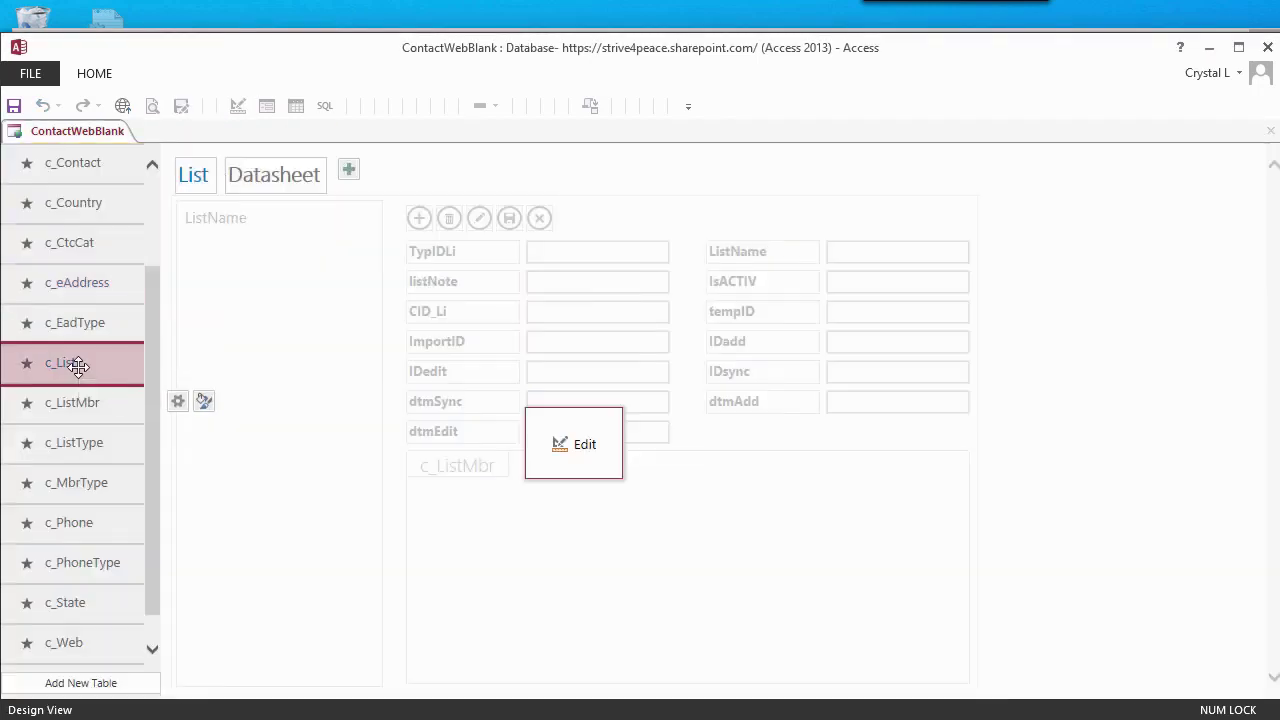
pyautogui.click(178, 401)
pyautogui.click(186, 497)
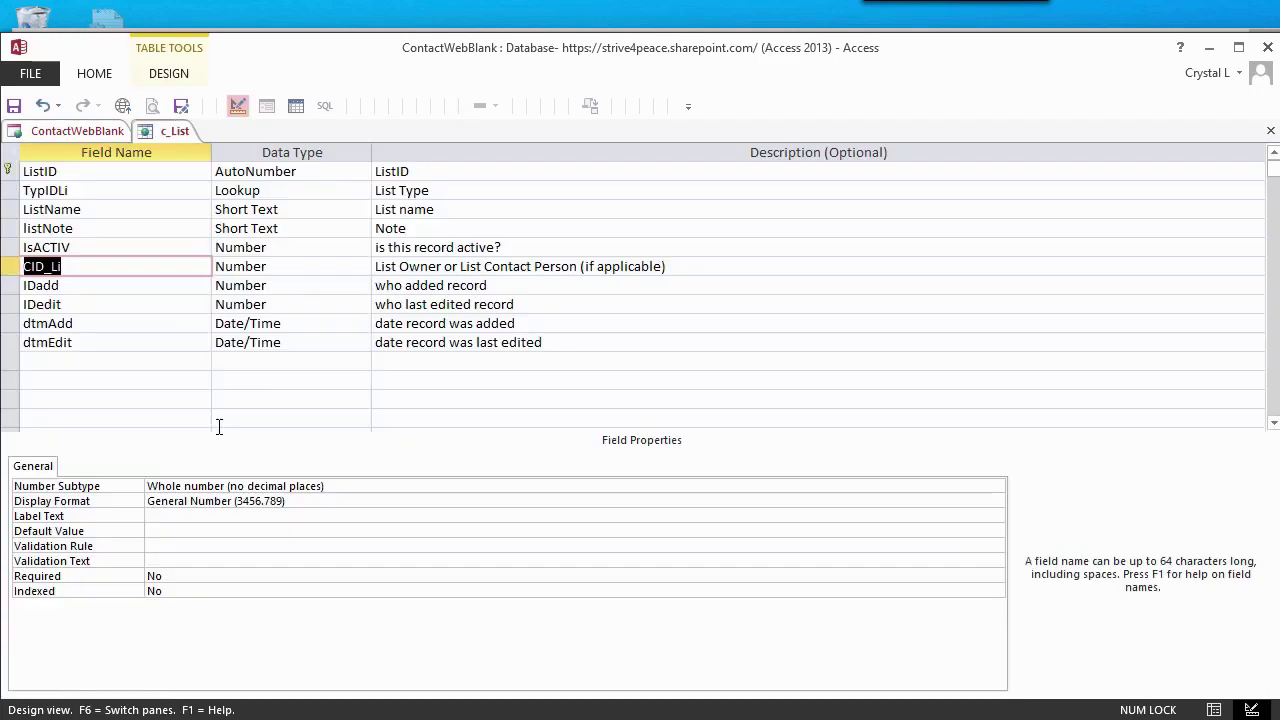
pyautogui.click(103, 361)
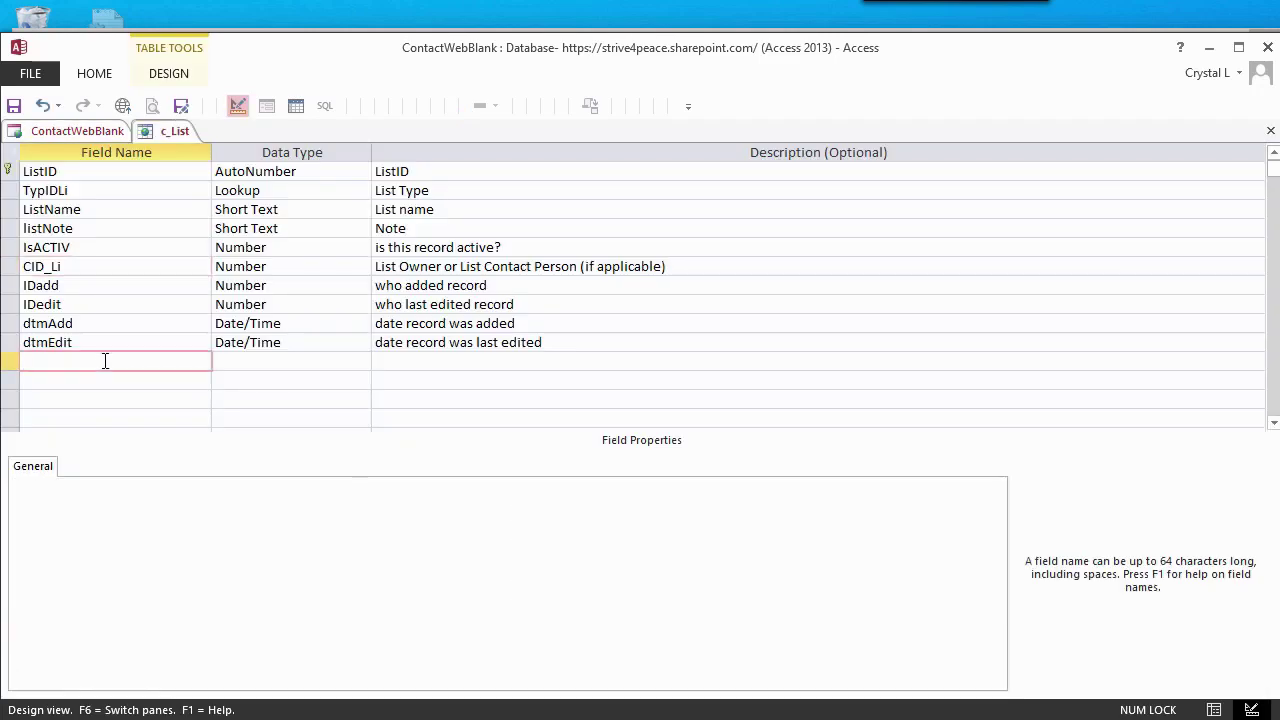
pyautogui.click(66, 268)
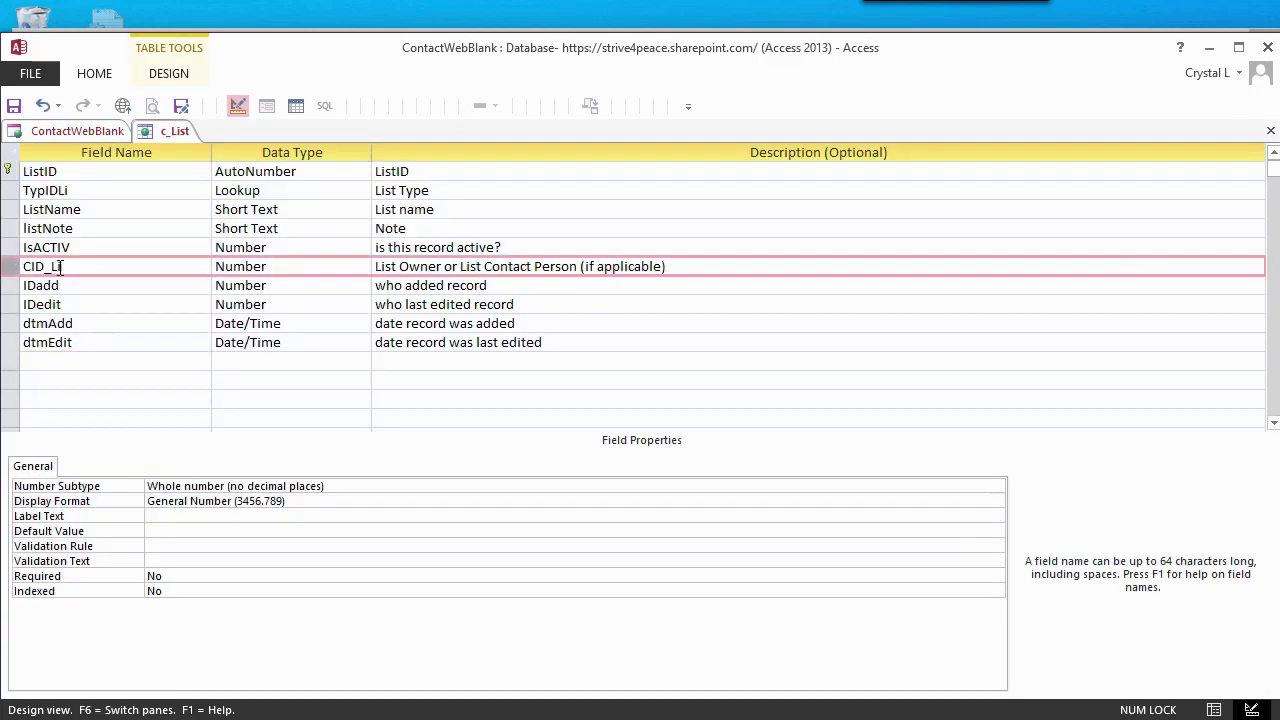
pyautogui.press('Delete')
pyautogui.click(925, 590)
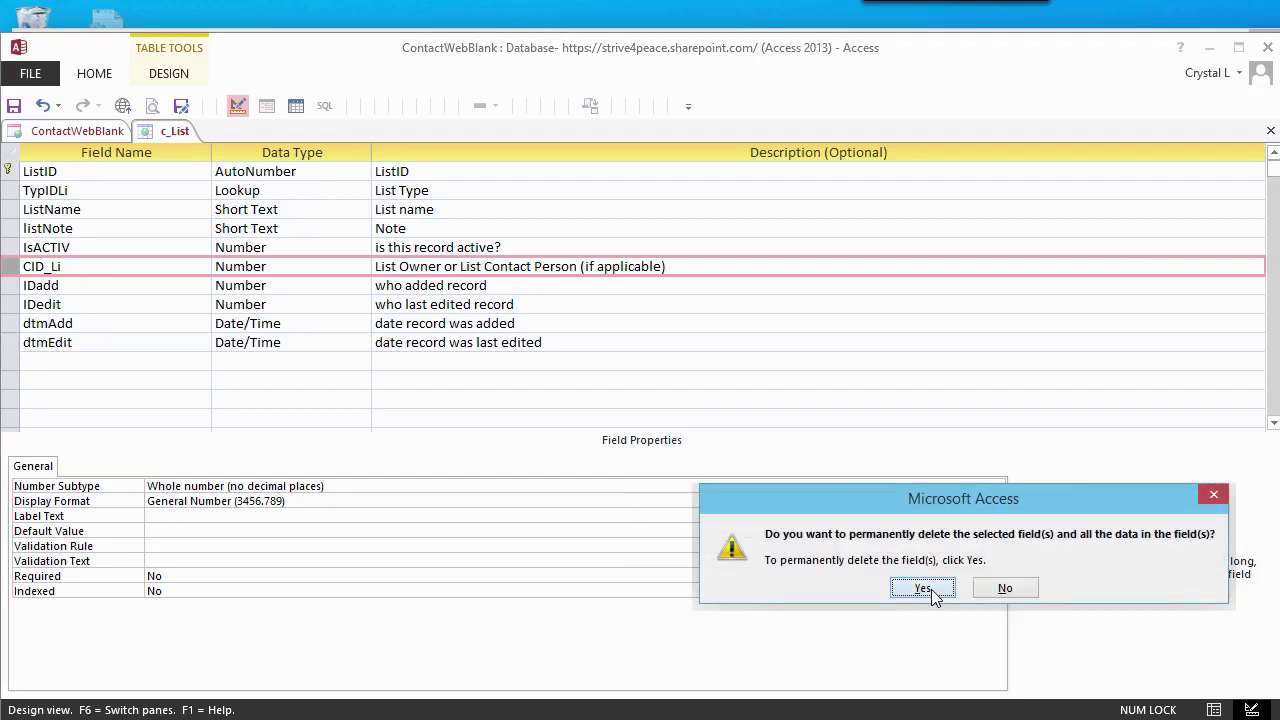
# - Add a CID_Li lookup field on c_Contact showing CID, described 'Contact who owns this list'
pyautogui.click(119, 343)
pyautogui.write('CID_Li')
pyautogui.press('Tab')
pyautogui.write('loo')
pyautogui.press('Tab')
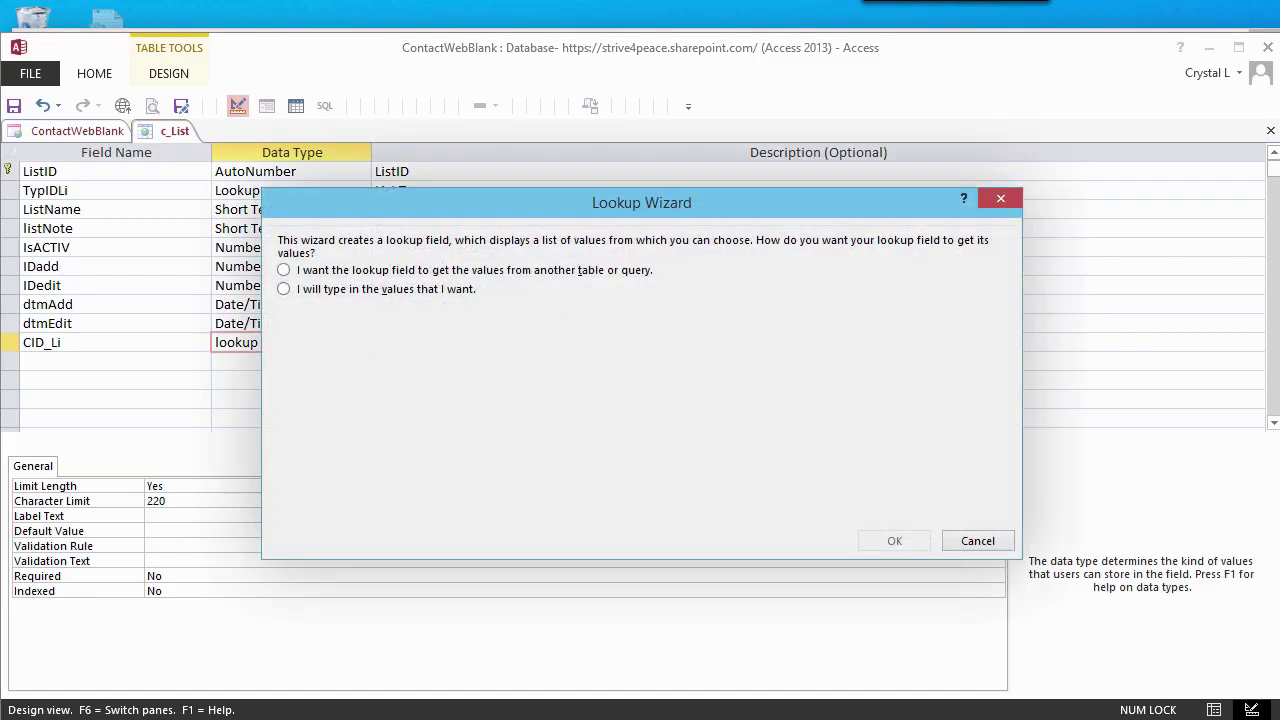
pyautogui.click(335, 271)
pyautogui.click(352, 379)
pyautogui.click(634, 444)
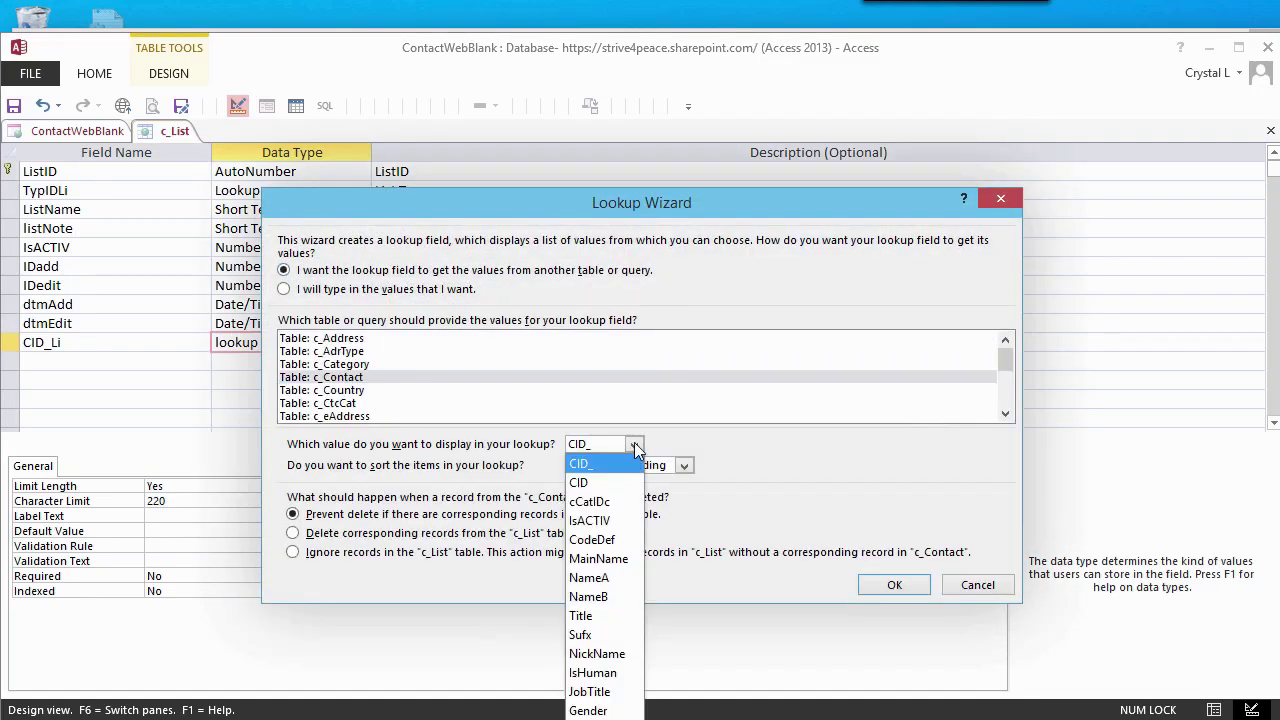
pyautogui.click(579, 482)
pyautogui.click(894, 586)
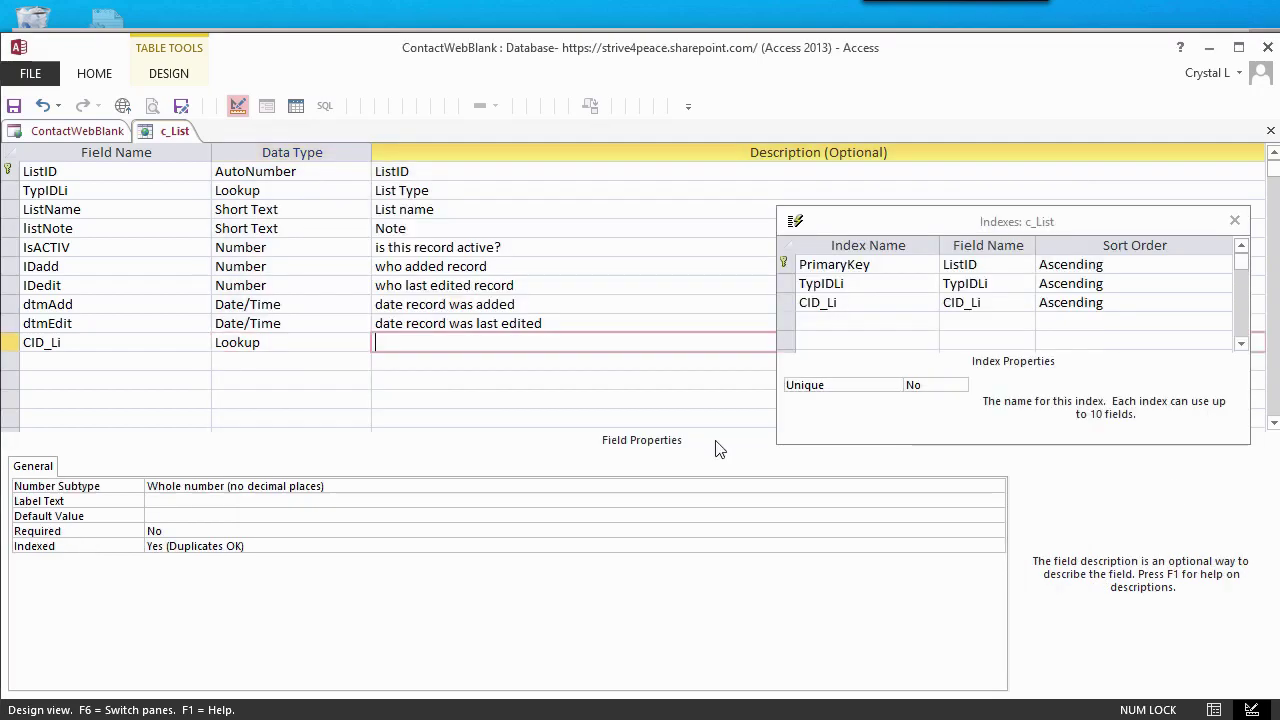
pyautogui.write('Contact who owns this list')
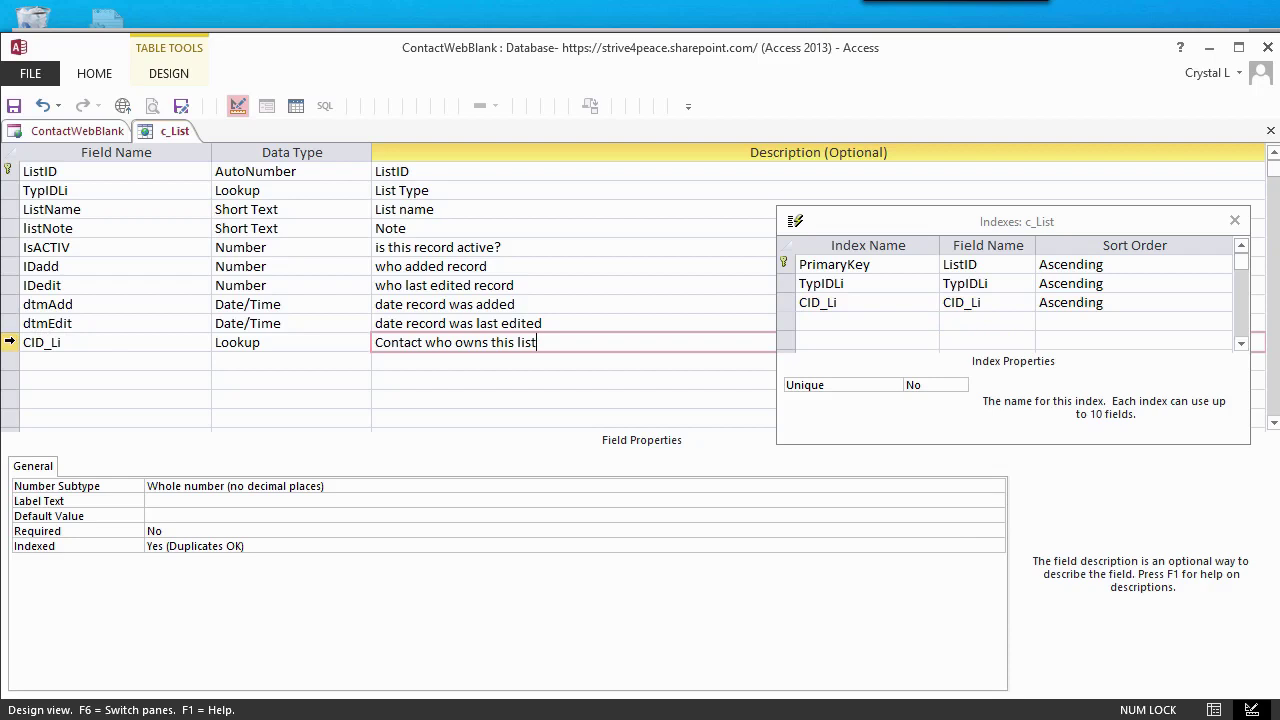
# - Move CID_Li to just below TypIDLi, then save and close c_List
pyautogui.click(10, 343)
pyautogui.moveTo(10, 343); pyautogui.dragTo(18, 228)
pyautogui.rightClick(180, 137)
pyautogui.click(246, 143)
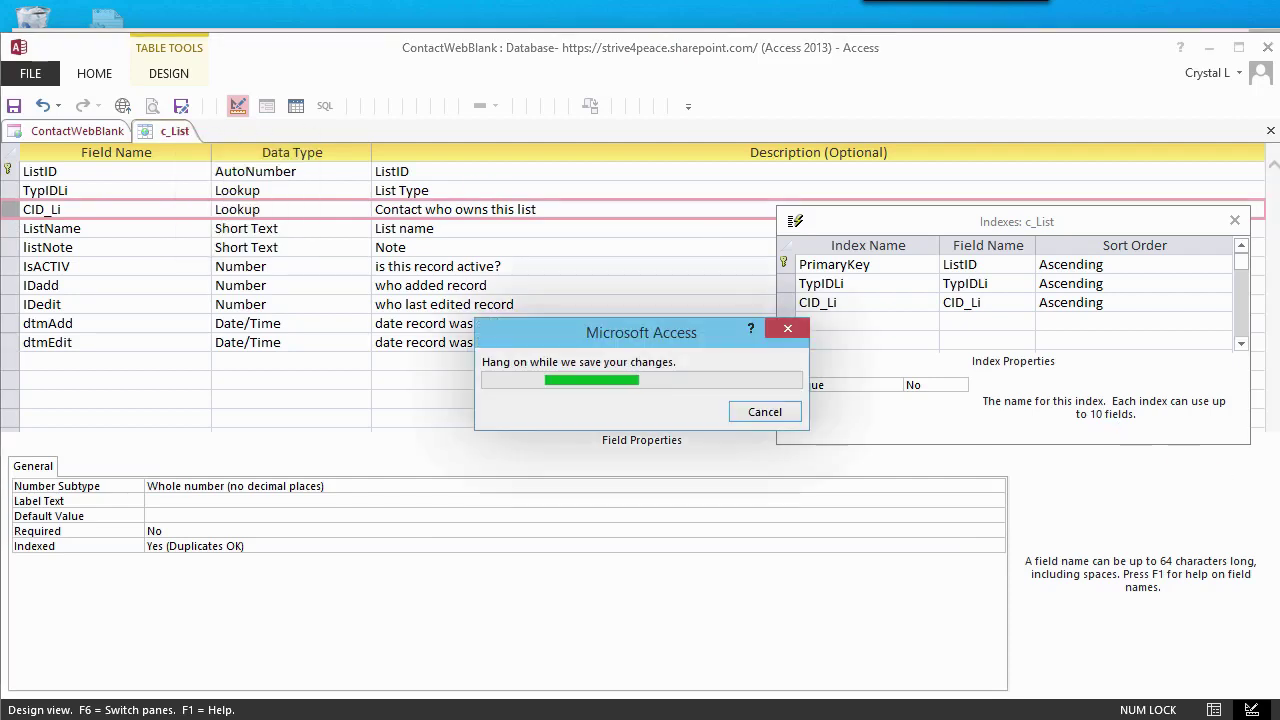
pyautogui.rightClick(178, 132)
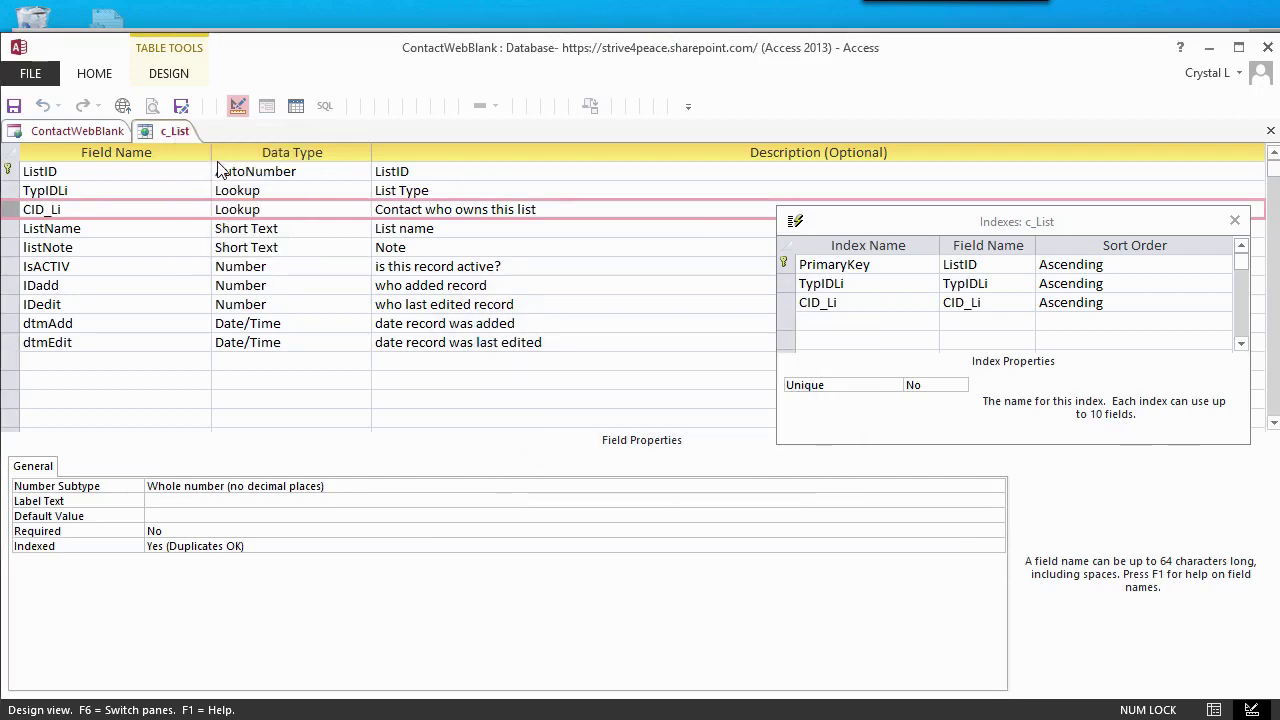
pyautogui.click(220, 166)
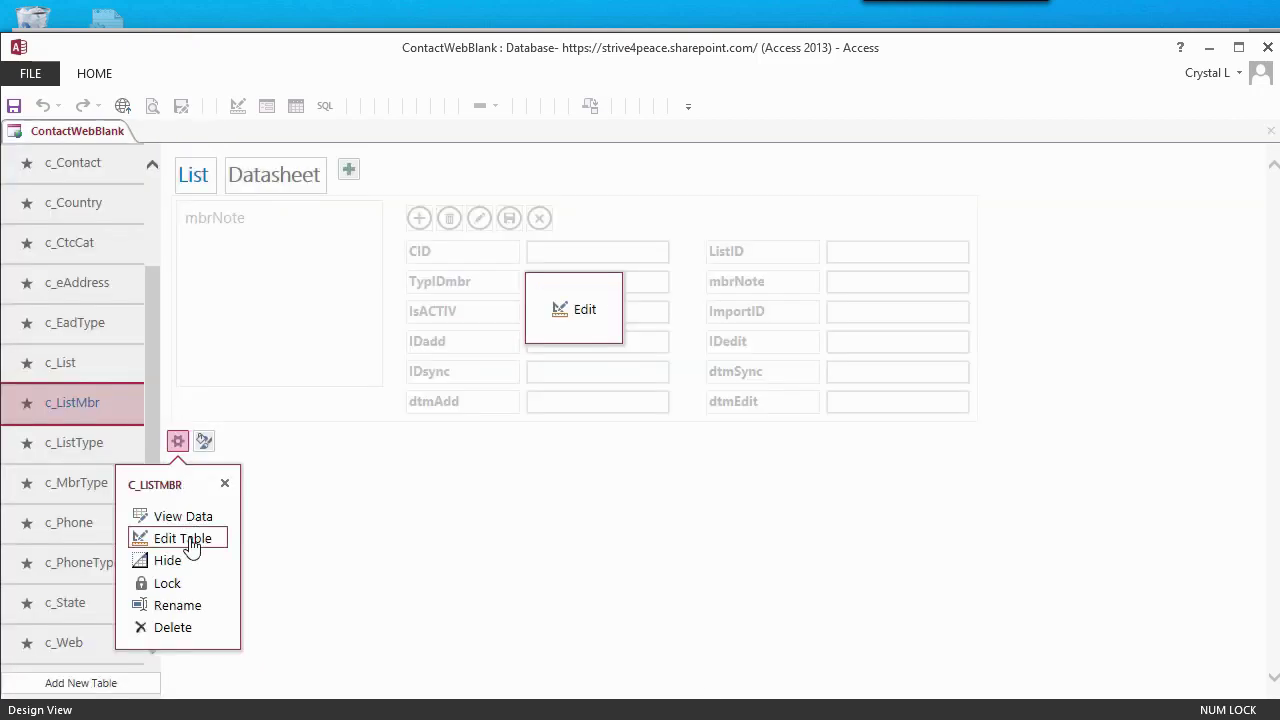
# - Change c_ListMbr's IsACTIV to a Yes/No field with default value yes
pyautogui.click(186, 535)
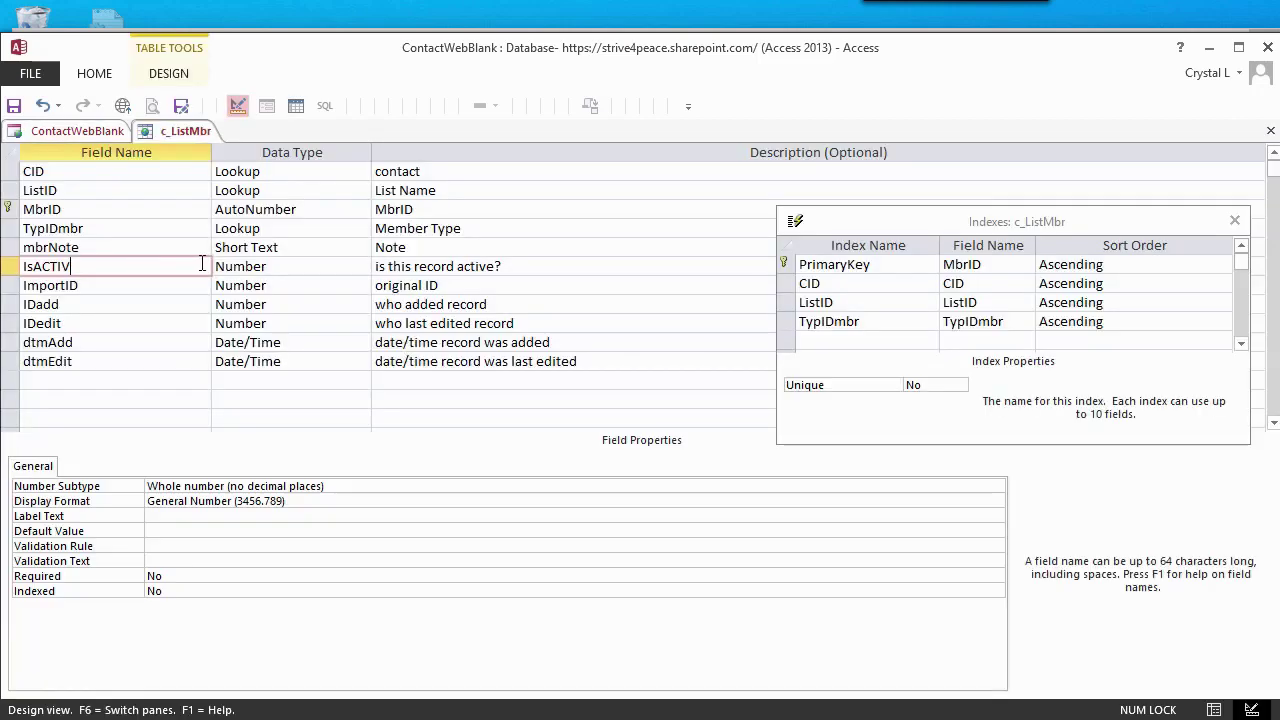
pyautogui.click(365, 266)
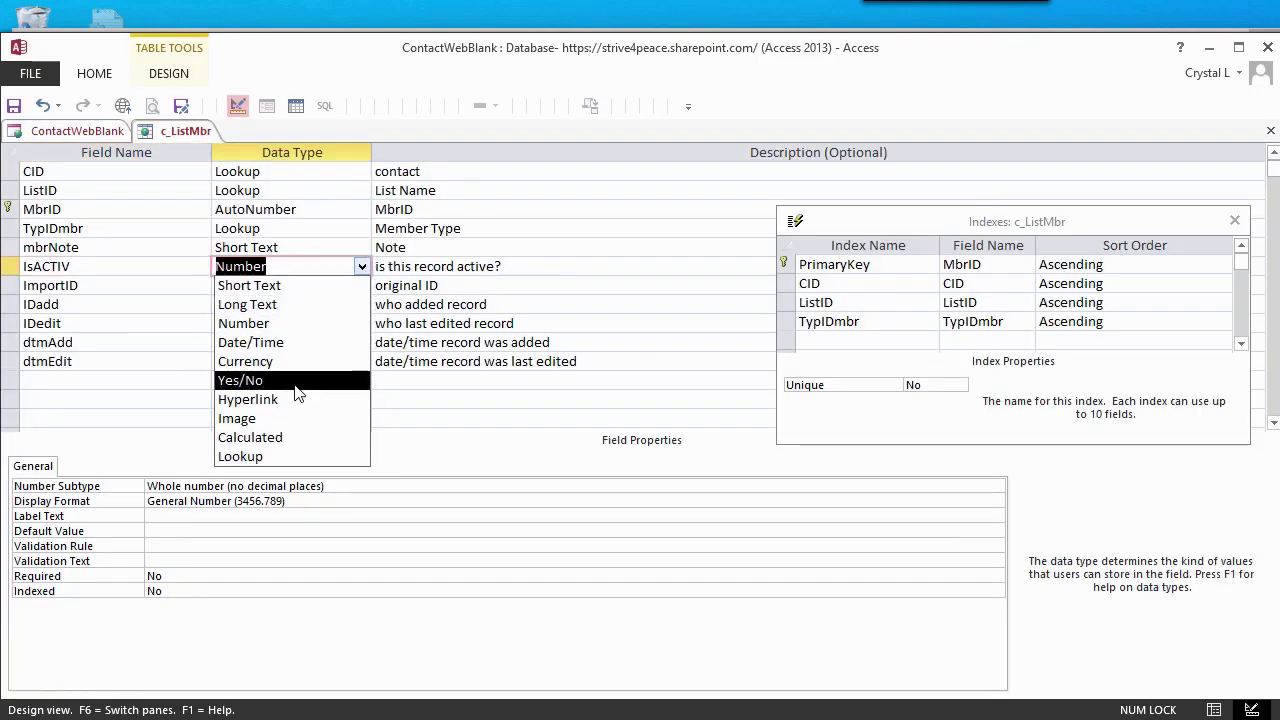
pyautogui.click(290, 378)
pyautogui.click(178, 501)
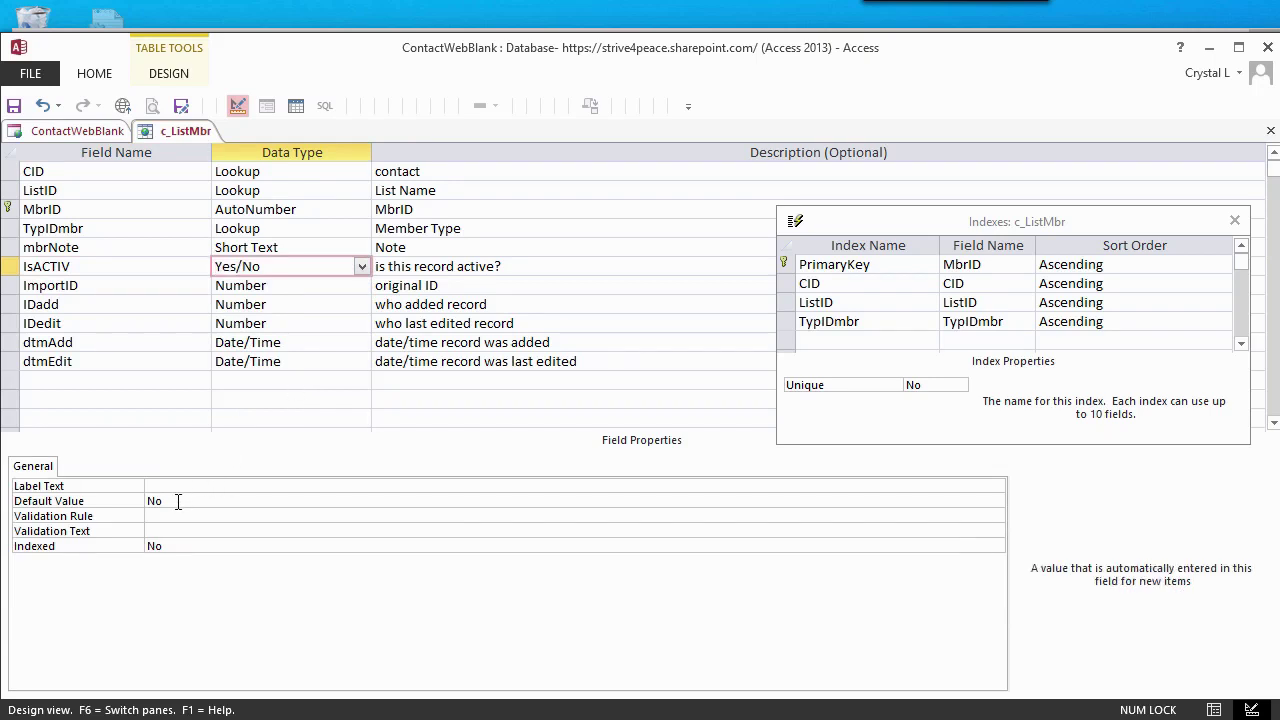
pyautogui.doubleClick(178, 501)
pyautogui.write('yes')
# - Save c_ListMbr, accepting the data-loss and data-testing prompts, then close it
pyautogui.rightClick(194, 131)
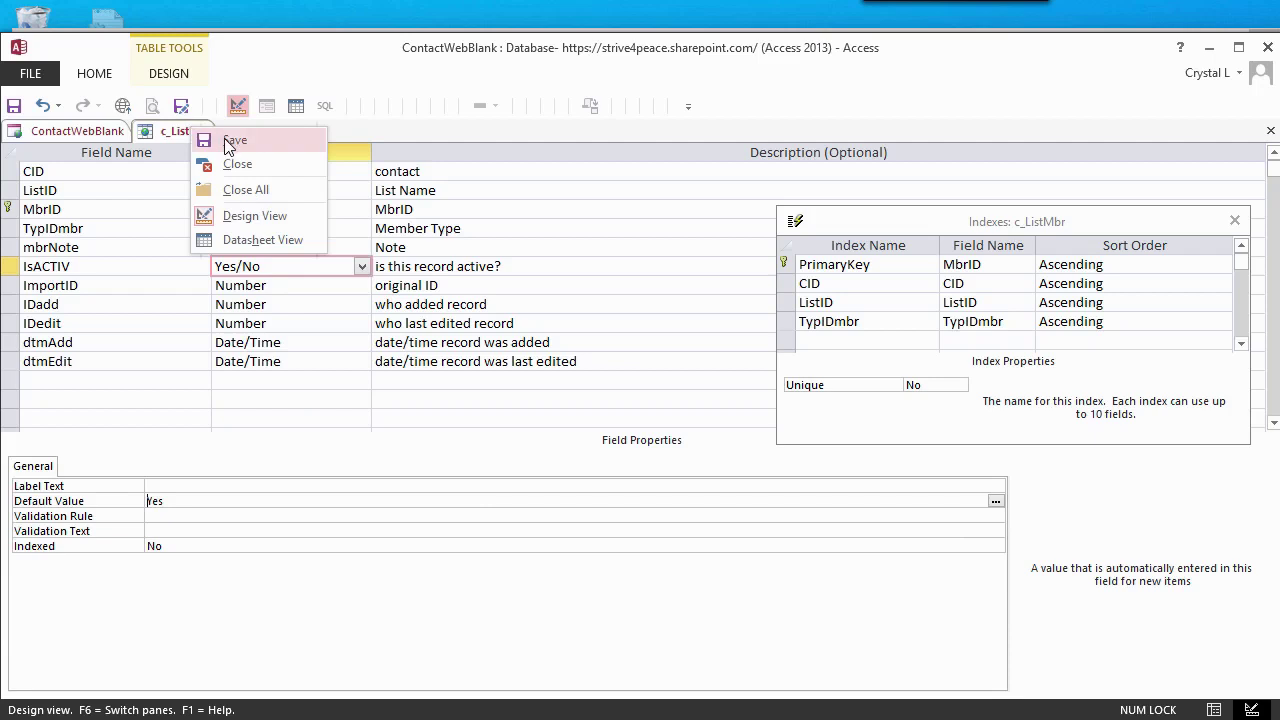
pyautogui.click(232, 141)
pyautogui.click(920, 593)
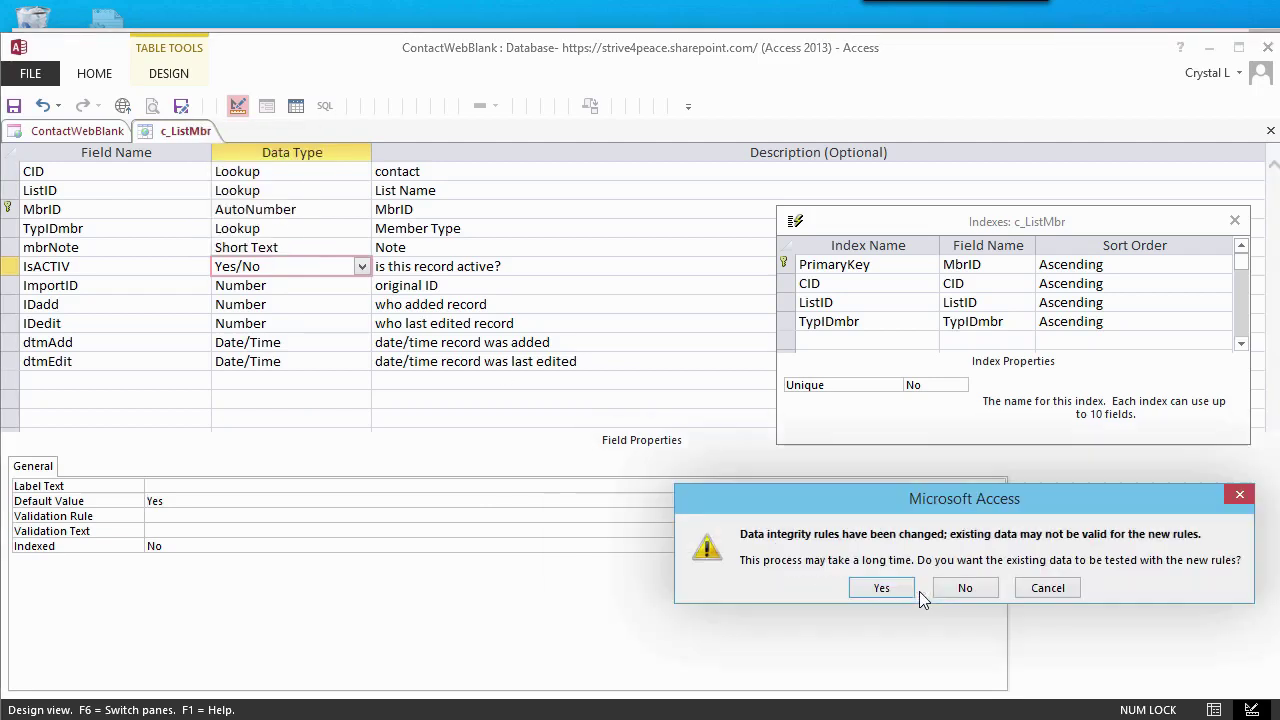
pyautogui.click(888, 589)
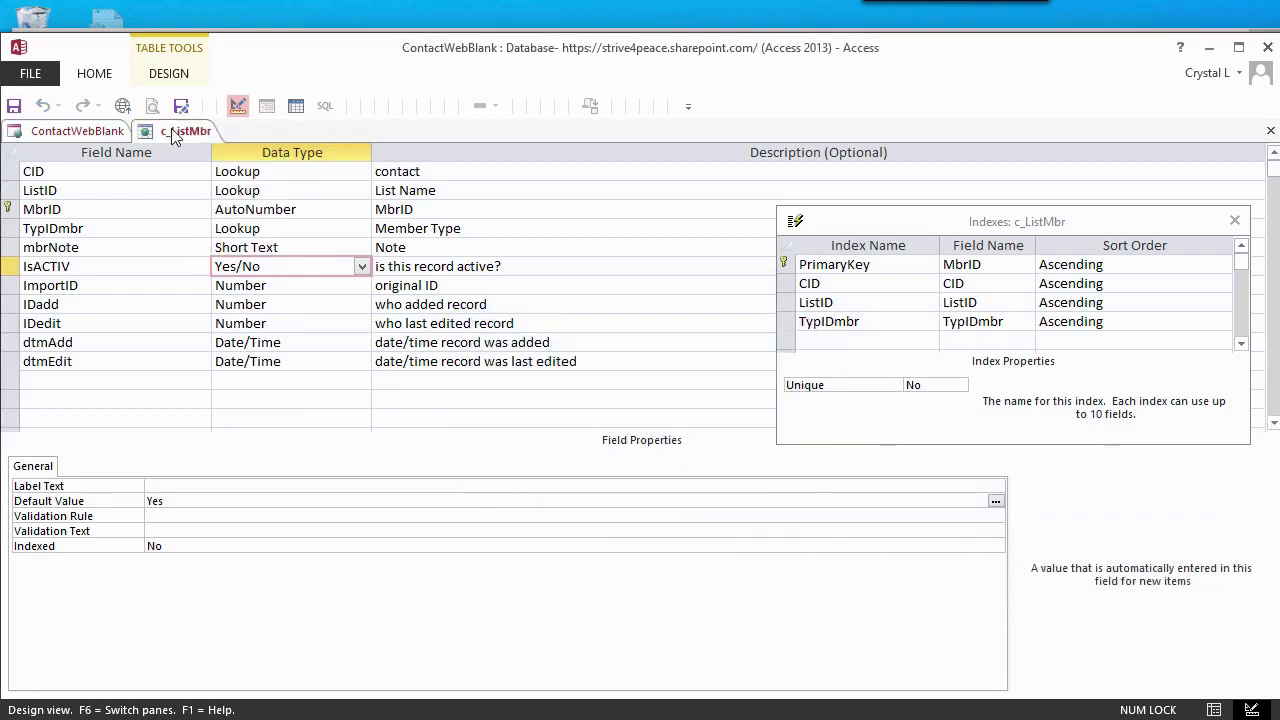
pyautogui.rightClick(174, 137)
pyautogui.click(222, 166)
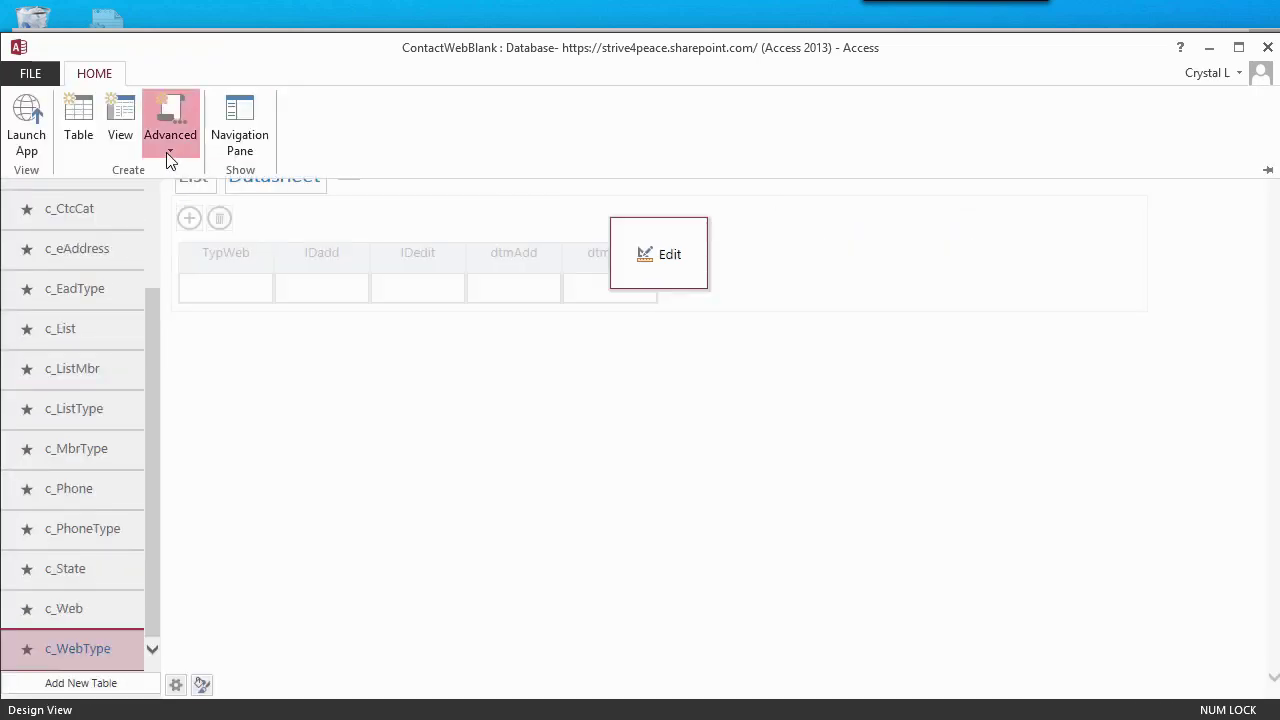
# - Create a new query containing every table and enlarge the table pane
pyautogui.click(170, 160)
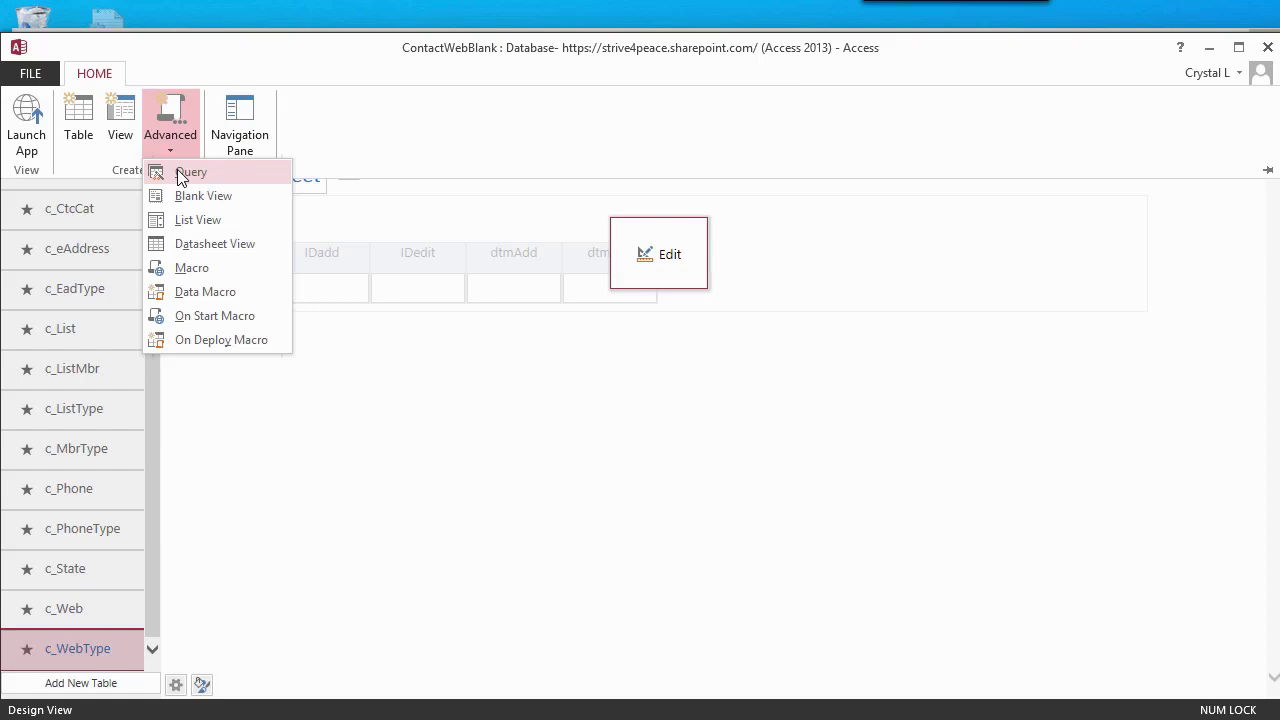
pyautogui.click(185, 172)
pyautogui.scroll(-1, 783, 694)
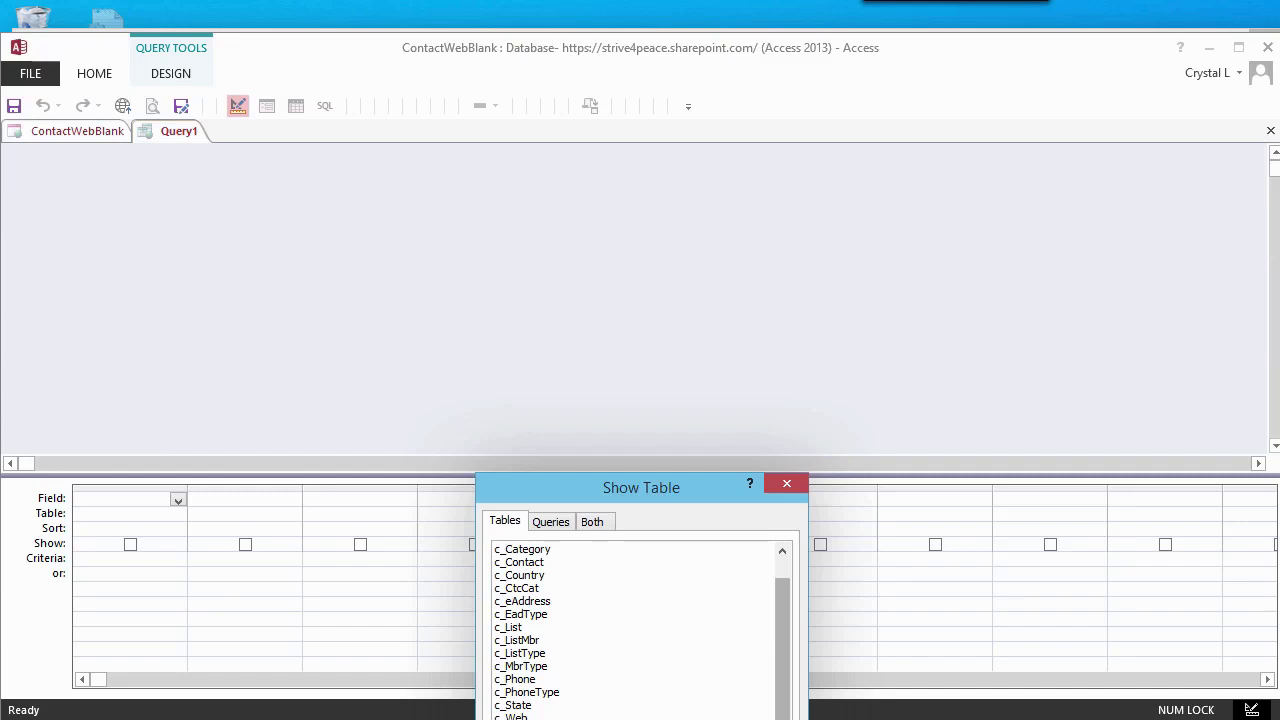
pyautogui.hotkey('ctrl', 'a')
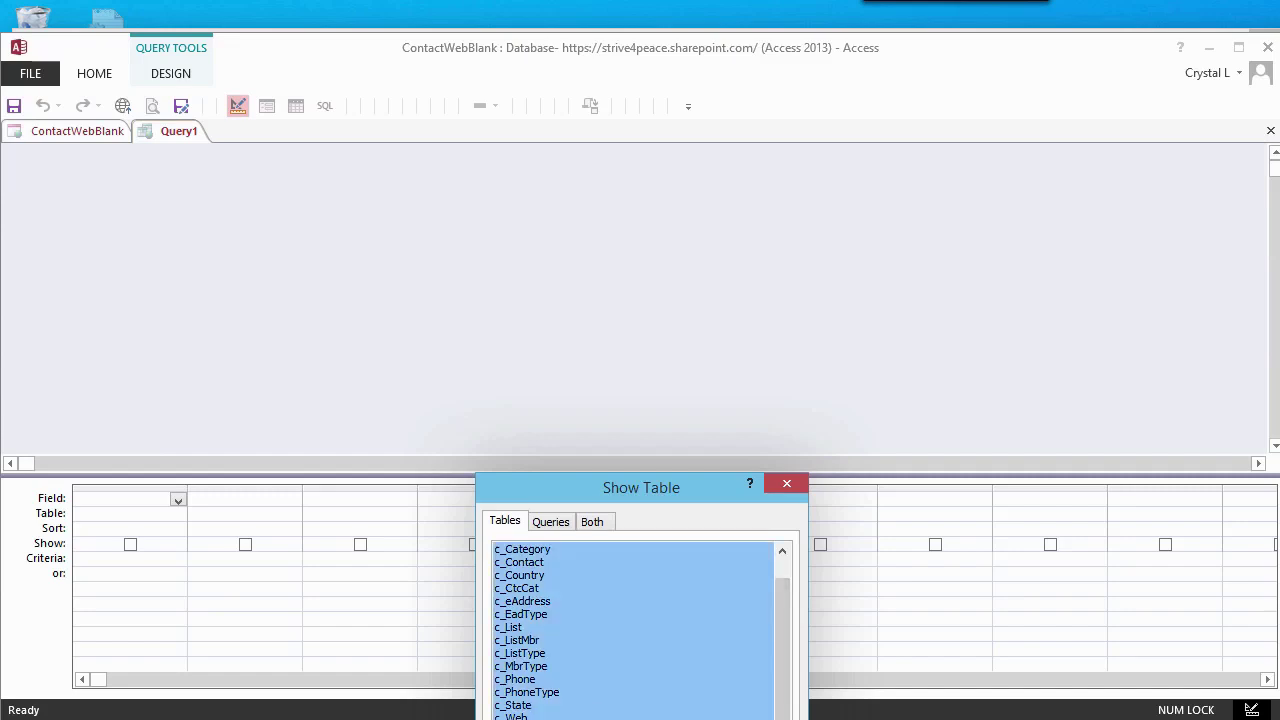
pyautogui.press('Return')
pyautogui.press('Escape')
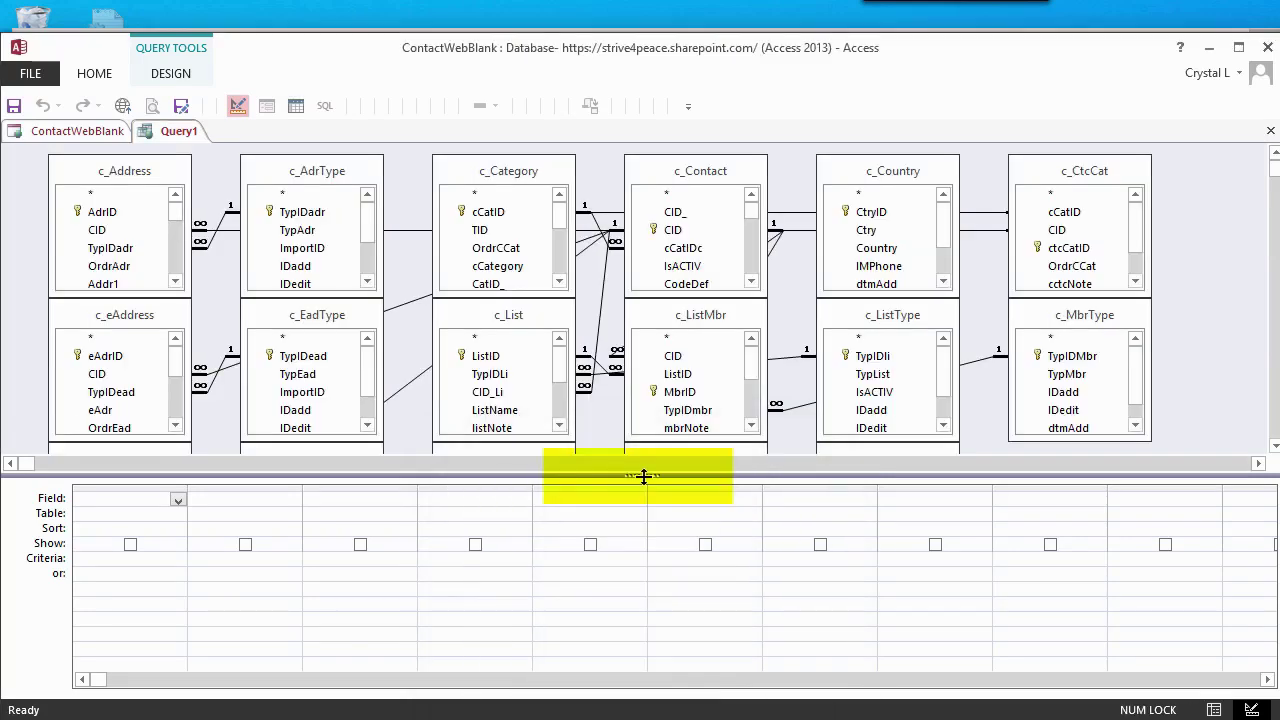
pyautogui.moveTo(643, 477); pyautogui.dragTo(654, 626)
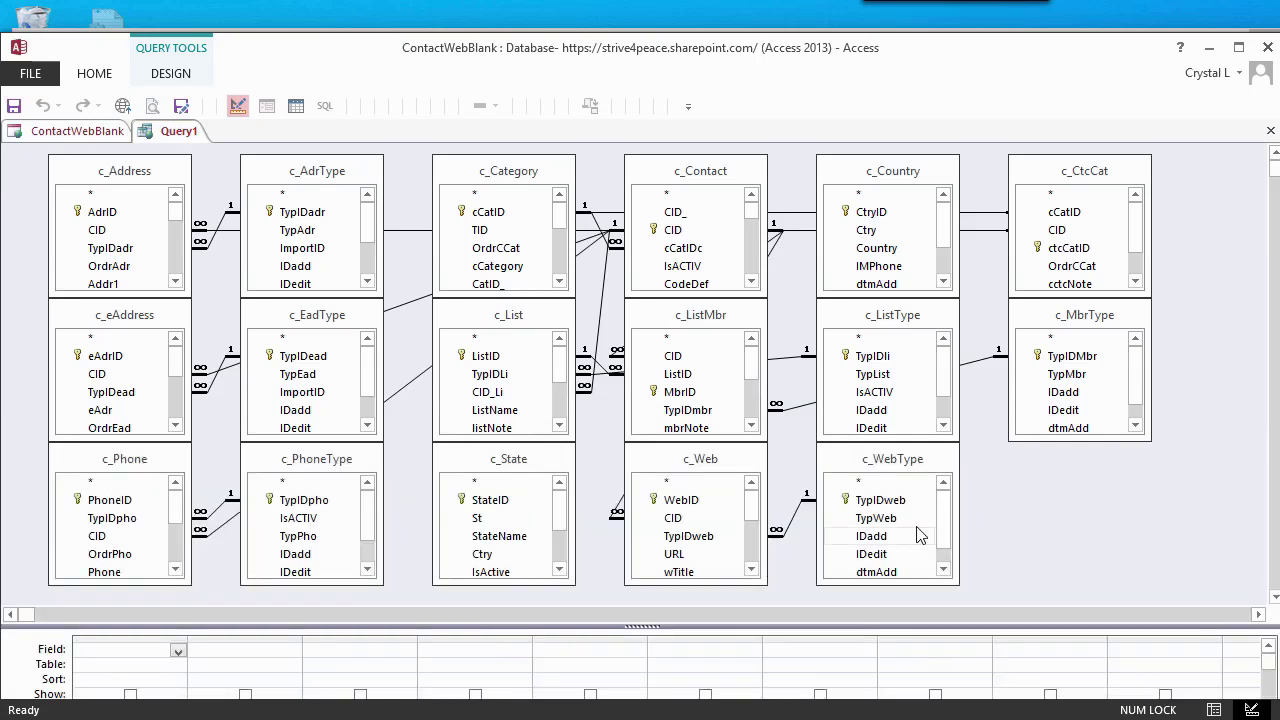
# - Arrange the tables neatly, placing c_Country top left, c_Contact center-left, c_List and c_MbrType lower right
pyautogui.moveTo(720, 459); pyautogui.dragTo(1144, 465)
pyautogui.moveTo(1072, 168); pyautogui.dragTo(232, 300)
pyautogui.moveTo(150, 172); pyautogui.dragTo(1066, 157)
pyautogui.moveTo(905, 171); pyautogui.dragTo(80, 177)
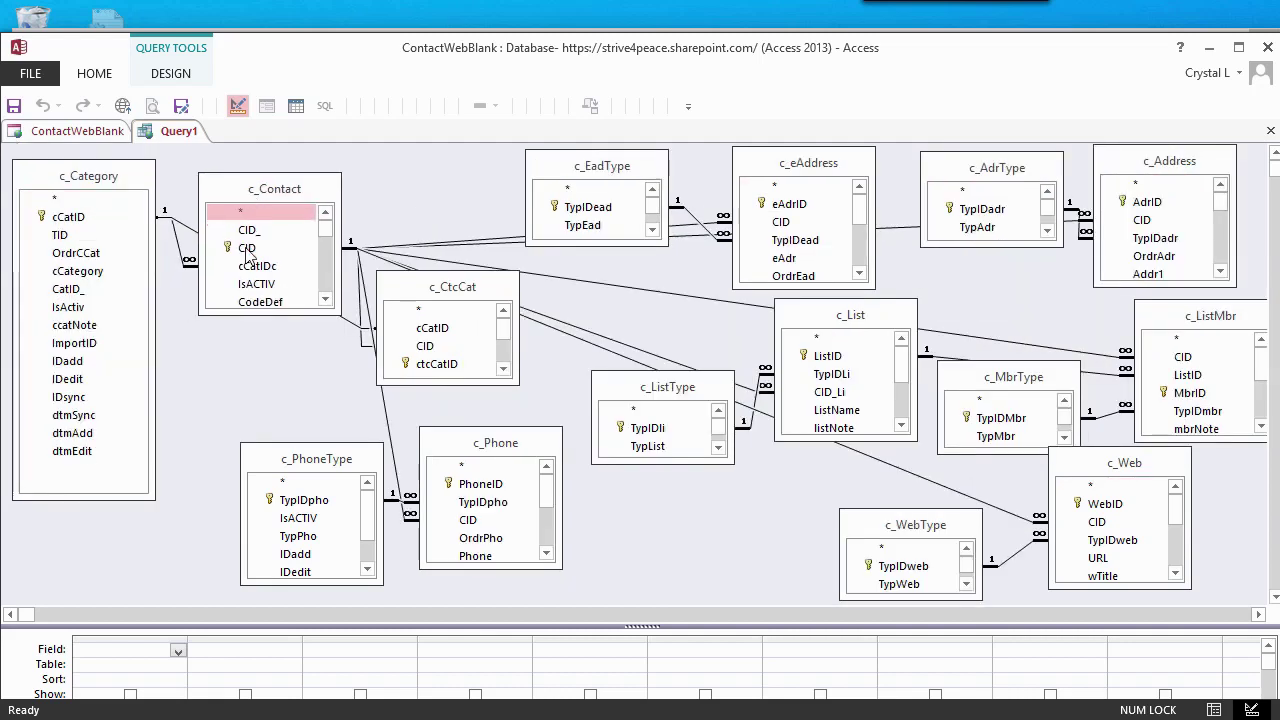
pyautogui.moveTo(262, 372); pyautogui.dragTo(267, 450)
pyautogui.moveTo(512, 452); pyautogui.dragTo(632, 458)
pyautogui.moveTo(452, 287); pyautogui.dragTo(441, 161)
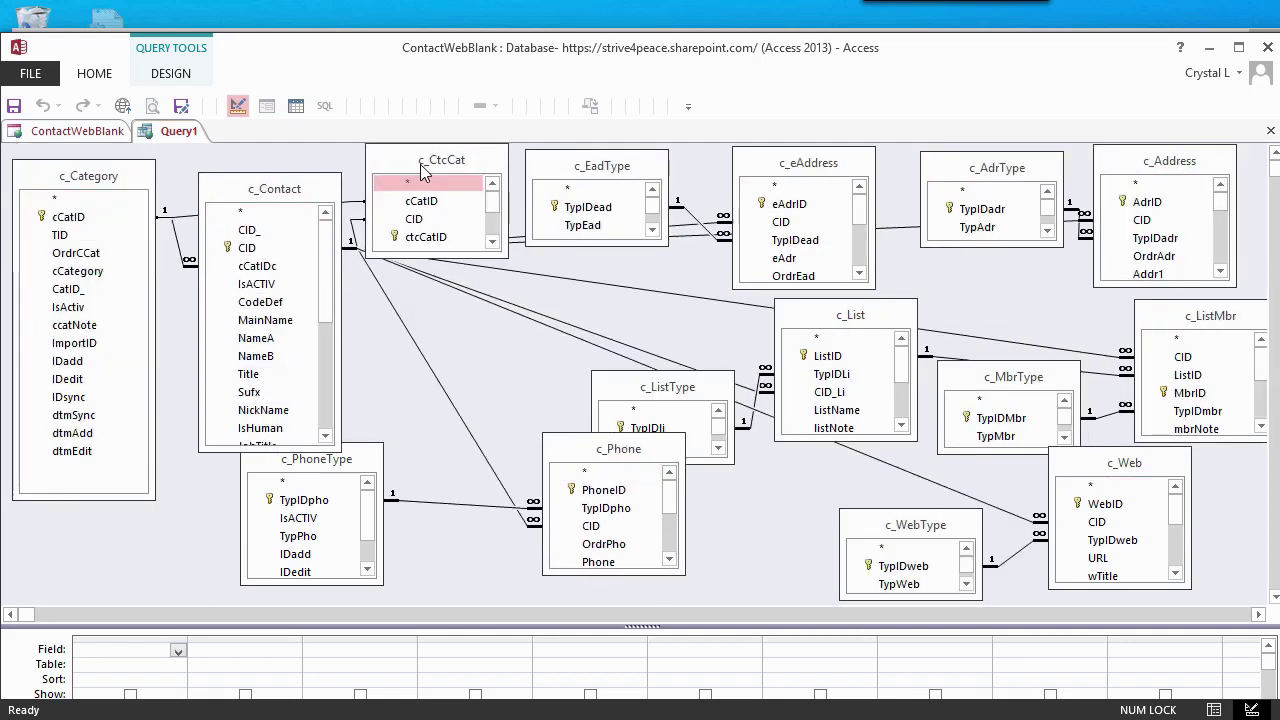
pyautogui.moveTo(274, 189); pyautogui.dragTo(257, 201)
pyautogui.moveTo(328, 449); pyautogui.dragTo(443, 414)
pyautogui.moveTo(667, 387); pyautogui.dragTo(663, 326)
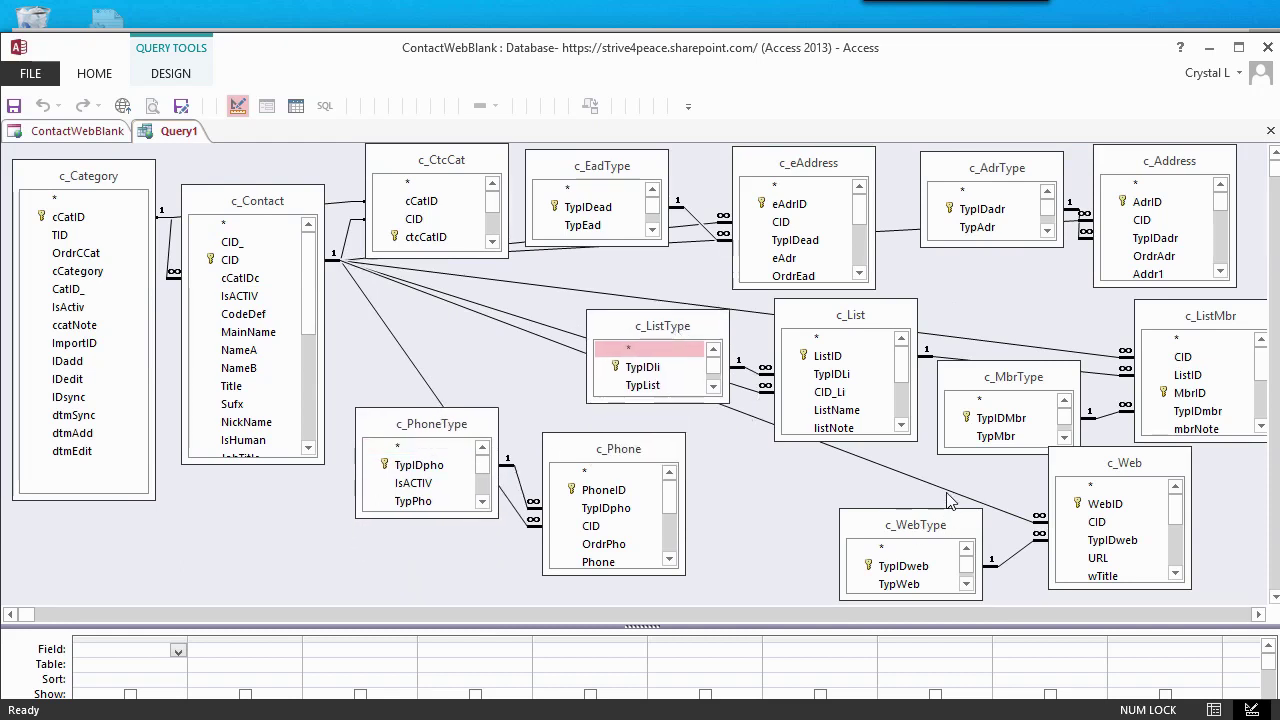
pyautogui.moveTo(1124, 463); pyautogui.dragTo(1023, 272)
pyautogui.click(840, 393)
pyautogui.moveTo(920, 530); pyautogui.dragTo(855, 468)
pyautogui.moveTo(1210, 316); pyautogui.dragTo(1199, 450)
pyautogui.click(995, 417)
pyautogui.moveTo(1014, 380); pyautogui.dragTo(1022, 510)
pyautogui.moveTo(663, 326); pyautogui.dragTo(681, 500)
pyautogui.moveTo(618, 449); pyautogui.dragTo(673, 327)
pyautogui.moveTo(431, 424); pyautogui.dragTo(486, 295)
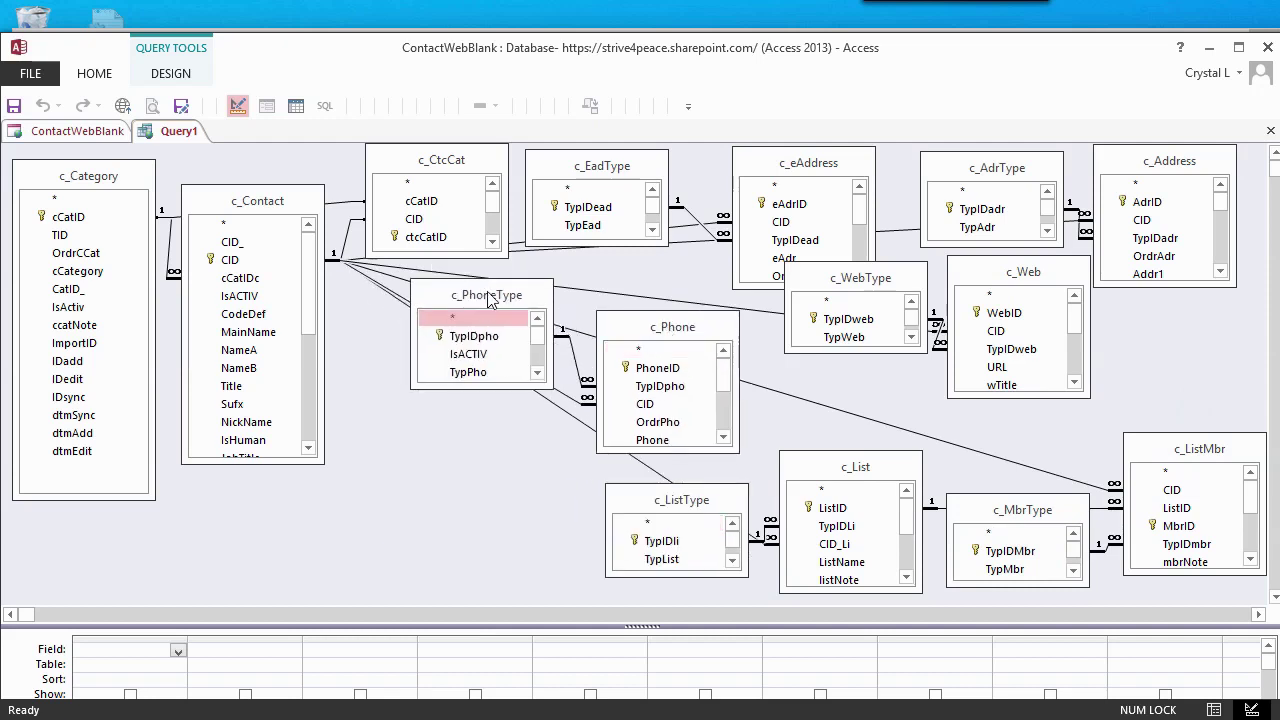
pyautogui.moveTo(601, 166); pyautogui.dragTo(631, 220)
pyautogui.moveTo(789, 172); pyautogui.dragTo(772, 172)
pyautogui.moveTo(632, 219); pyautogui.dragTo(612, 218)
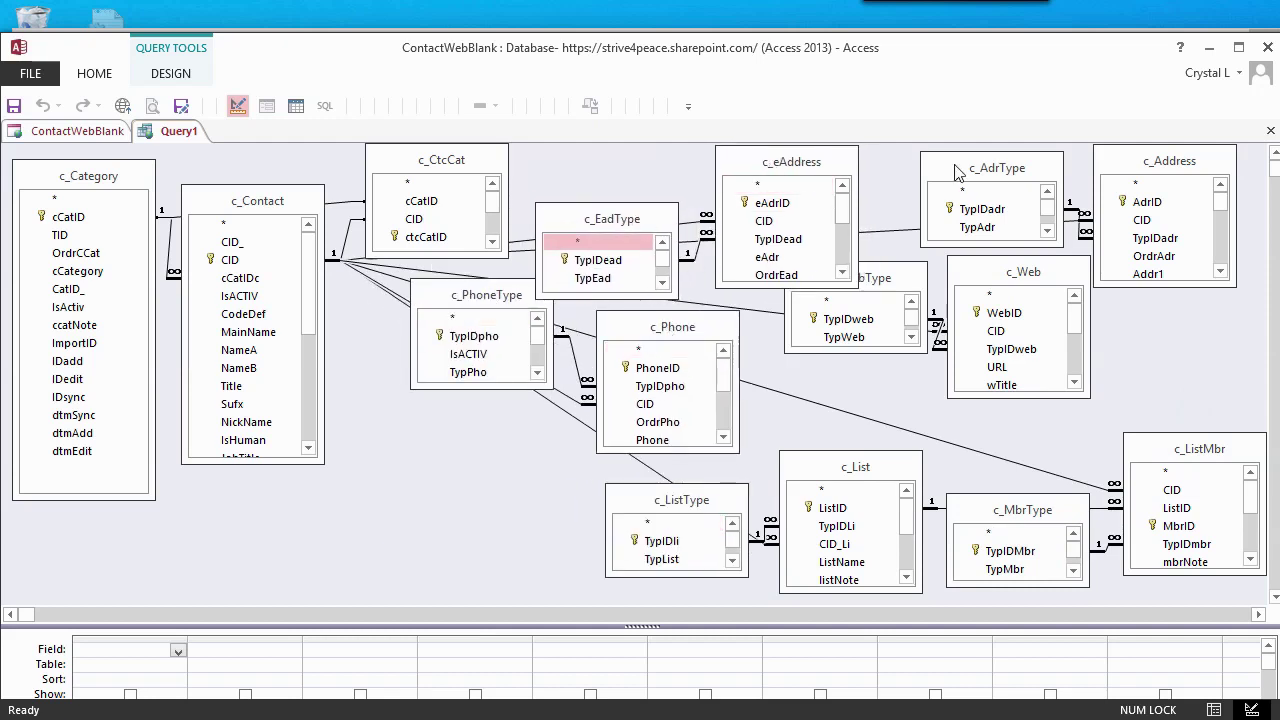
pyautogui.moveTo(1022, 272); pyautogui.dragTo(1044, 314)
pyautogui.moveTo(875, 278); pyautogui.dragTo(873, 346)
pyautogui.moveTo(245, 201); pyautogui.dragTo(254, 298)
# - Save the query as qRelationships, adding c_Contact's CID field after the missing-field error
pyautogui.click(14, 105)
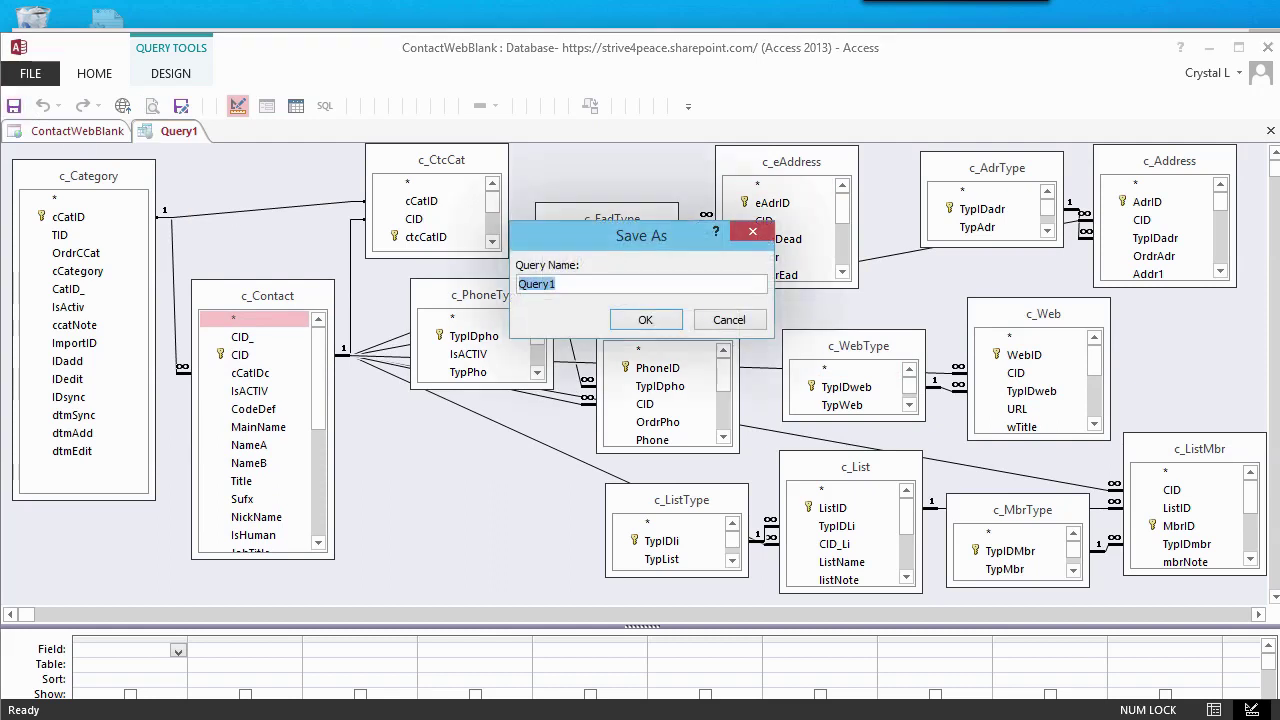
pyautogui.write('qRelationships')
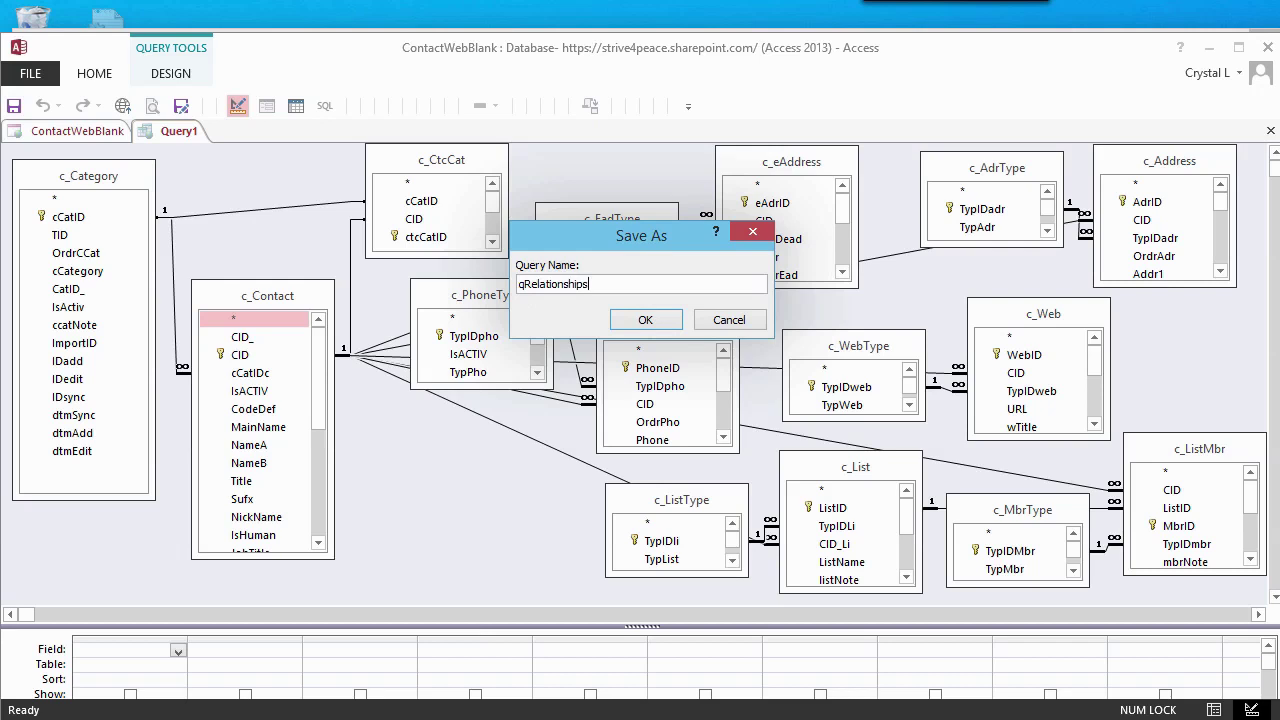
pyautogui.click(633, 321)
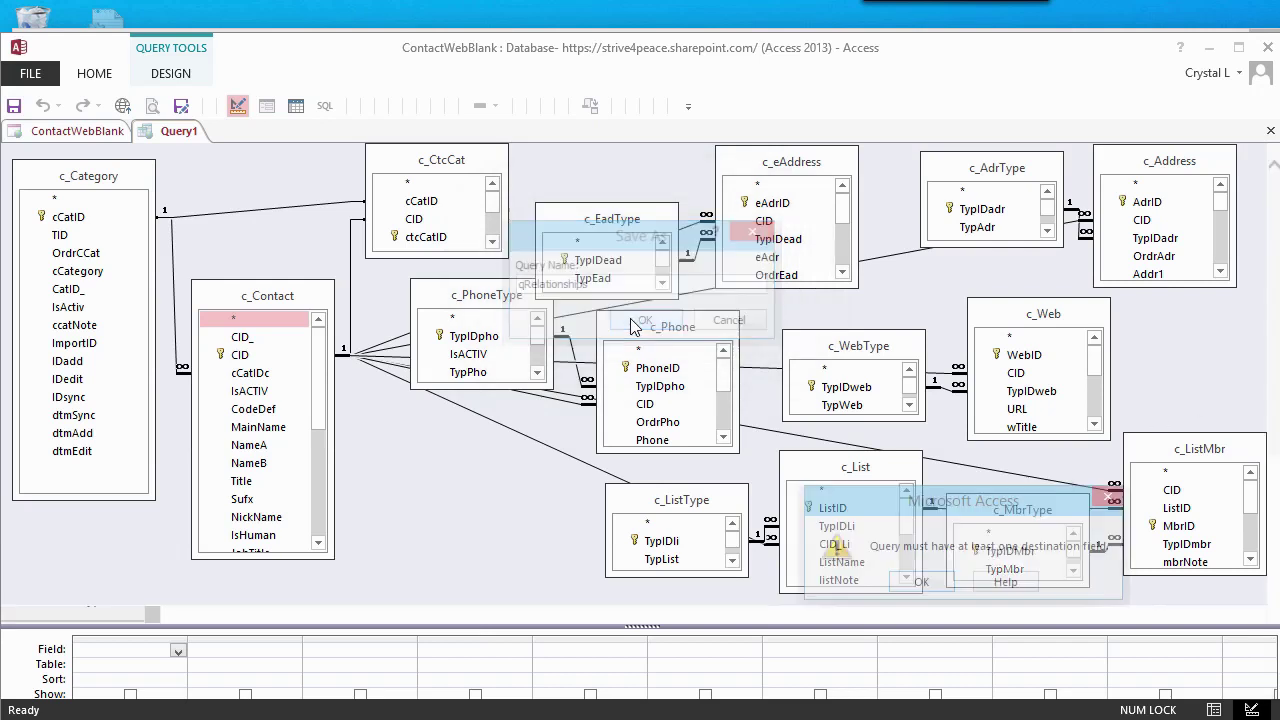
pyautogui.click(932, 586)
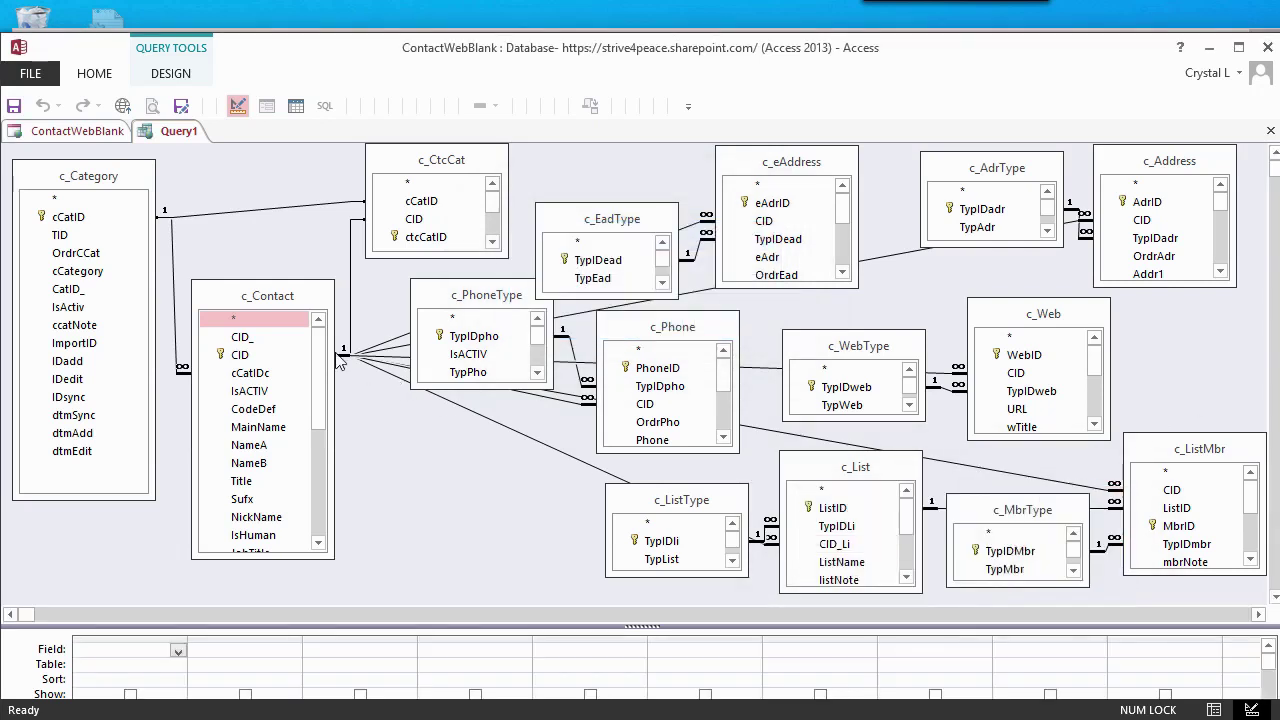
pyautogui.doubleClick(240, 355)
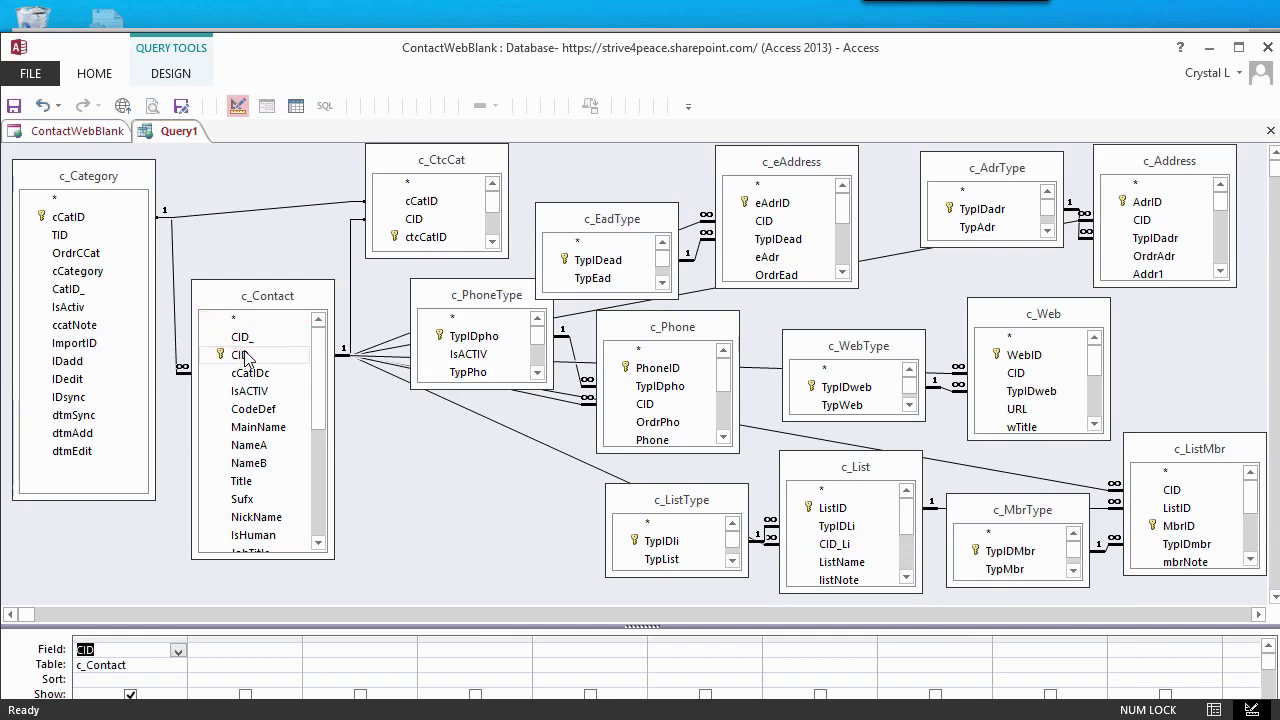
pyautogui.click(14, 106)
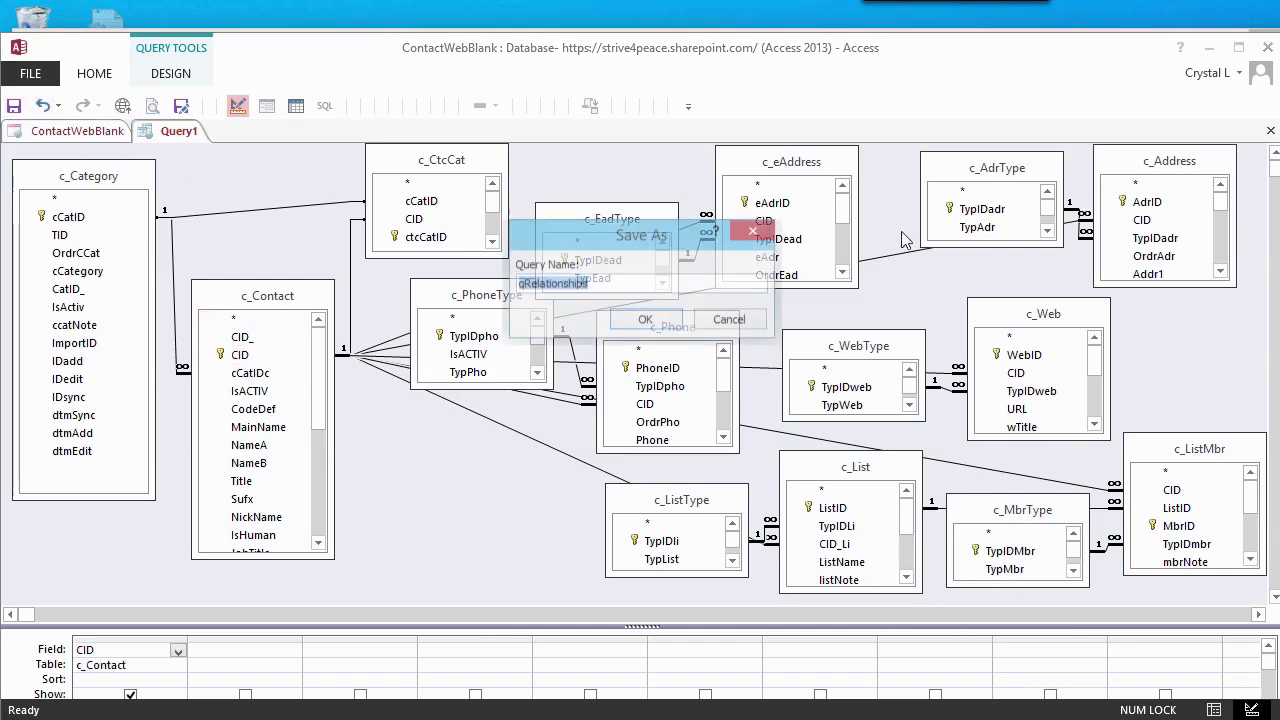
pyautogui.click(624, 318)
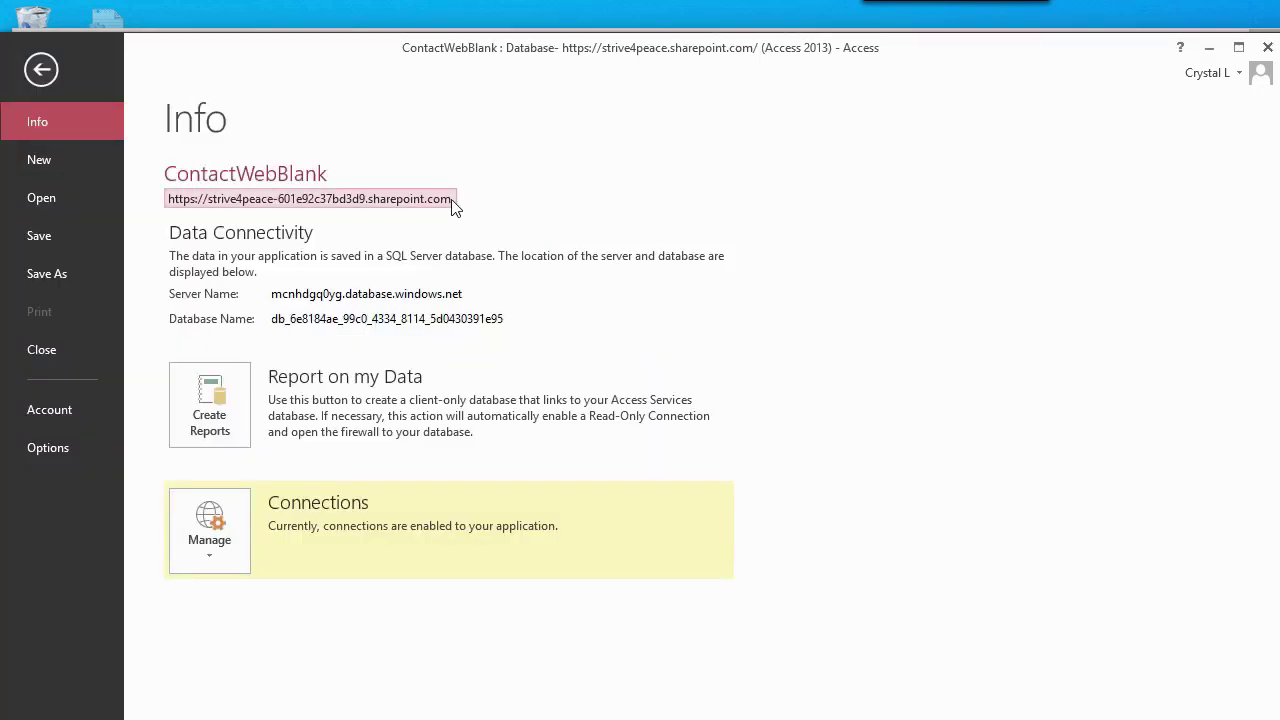
# - Bring up the copy-link options for the web app's URL on the Info page
pyautogui.rightClick(453, 205)
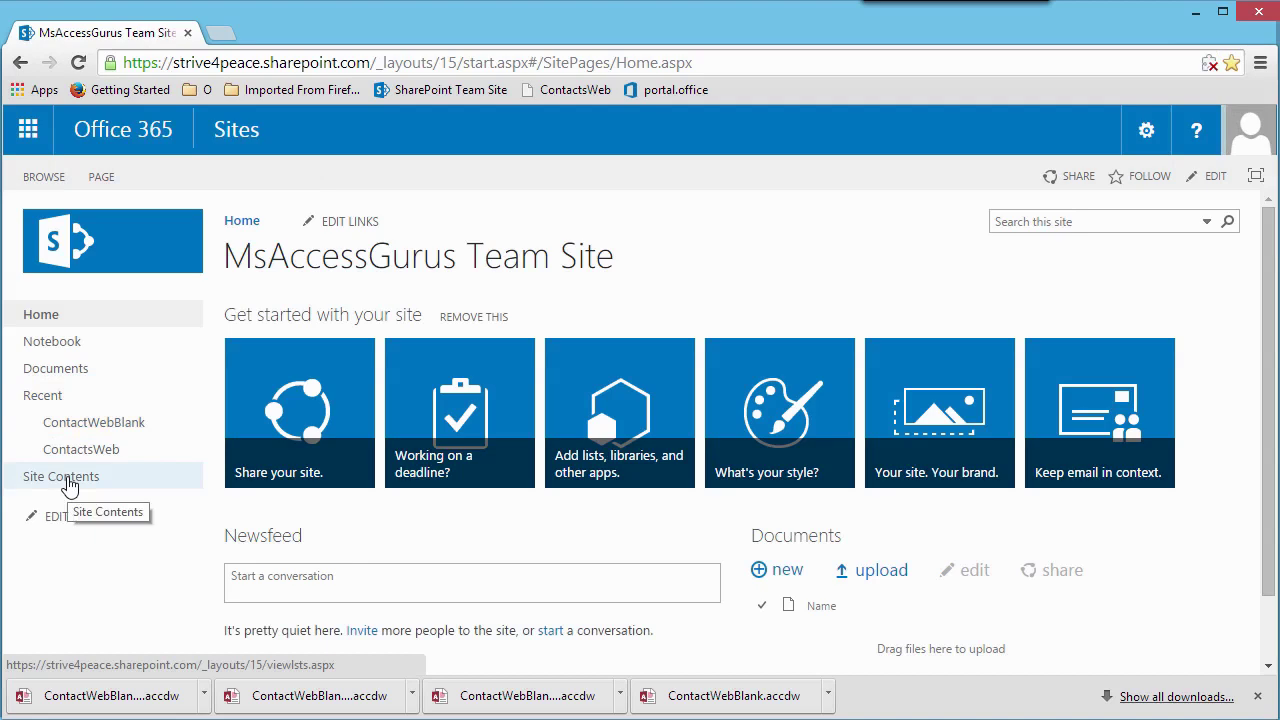
# - Open the SharePoint site's Site Contents page
pyautogui.click(66, 477)
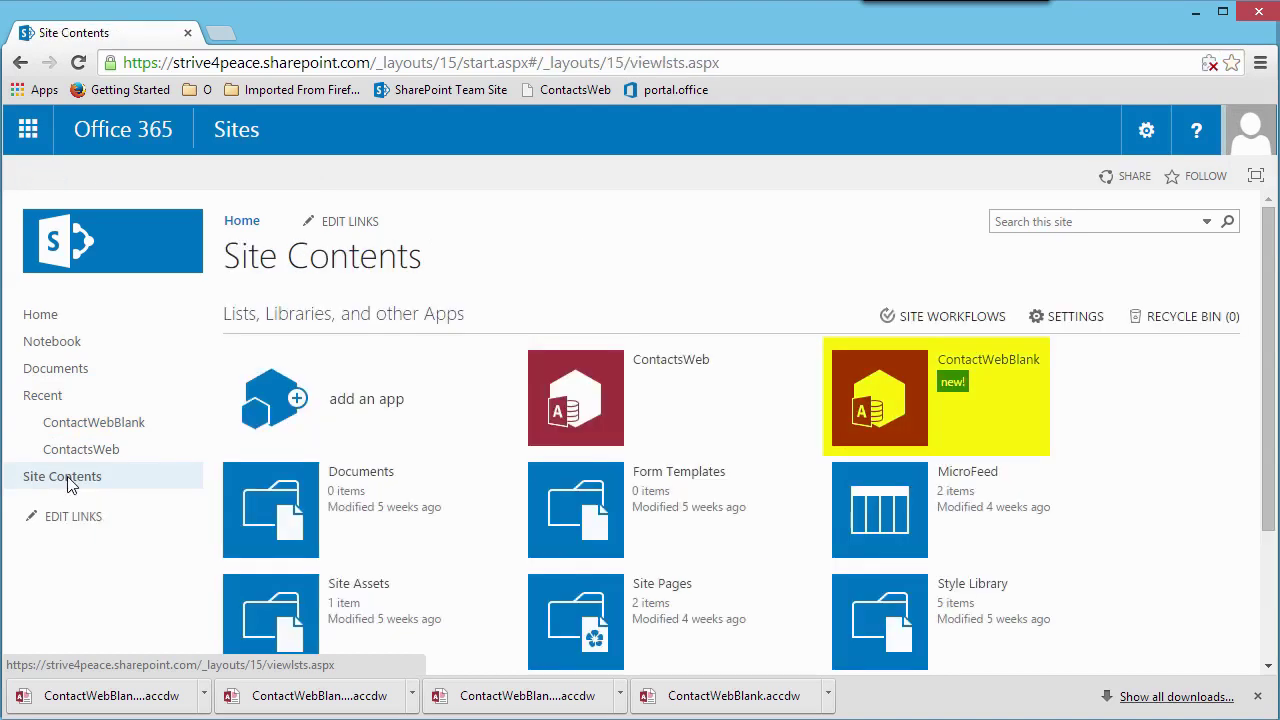